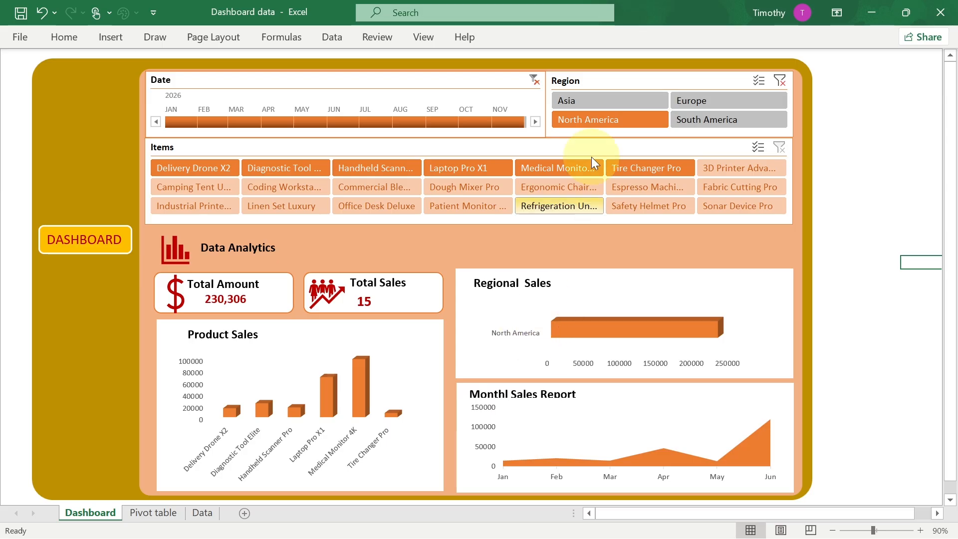
- Explore the finished dashboard by filtering regions and dragging date ranges on the timeline, then clear the date filter
{"action": "left_click", "coordinate": [704, 120]}
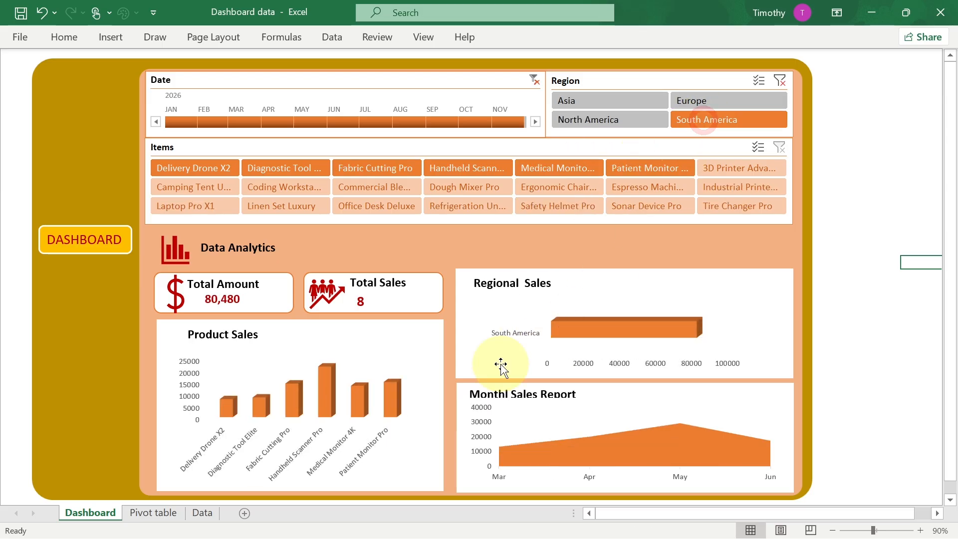
{"action": "left_click", "coordinate": [693, 100]}
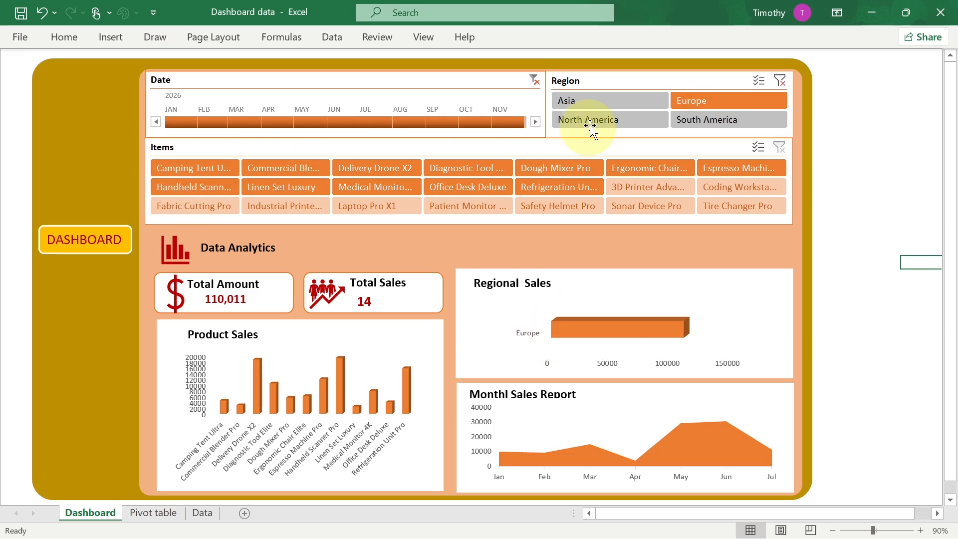
{"action": "left_click_drag", "start_coordinate": [249, 125], "coordinate": [510, 126]}
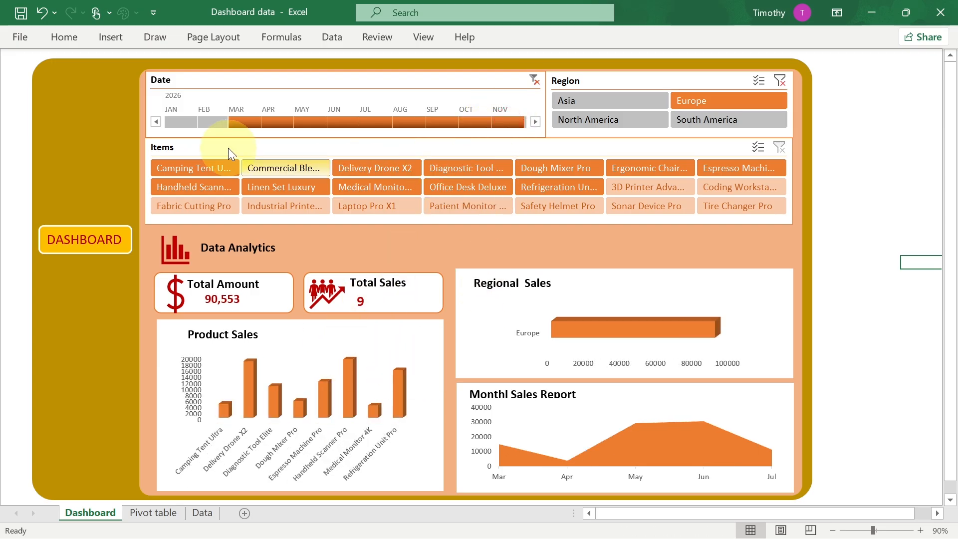
{"action": "left_click_drag", "start_coordinate": [177, 124], "coordinate": [534, 125]}
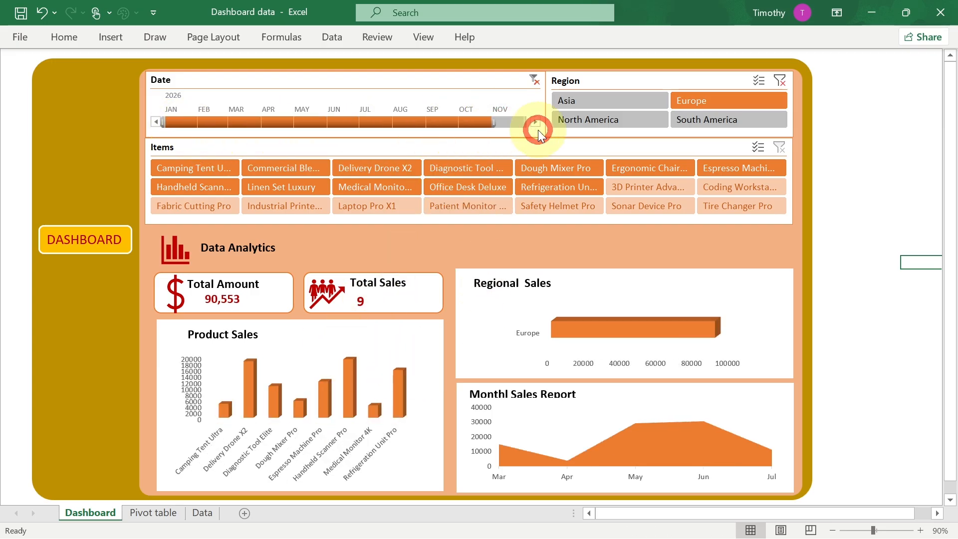
{"action": "left_click", "coordinate": [535, 80]}
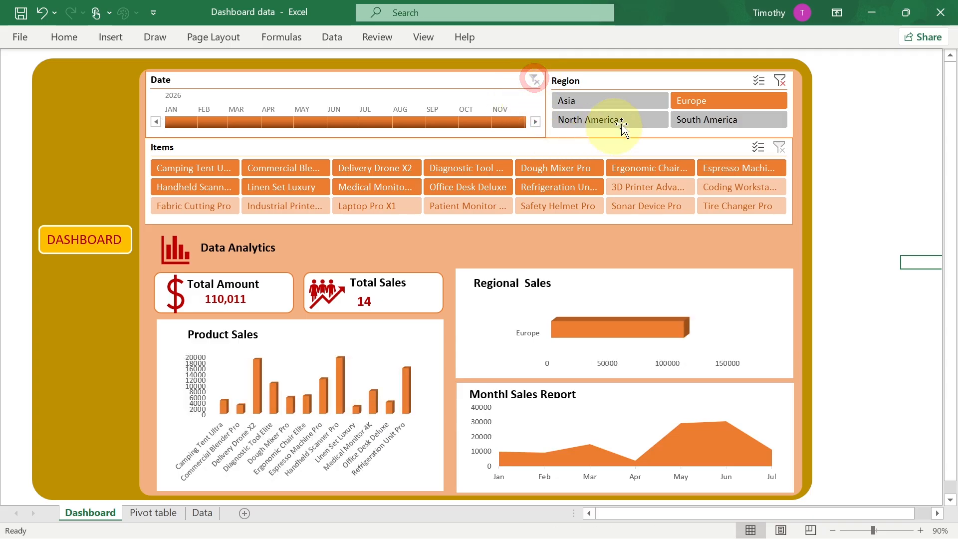
- Clear the region filter and filter the dashboard by Asia, then by South America
{"action": "left_click", "coordinate": [780, 81]}
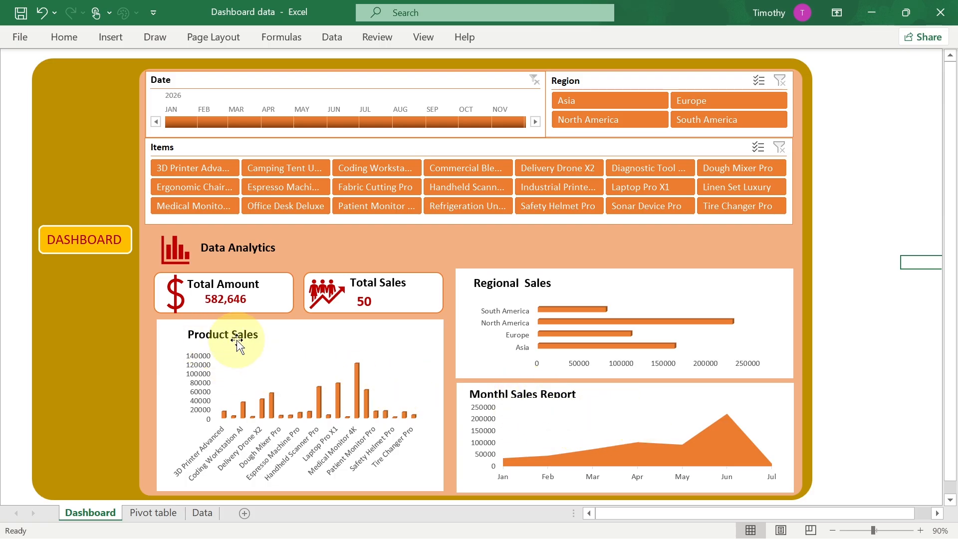
{"action": "left_click", "coordinate": [631, 107]}
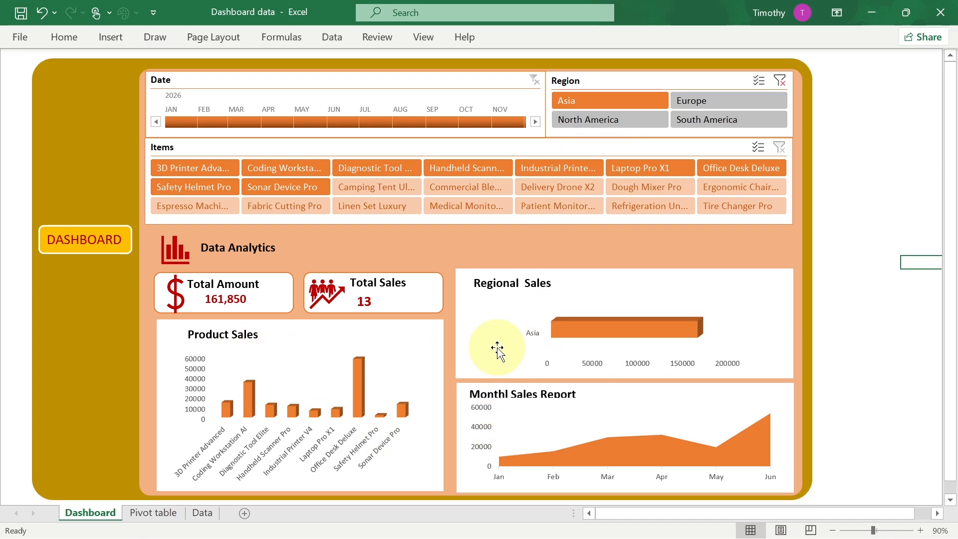
{"action": "left_click", "coordinate": [687, 119]}
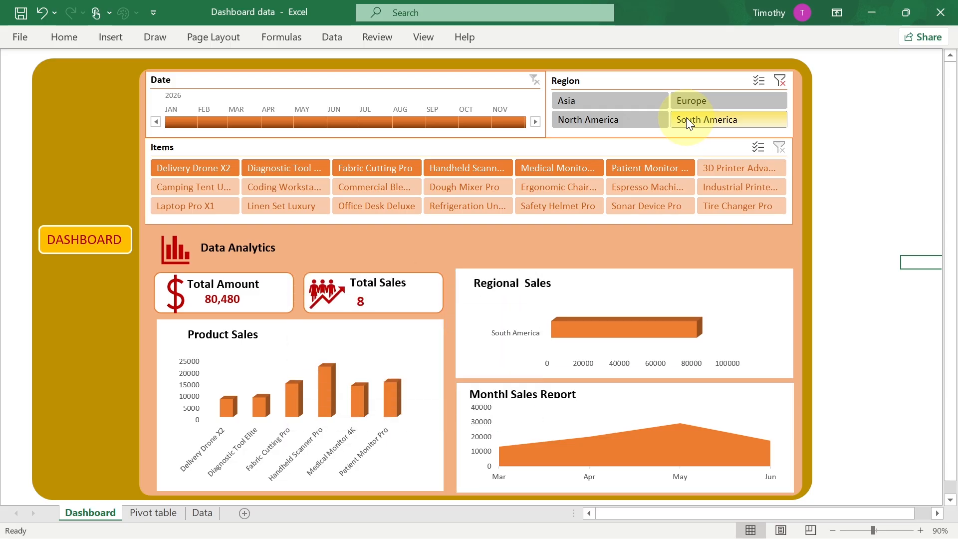
{"action": "left_click", "coordinate": [687, 120]}
- Add a new worksheet after the Data sheet
{"action": "left_click", "coordinate": [204, 513]}
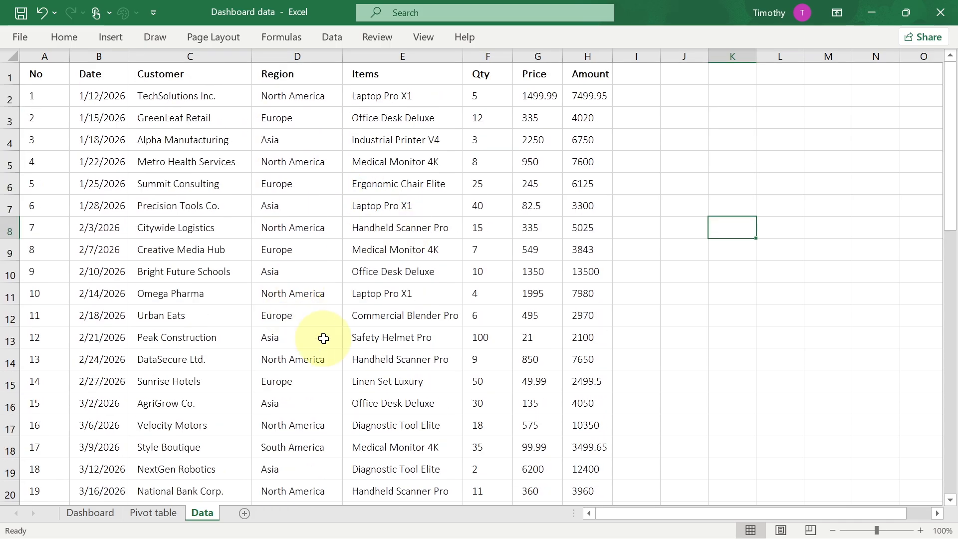
{"action": "left_click", "coordinate": [246, 514]}
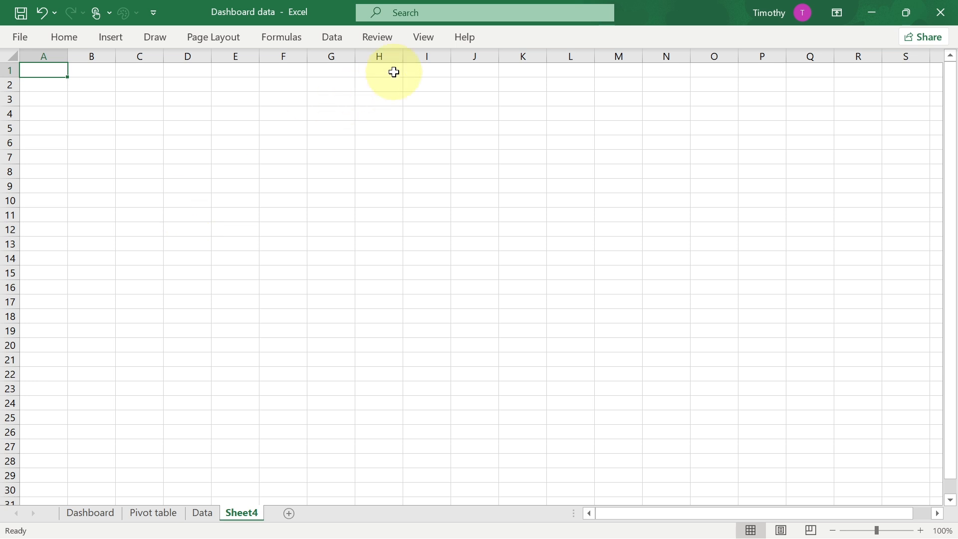
- Hide the gridlines on the new sheet and keep the ribbon pinned open
{"action": "left_click", "coordinate": [424, 39]}
{"action": "left_click", "coordinate": [170, 91]}
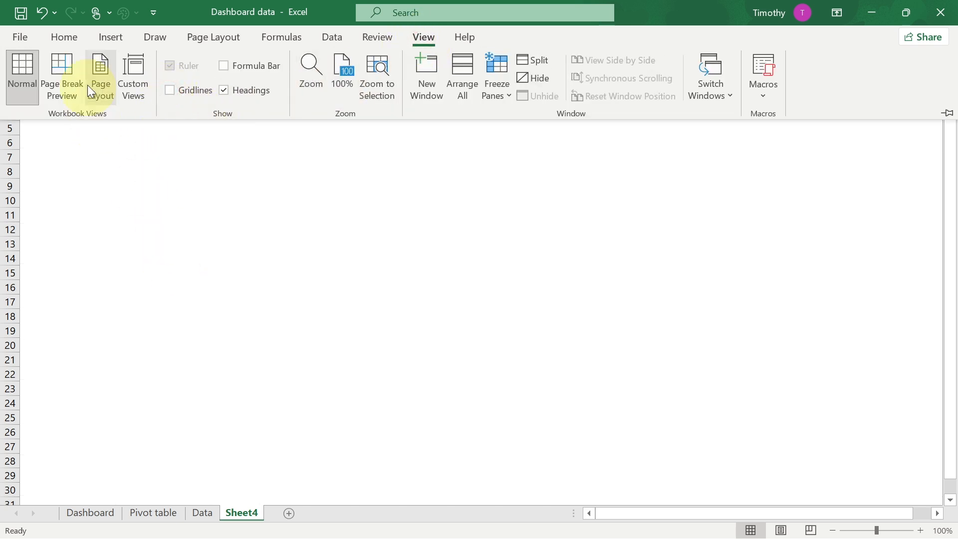
{"action": "left_click", "coordinate": [111, 43]}
{"action": "left_click", "coordinate": [178, 94]}
{"action": "left_click", "coordinate": [178, 94]}
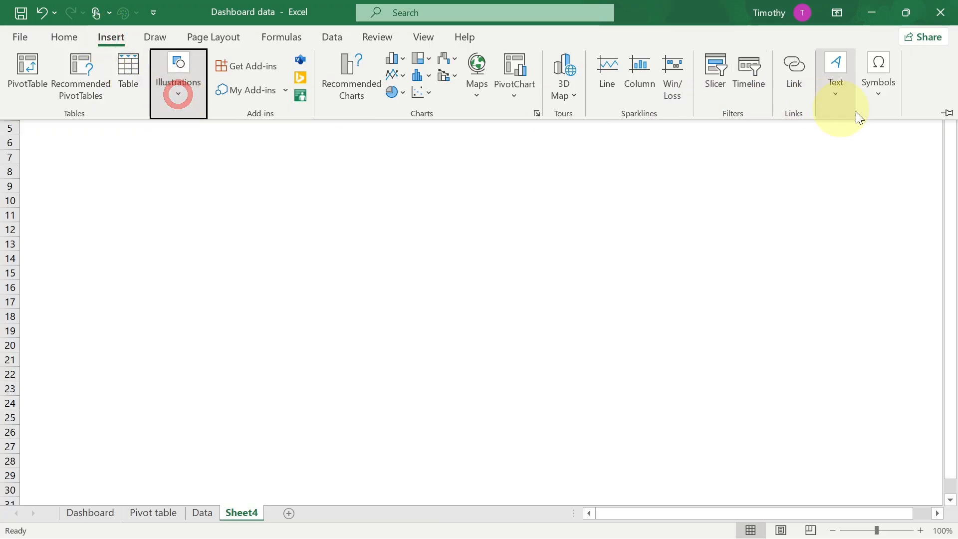
{"action": "left_click", "coordinate": [947, 114]}
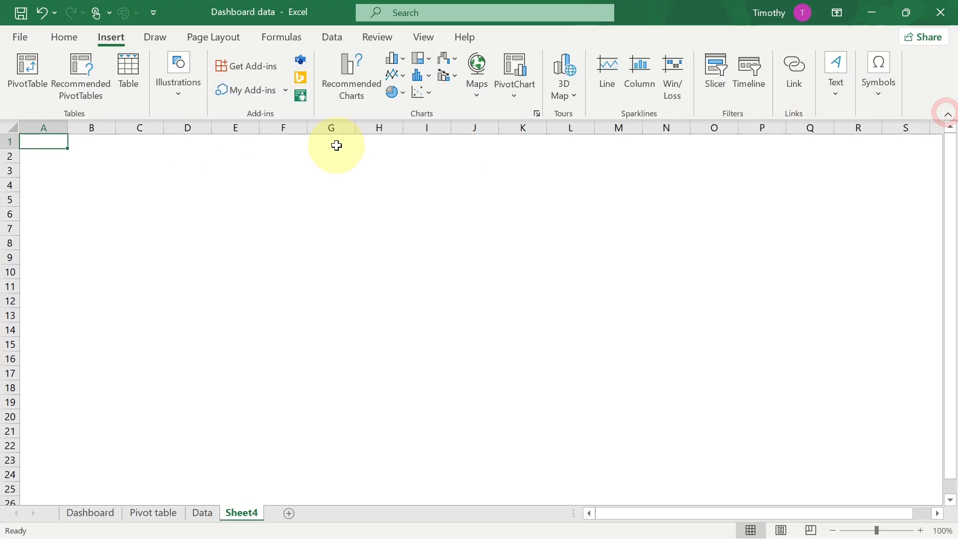
{"action": "left_click", "coordinate": [948, 115]}
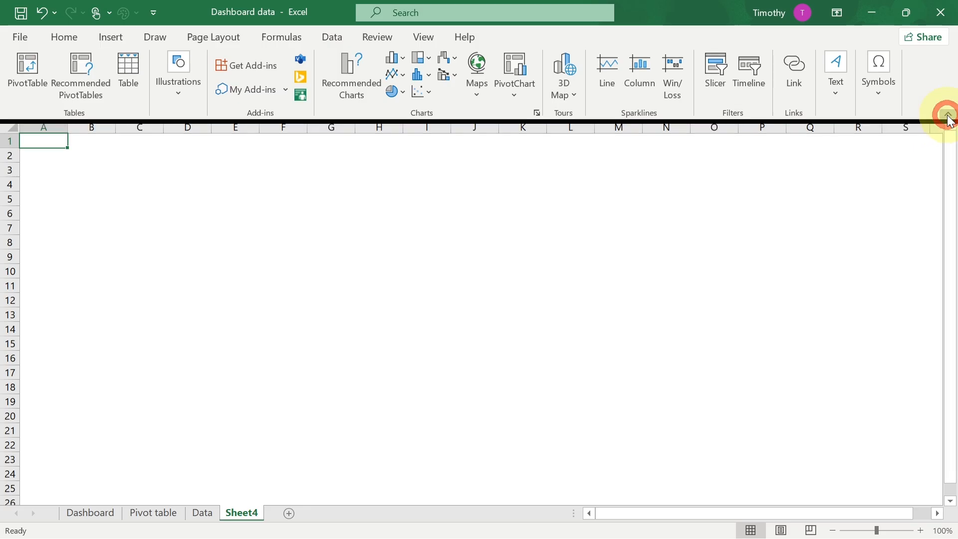
- Draw a large rectangle of about 7.71 by 9.15 inches covering roughly columns B to N on the new sheet
{"action": "left_click", "coordinate": [111, 42]}
{"action": "left_click", "coordinate": [181, 94]}
{"action": "left_click", "coordinate": [204, 164]}
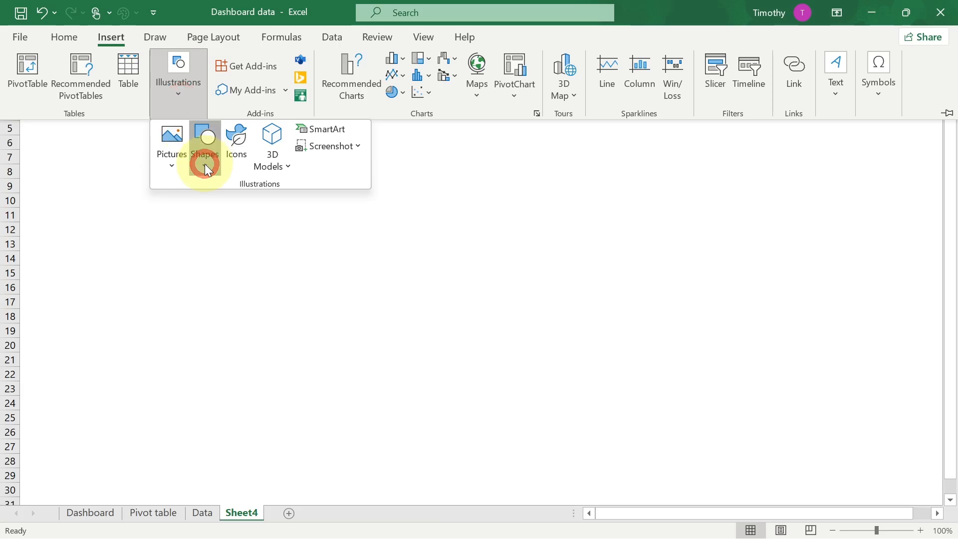
{"action": "left_click", "coordinate": [241, 203]}
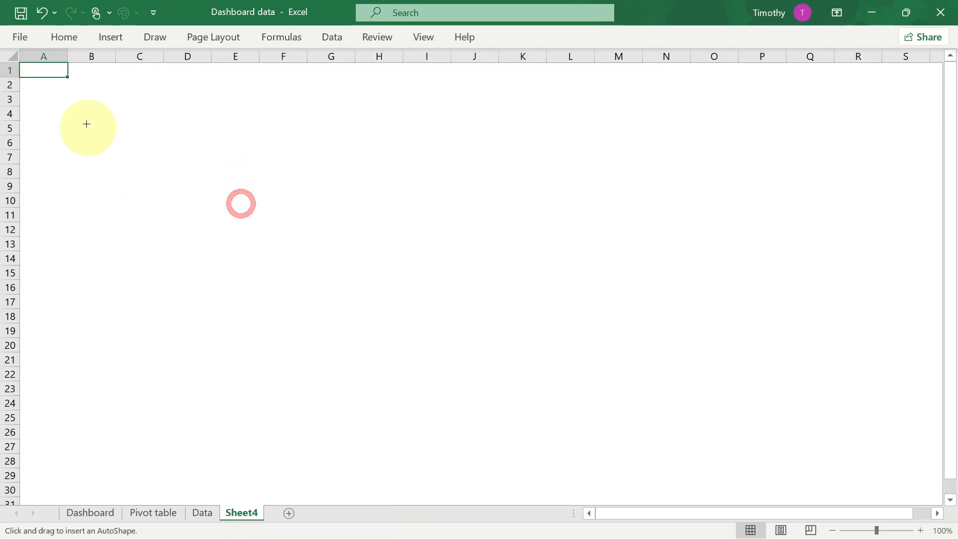
{"action": "left_click_drag", "start_coordinate": [58, 65], "coordinate": [716, 503]}
{"action": "scroll", "coordinate": [639, 372], "scroll_direction": "up", "scroll_amount": 3}
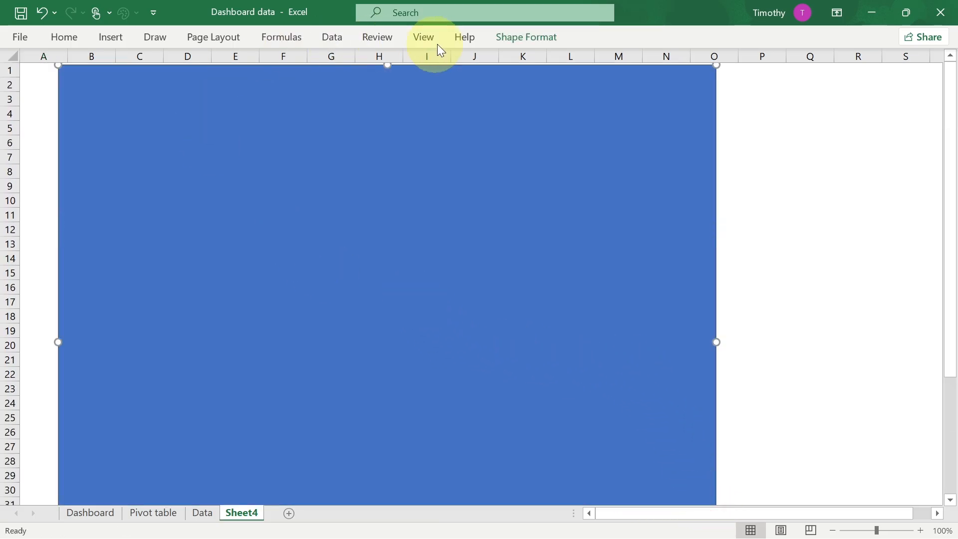
- Remove the rectangle's outline
{"action": "left_click", "coordinate": [537, 40]}
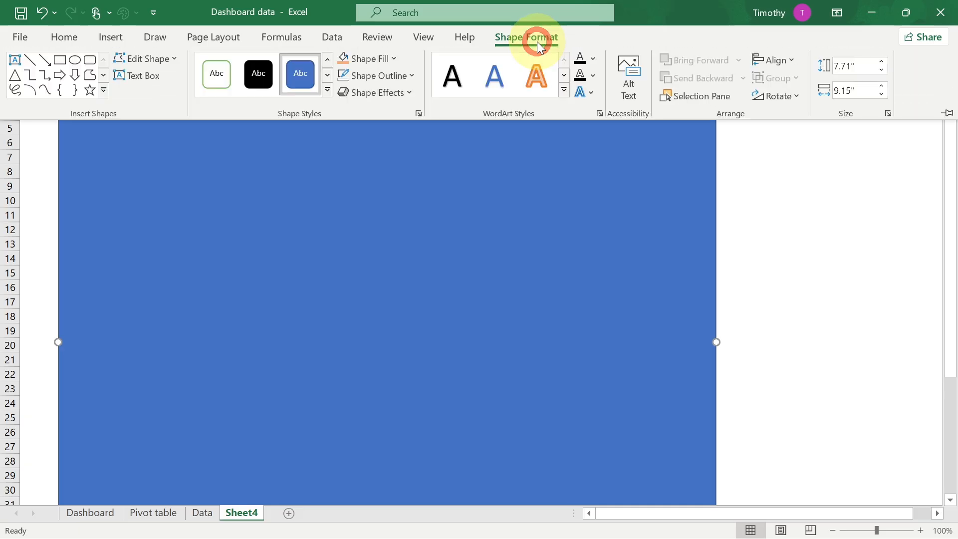
{"action": "left_click", "coordinate": [412, 74]}
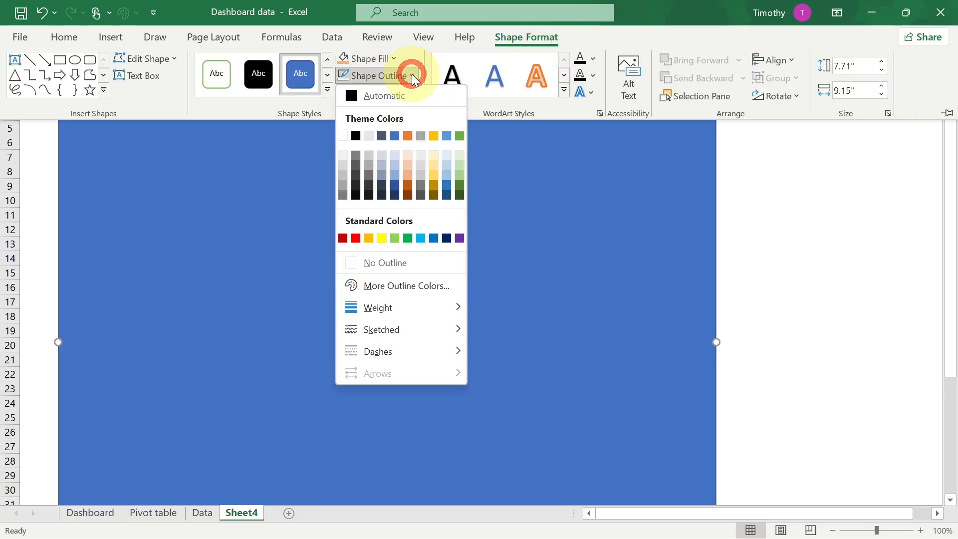
{"action": "left_click", "coordinate": [370, 262]}
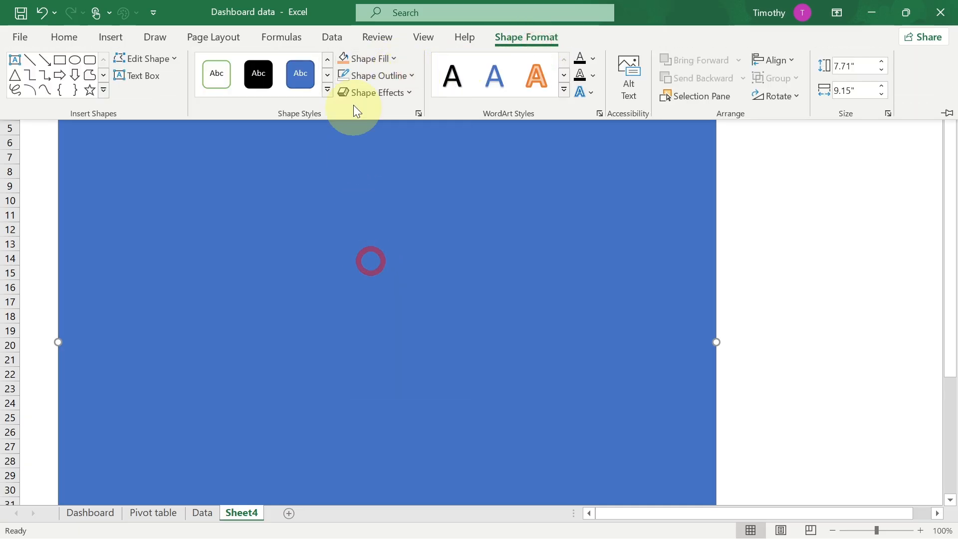
- Fill the rectangle with a dark orange theme colour
{"action": "left_click", "coordinate": [395, 59]}
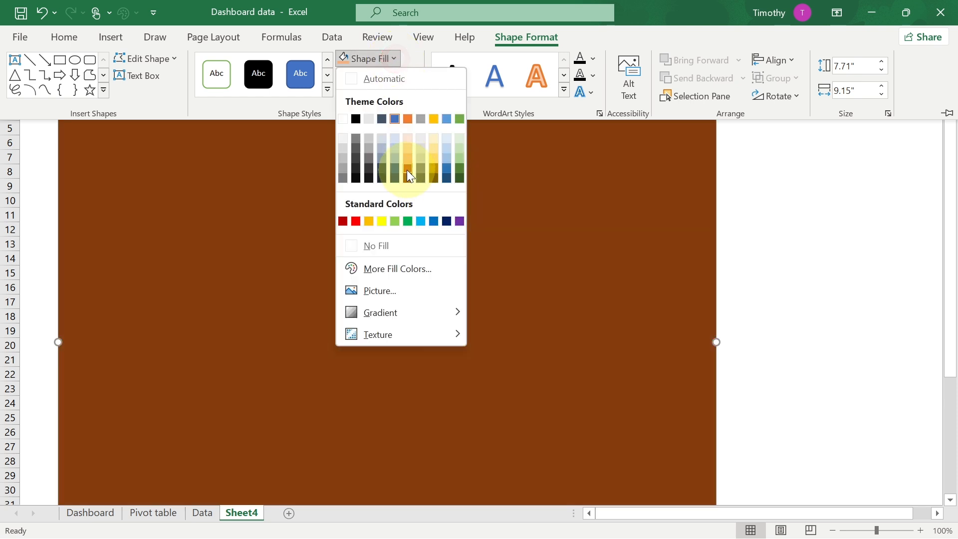
{"action": "left_click", "coordinate": [406, 170]}
{"action": "scroll", "coordinate": [301, 211], "scroll_direction": "up", "scroll_amount": 1}
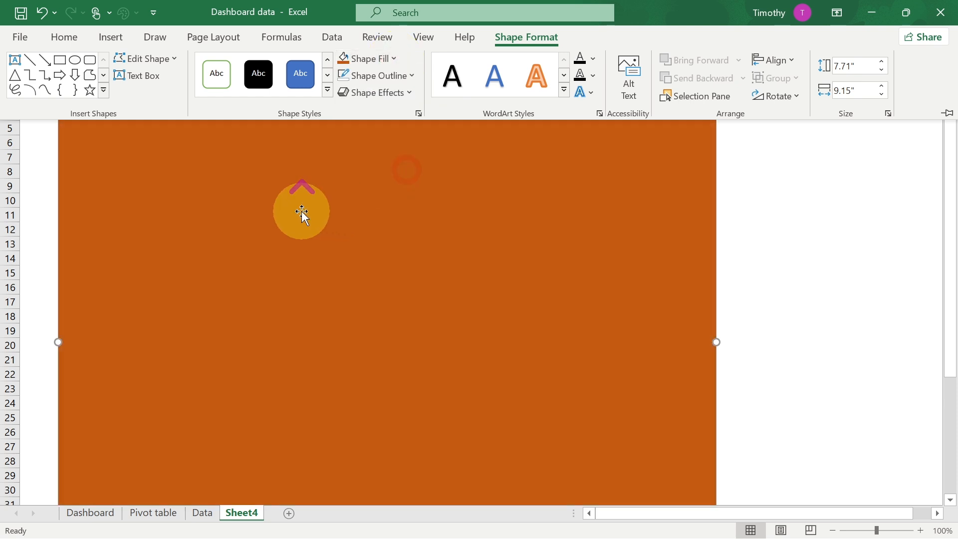
- Nudge the rectangle into place and duplicate it with a slight offset
{"action": "key", "text": "ctrl"}
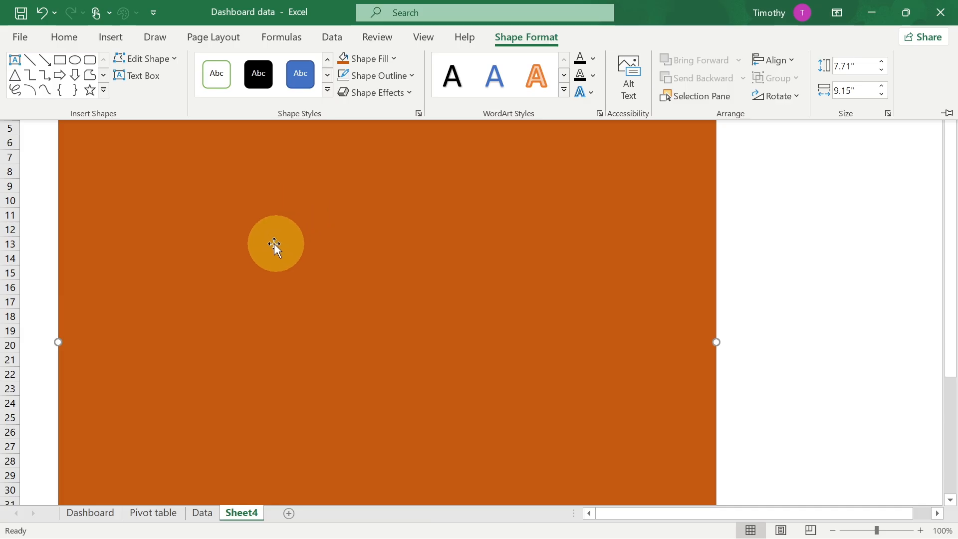
{"action": "left_click", "coordinate": [262, 251]}
{"action": "left_click_drag", "start_coordinate": [263, 250], "coordinate": [319, 212]}
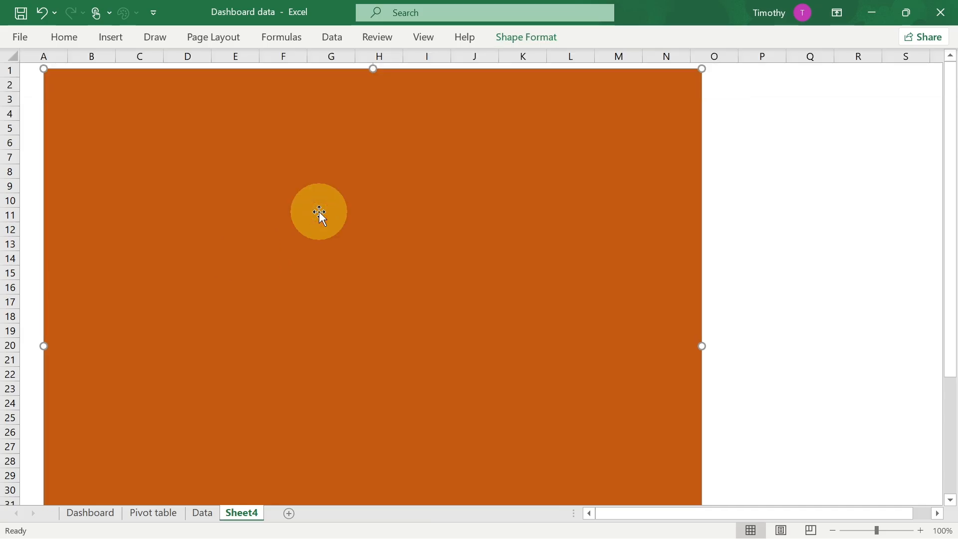
{"action": "key", "text": "ctrl"}
{"action": "key", "text": "ctrl+d"}
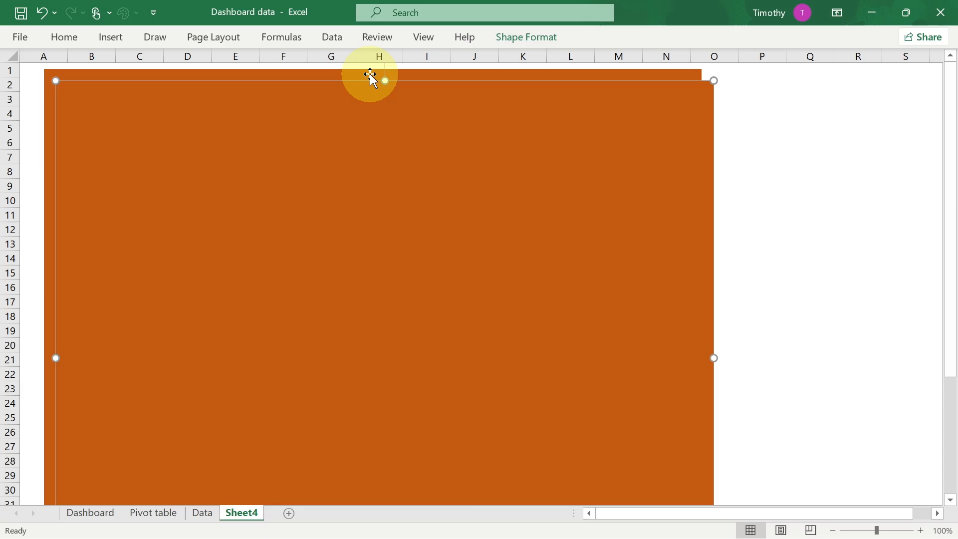
- Fill the duplicate rectangle with a light orange theme colour
{"action": "left_click", "coordinate": [509, 37]}
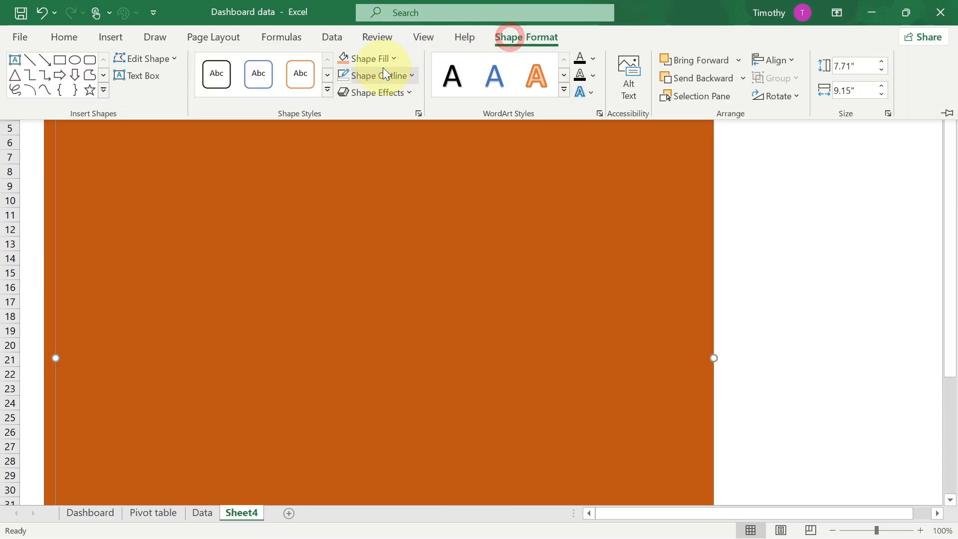
{"action": "left_click", "coordinate": [395, 58]}
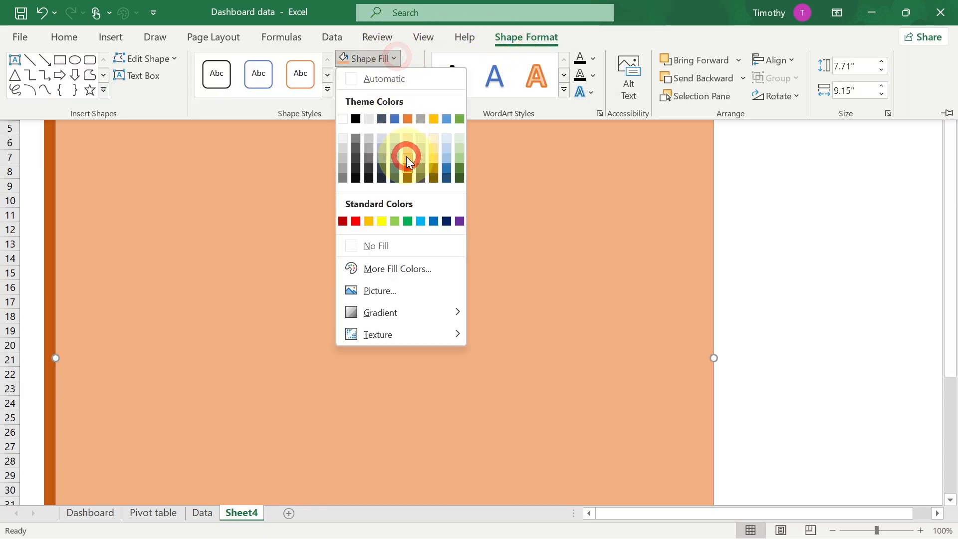
{"action": "left_click", "coordinate": [406, 156]}
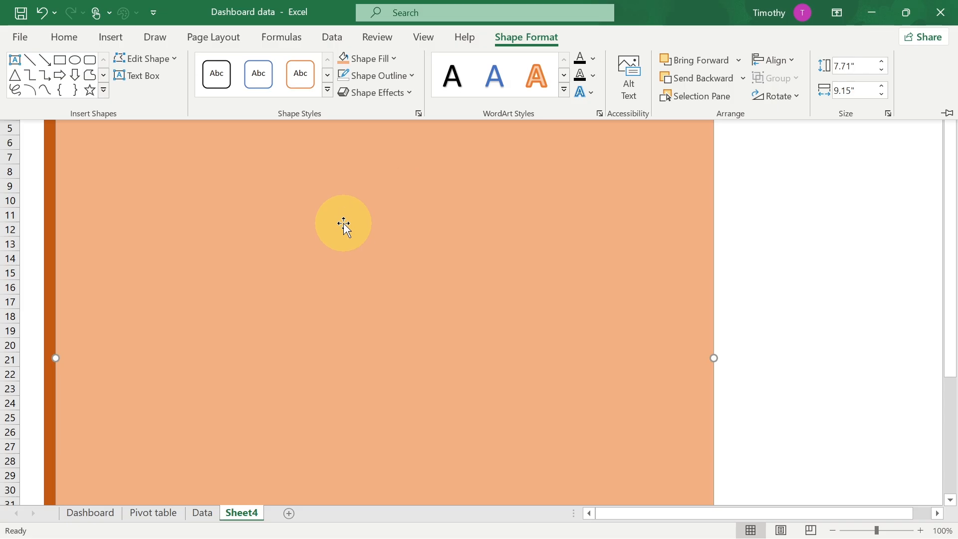
- Resize the light rectangle to sit inside the dark one, leaving a wide dark strip on its left side
{"action": "left_click", "coordinate": [296, 215]}
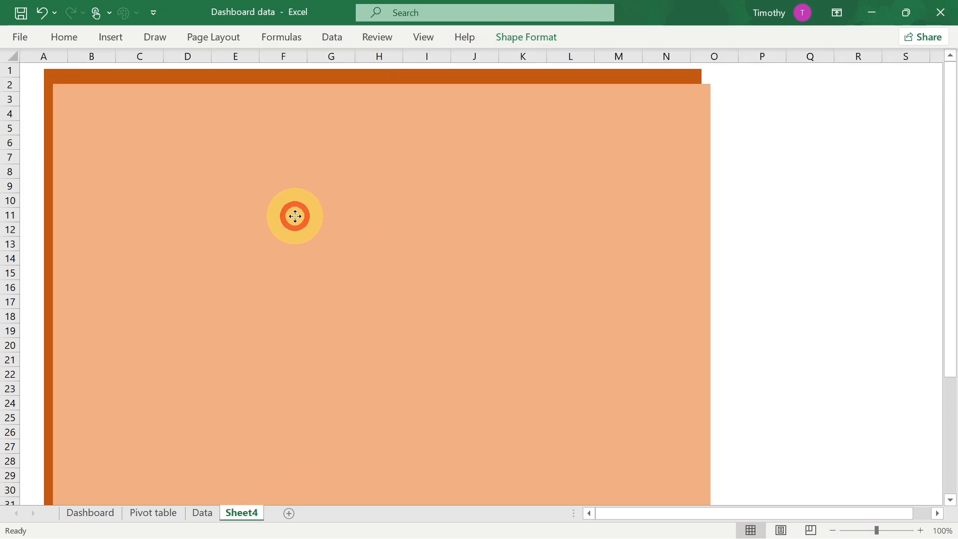
{"action": "left_click_drag", "start_coordinate": [712, 359], "coordinate": [687, 347]}
{"action": "left_click_drag", "start_coordinate": [54, 358], "coordinate": [99, 350]}
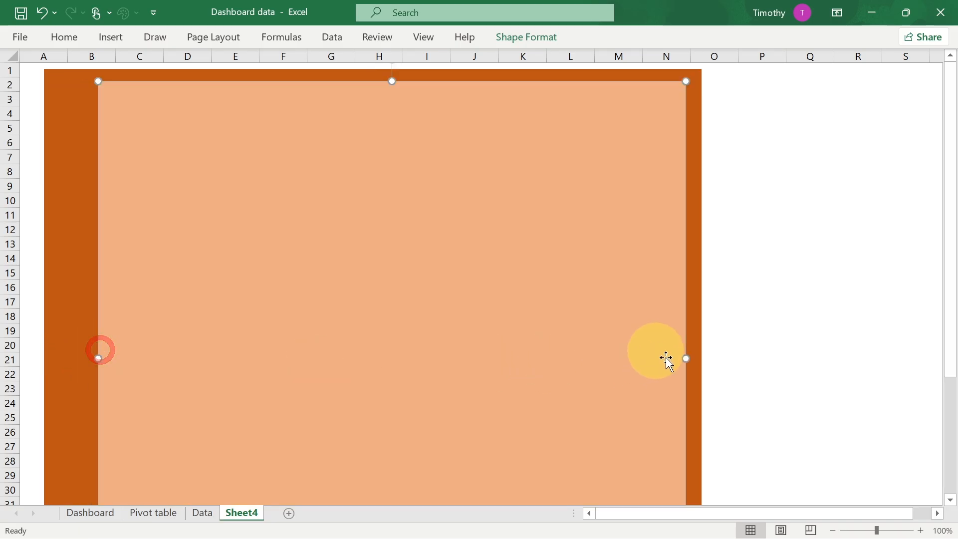
{"action": "left_click_drag", "start_coordinate": [684, 359], "coordinate": [696, 357]}
{"action": "scroll", "coordinate": [689, 361], "scroll_direction": "down", "scroll_amount": 7}
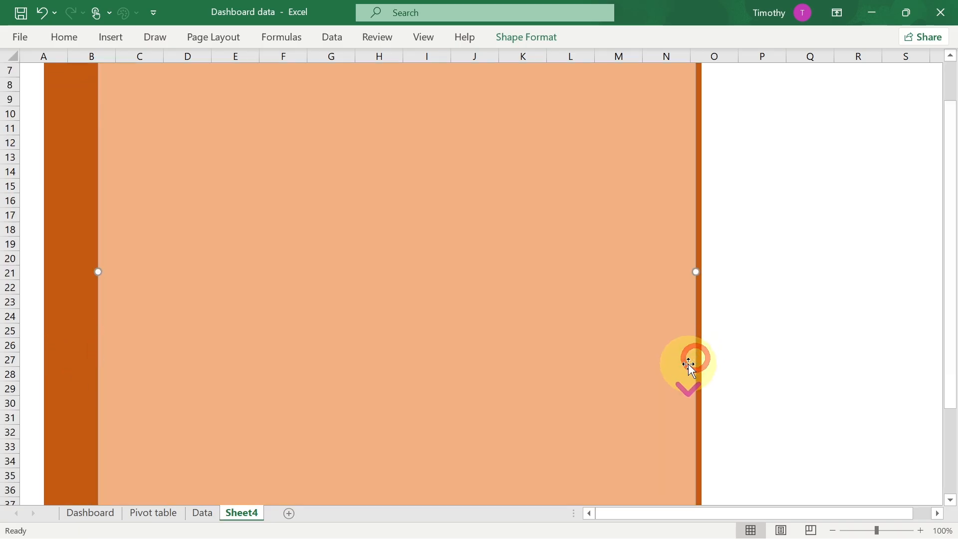
{"action": "scroll", "coordinate": [683, 357], "scroll_direction": "down", "scroll_amount": 4}
{"action": "left_click_drag", "start_coordinate": [397, 157], "coordinate": [402, 137]}
{"action": "left_click_drag", "start_coordinate": [947, 338], "coordinate": [938, 110]}
- Compare the new layout with the finished dashboard by switching between sheets, then deselect the shape
{"action": "left_click", "coordinate": [94, 514]}
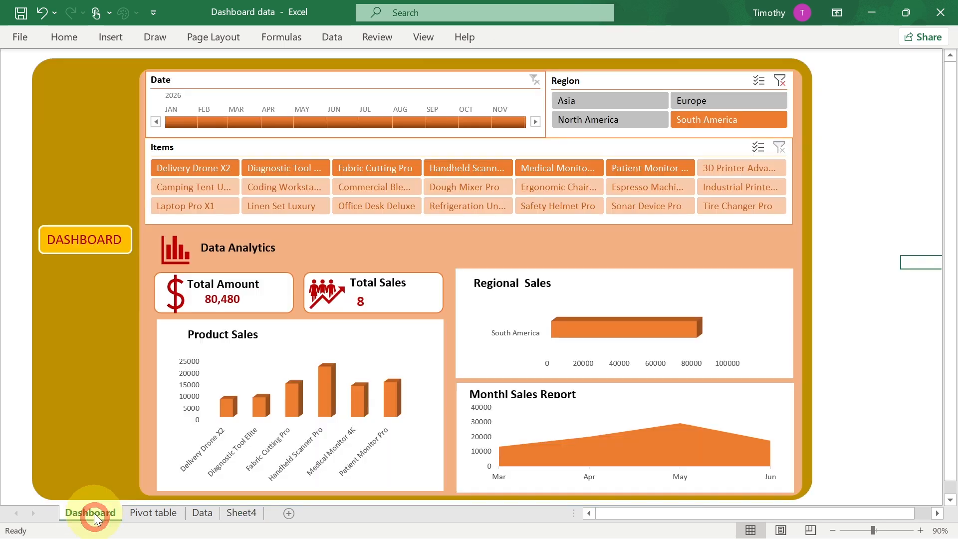
{"action": "left_click", "coordinate": [235, 513]}
{"action": "left_click", "coordinate": [200, 513]}
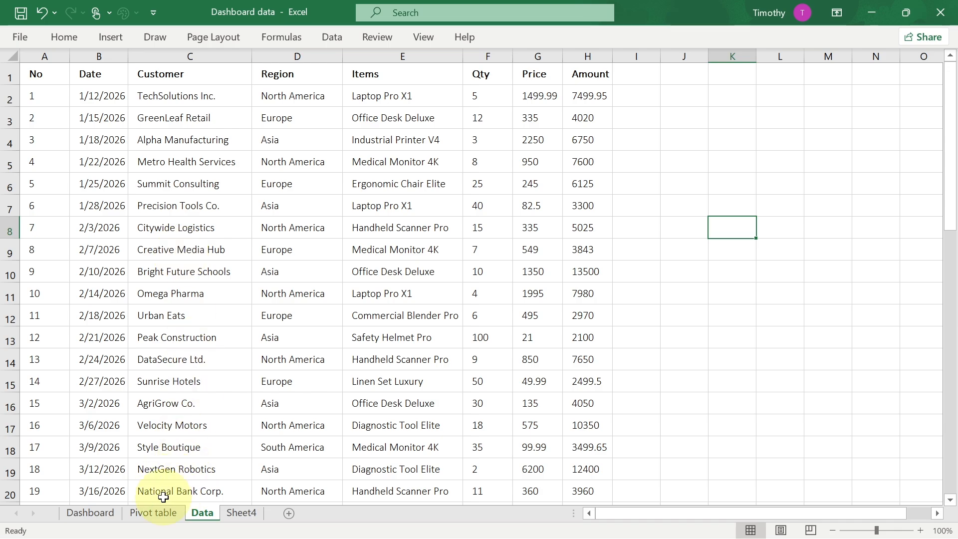
{"action": "left_click", "coordinate": [259, 518]}
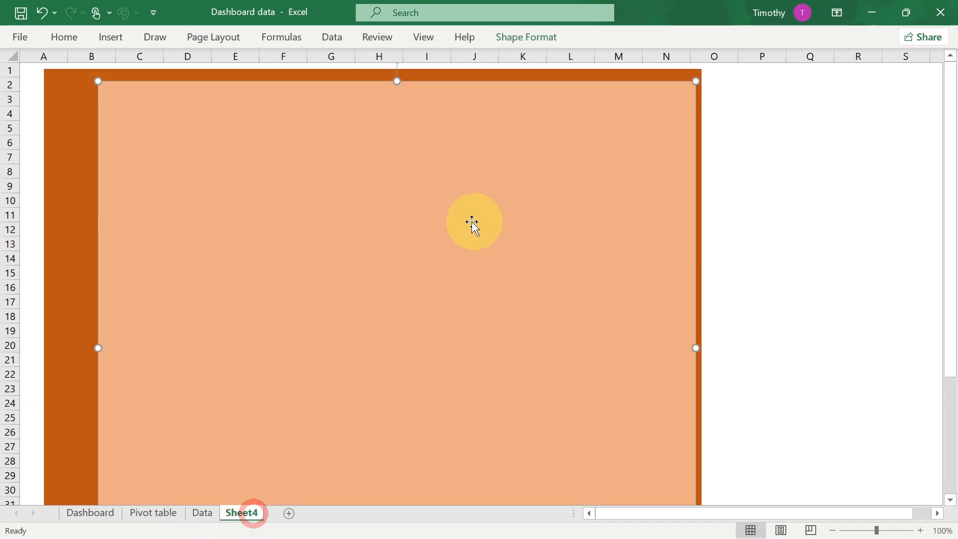
{"action": "left_click", "coordinate": [773, 190]}
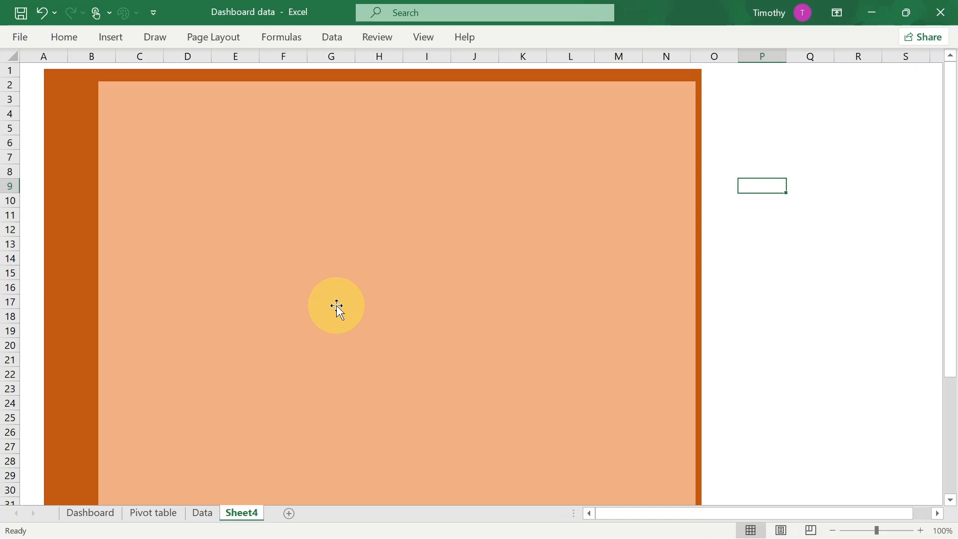
- Create a PivotTable in a new worksheet from the whole data range on the Data sheet
{"action": "left_click", "coordinate": [202, 514]}
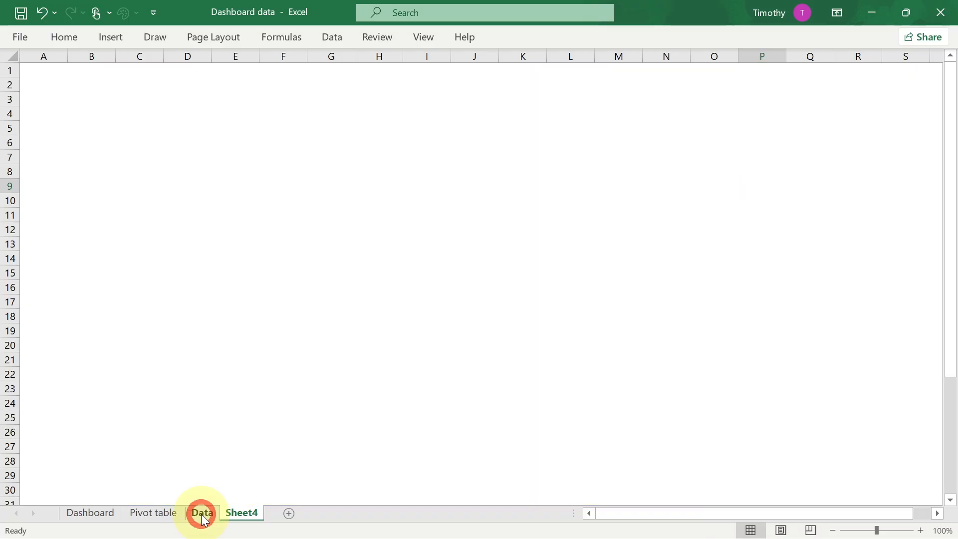
{"action": "left_click", "coordinate": [186, 278]}
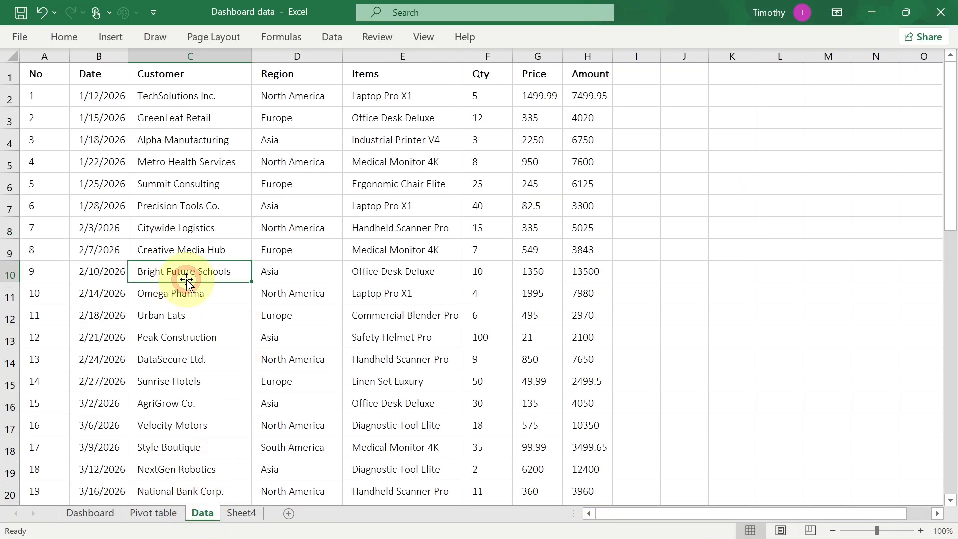
{"action": "key", "text": "ctrl+a"}
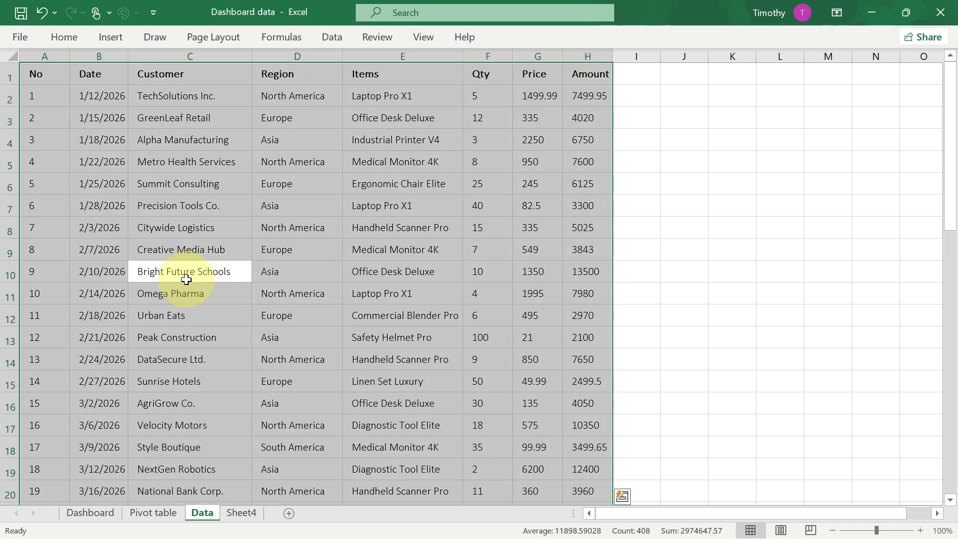
{"action": "left_click", "coordinate": [115, 38]}
{"action": "left_click", "coordinate": [31, 76]}
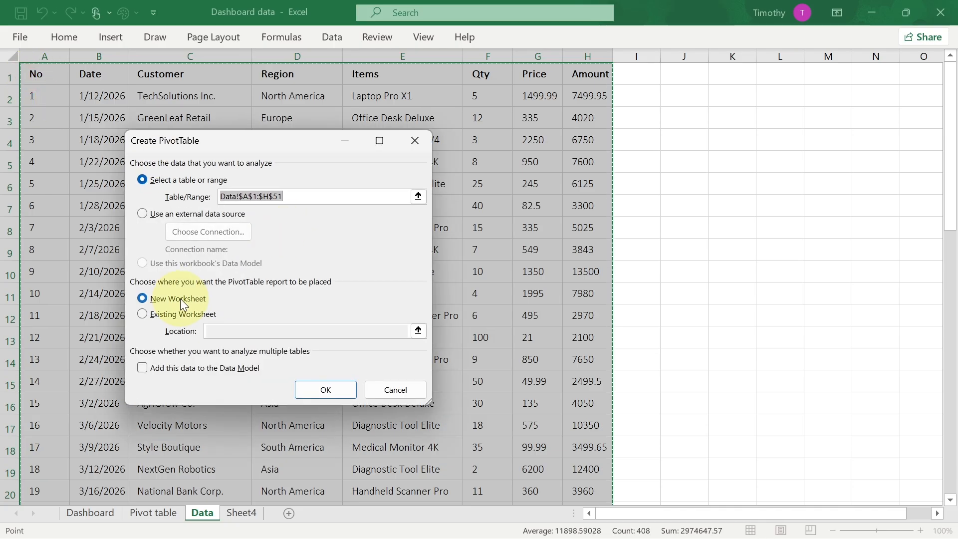
{"action": "left_click", "coordinate": [323, 388]}
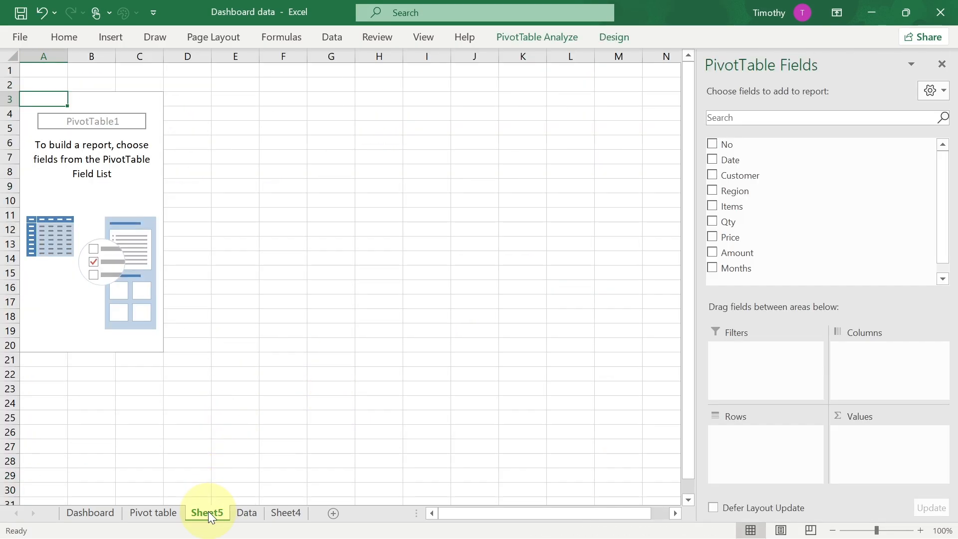
- Rename the new PivotTable sheet as New pivot table
{"action": "right_click", "coordinate": [207, 512]}
{"action": "left_click", "coordinate": [260, 344]}
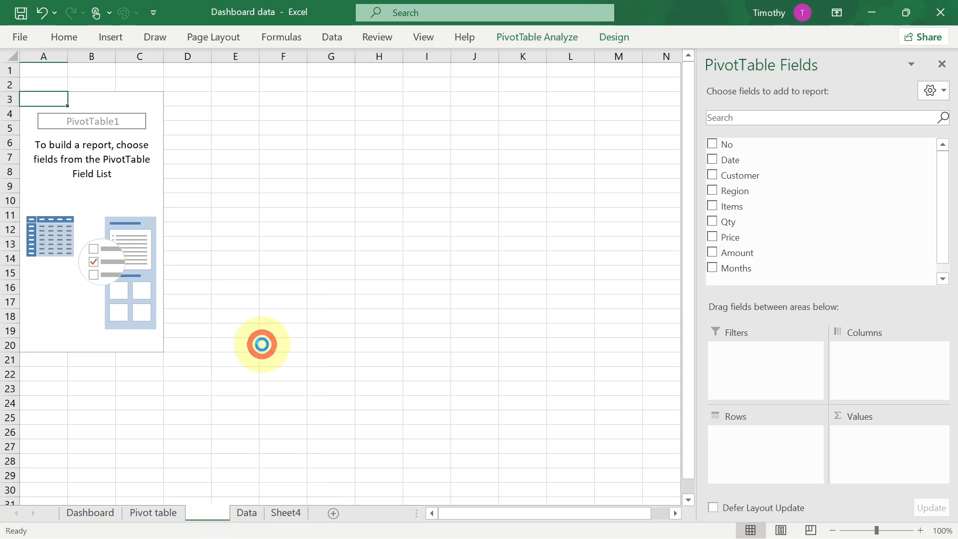
{"action": "type", "text": "New pivot table"}
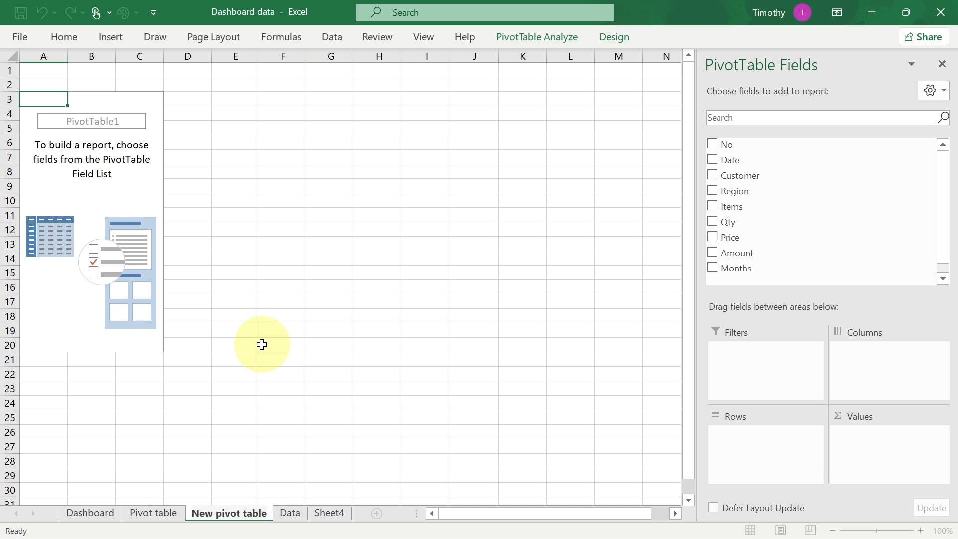
{"action": "key", "text": "Return"}
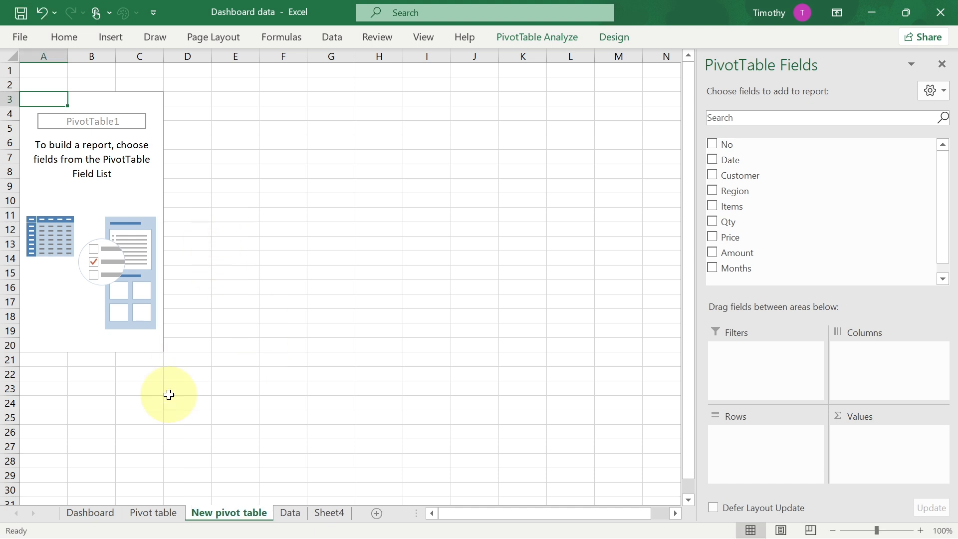
- Add the Date field to the new PivotTable's rows
{"action": "left_click", "coordinate": [96, 515]}
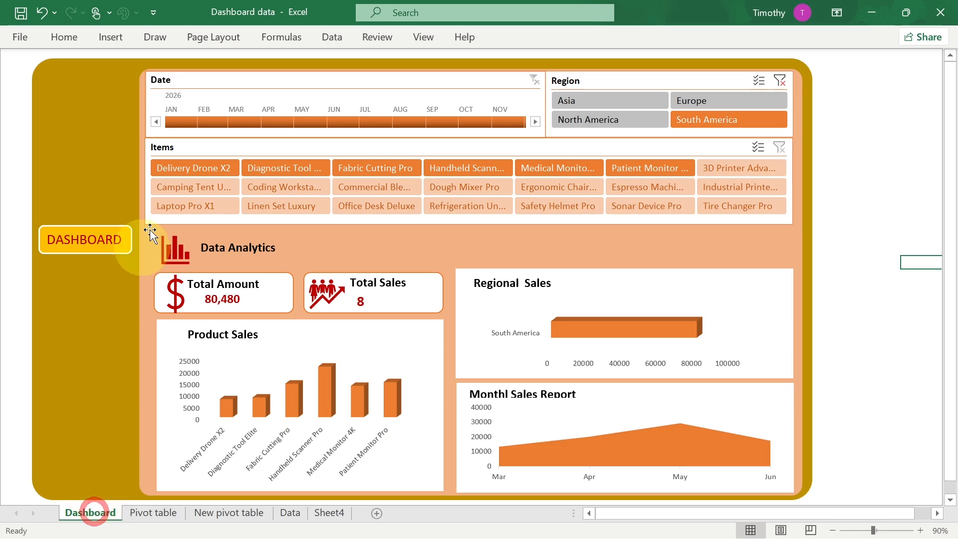
{"action": "left_click", "coordinate": [242, 514]}
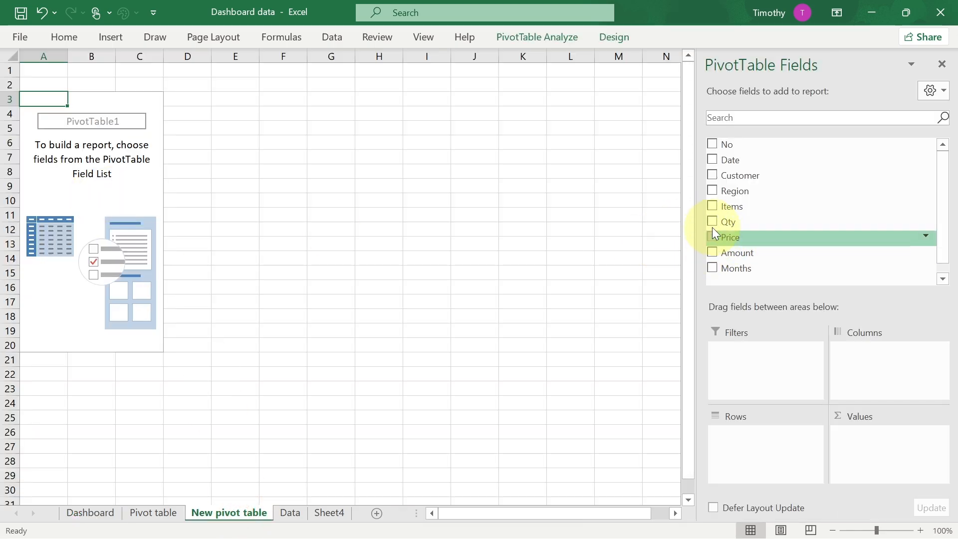
{"action": "left_click", "coordinate": [712, 160]}
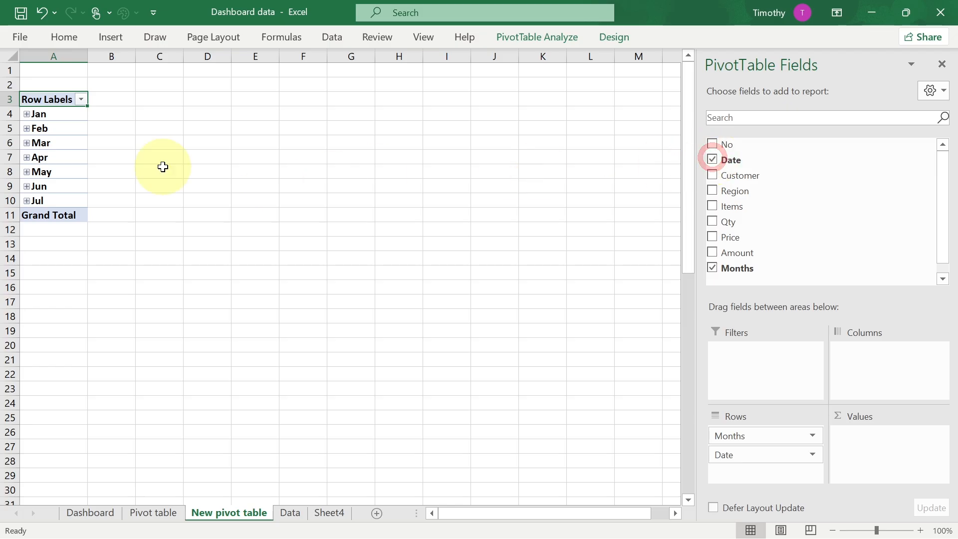
- Insert a timeline for the Date field of the PivotTable
{"action": "left_click_drag", "start_coordinate": [50, 108], "coordinate": [50, 221]}
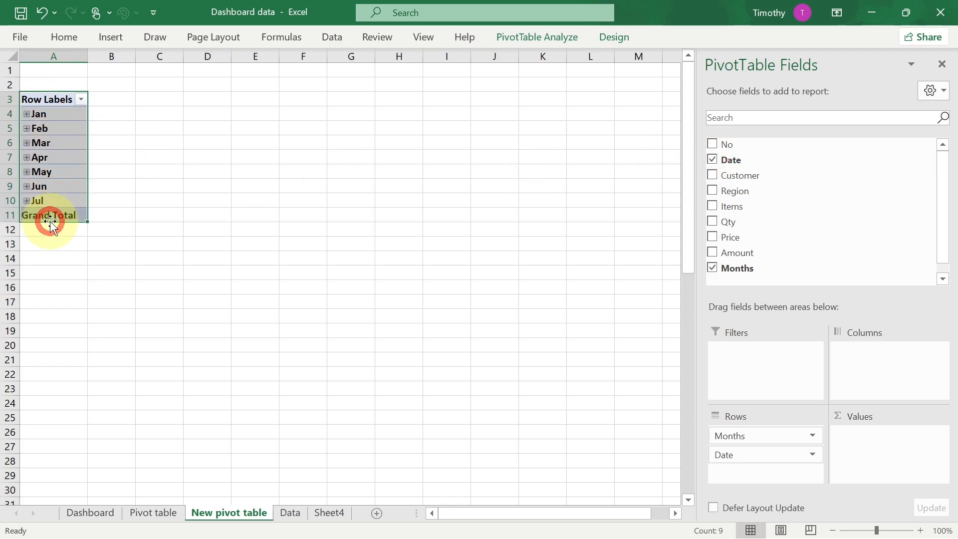
{"action": "left_click", "coordinate": [530, 39]}
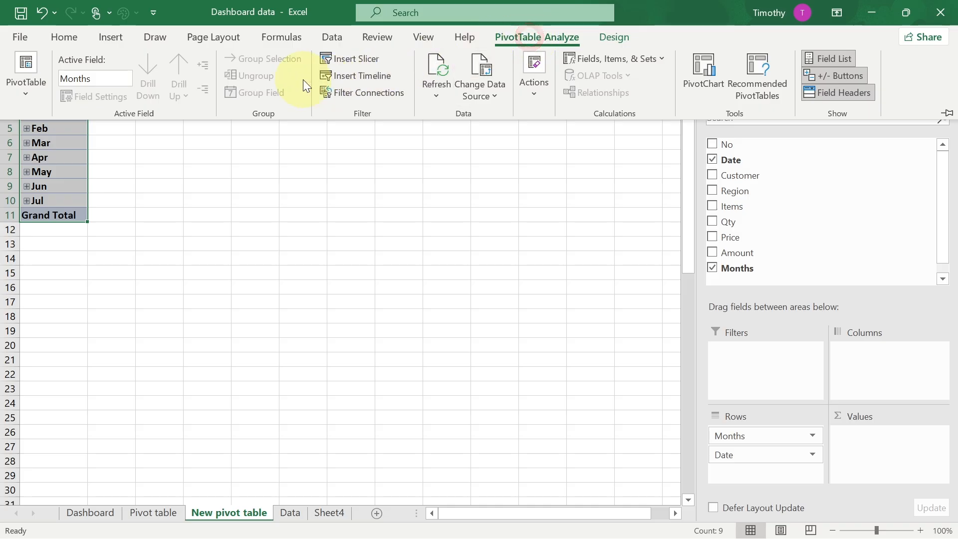
{"action": "left_click", "coordinate": [361, 77]}
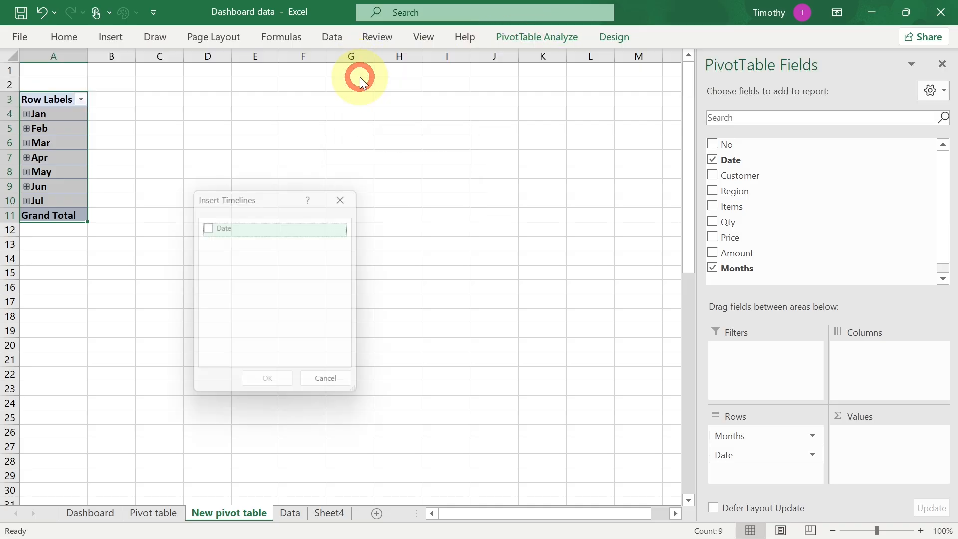
{"action": "left_click", "coordinate": [205, 225]}
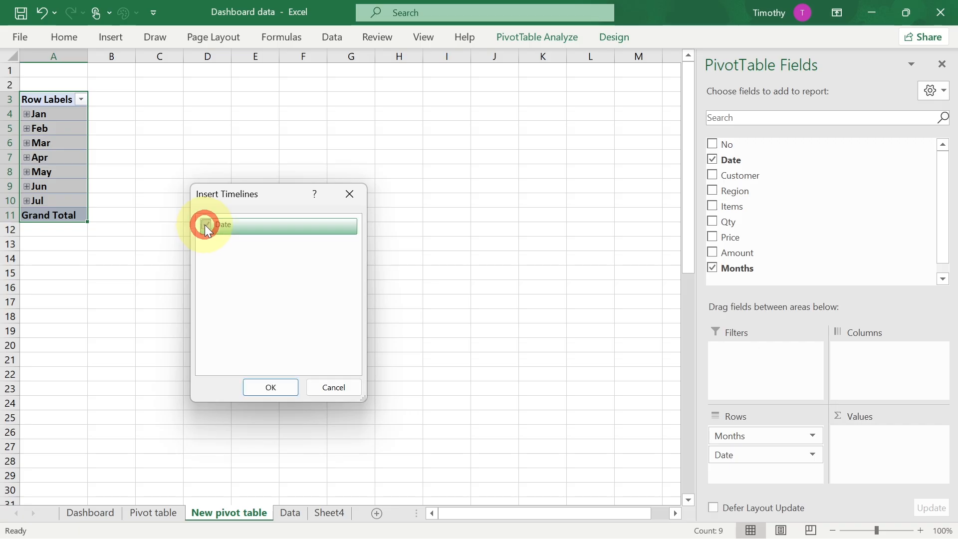
{"action": "left_click", "coordinate": [282, 389]}
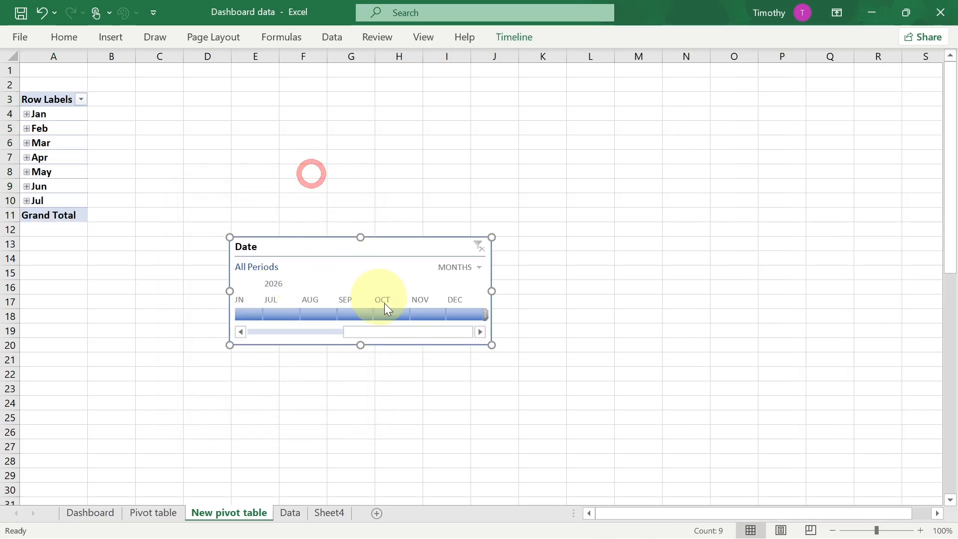
- Apply the orange timeline style and widen the timeline to about 5.83 inches
{"action": "left_click", "coordinate": [513, 43]}
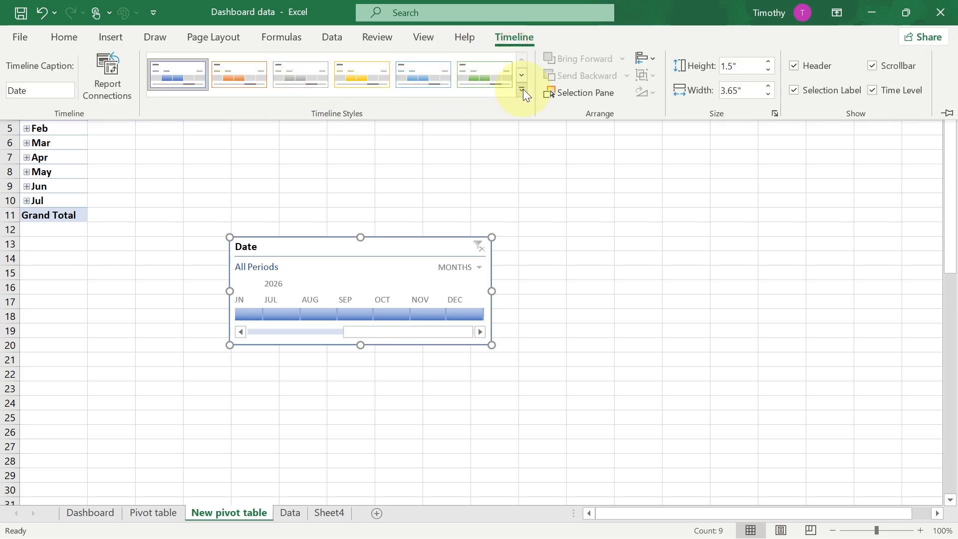
{"action": "left_click", "coordinate": [522, 90]}
{"action": "left_click", "coordinate": [250, 151]}
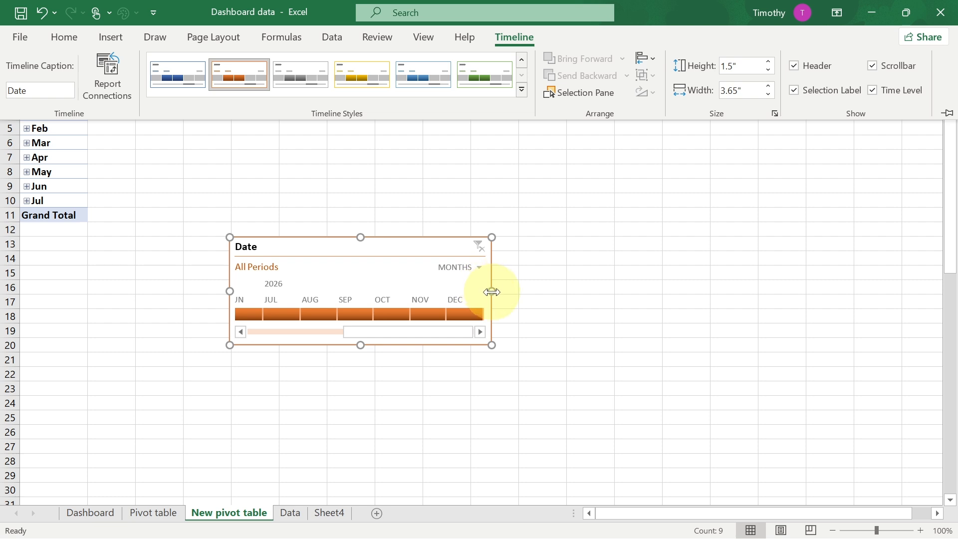
{"action": "left_click", "coordinate": [654, 289]}
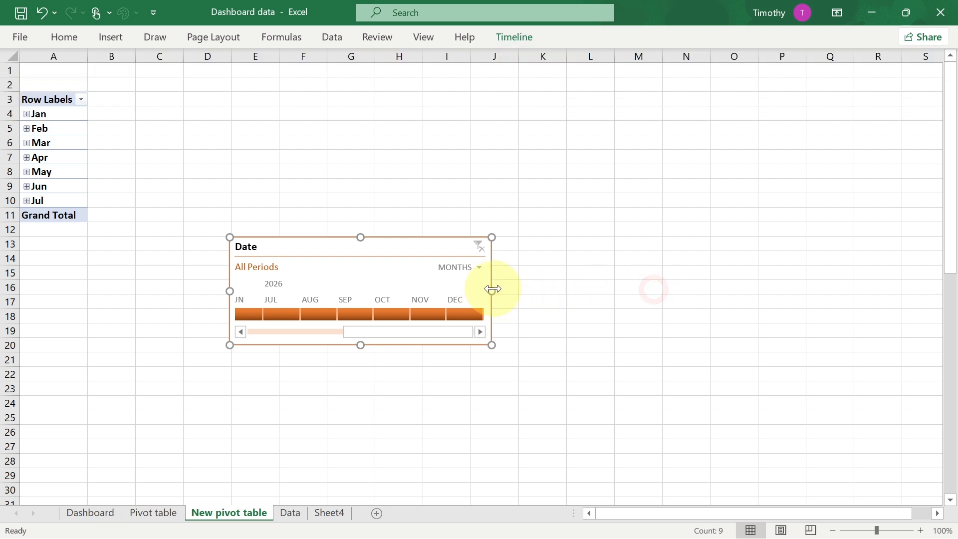
{"action": "left_click_drag", "start_coordinate": [514, 287], "coordinate": [647, 272]}
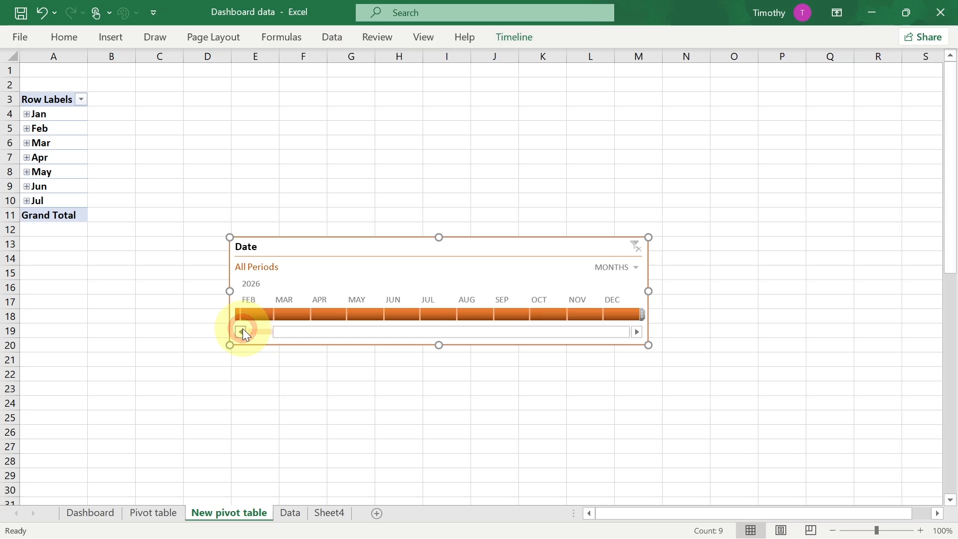
- Hide the timeline's scrollbar, time level and selection label, keeping only the header
{"action": "left_click", "coordinate": [505, 37]}
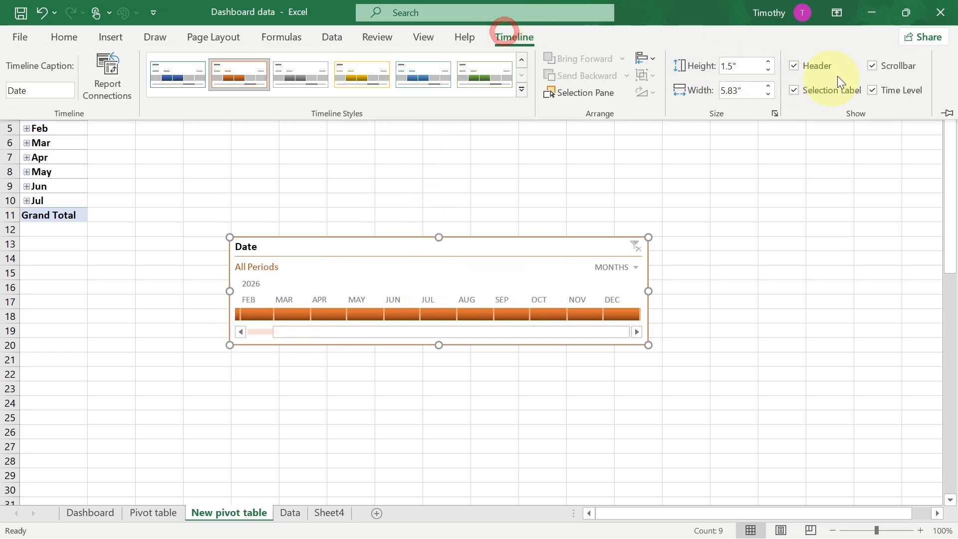
{"action": "left_click", "coordinate": [873, 66]}
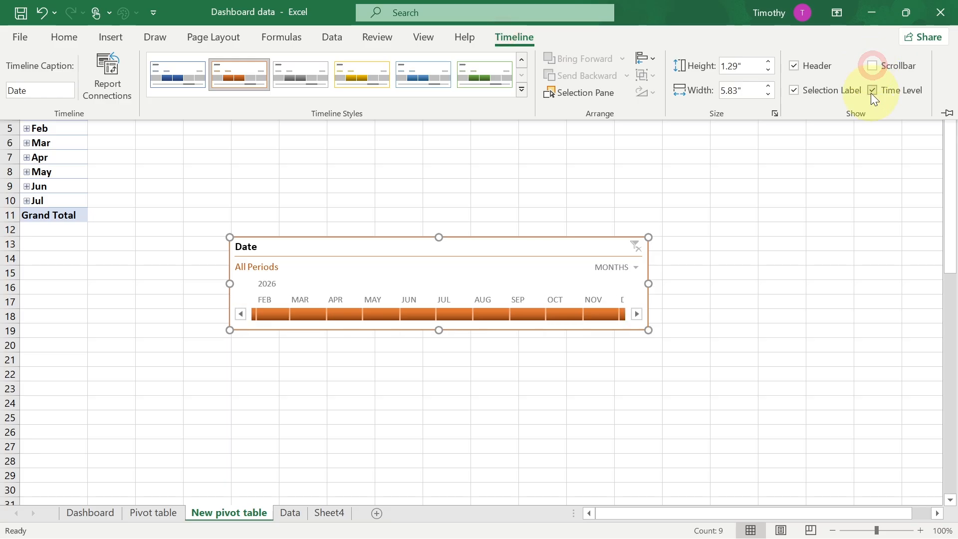
{"action": "left_click", "coordinate": [873, 91]}
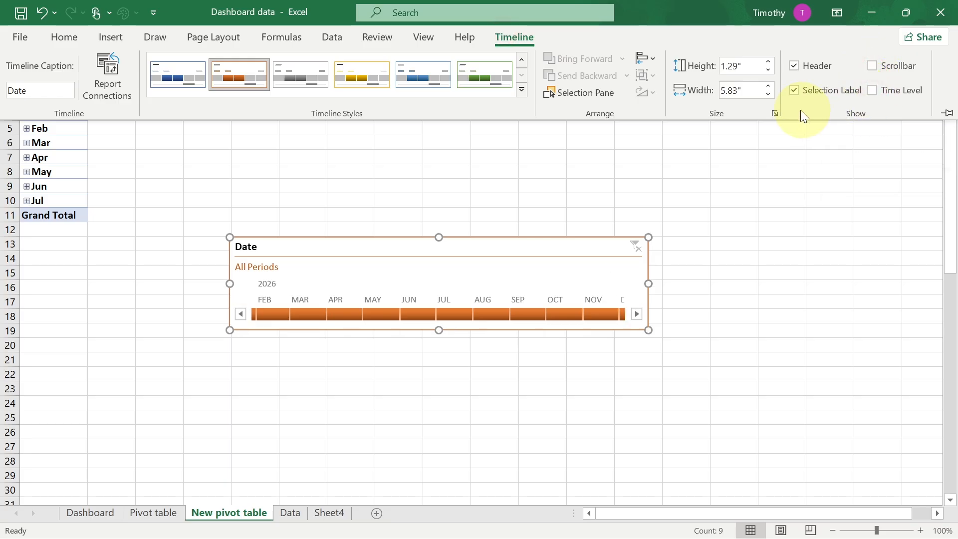
{"action": "left_click", "coordinate": [792, 89]}
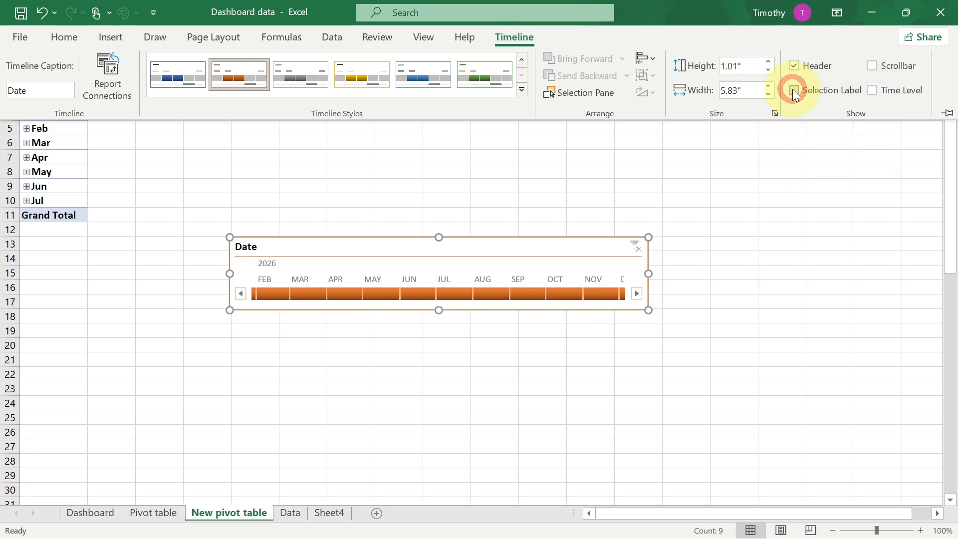
{"action": "left_click", "coordinate": [792, 90]}
{"action": "left_click", "coordinate": [793, 90]}
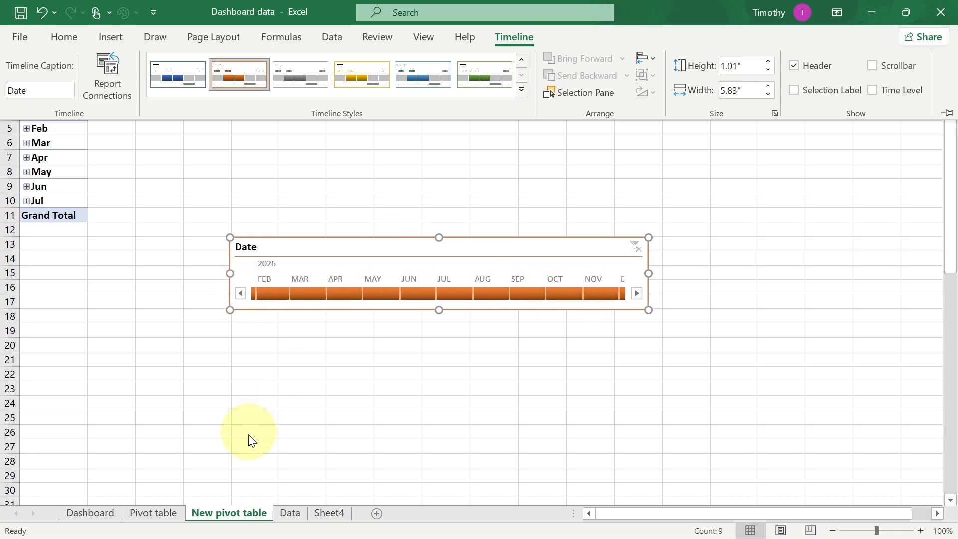
- Paste the timeline onto Sheet4 and move it to the top-left of the light orange rectangle
{"action": "key", "text": "ctrl+F1"}
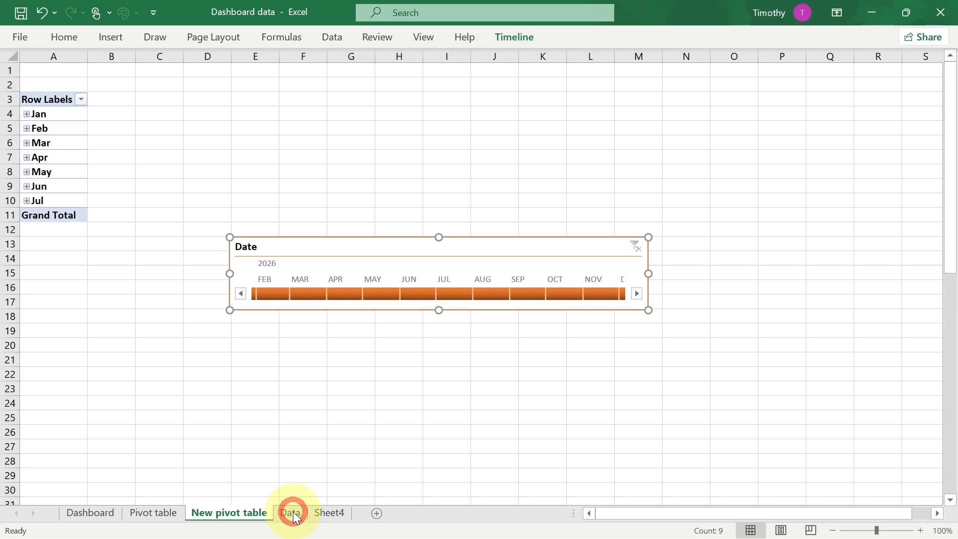
{"action": "left_click", "coordinate": [292, 513]}
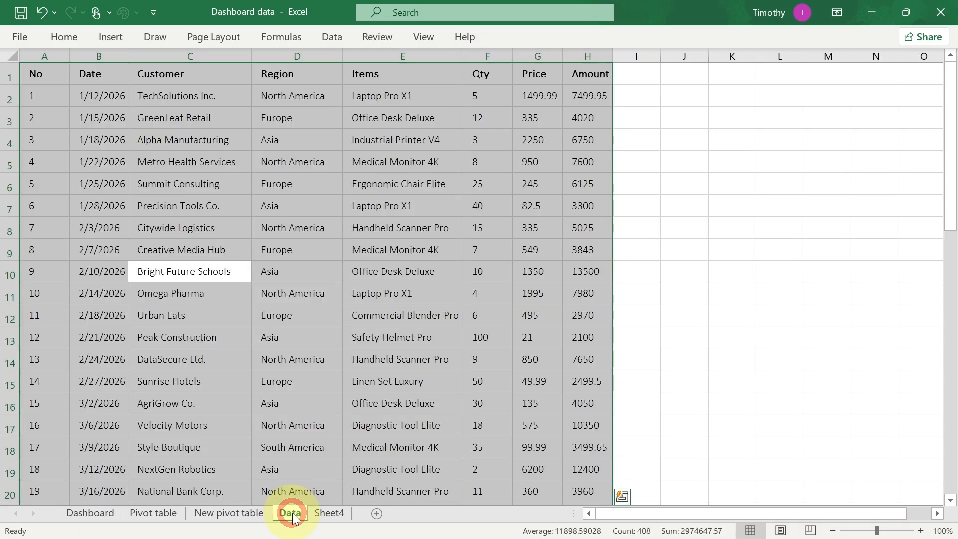
{"action": "left_click", "coordinate": [331, 516]}
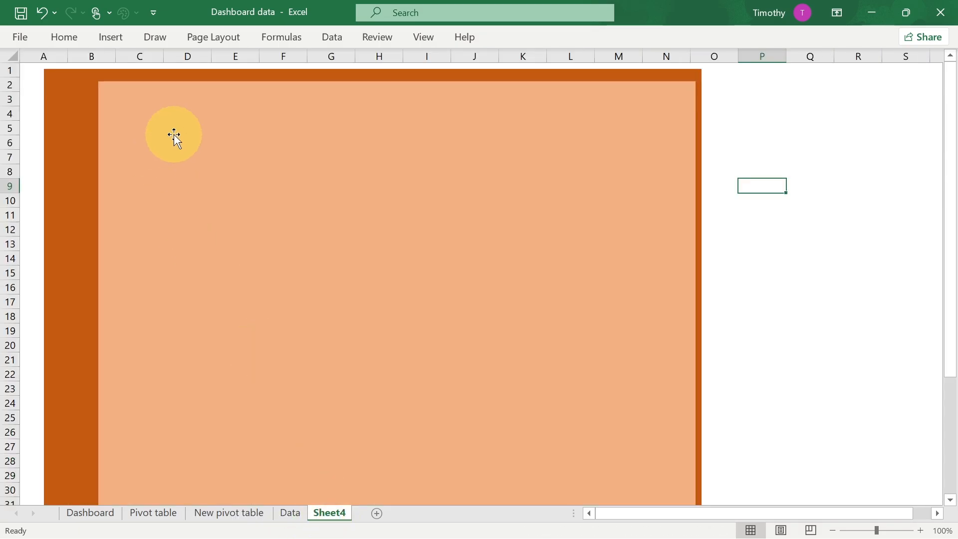
{"action": "key", "text": "ctrl+v"}
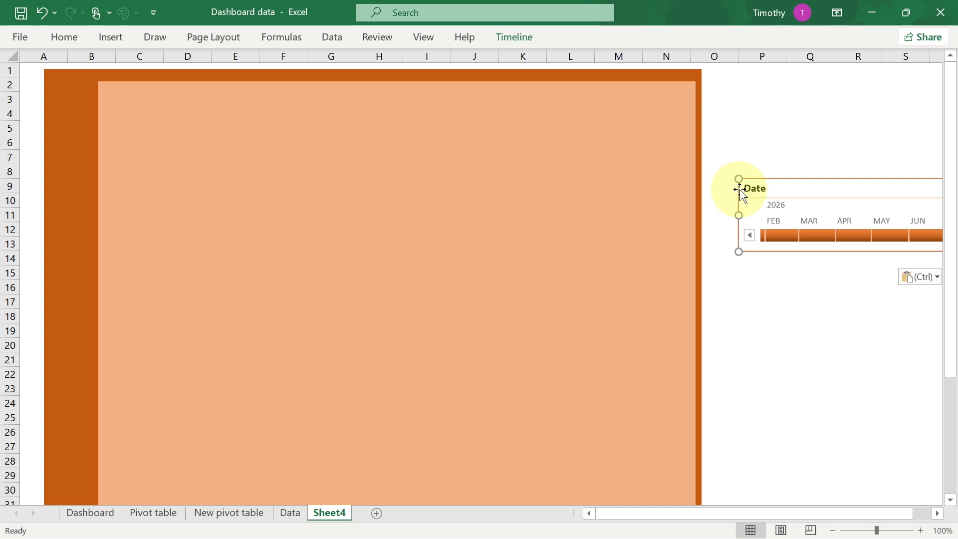
{"action": "left_click_drag", "start_coordinate": [764, 189], "coordinate": [122, 91]}
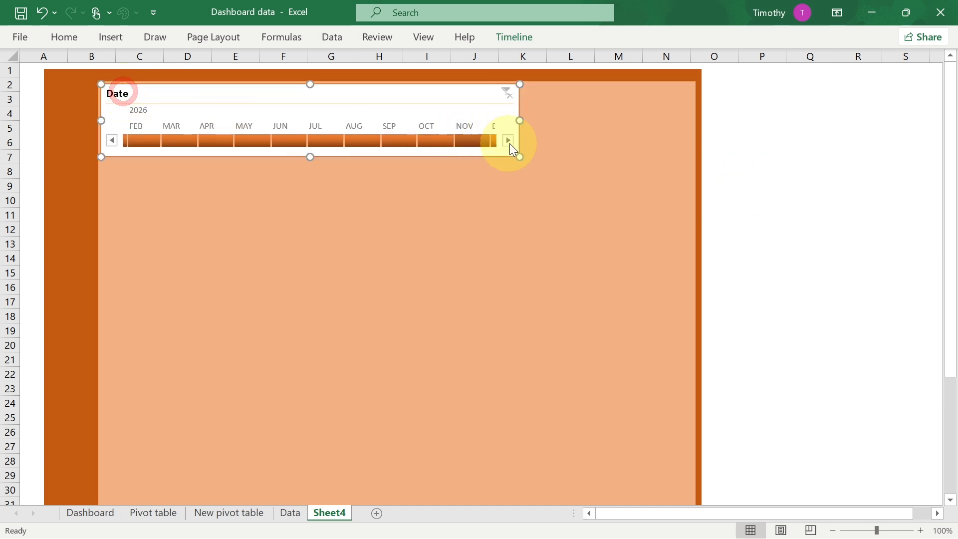
{"action": "mouse_move", "coordinate": [520, 158]}
{"action": "left_mouse_down"}
{"action": "mouse_move", "coordinate": [507, 150]}
{"action": "mouse_move", "coordinate": [522, 161]}
{"action": "left_mouse_up"}
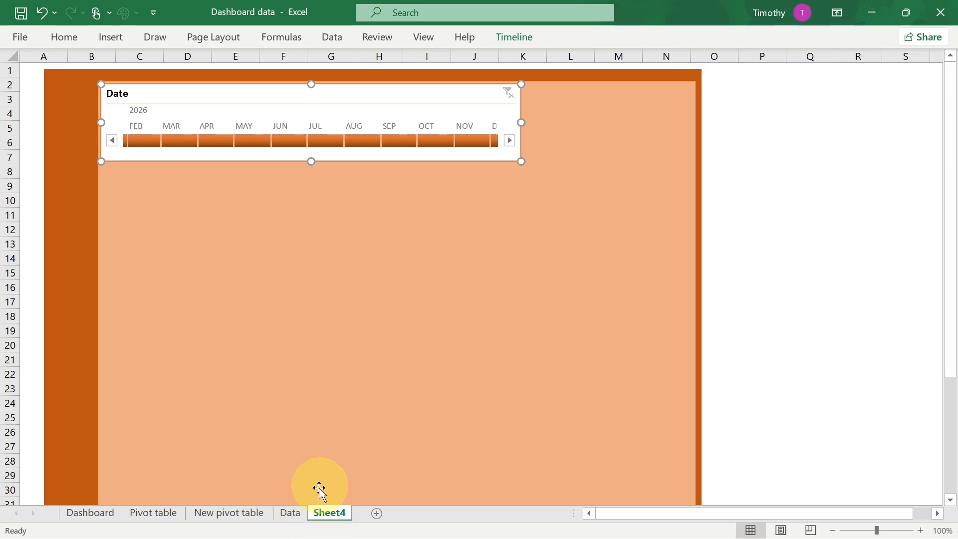
- Rename Sheet4 as Dashboard 1
{"action": "right_click", "coordinate": [325, 510]}
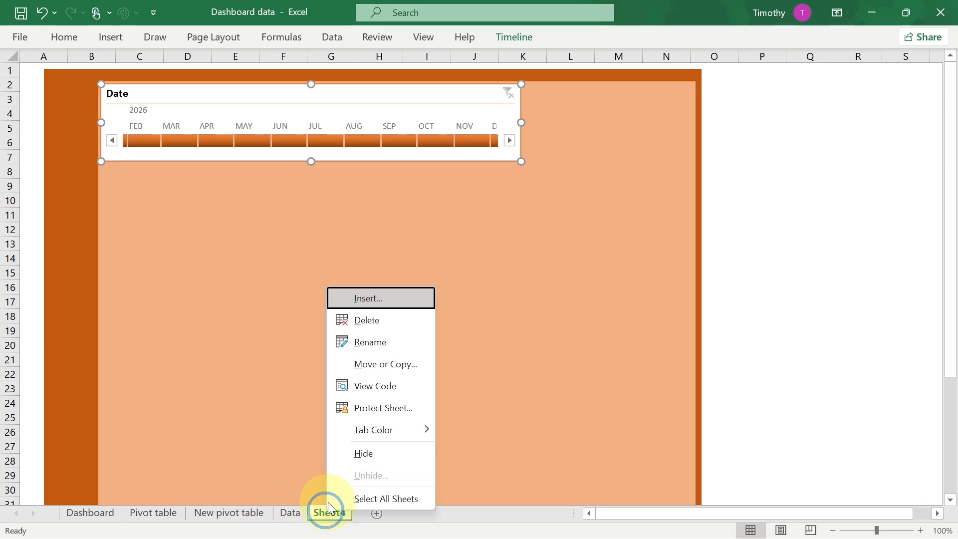
{"action": "left_click", "coordinate": [380, 338]}
{"action": "type", "text": "Dashboard 1"}
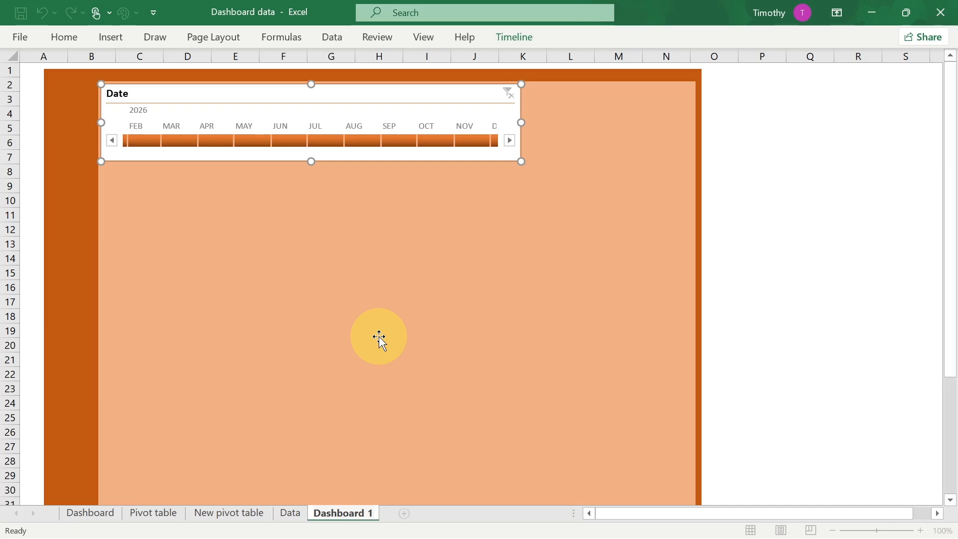
{"action": "left_click", "coordinate": [379, 337]}
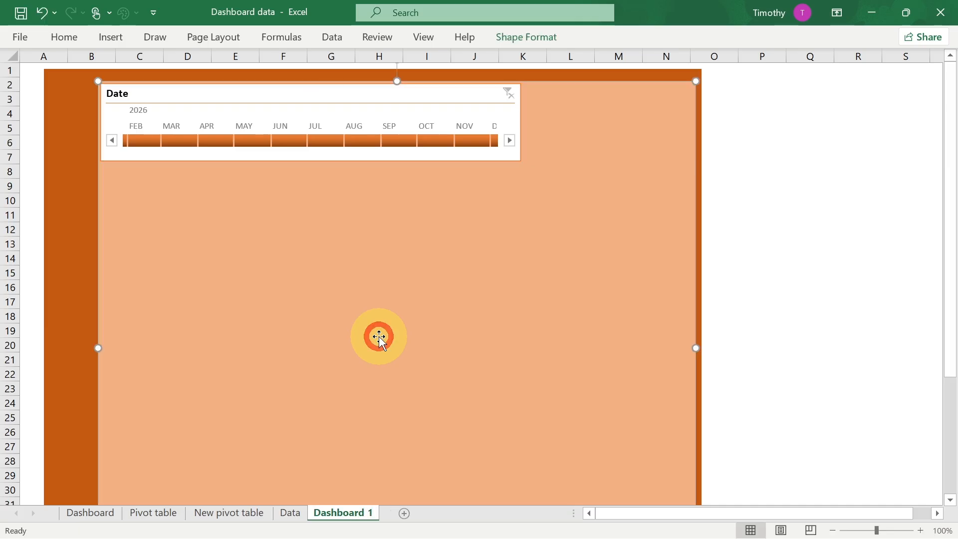
- Move the original timeline on the New pivot table sheet to below the PivotTable
{"action": "left_click", "coordinate": [231, 513]}
{"action": "left_click_drag", "start_coordinate": [330, 245], "coordinate": [129, 273]}
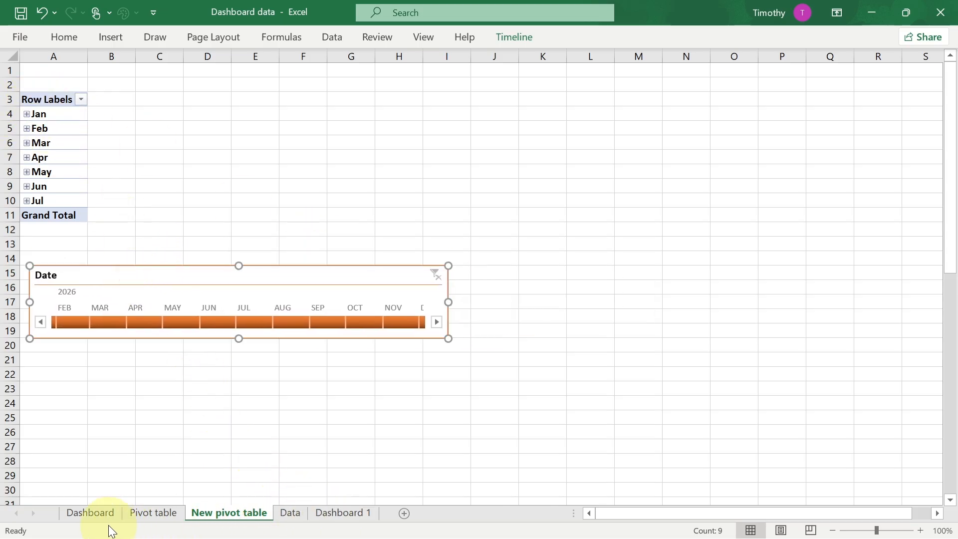
- Duplicate the New pivot table sheet's PivotTable into cell C3
{"action": "left_click", "coordinate": [95, 514]}
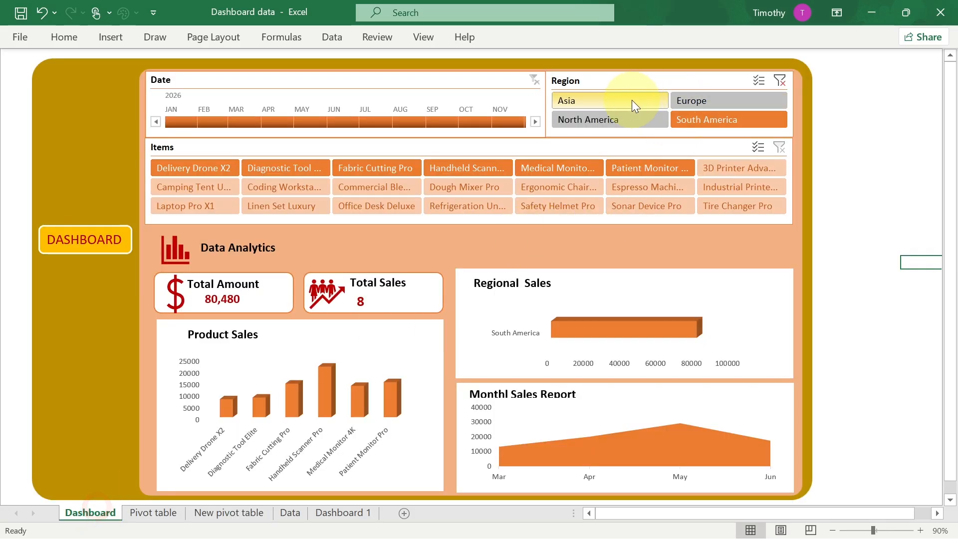
{"action": "left_click", "coordinate": [341, 513]}
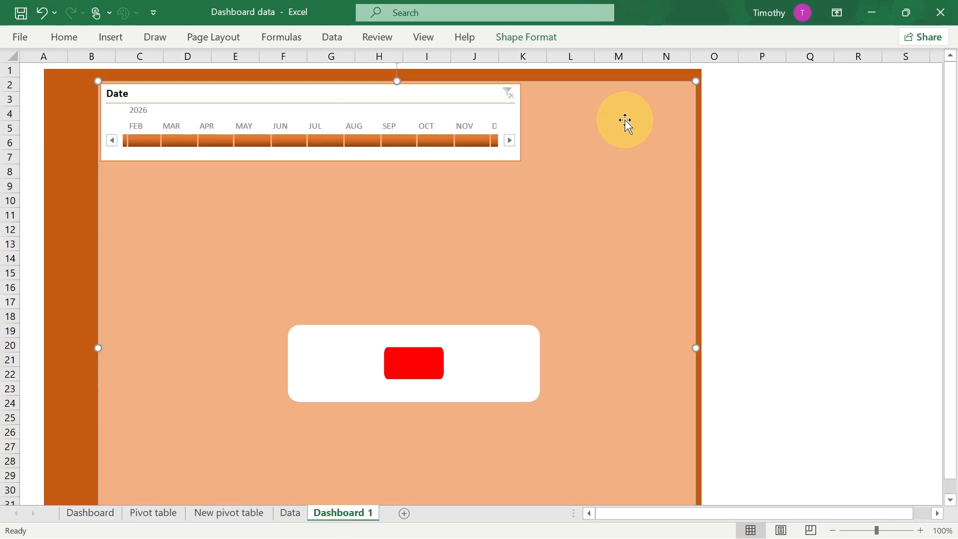
{"action": "left_click", "coordinate": [231, 514]}
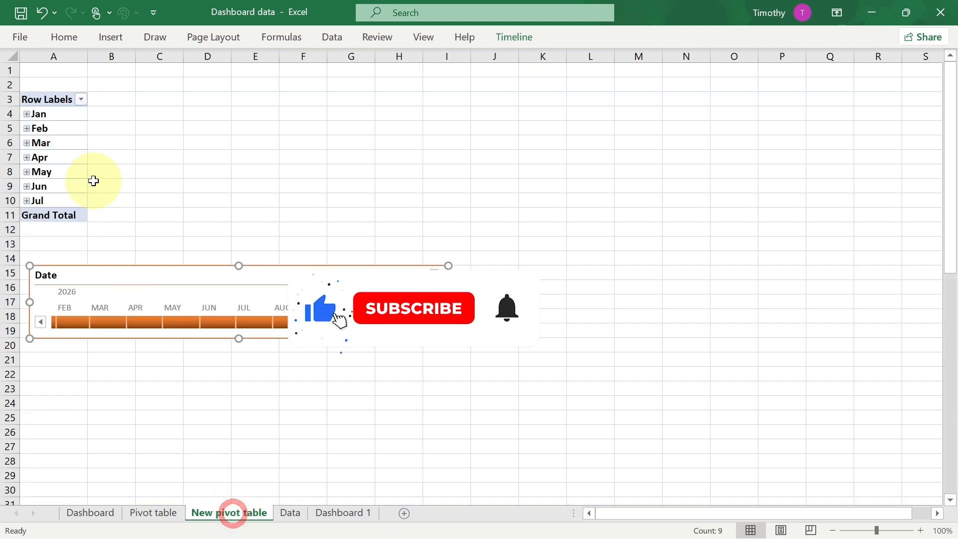
{"action": "left_click_drag", "start_coordinate": [43, 98], "coordinate": [63, 204]}
{"action": "key", "text": "ctrl+c"}
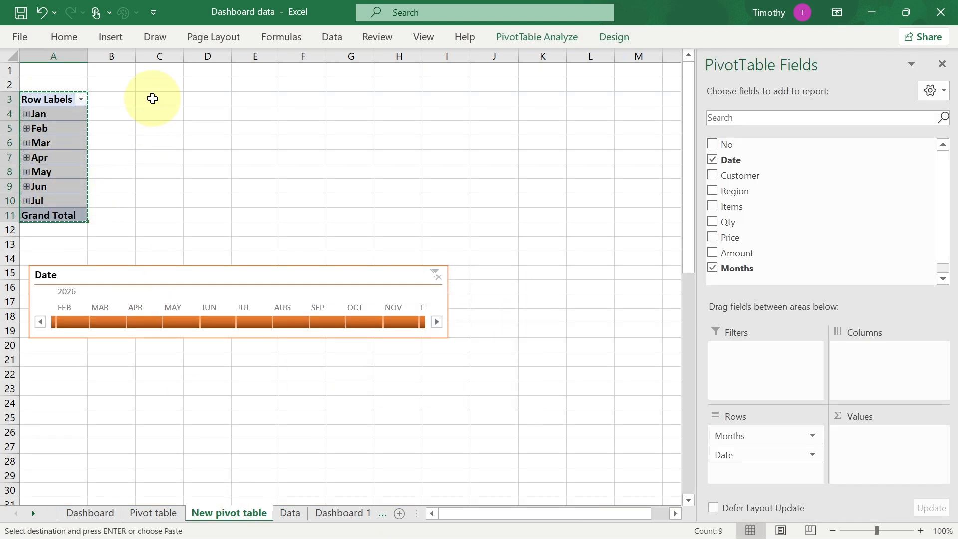
{"action": "left_click", "coordinate": [153, 98]}
{"action": "key", "text": "ctrl+v"}
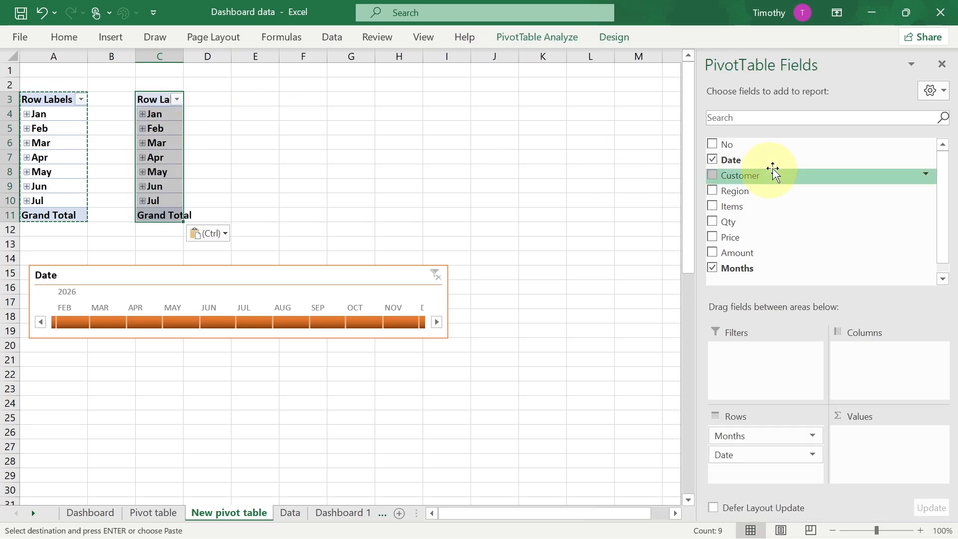
- Replace the Date field with Region in the duplicated PivotTable's rows
{"action": "left_click", "coordinate": [711, 160]}
{"action": "left_click", "coordinate": [712, 191]}
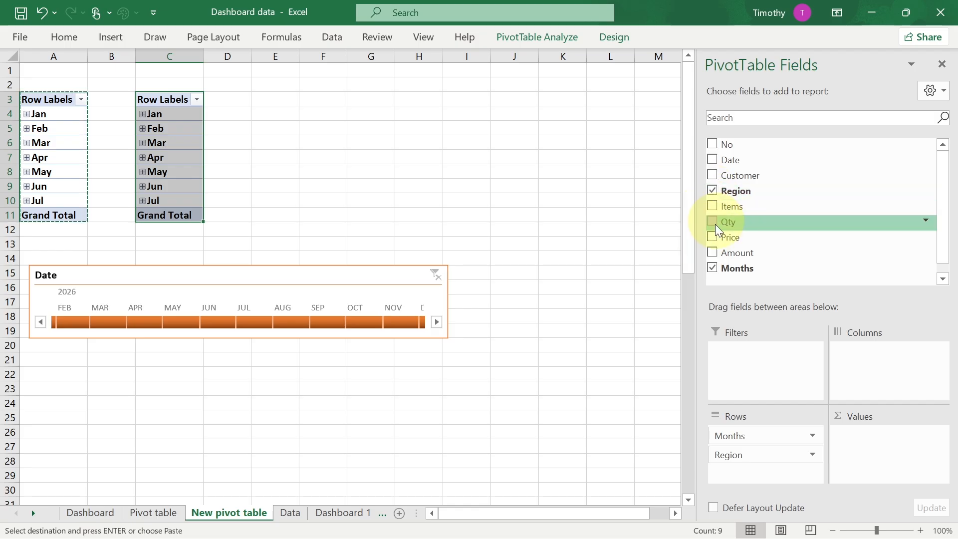
- Insert a Region slicer for the duplicated PivotTable
{"action": "left_click", "coordinate": [174, 212]}
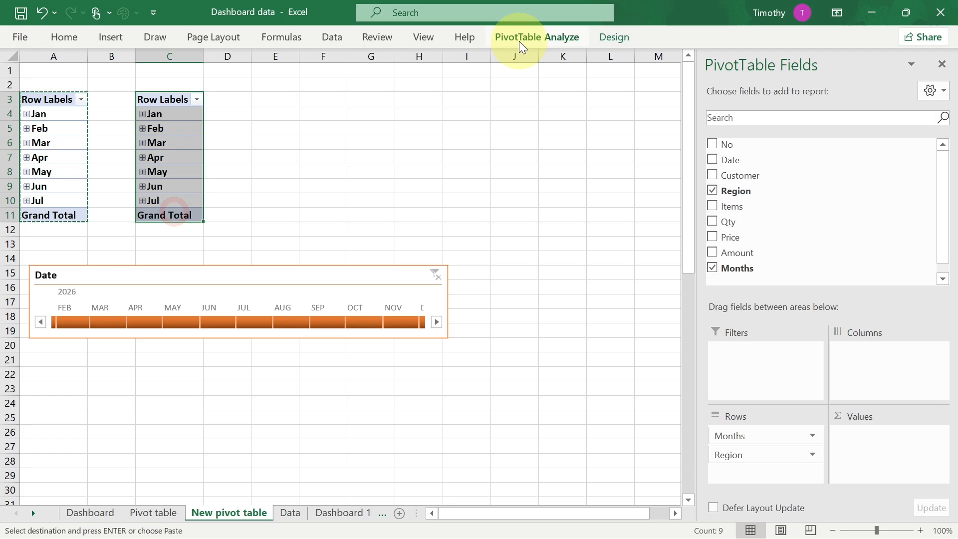
{"action": "left_click", "coordinate": [533, 38]}
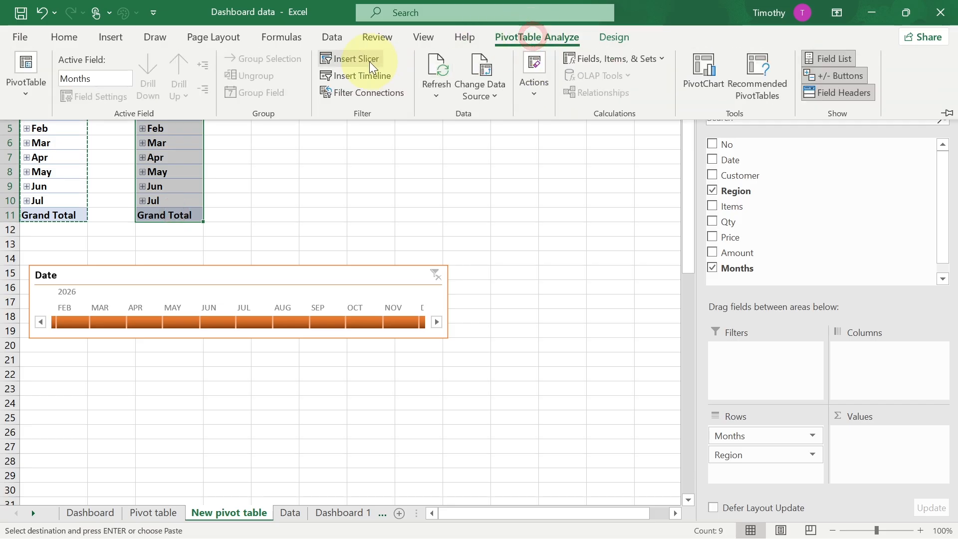
{"action": "left_click", "coordinate": [352, 58]}
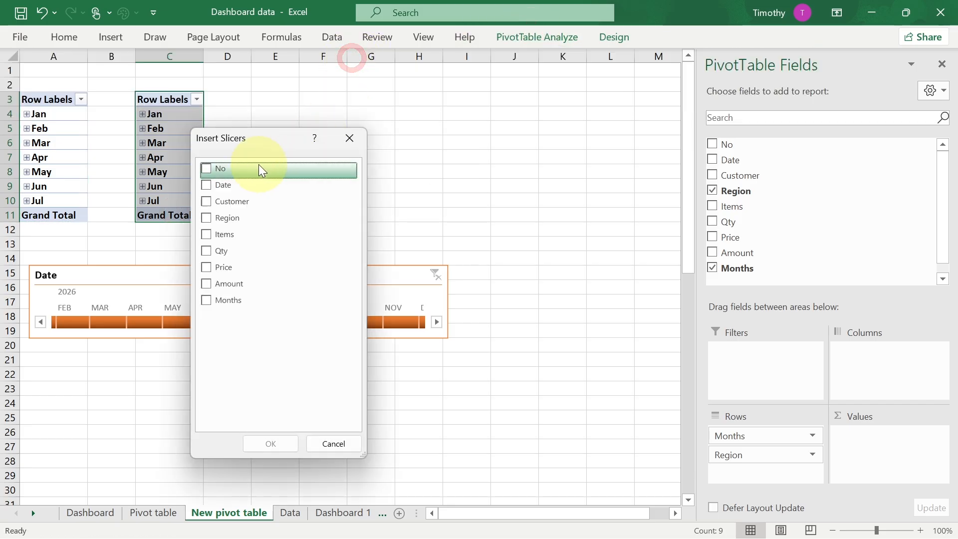
{"action": "left_click", "coordinate": [206, 220]}
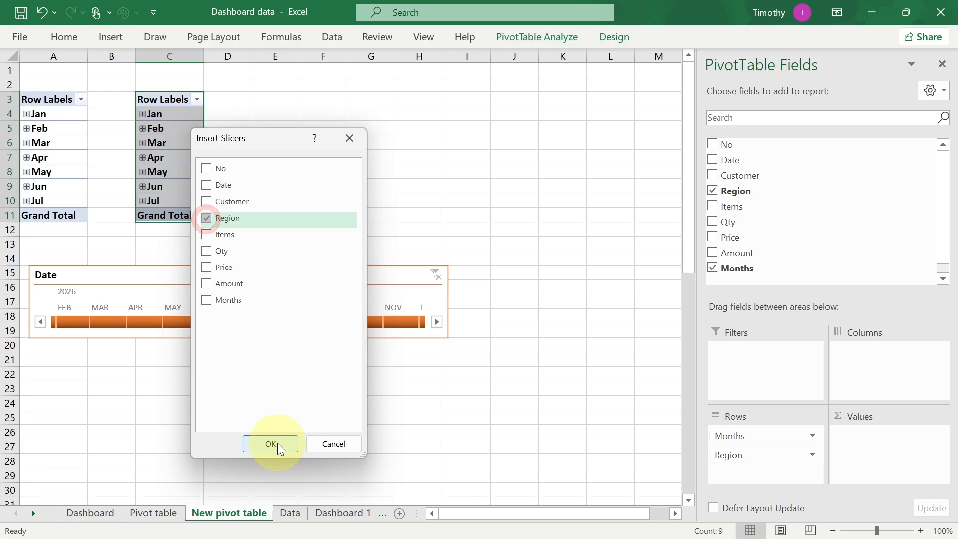
{"action": "left_click", "coordinate": [277, 443]}
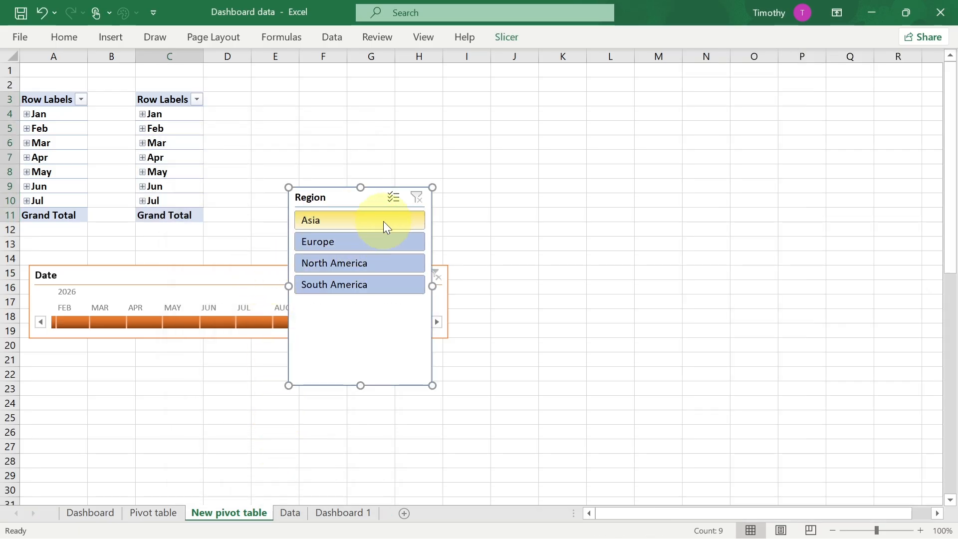
- Set the Region slicer to 2 columns and shrink its height to fit the buttons
{"action": "left_click", "coordinate": [509, 38]}
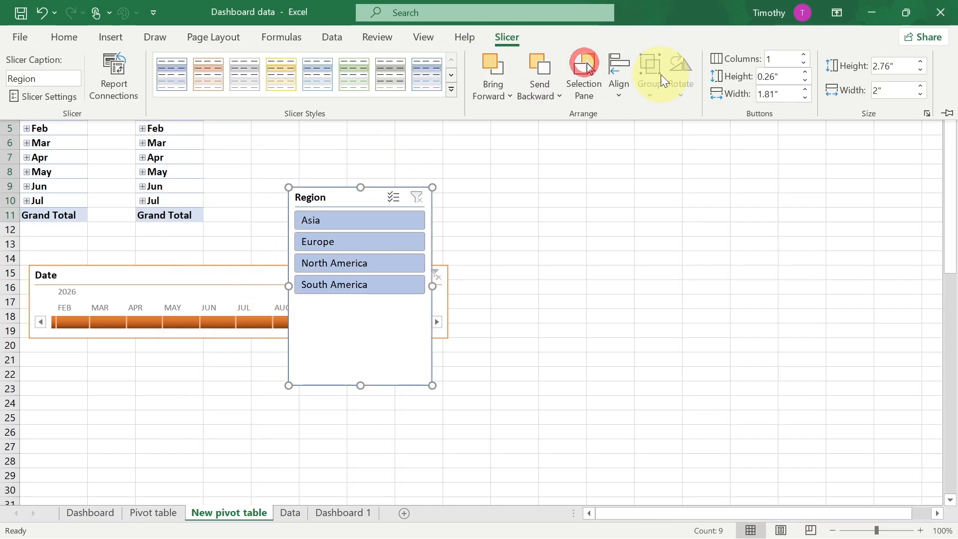
{"action": "left_click", "coordinate": [805, 55]}
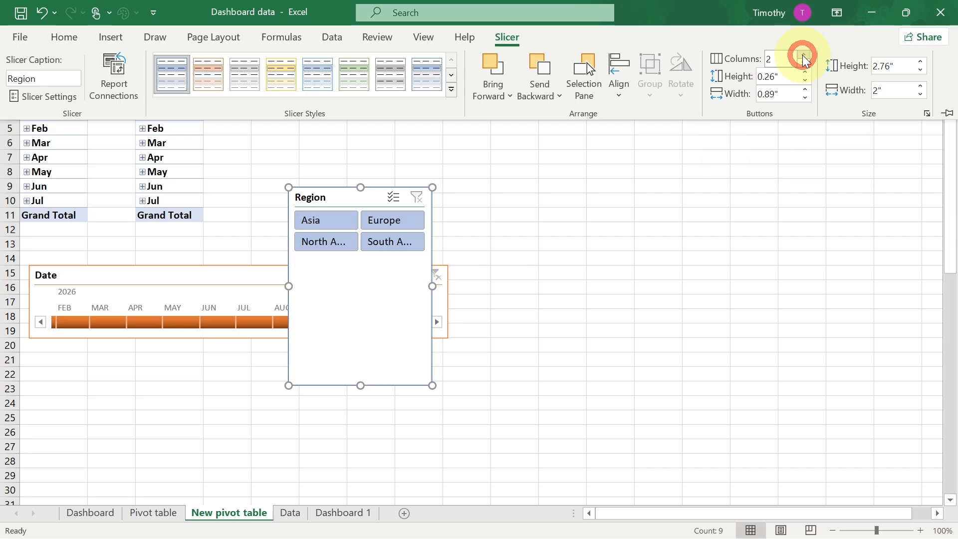
{"action": "left_click", "coordinate": [359, 385]}
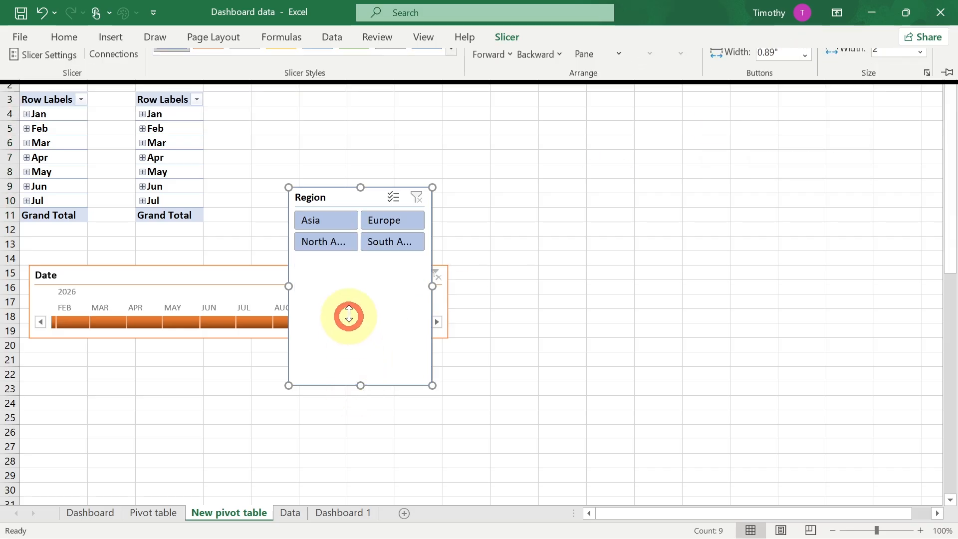
{"action": "left_click_drag", "start_coordinate": [361, 385], "coordinate": [357, 265]}
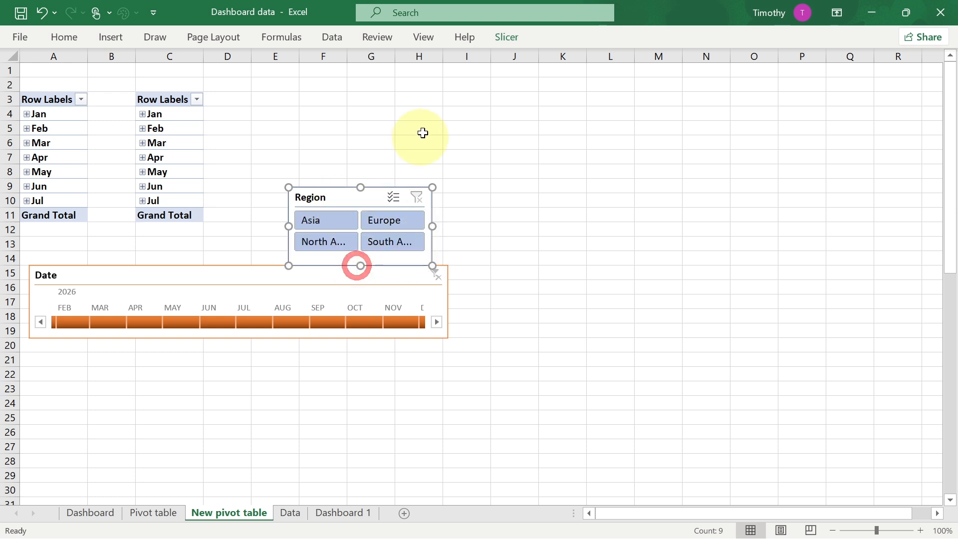
- Apply the orange dark slicer style and widen the Region slicer so full region names show
{"action": "left_click", "coordinate": [505, 38]}
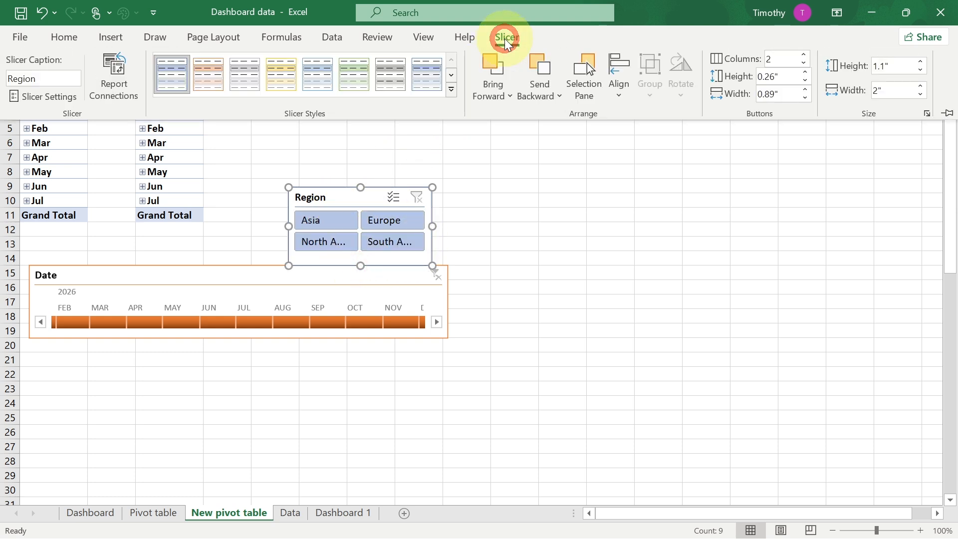
{"action": "left_click", "coordinate": [451, 89]}
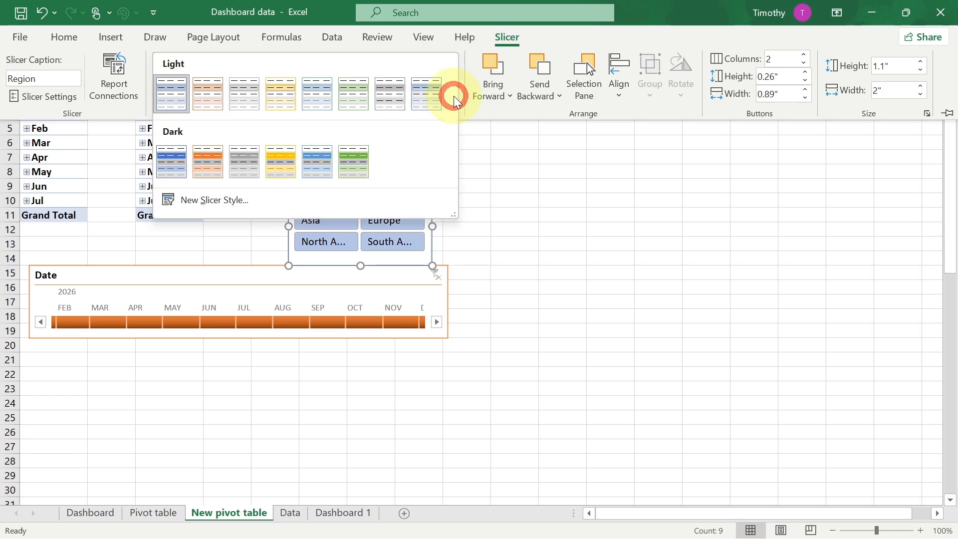
{"action": "left_click", "coordinate": [210, 162]}
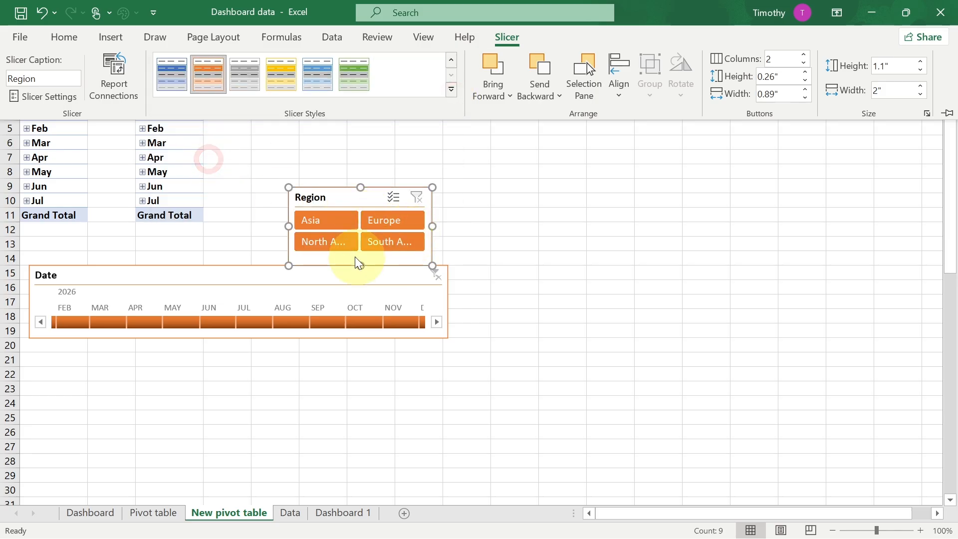
{"action": "left_click_drag", "start_coordinate": [363, 265], "coordinate": [364, 256]}
{"action": "left_click_drag", "start_coordinate": [433, 227], "coordinate": [466, 226]}
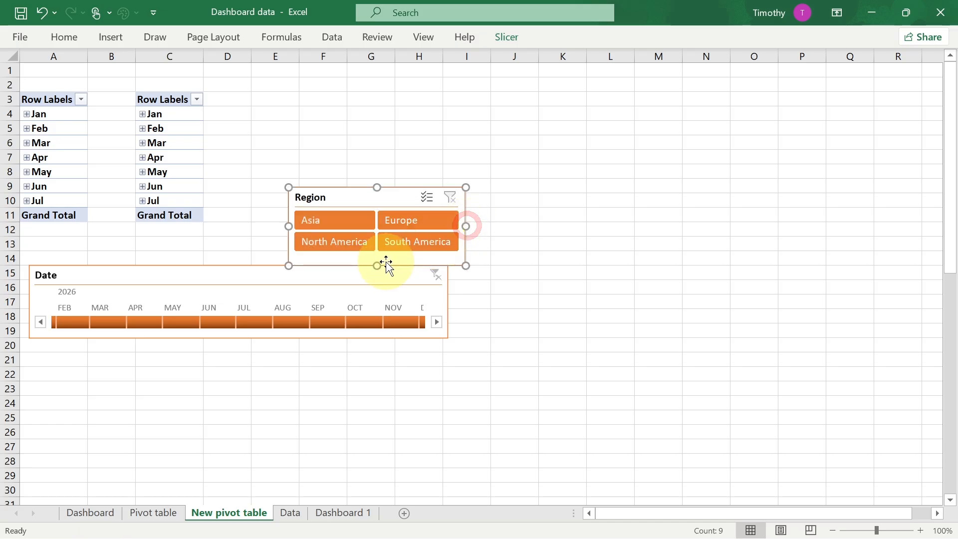
{"action": "left_click_drag", "start_coordinate": [374, 266], "coordinate": [377, 260]}
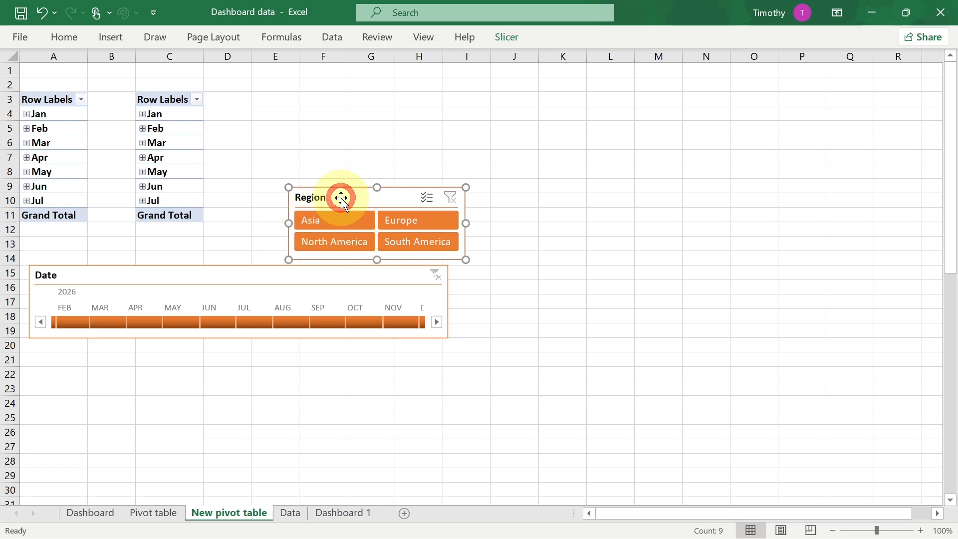
- Paste the Region slicer onto Dashboard 1 and place it beside the timeline, matching its height
{"action": "left_click", "coordinate": [329, 514]}
{"action": "key", "text": "ctrl+v"}
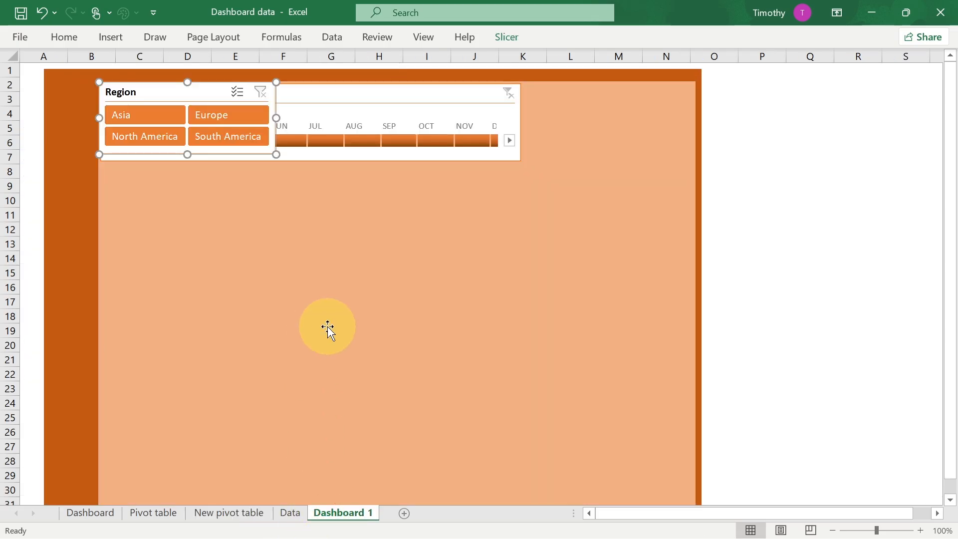
{"action": "left_click_drag", "start_coordinate": [135, 92], "coordinate": [565, 94]}
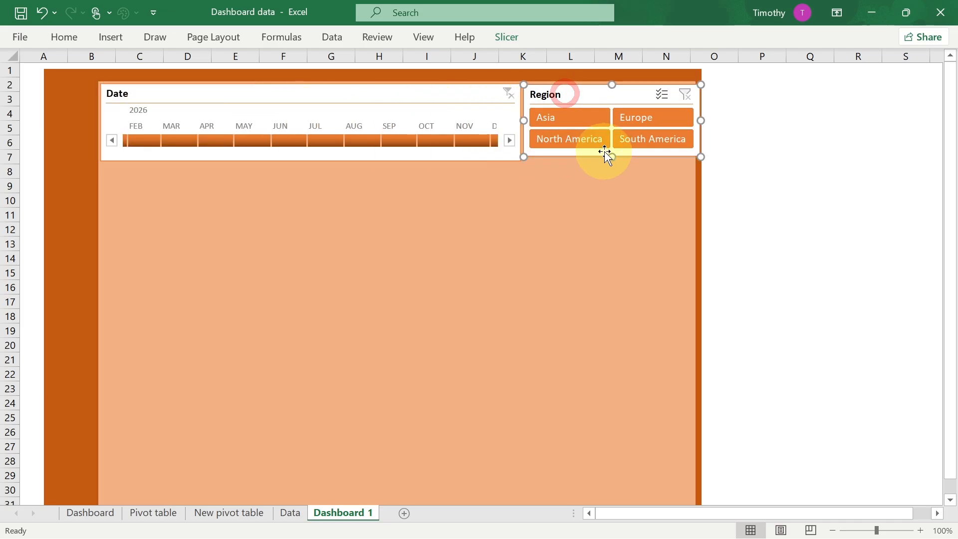
{"action": "left_click_drag", "start_coordinate": [612, 157], "coordinate": [612, 163]}
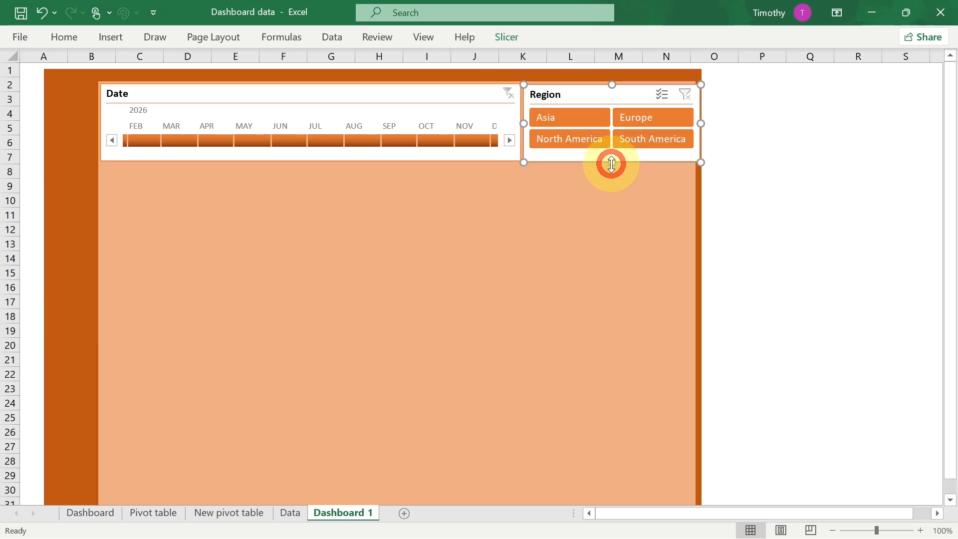
- Widen the dark orange background rectangle slightly to the right on Dashboard 1
{"action": "left_click", "coordinate": [599, 207]}
{"action": "left_click", "coordinate": [701, 225]}
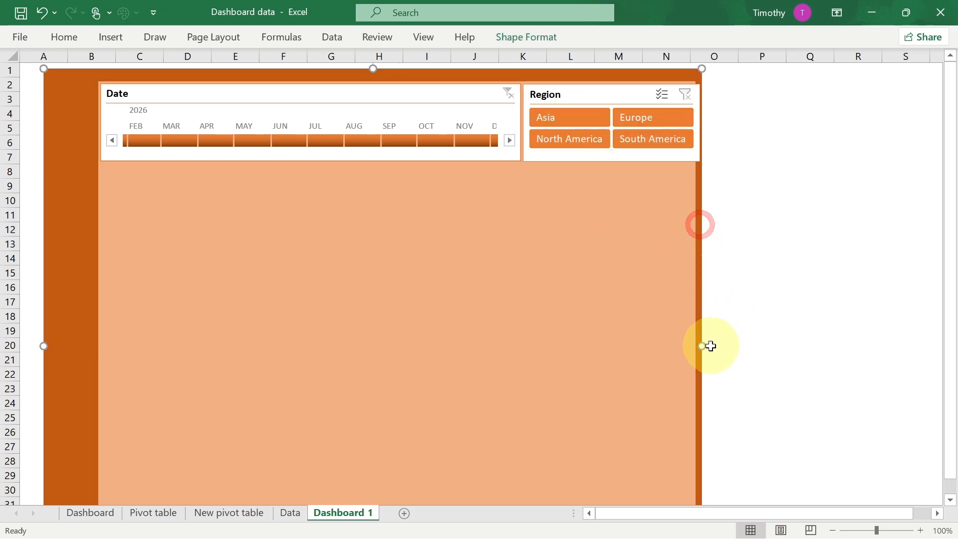
{"action": "mouse_move", "coordinate": [704, 347]}
{"action": "left_mouse_down"}
{"action": "mouse_move", "coordinate": [720, 342]}
{"action": "mouse_move", "coordinate": [707, 348]}
{"action": "left_mouse_up"}
{"action": "left_click", "coordinate": [640, 298]}
{"action": "left_click", "coordinate": [765, 261]}
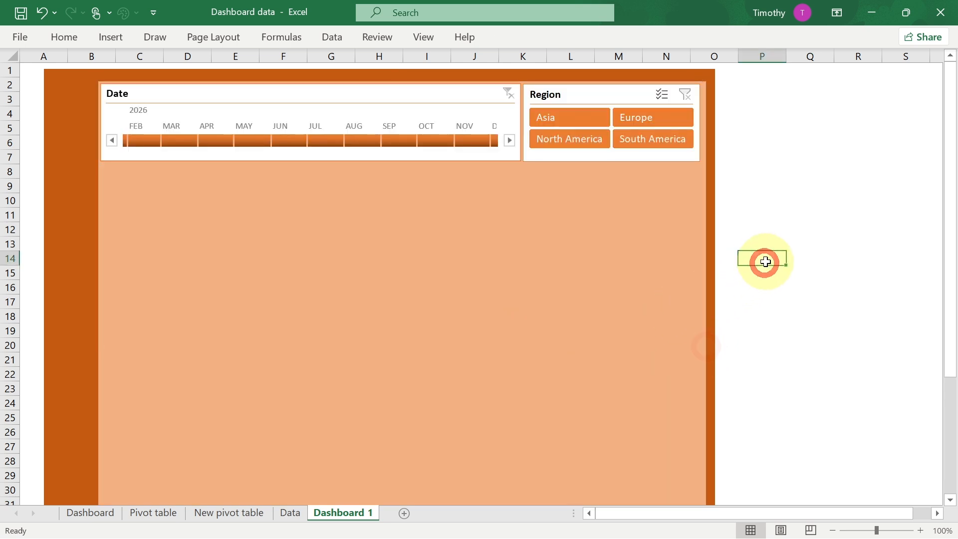
- Move the original Region slicer below the timeline on the New pivot table sheet
{"action": "left_click", "coordinate": [86, 514]}
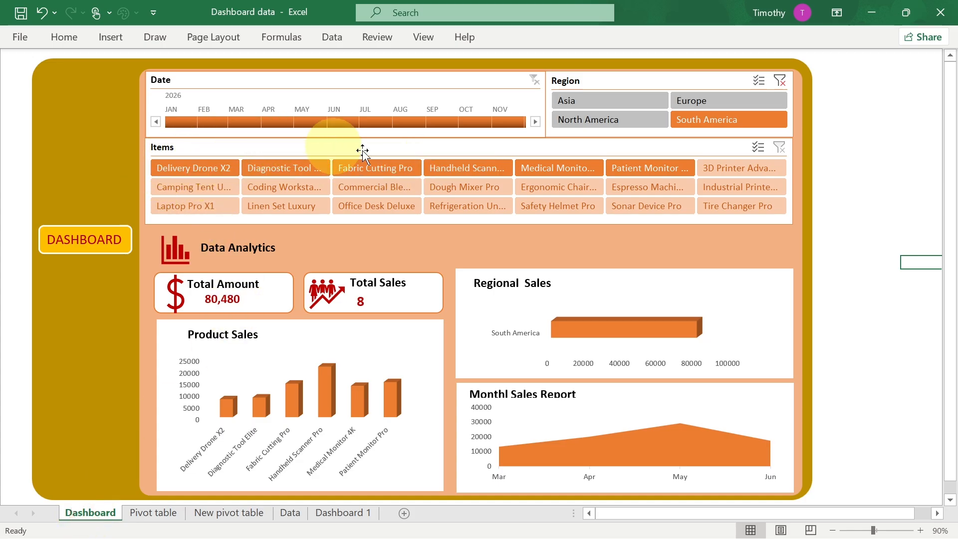
{"action": "left_click", "coordinate": [229, 513]}
{"action": "left_click_drag", "start_coordinate": [325, 196], "coordinate": [56, 358]}
- Duplicate the Region PivotTable into cell E3 and set its rows to the Items field only
{"action": "left_click_drag", "start_coordinate": [165, 98], "coordinate": [168, 209]}
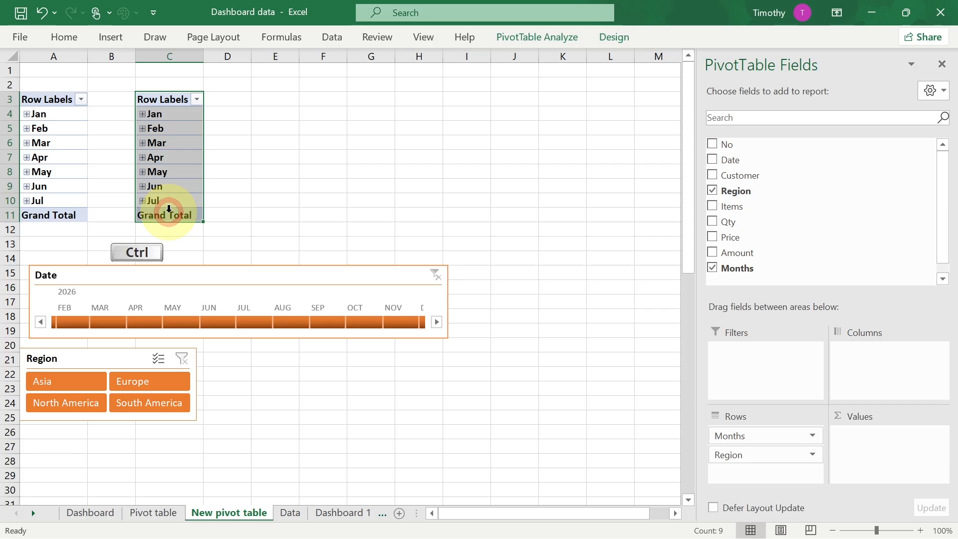
{"action": "key", "text": "ctrl+c"}
{"action": "left_click", "coordinate": [270, 96]}
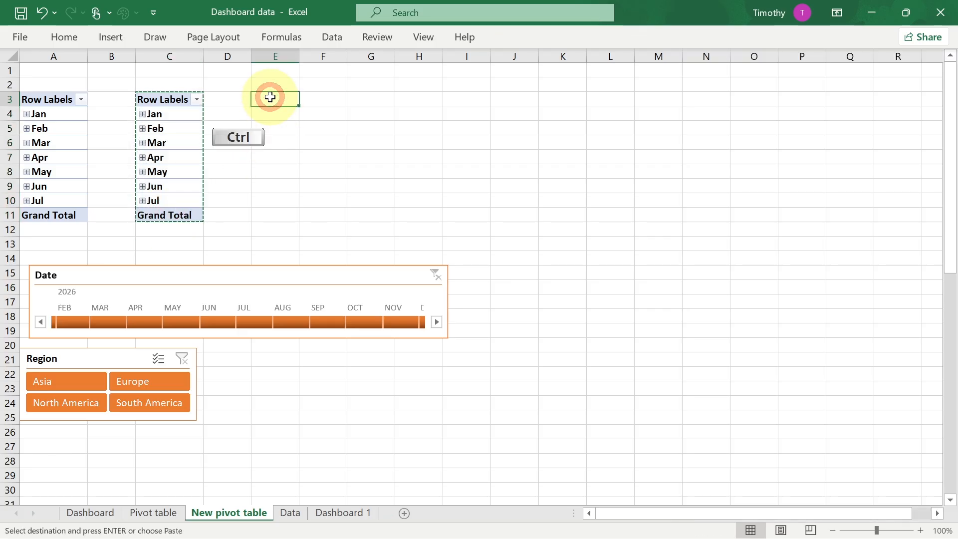
{"action": "key", "text": "ctrl+v"}
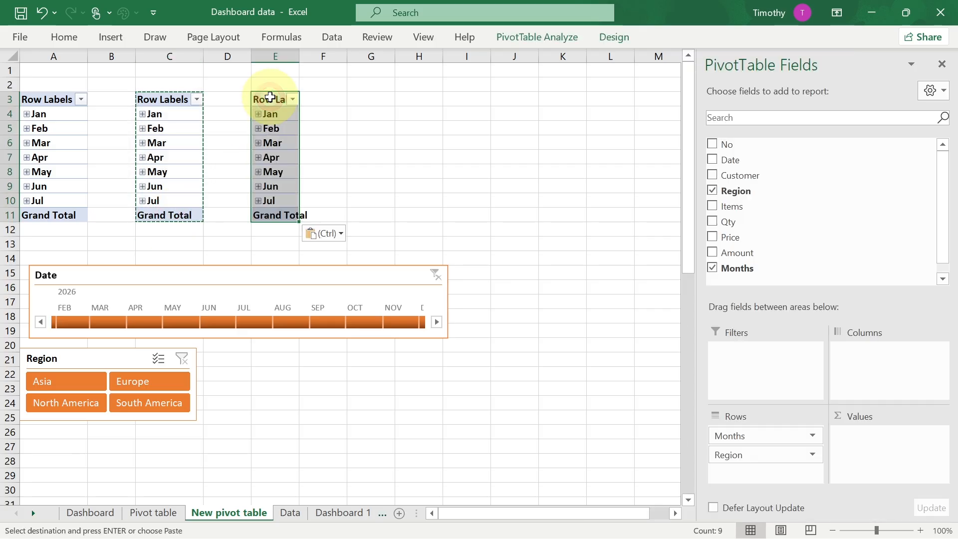
{"action": "left_click", "coordinate": [712, 191]}
{"action": "left_click", "coordinate": [712, 267]}
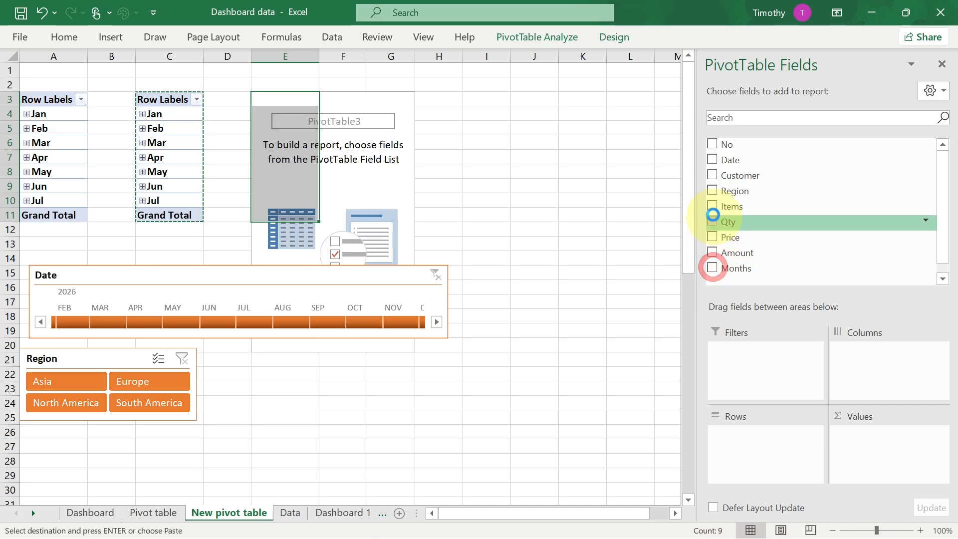
{"action": "left_click", "coordinate": [712, 206]}
- Insert an Items slicer for the new PivotTable and widen it considerably
{"action": "left_click", "coordinate": [295, 103]}
{"action": "left_click_drag", "start_coordinate": [295, 137], "coordinate": [305, 410]}
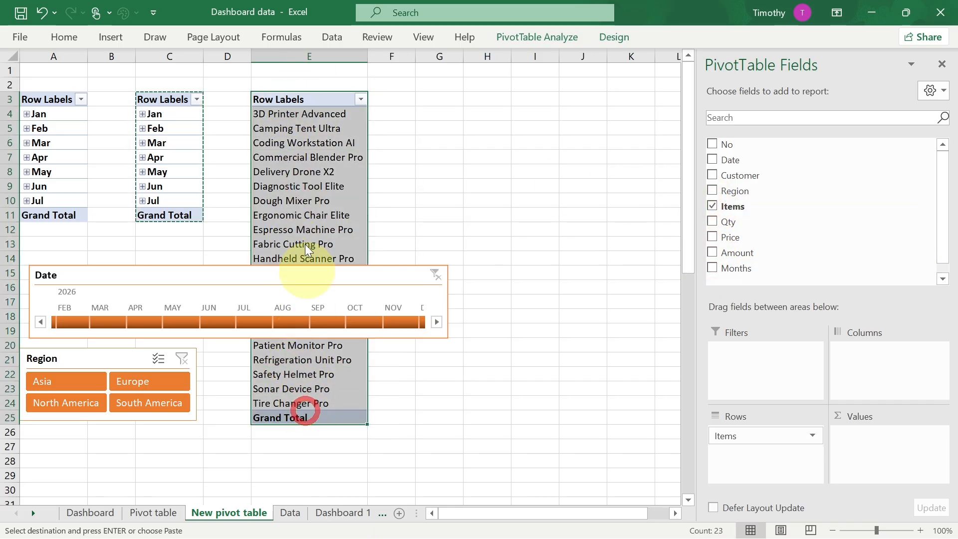
{"action": "left_click", "coordinate": [537, 40]}
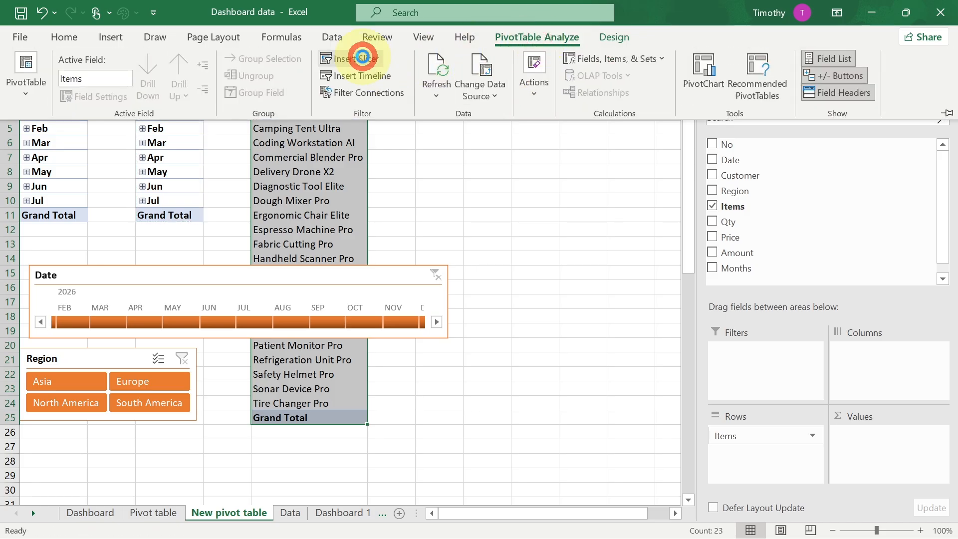
{"action": "left_click", "coordinate": [363, 57]}
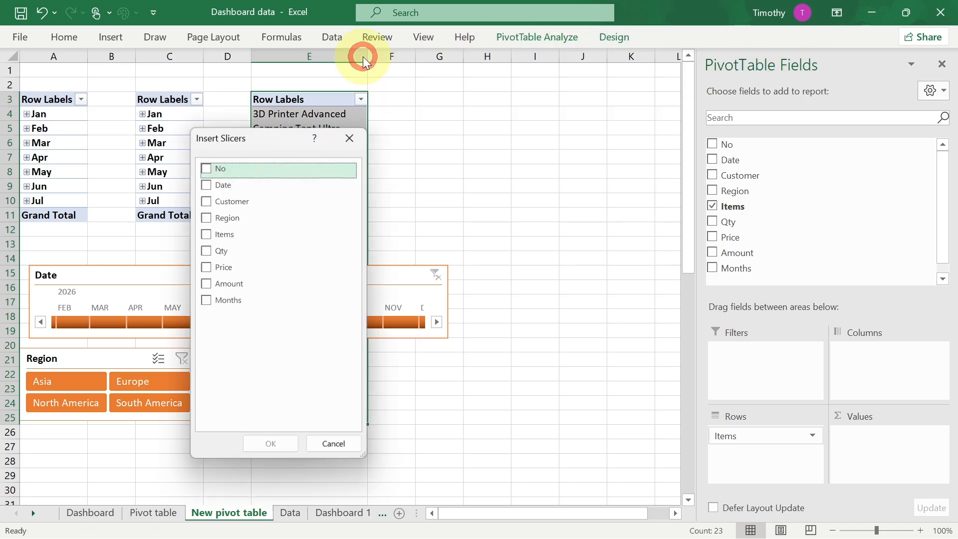
{"action": "left_click", "coordinate": [203, 235]}
{"action": "left_click", "coordinate": [270, 443]}
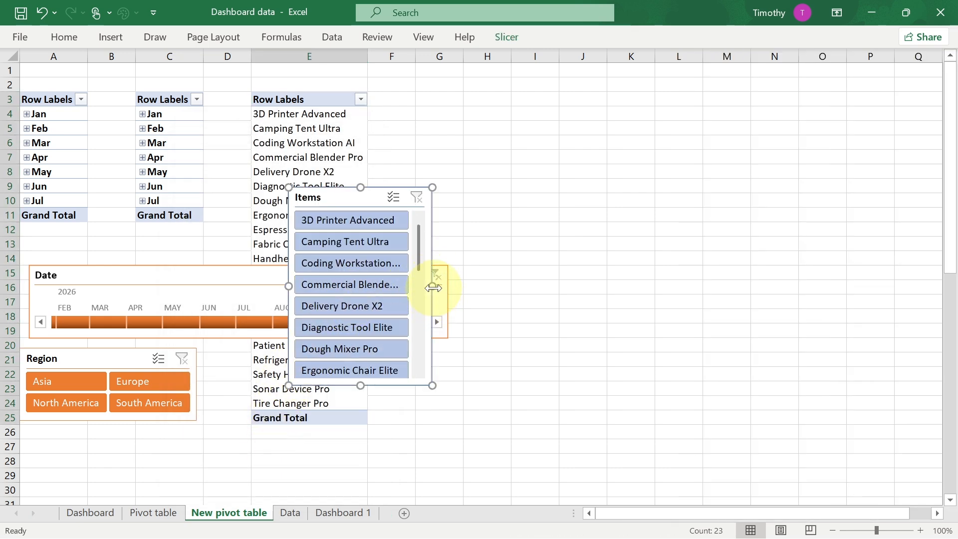
{"action": "left_click_drag", "start_coordinate": [433, 288], "coordinate": [783, 232]}
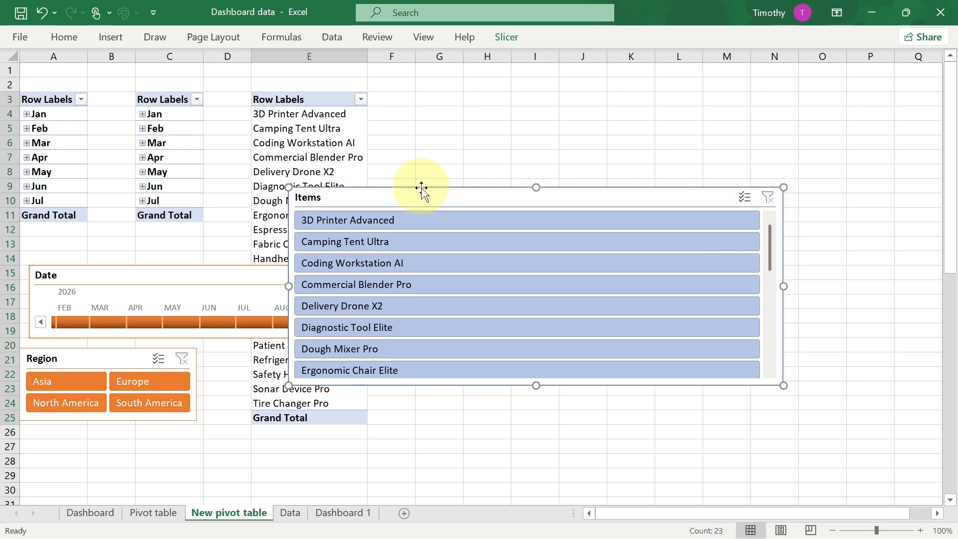
- Set the Items slicer's button columns to 5
{"action": "left_click", "coordinate": [507, 38]}
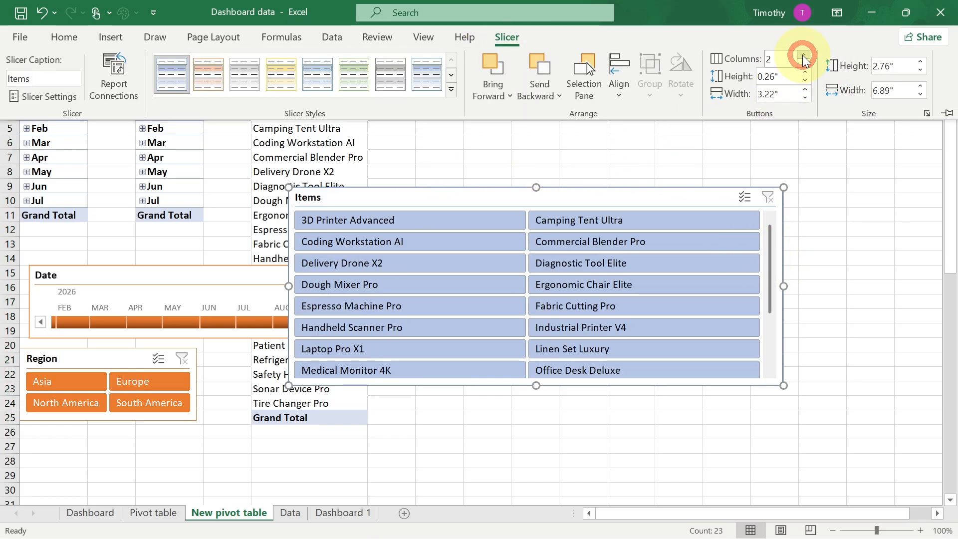
{"action": "left_click", "coordinate": [805, 55]}
{"action": "left_click", "coordinate": [805, 55]}
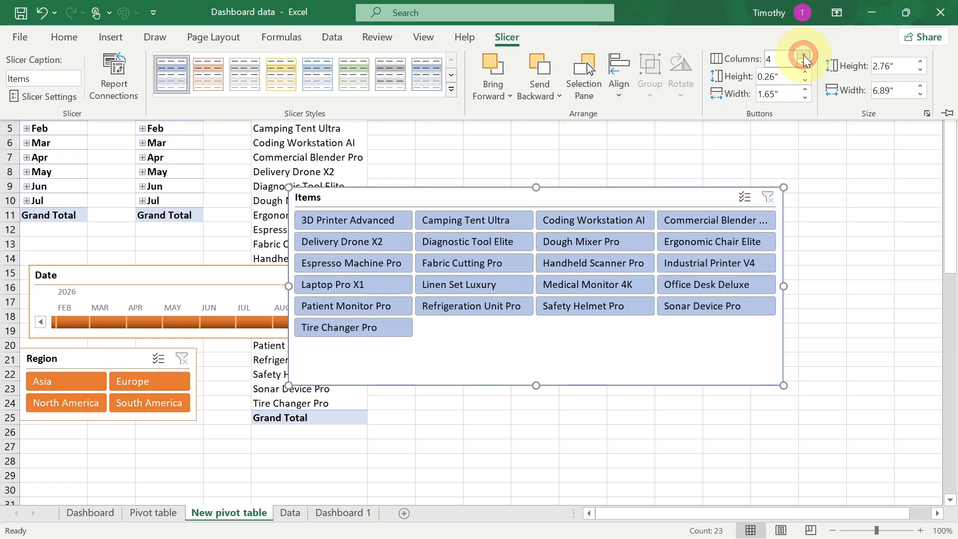
{"action": "left_click", "coordinate": [805, 54]}
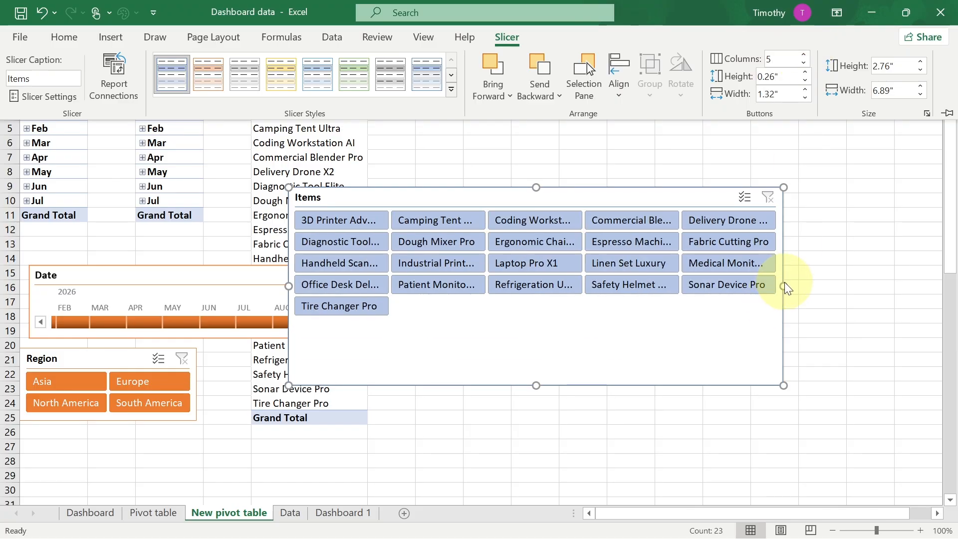
- Resize the Items slicer wider and shorter so the buttons show their full names
{"action": "left_click_drag", "start_coordinate": [784, 285], "coordinate": [873, 275]}
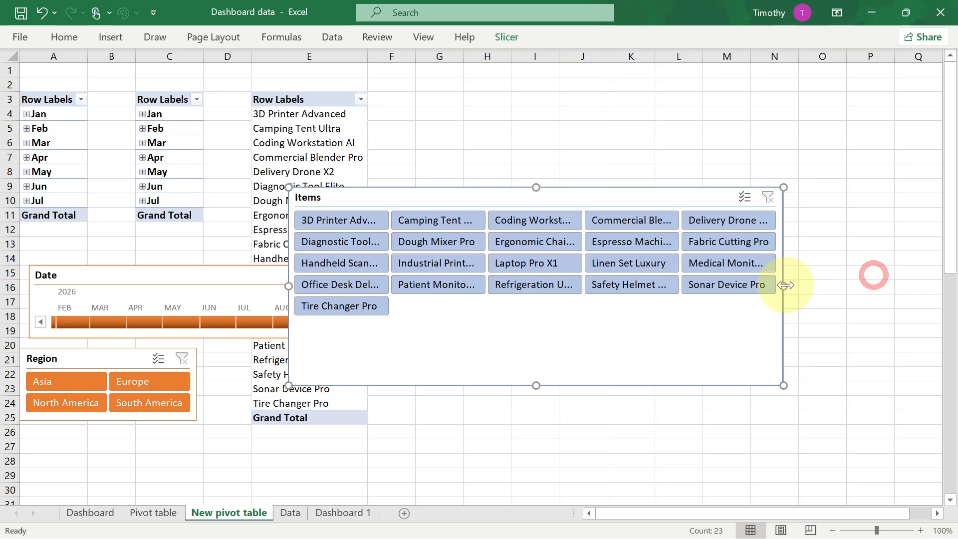
{"action": "left_click_drag", "start_coordinate": [786, 286], "coordinate": [877, 263]}
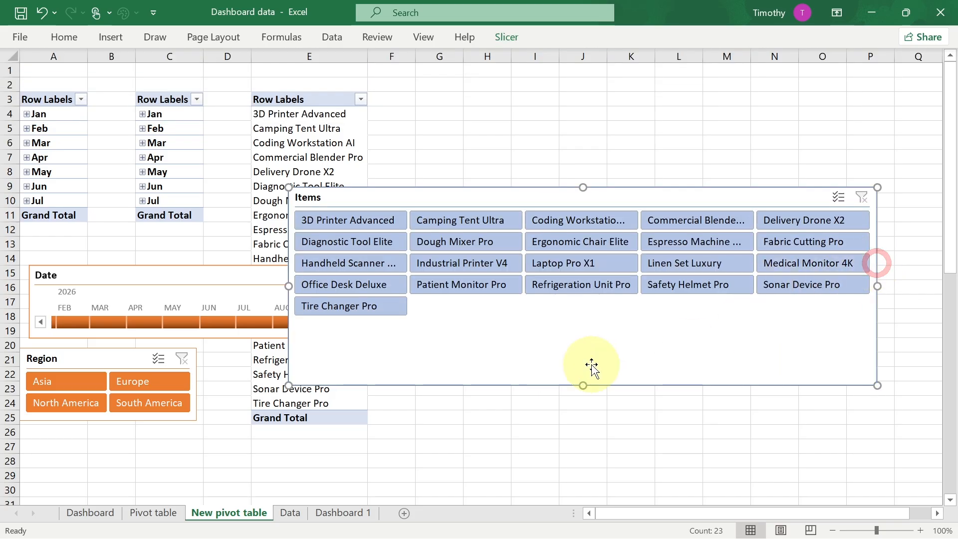
{"action": "left_click_drag", "start_coordinate": [585, 385], "coordinate": [583, 331]}
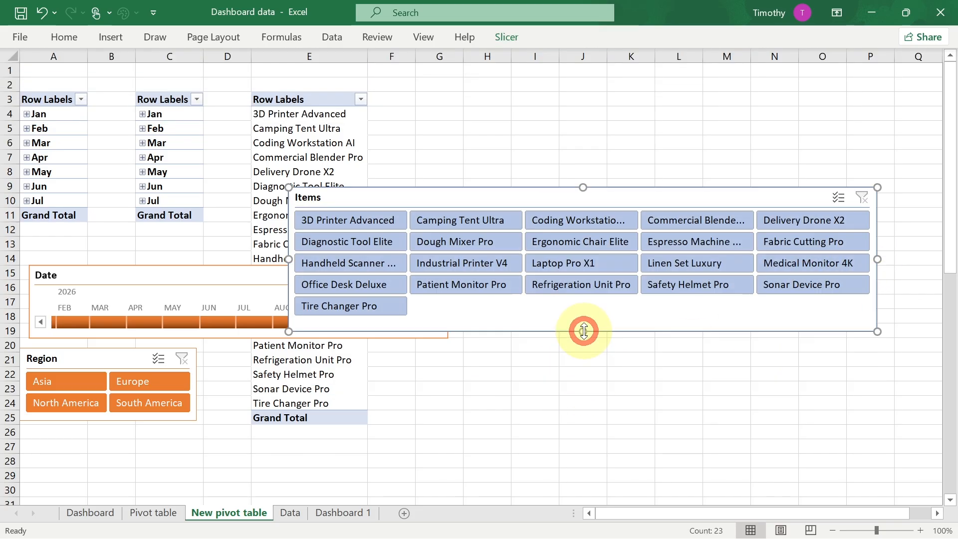
{"action": "left_click_drag", "start_coordinate": [878, 261], "coordinate": [918, 252]}
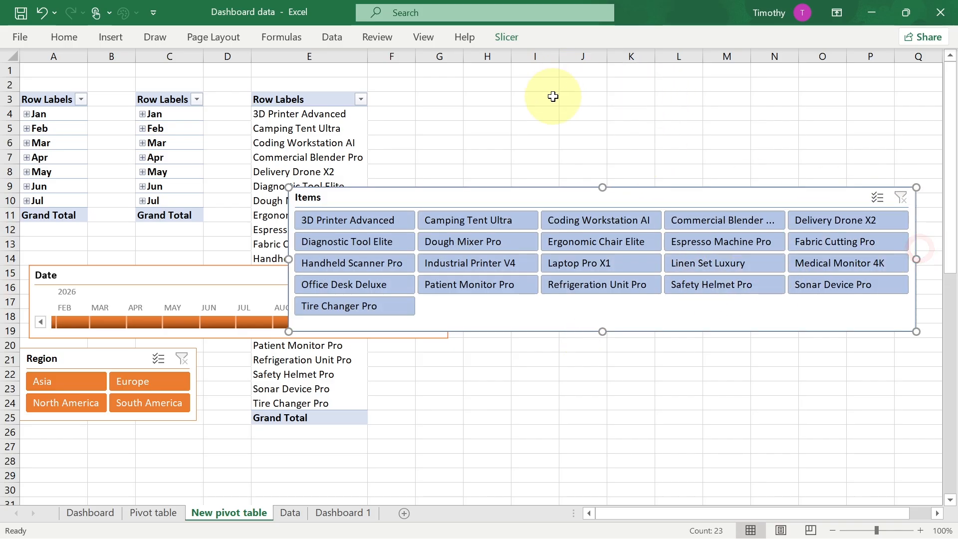
- Set the Items slicer to 7 columns and reduce its height to fit three rows of buttons
{"action": "left_click", "coordinate": [506, 40]}
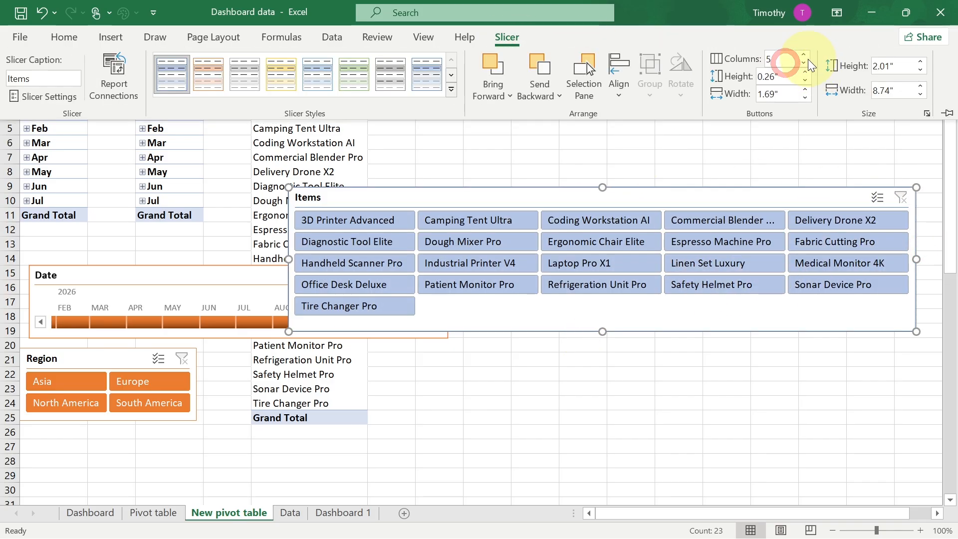
{"action": "left_click", "coordinate": [805, 55]}
{"action": "left_click", "coordinate": [805, 55]}
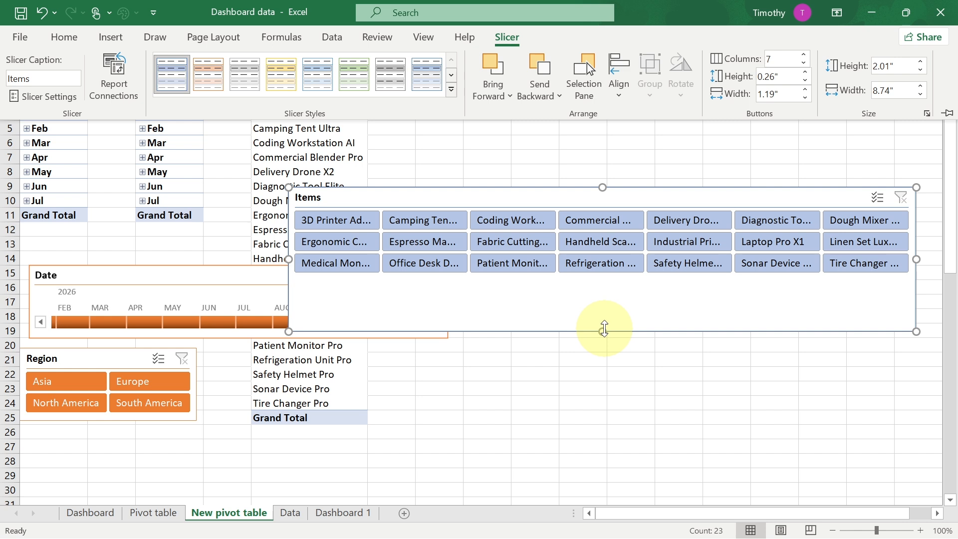
{"action": "left_click", "coordinate": [602, 295]}
{"action": "left_click_drag", "start_coordinate": [605, 334], "coordinate": [602, 285]}
- Apply the orange slicer style to the Items slicer
{"action": "left_click", "coordinate": [506, 38]}
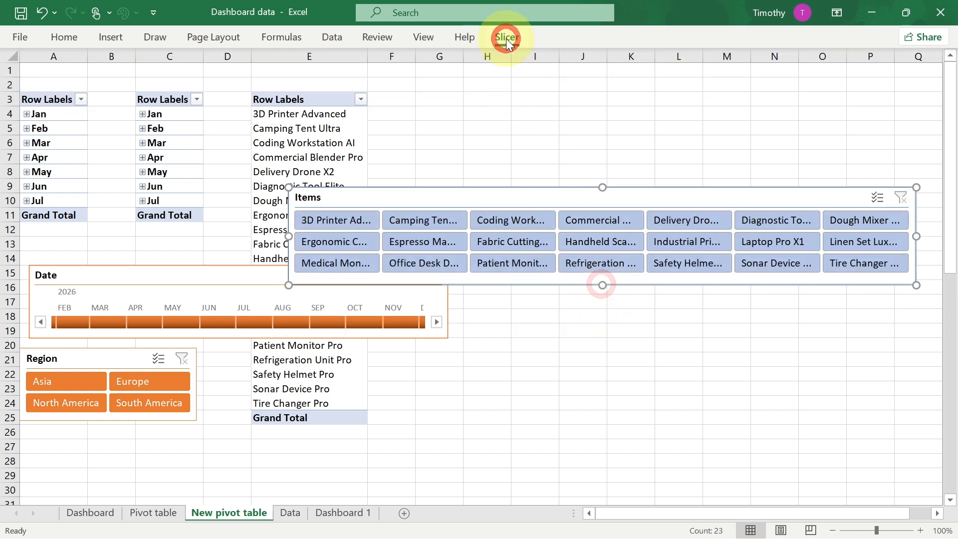
{"action": "left_click", "coordinate": [451, 93]}
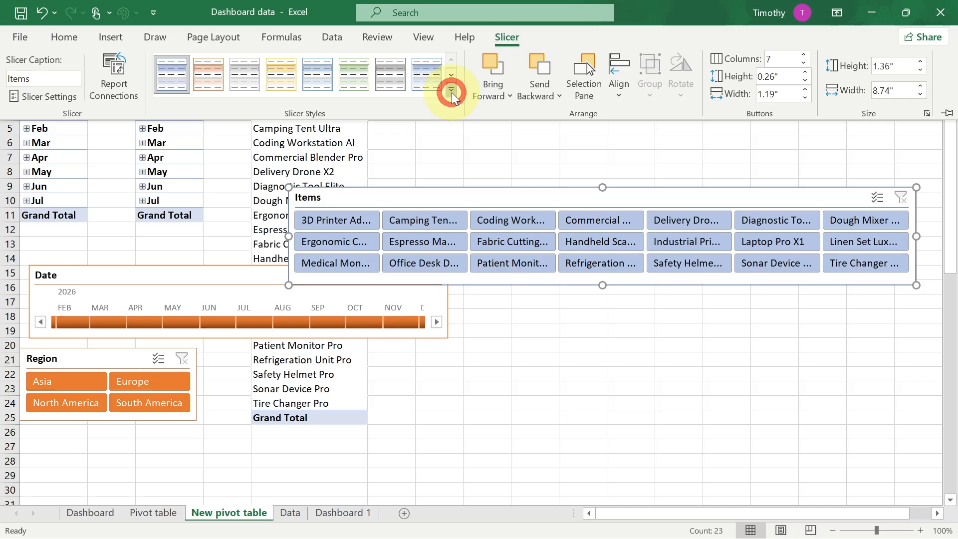
{"action": "left_click", "coordinate": [210, 164]}
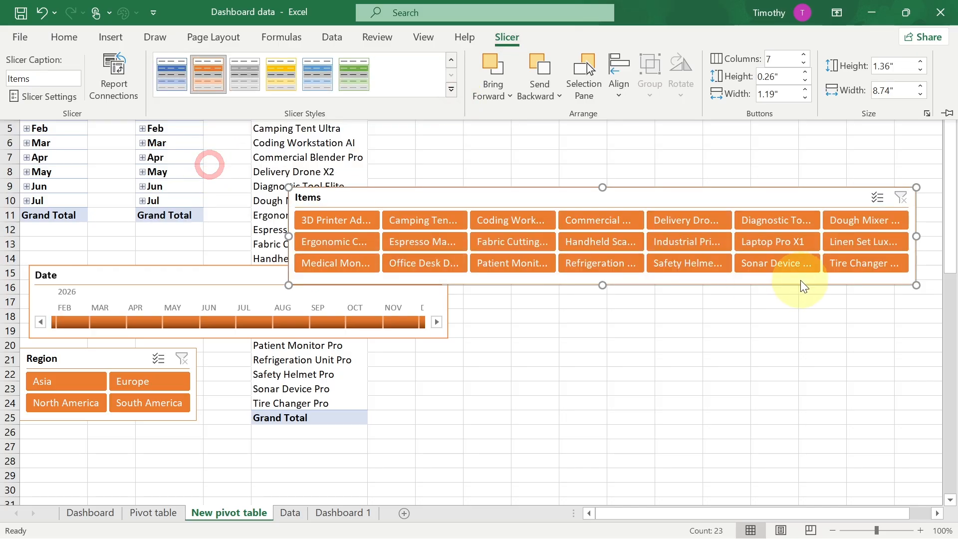
- Copy the Items slicer to Dashboard 1 and place it below the timeline on the light orange panel
{"action": "key", "text": "ctrl"}
{"action": "left_click", "coordinate": [328, 511]}
{"action": "left_click", "coordinate": [331, 348]}
{"action": "left_click", "coordinate": [349, 514]}
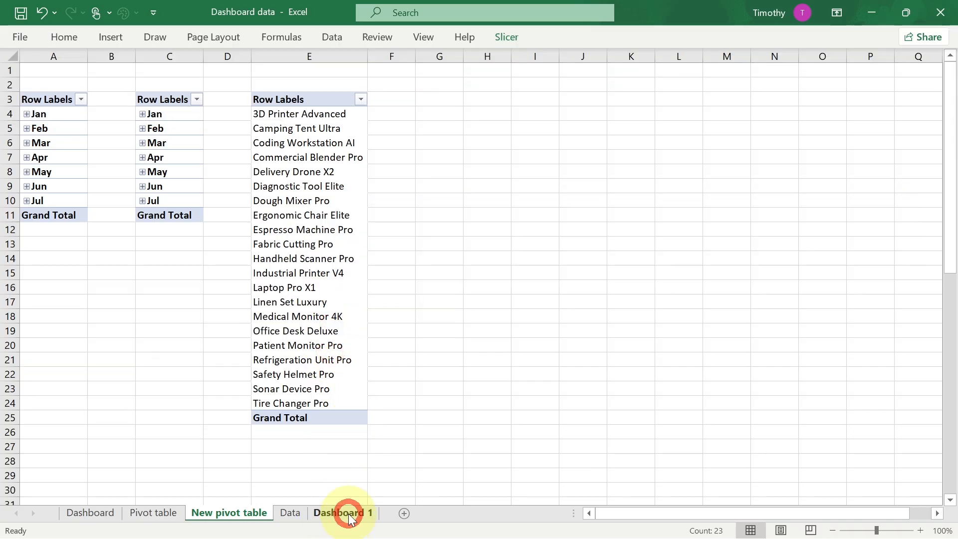
{"action": "key", "text": "ctrl+v"}
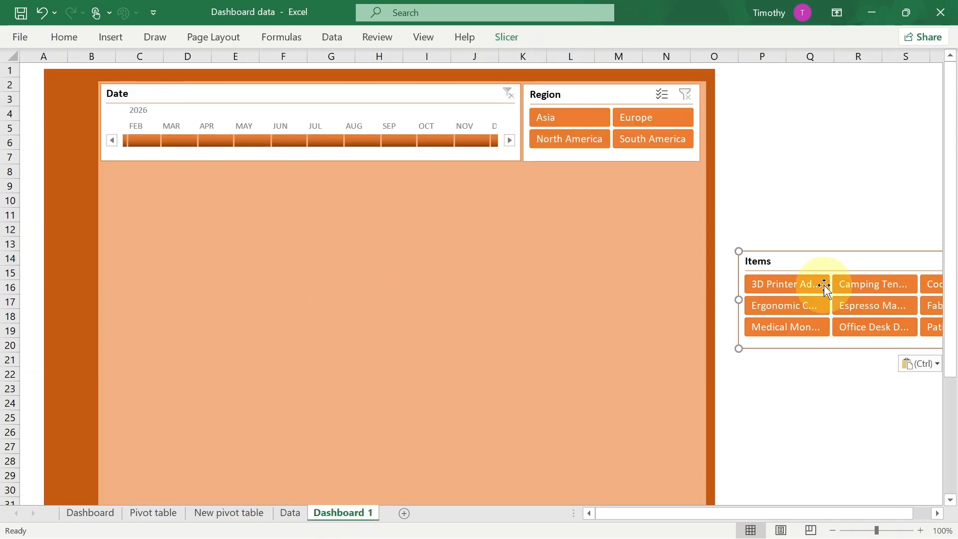
{"action": "left_click_drag", "start_coordinate": [867, 268], "coordinate": [232, 181]}
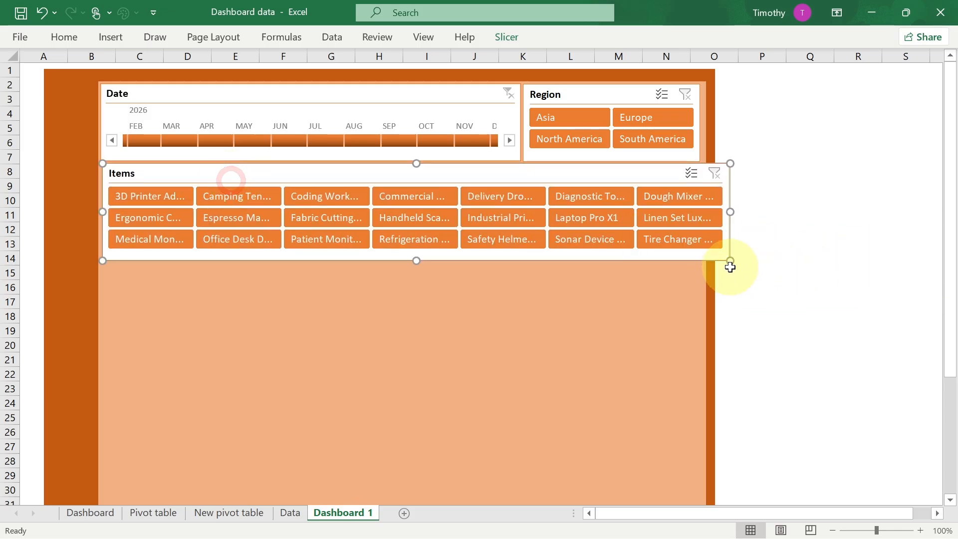
- Resize the Items slicer to align its right edge with the Region slicer
{"action": "left_click_drag", "start_coordinate": [729, 264], "coordinate": [699, 248]}
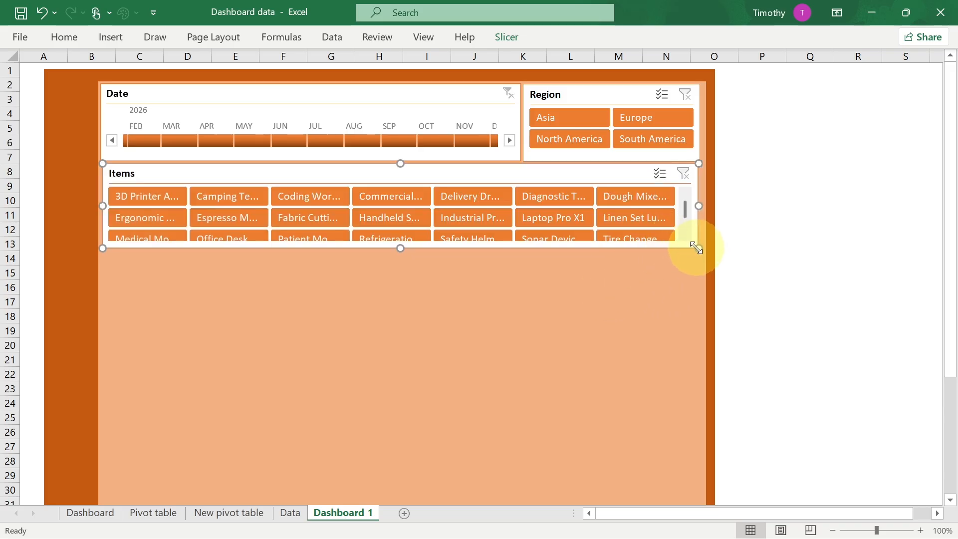
{"action": "left_click_drag", "start_coordinate": [699, 251], "coordinate": [698, 255]}
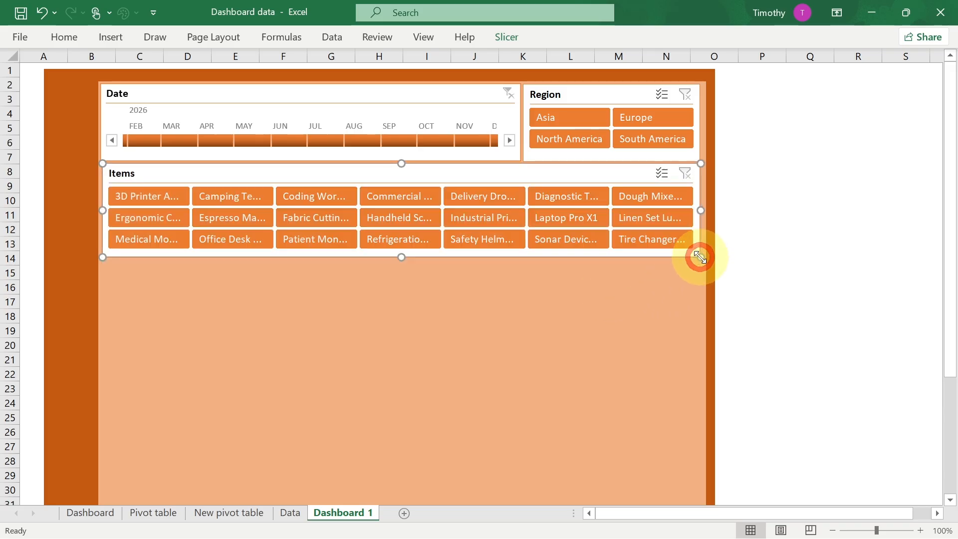
- Review the finished Dashboard sheet for reference and return to Dashboard 1
{"action": "left_click", "coordinate": [487, 297]}
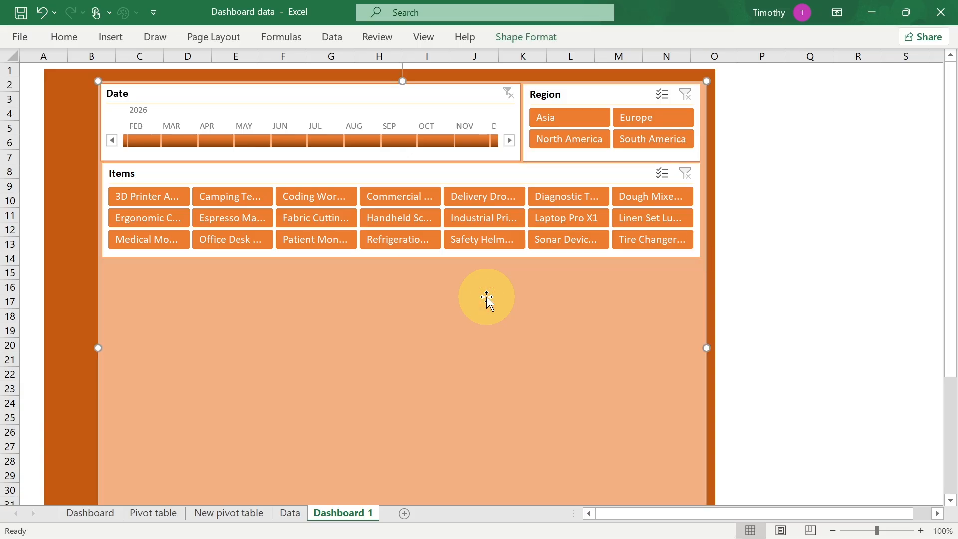
{"action": "left_click", "coordinate": [88, 511]}
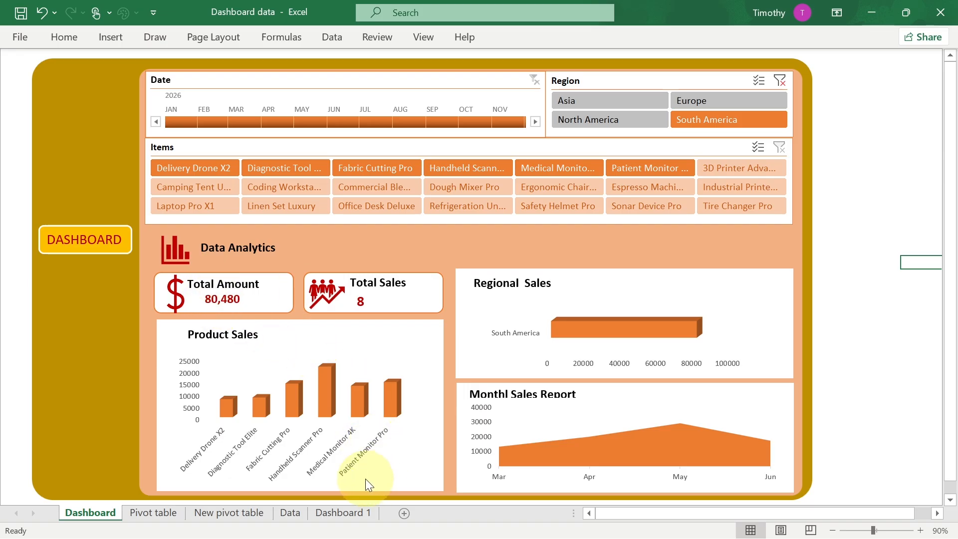
{"action": "left_click", "coordinate": [334, 513]}
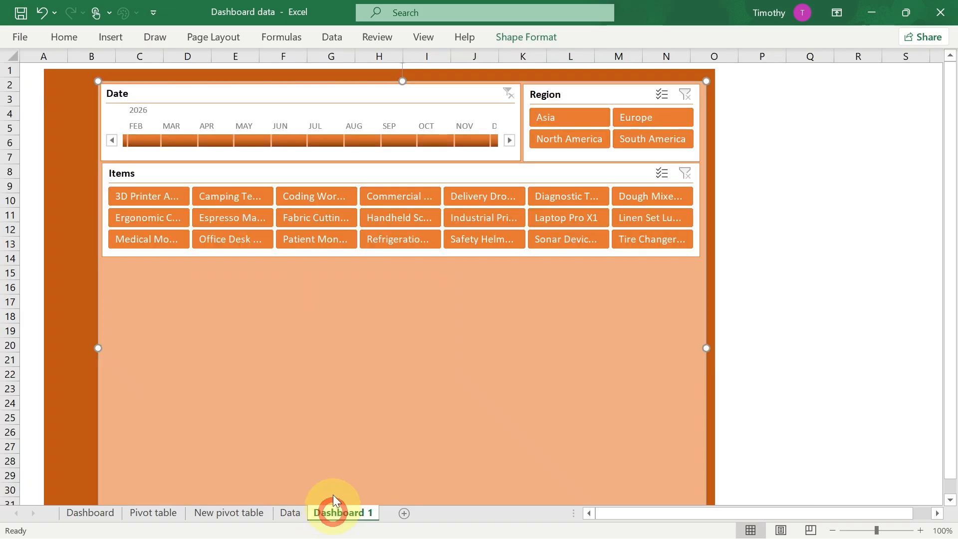
{"action": "left_click", "coordinate": [106, 39]}
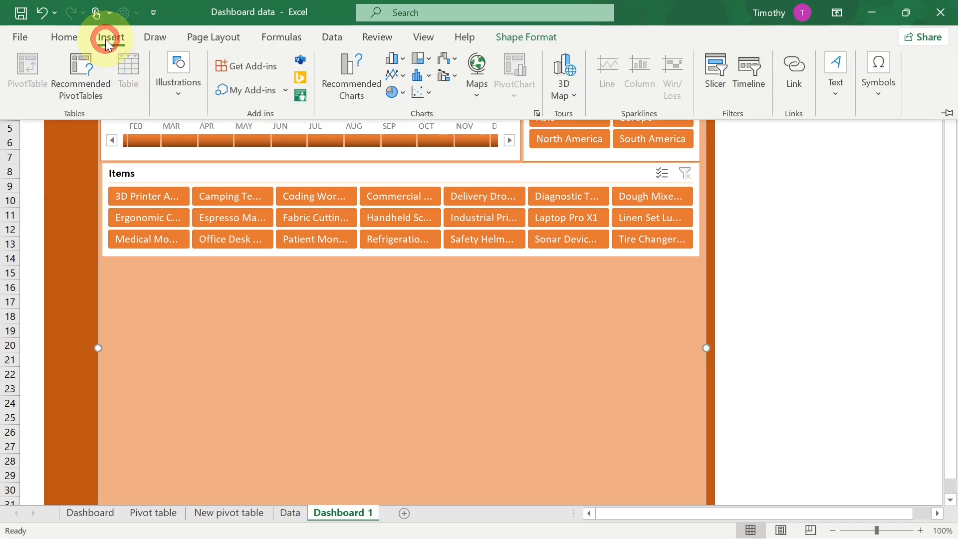
{"action": "left_click", "coordinate": [178, 94]}
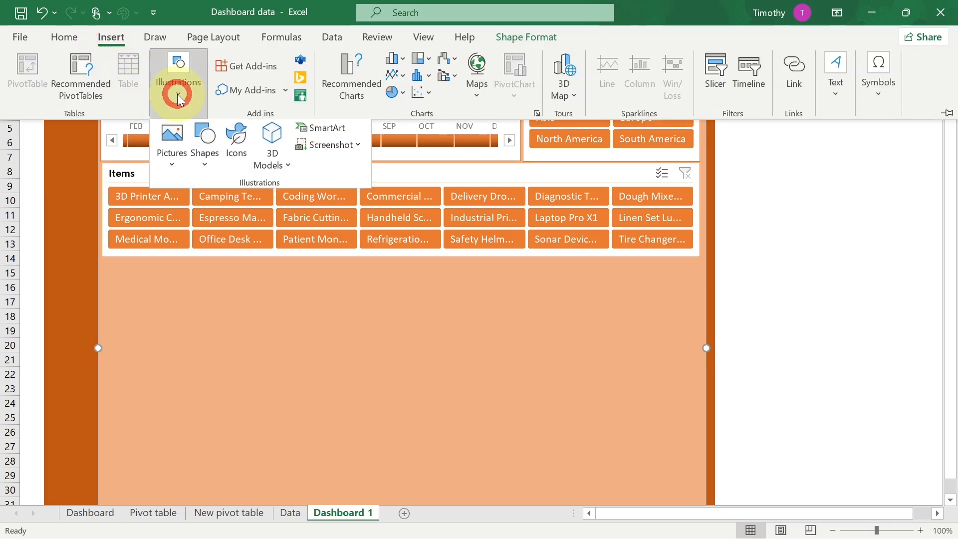
{"action": "left_click", "coordinate": [205, 165]}
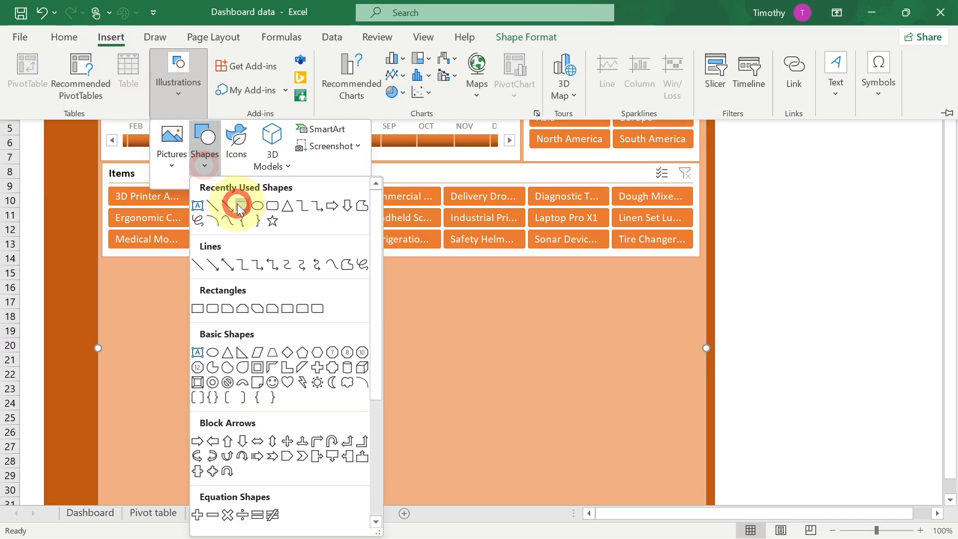
{"action": "left_click", "coordinate": [238, 204]}
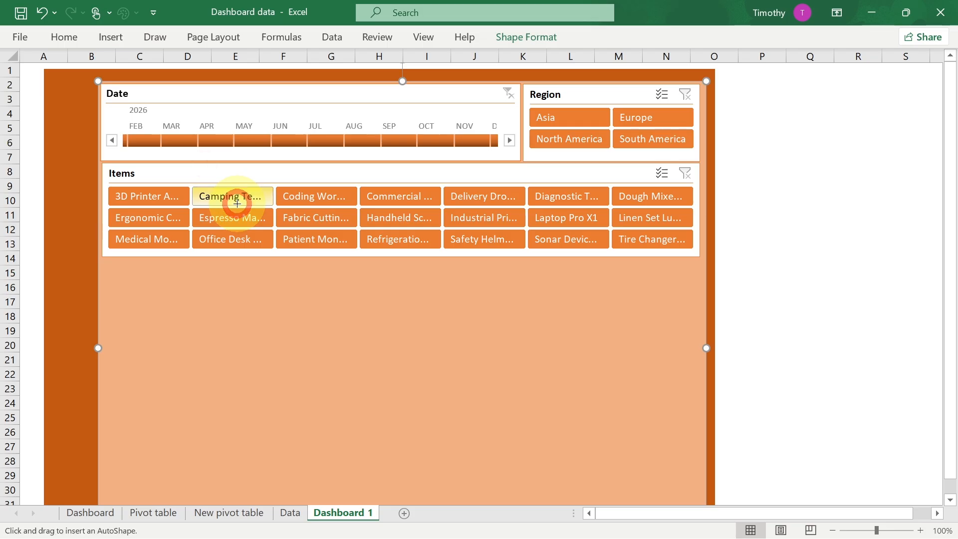
- Draw a rounded rectangle about 0.52" by 1.97" below the Items slicer
{"action": "left_click", "coordinate": [110, 37]}
{"action": "left_click", "coordinate": [179, 95]}
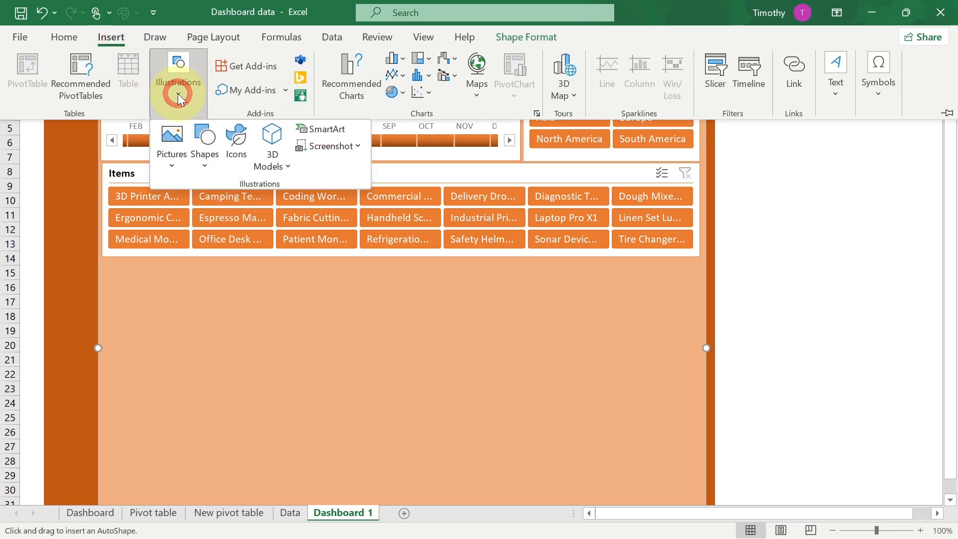
{"action": "left_click", "coordinate": [205, 168]}
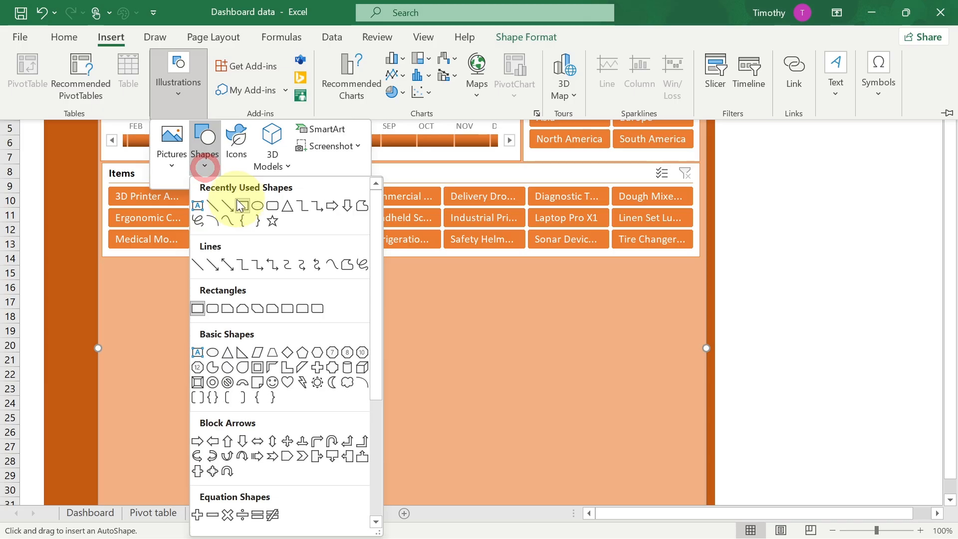
{"action": "left_click", "coordinate": [274, 208]}
{"action": "left_click_drag", "start_coordinate": [154, 298], "coordinate": [296, 335]}
- Give the rounded rectangle a white fill and a dark orange outline
{"action": "left_click", "coordinate": [515, 37]}
{"action": "left_click", "coordinate": [394, 58]}
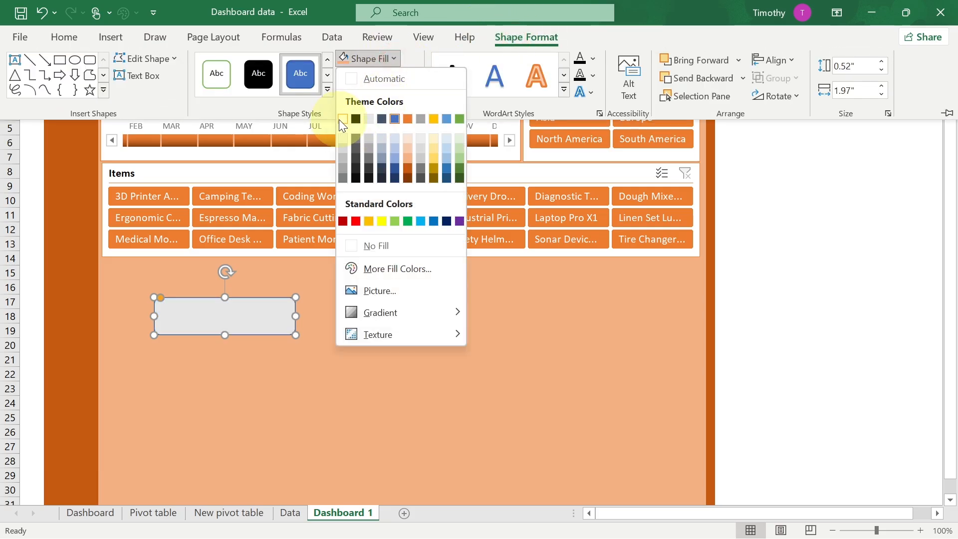
{"action": "left_click", "coordinate": [341, 119]}
{"action": "left_click", "coordinate": [413, 76]}
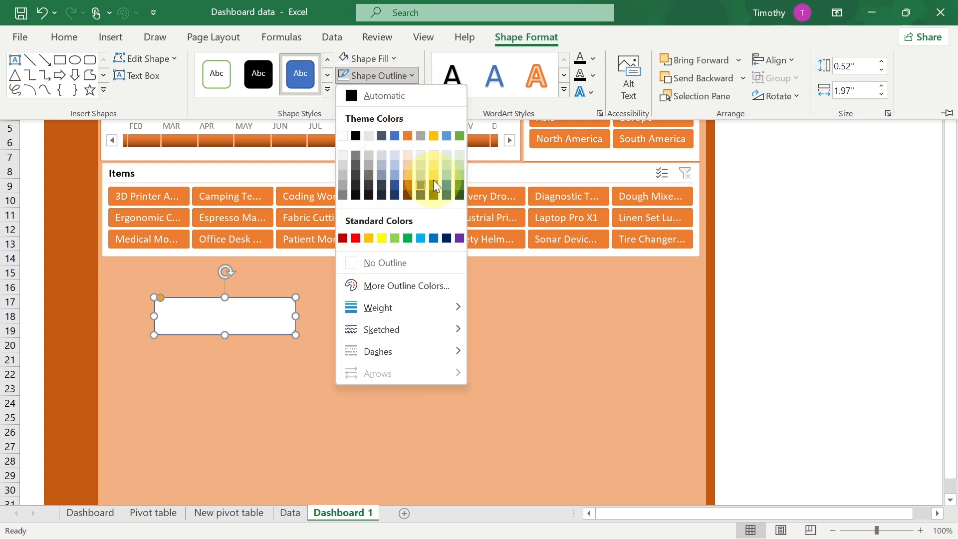
{"action": "left_click", "coordinate": [407, 183]}
- Move the rounded rectangle to the panel's left edge just below the Items slicer
{"action": "left_click", "coordinate": [207, 308]}
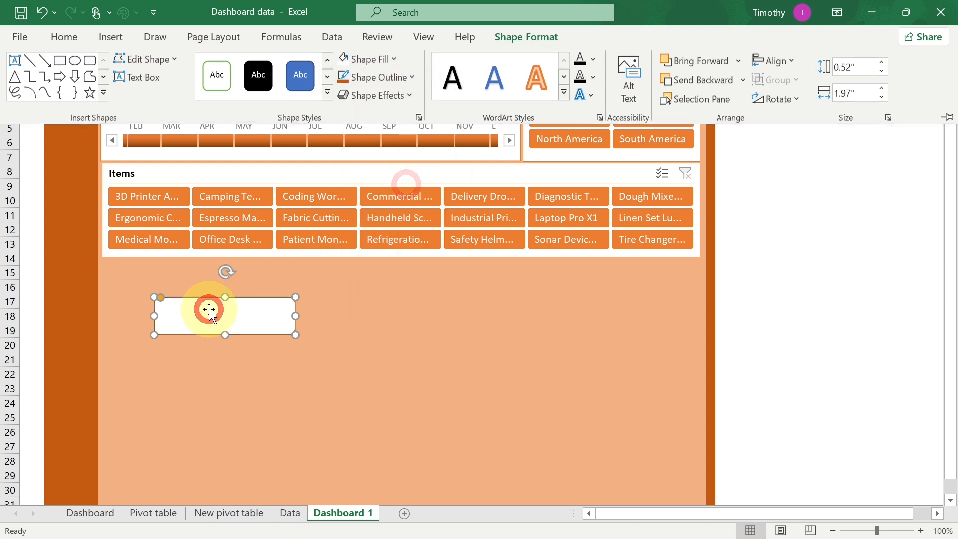
{"action": "mouse_move", "coordinate": [170, 298]}
{"action": "left_mouse_down"}
{"action": "mouse_move", "coordinate": [197, 312]}
{"action": "mouse_move", "coordinate": [156, 303]}
{"action": "left_mouse_up"}
{"action": "left_click", "coordinate": [158, 303]}
{"action": "left_click_drag", "start_coordinate": [246, 306], "coordinate": [227, 304]}
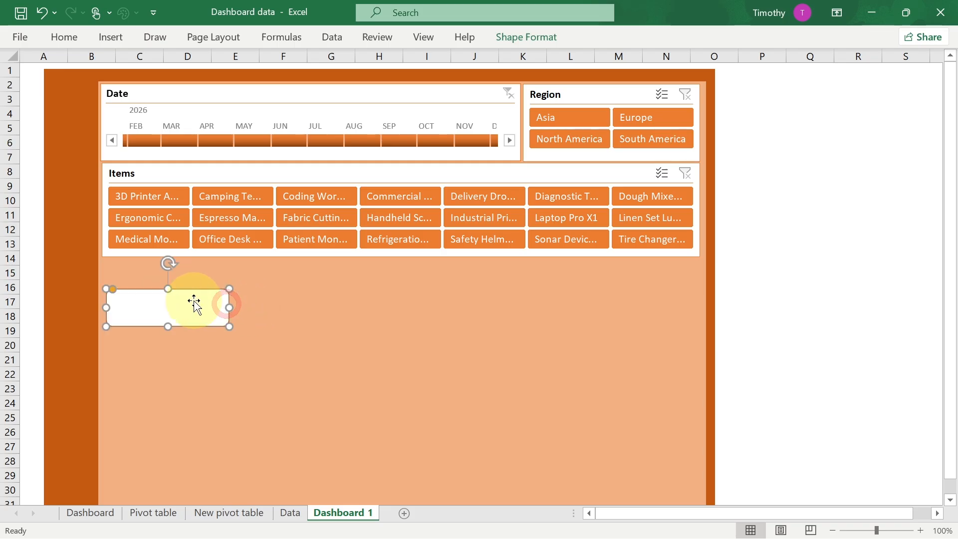
- Duplicate the rounded rectangle and place the copy to its right at the same height
{"action": "key", "text": "ctrl"}
{"action": "left_click_drag", "start_coordinate": [173, 311], "coordinate": [293, 304]}
{"action": "left_click", "coordinate": [160, 361]}
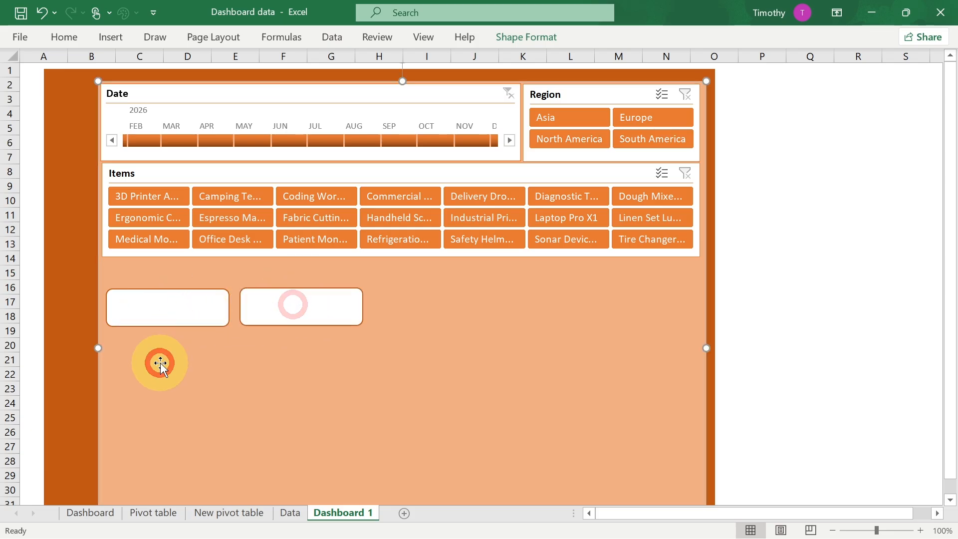
- Check the finished Dashboard sheet layout and return to Dashboard 1
{"action": "left_click", "coordinate": [90, 513]}
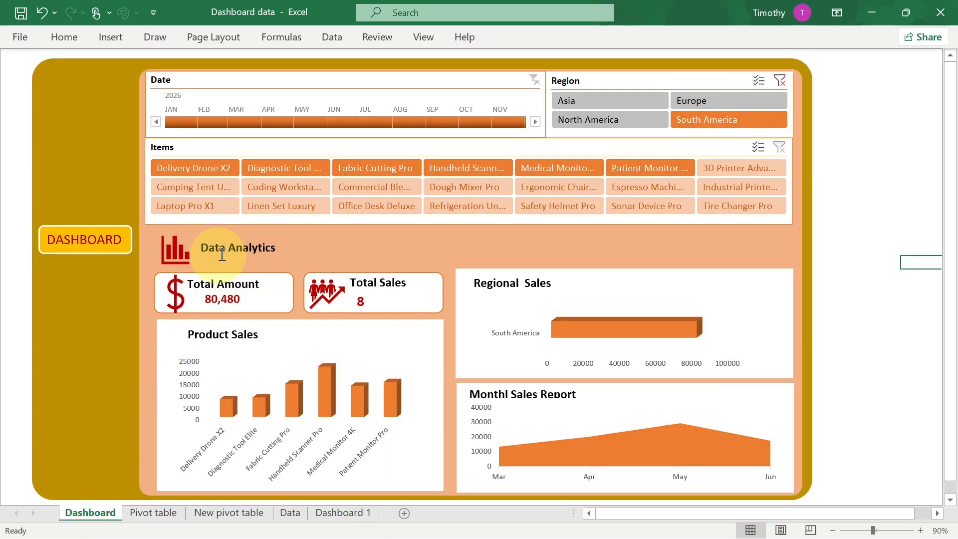
{"action": "left_click", "coordinate": [330, 510]}
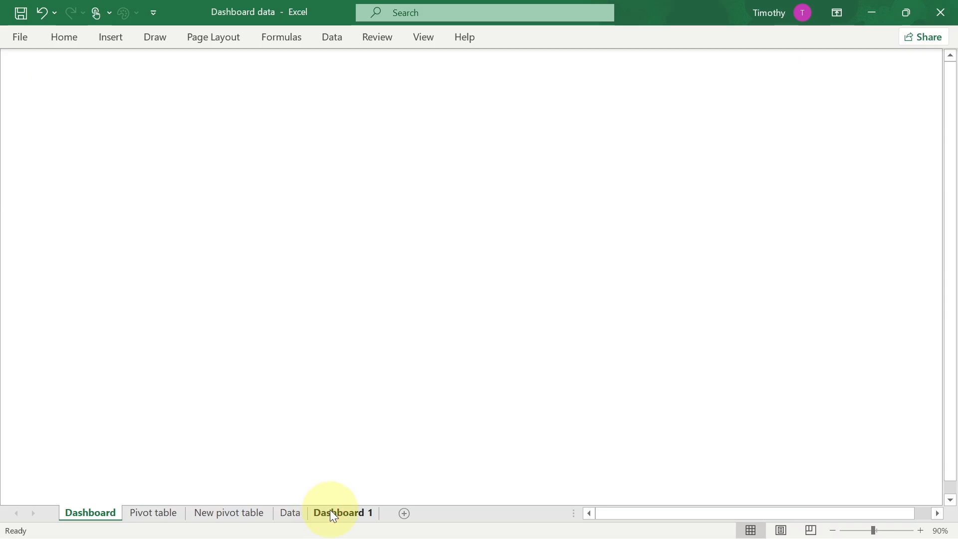
{"action": "left_click", "coordinate": [113, 42]}
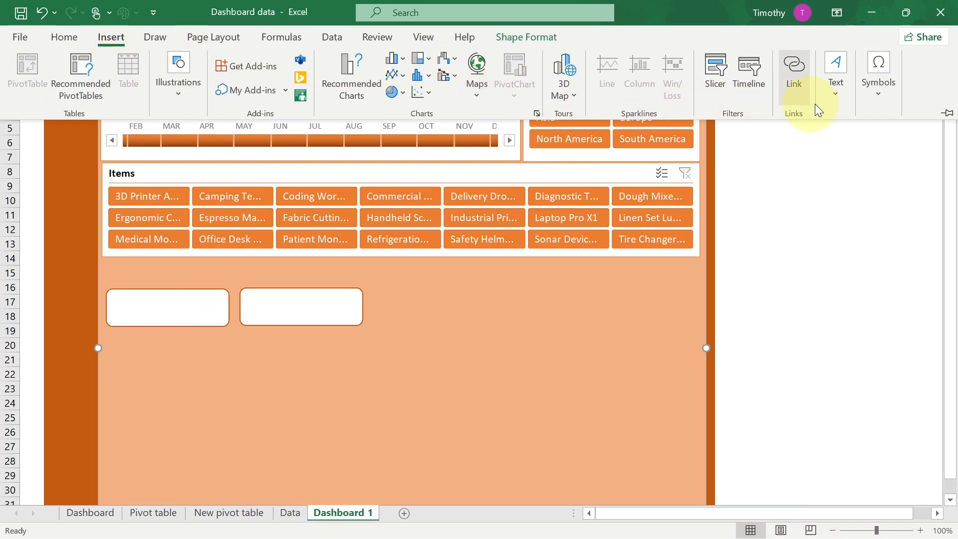
{"action": "left_click", "coordinate": [837, 93]}
{"action": "left_click", "coordinate": [800, 167]}
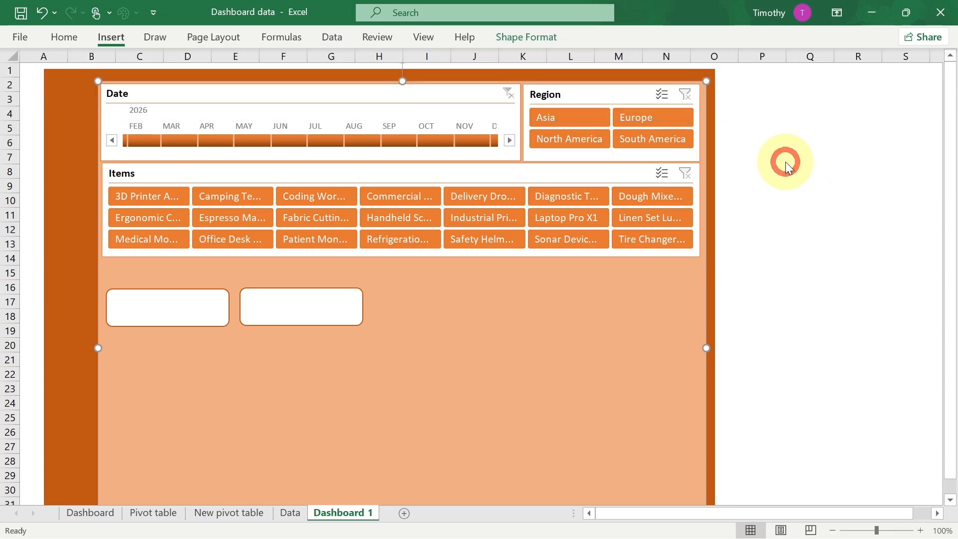
- Draw a text box just below the Items slicer and enter the heading "Data Analytics"
{"action": "left_click_drag", "start_coordinate": [142, 265], "coordinate": [266, 304]}
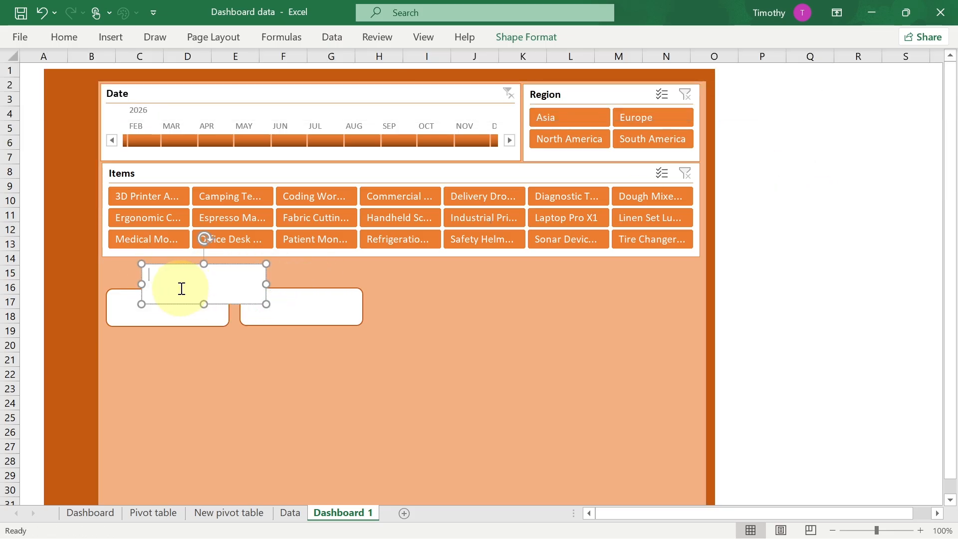
{"action": "type", "text": "Data Analytics"}
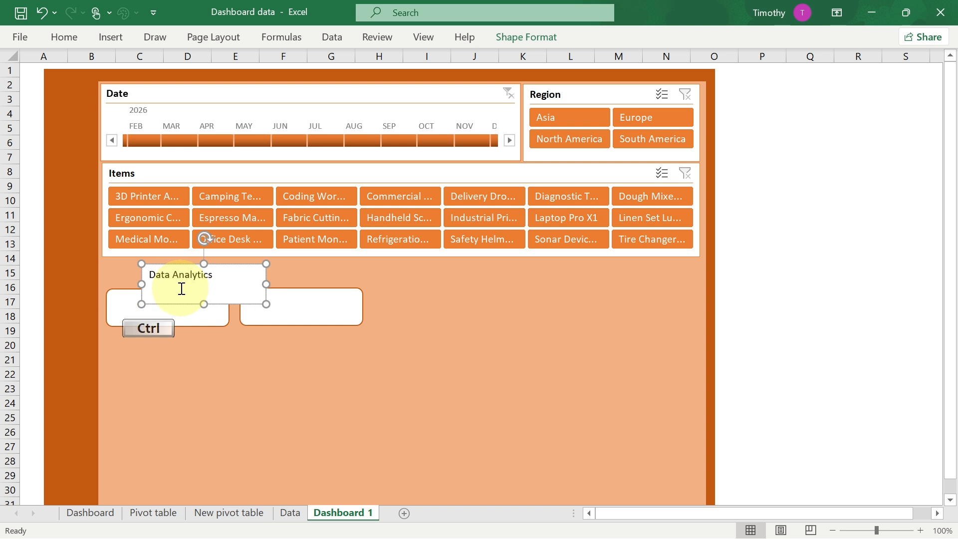
- Make the Data Analytics heading text bold and increase its font size to 14
{"action": "key", "text": "ctrl+a"}
{"action": "left_click", "coordinate": [76, 41]}
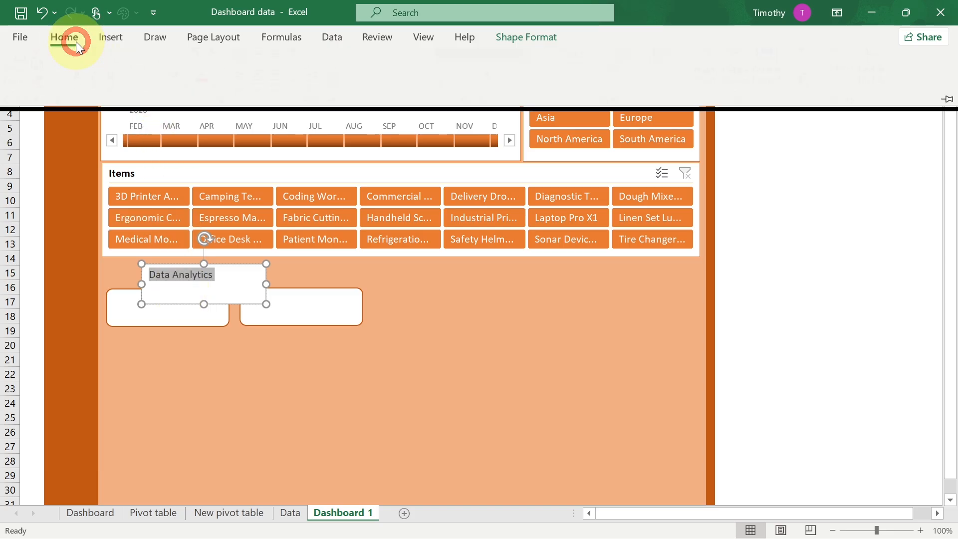
{"action": "left_click", "coordinate": [87, 91]}
{"action": "left_click", "coordinate": [205, 64]}
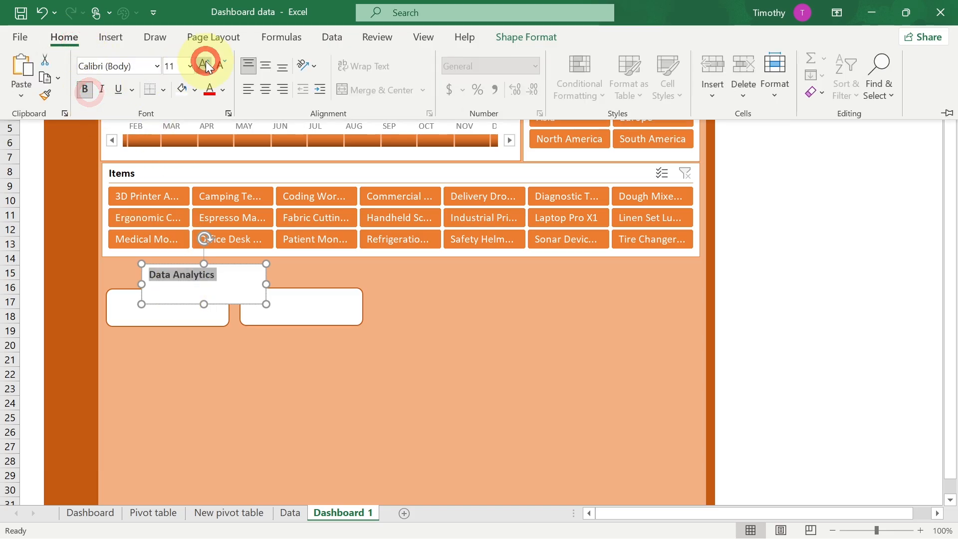
{"action": "left_click", "coordinate": [207, 65]}
- Remove the fill and the outline from the Data Analytics text box
{"action": "left_click", "coordinate": [184, 274]}
{"action": "left_click", "coordinate": [257, 282]}
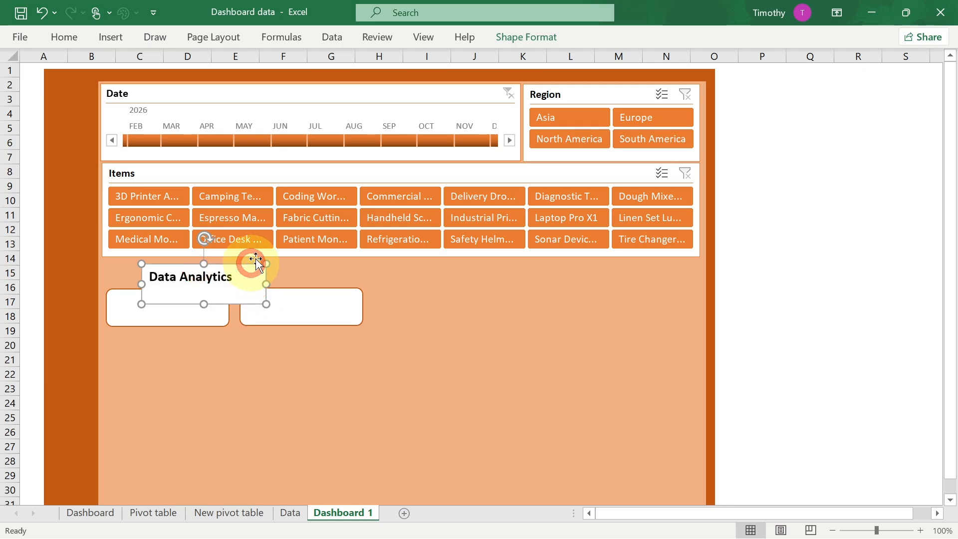
{"action": "left_click", "coordinate": [506, 37]}
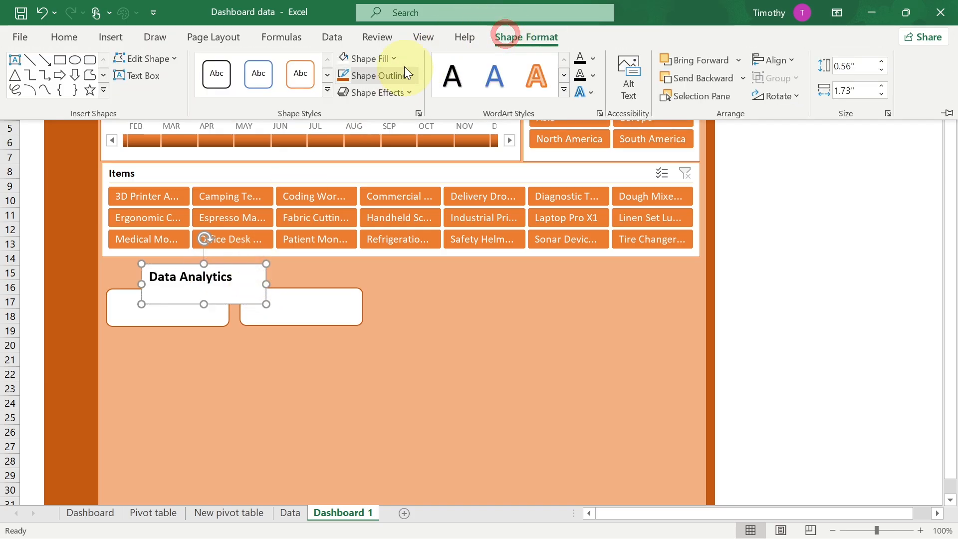
{"action": "left_click", "coordinate": [395, 59]}
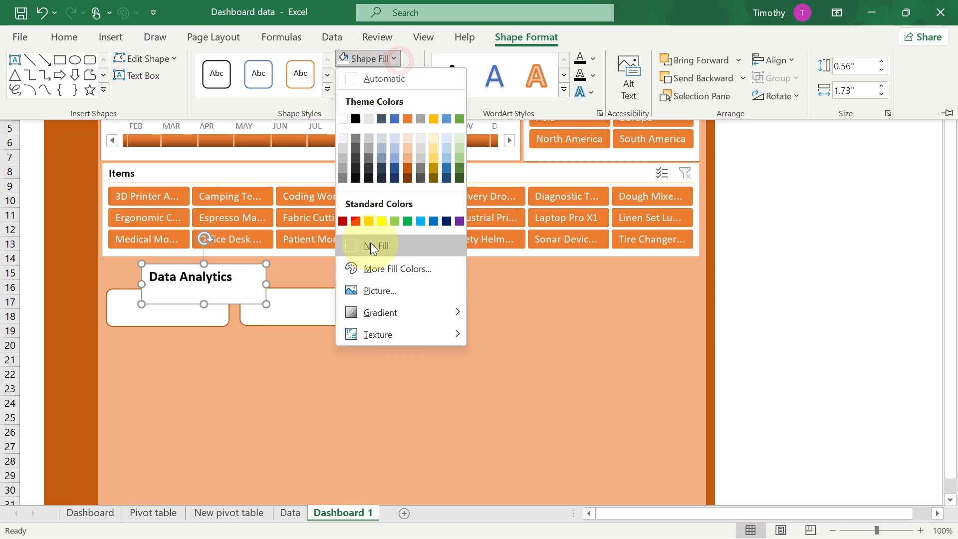
{"action": "left_click", "coordinate": [371, 245]}
{"action": "left_click", "coordinate": [412, 74]}
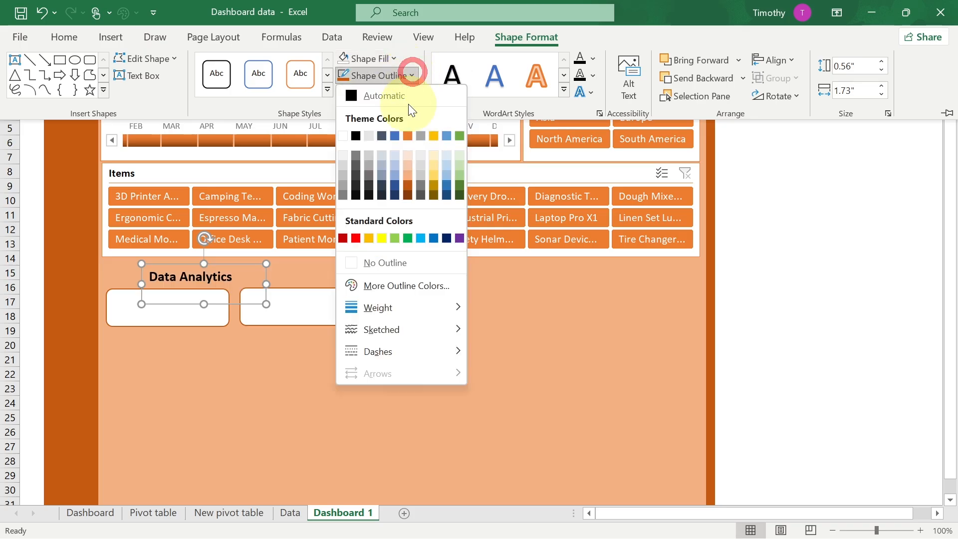
{"action": "left_click", "coordinate": [379, 259]}
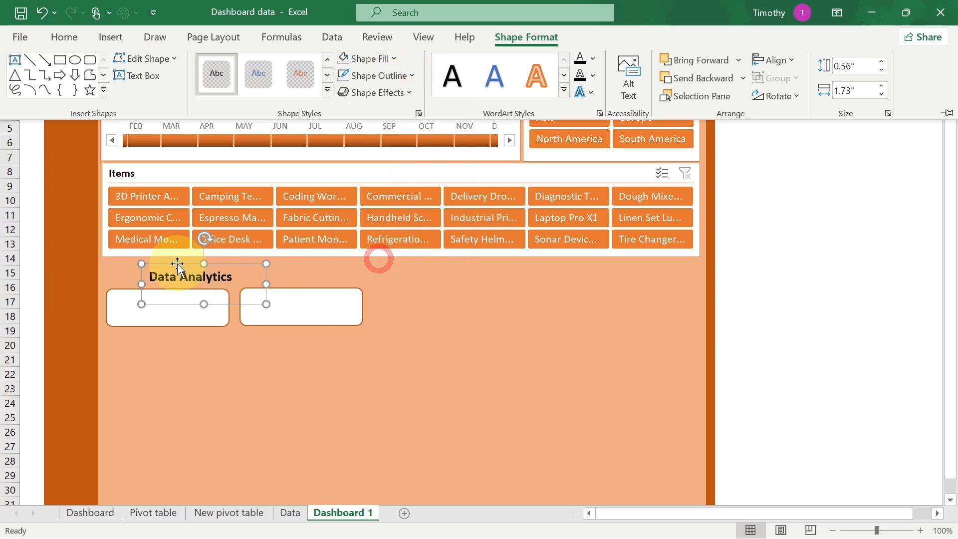
- Move the Data Analytics text box up and left so it sits just above the left rounded rectangle
{"action": "left_click", "coordinate": [156, 261]}
{"action": "left_click", "coordinate": [205, 303]}
{"action": "left_click_drag", "start_coordinate": [204, 303], "coordinate": [162, 261]}
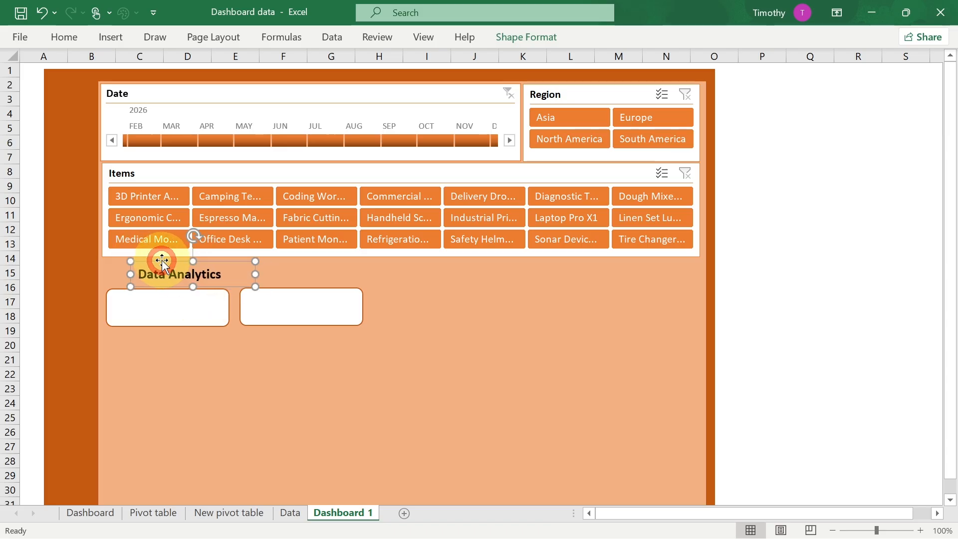
- Duplicate the heading text box, move the copy into the left rounded rectangle and change its text to "Total Amount"
{"action": "key", "text": "ctrl+d"}
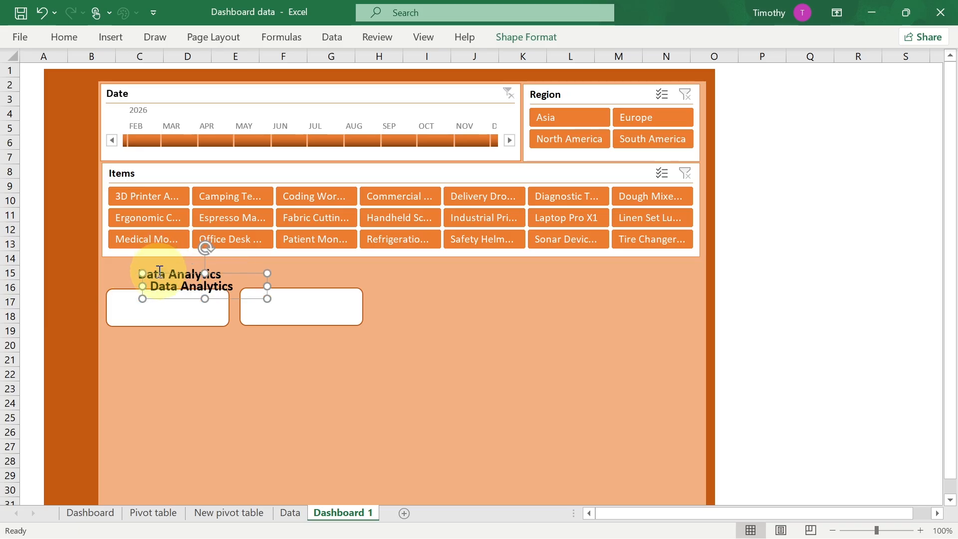
{"action": "left_click_drag", "start_coordinate": [175, 274], "coordinate": [161, 294]}
{"action": "key", "text": "ctrl+a"}
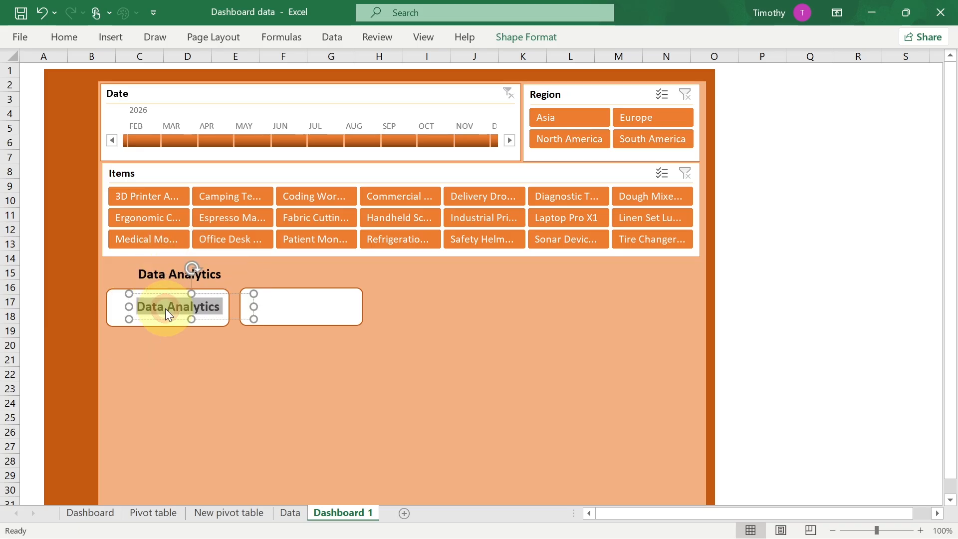
{"action": "type", "text": "Total Amount"}
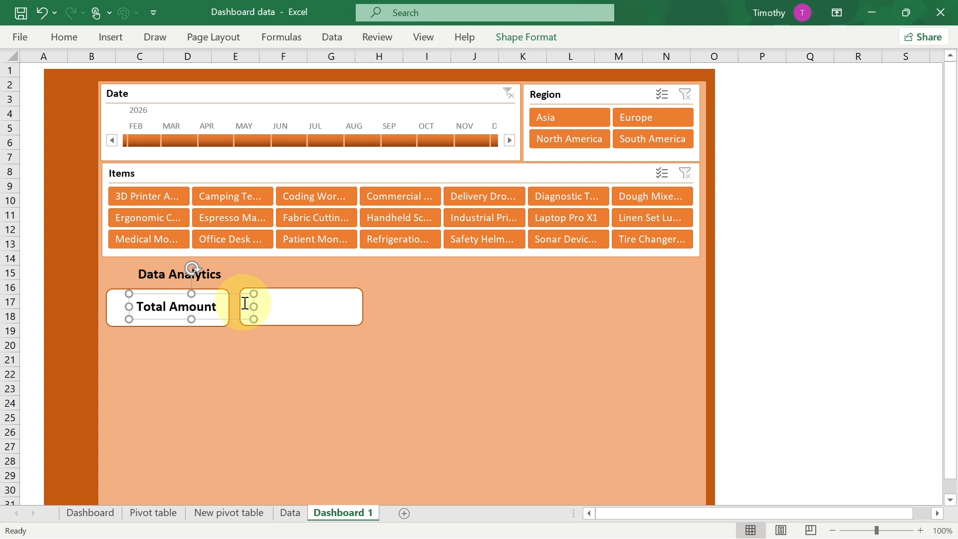
- Narrow the Total Amount text box and reduce its font size to 11
{"action": "left_click_drag", "start_coordinate": [252, 316], "coordinate": [237, 317]}
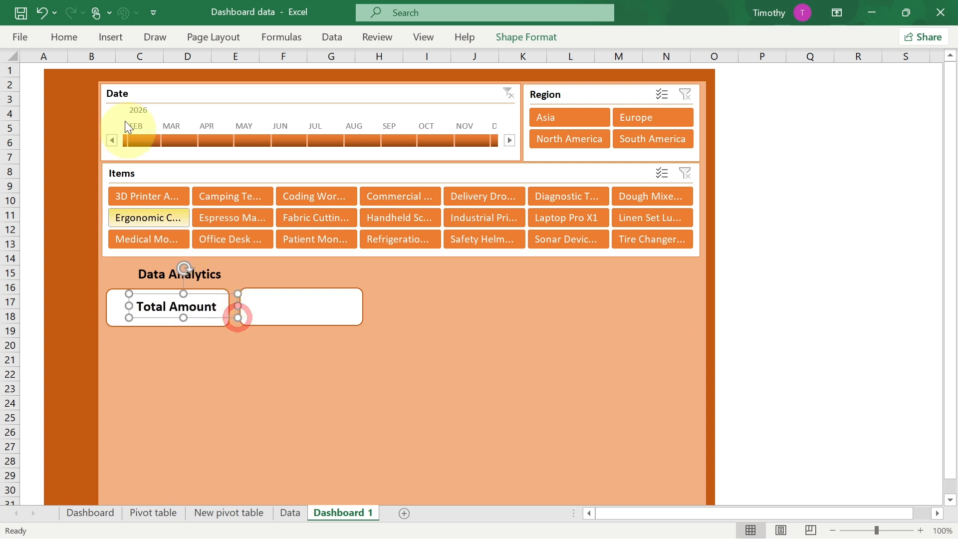
{"action": "left_click", "coordinate": [63, 38]}
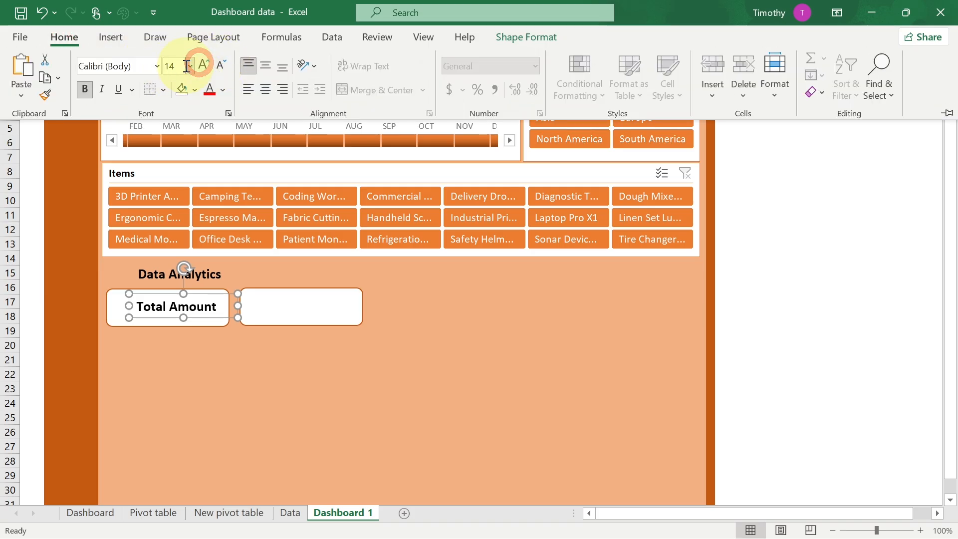
{"action": "left_click", "coordinate": [223, 66]}
{"action": "left_click", "coordinate": [223, 66]}
{"action": "left_click", "coordinate": [224, 66]}
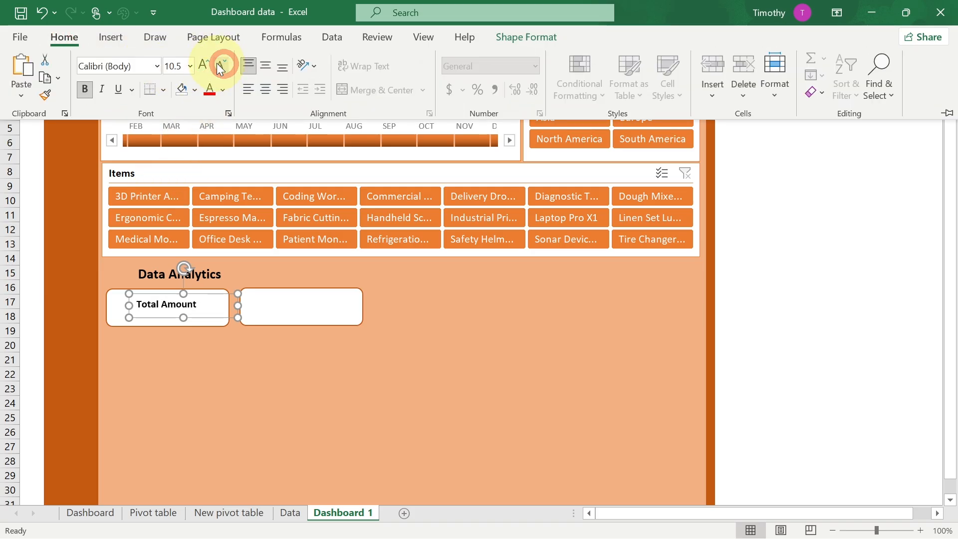
- Copy the Total Amount label into the right rounded rectangle and change its text to "Total Sales"
{"action": "left_click", "coordinate": [160, 294]}
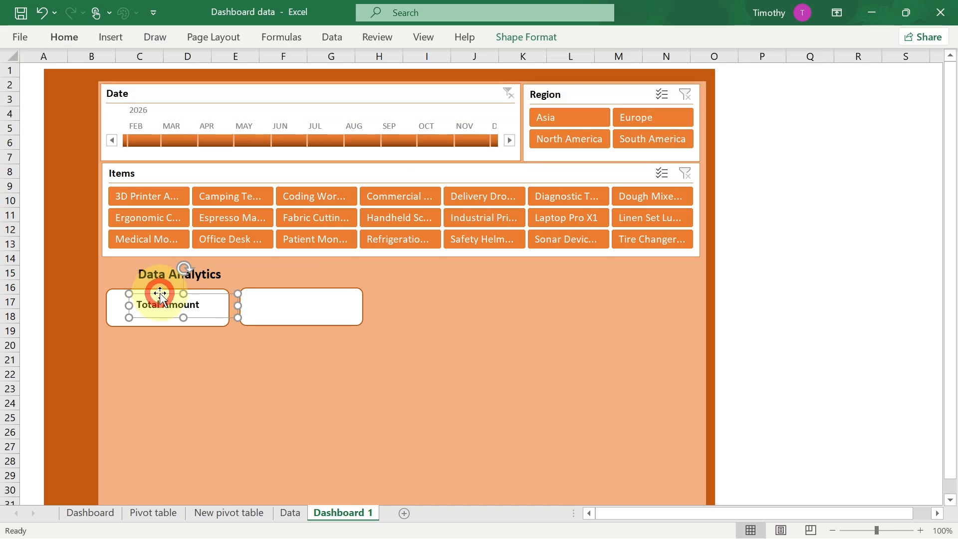
{"action": "left_click_drag", "start_coordinate": [167, 295], "coordinate": [301, 285]}
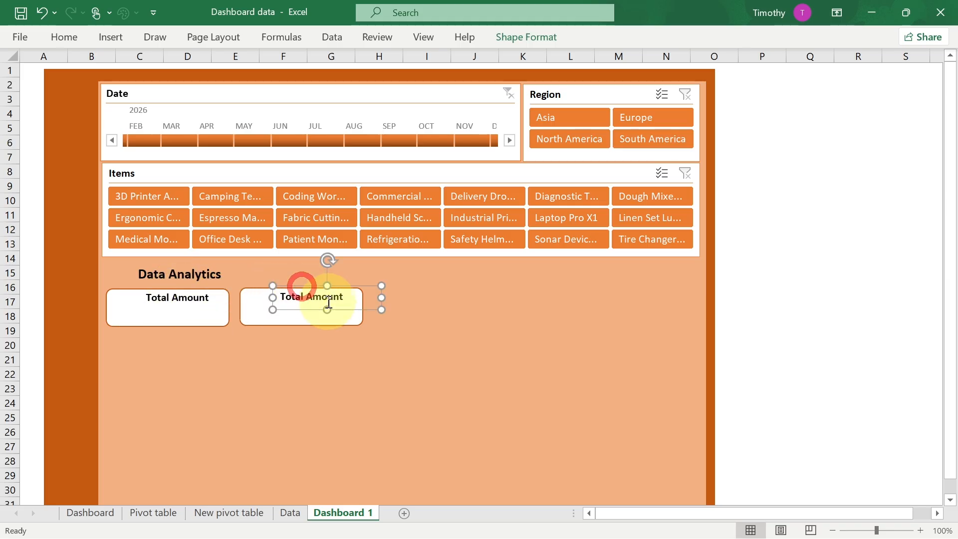
{"action": "double_click", "coordinate": [315, 295]}
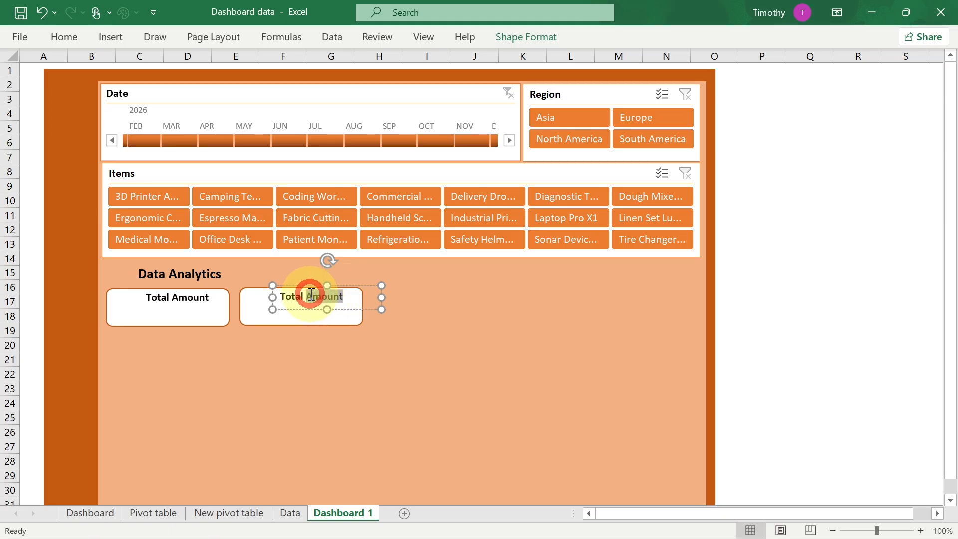
{"action": "type", "text": "Total "}
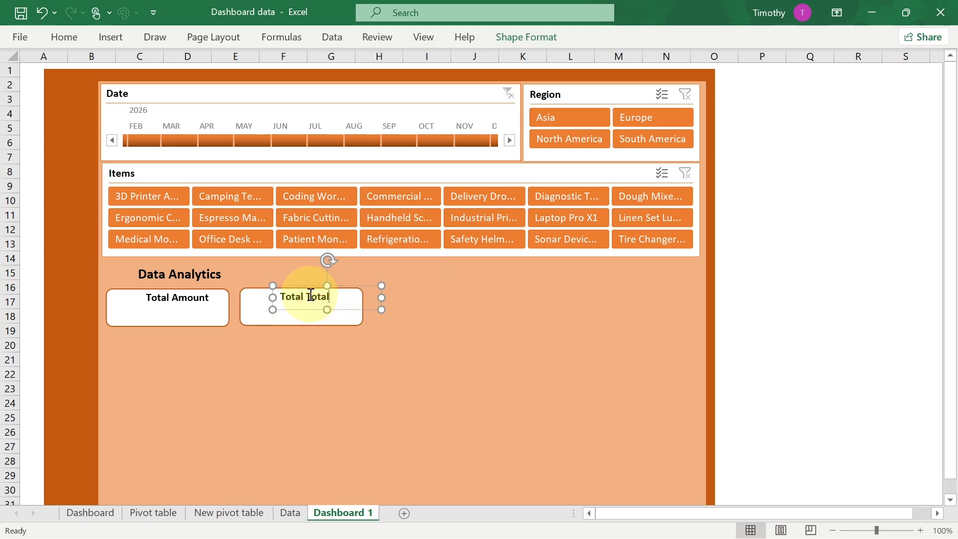
{"action": "key", "text": "BackSpace"}
{"action": "key", "text": "BackSpace"}
{"action": "key", "text": "BackSpace"}
{"action": "key", "text": "BackSpace"}
{"action": "key", "text": "BackSpace"}
{"action": "key", "text": "BackSpace"}
{"action": "type", "text": "Sales"}
{"action": "left_click", "coordinate": [323, 370]}
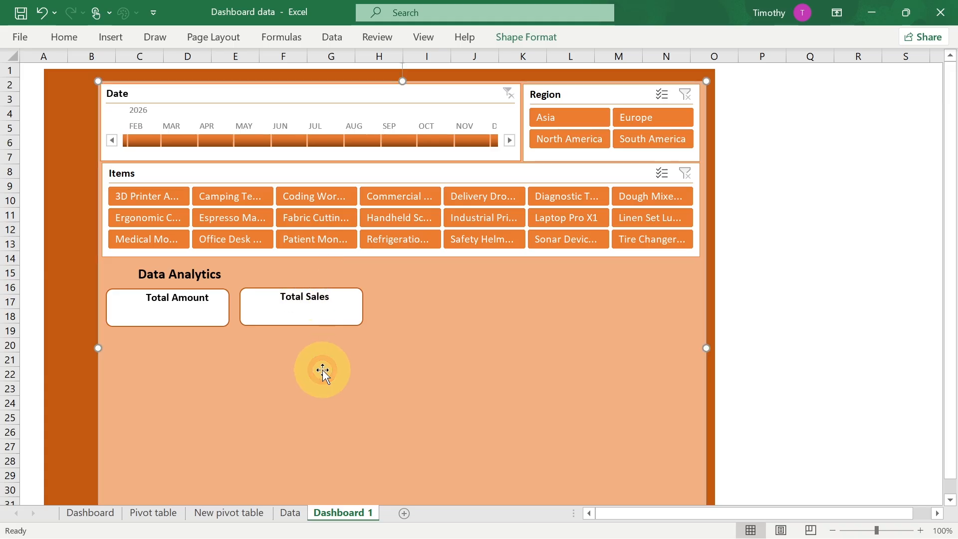
- Check the reference Dashboard sheet, then insert three data-themed stock icons: two bar charts and people with a rising arrow
{"action": "left_click", "coordinate": [91, 515]}
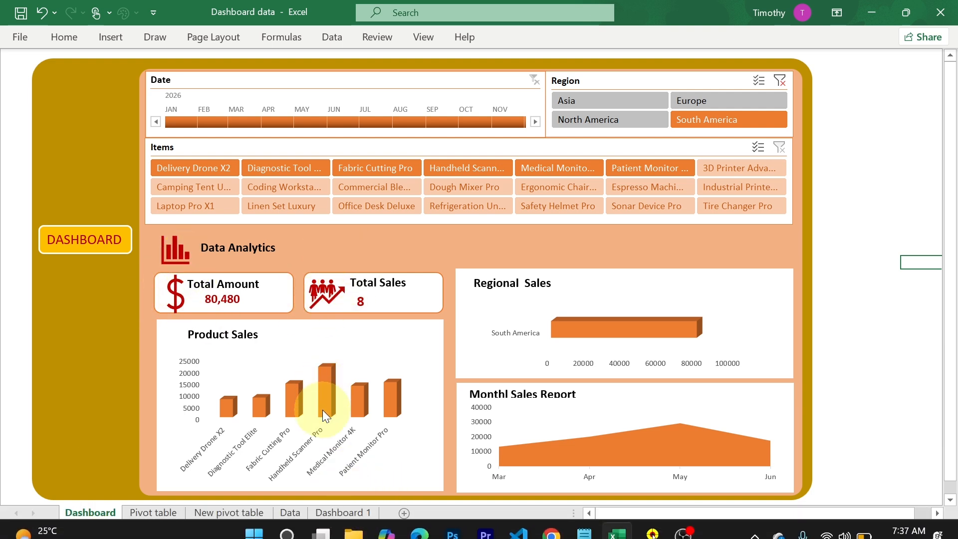
{"action": "left_click", "coordinate": [339, 513]}
{"action": "left_click", "coordinate": [115, 42]}
{"action": "left_click", "coordinate": [176, 92]}
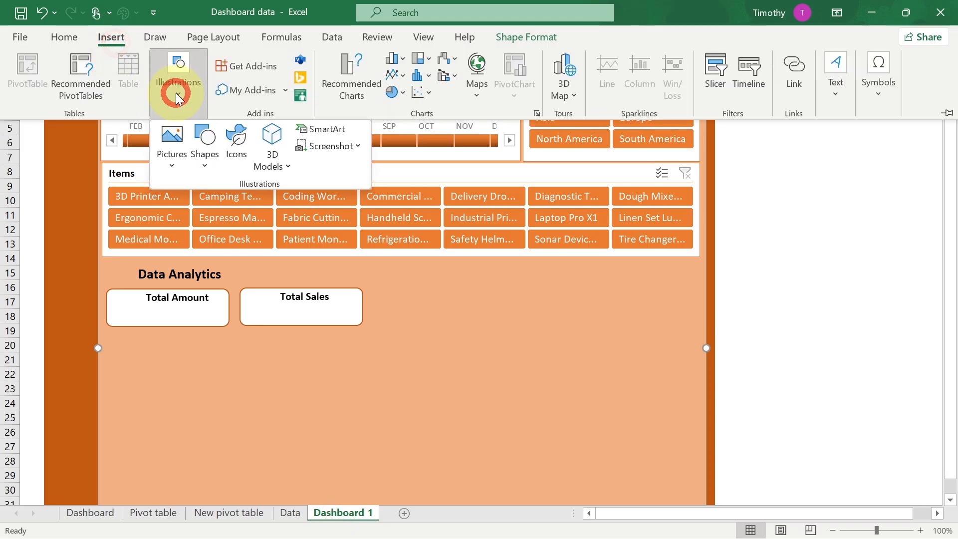
{"action": "left_click", "coordinate": [237, 142]}
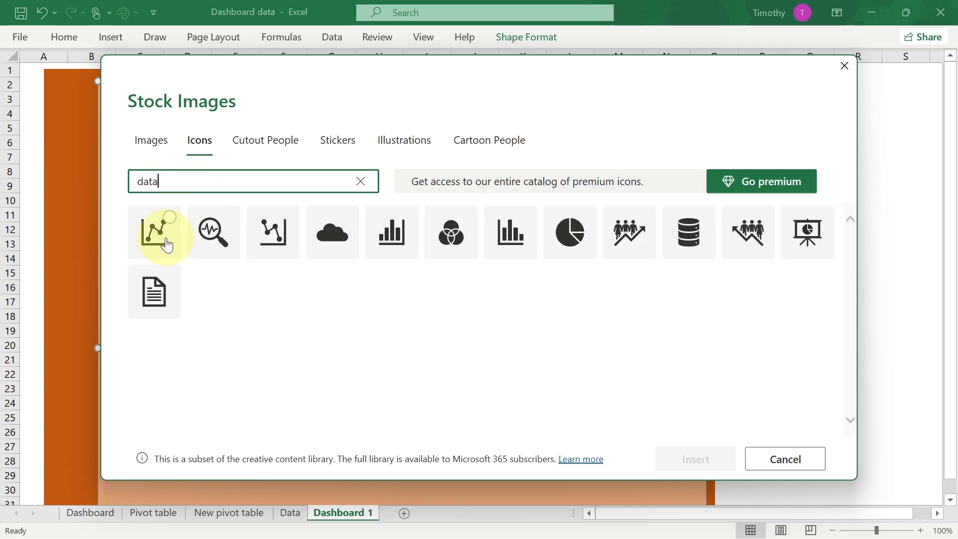
{"action": "left_click", "coordinate": [407, 220]}
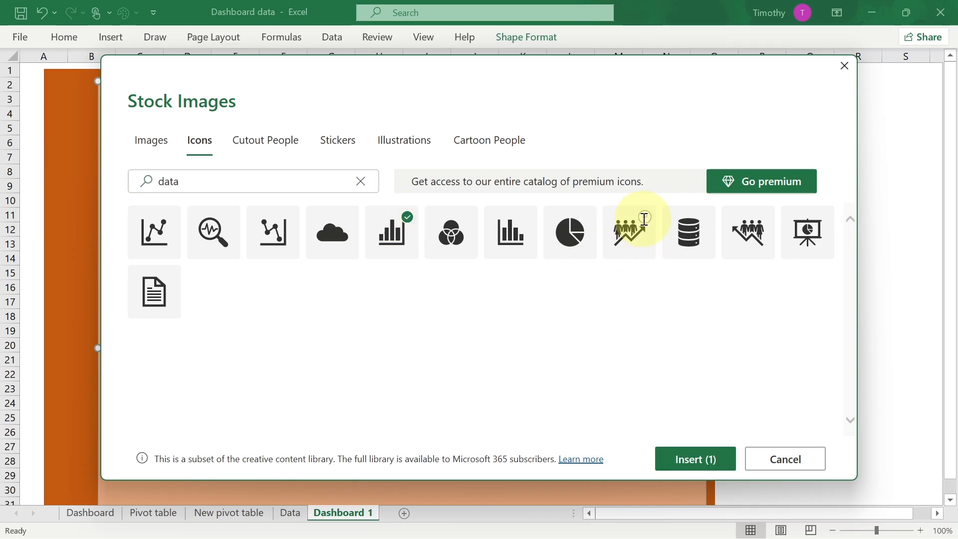
{"action": "left_click", "coordinate": [525, 217]}
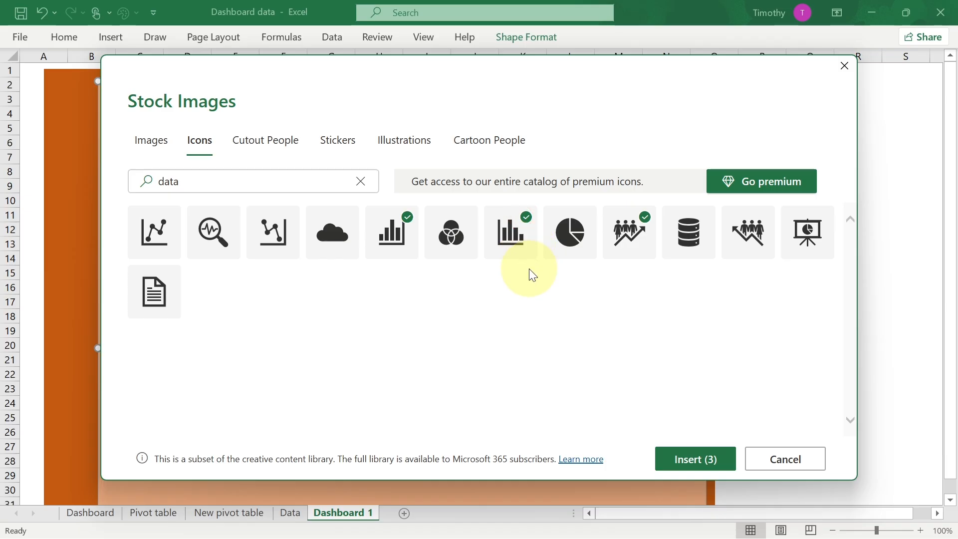
{"action": "left_click", "coordinate": [707, 466]}
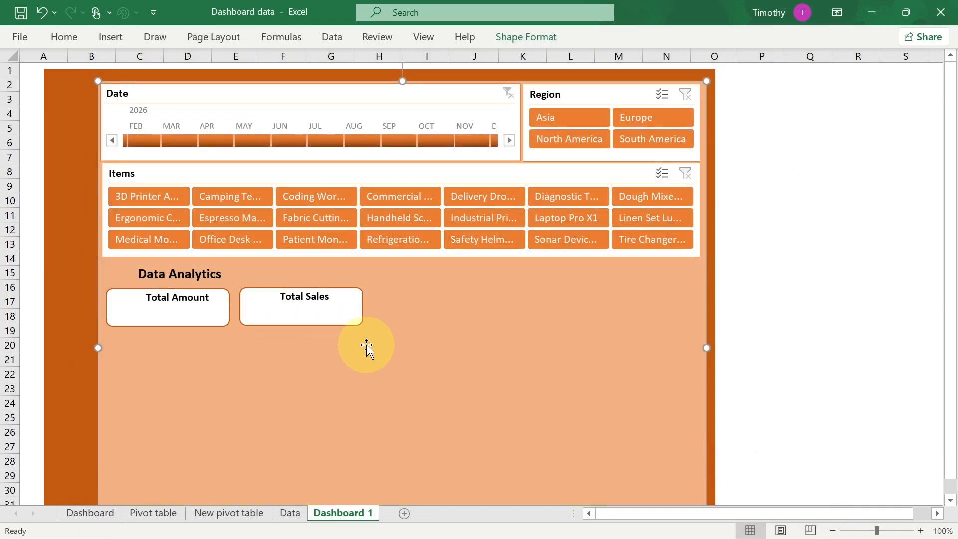
- Move the people-with-arrow icon into the Total Sales box and shrink it to fit beside the label
{"action": "left_click", "coordinate": [852, 385]}
{"action": "left_click_drag", "start_coordinate": [802, 303], "coordinate": [273, 290]}
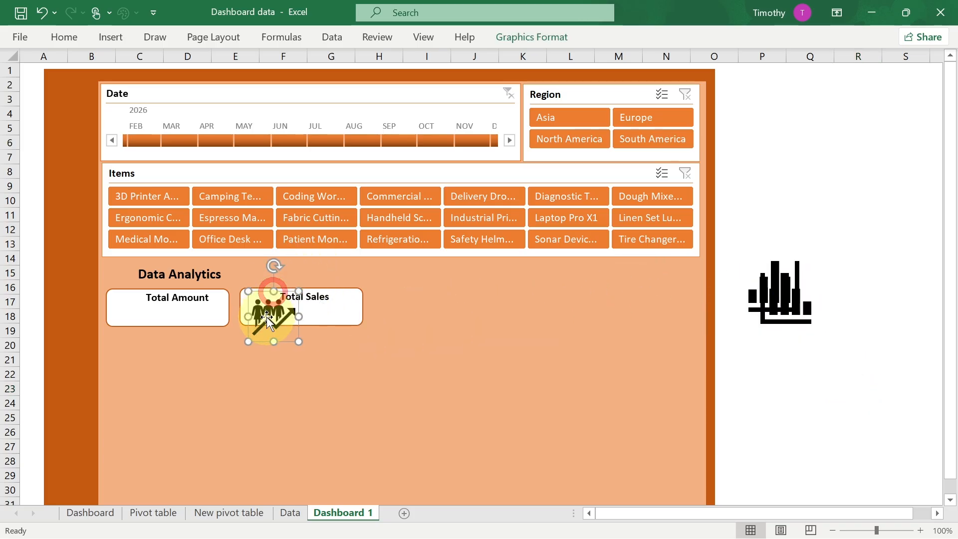
{"action": "left_click_drag", "start_coordinate": [299, 342], "coordinate": [283, 326]}
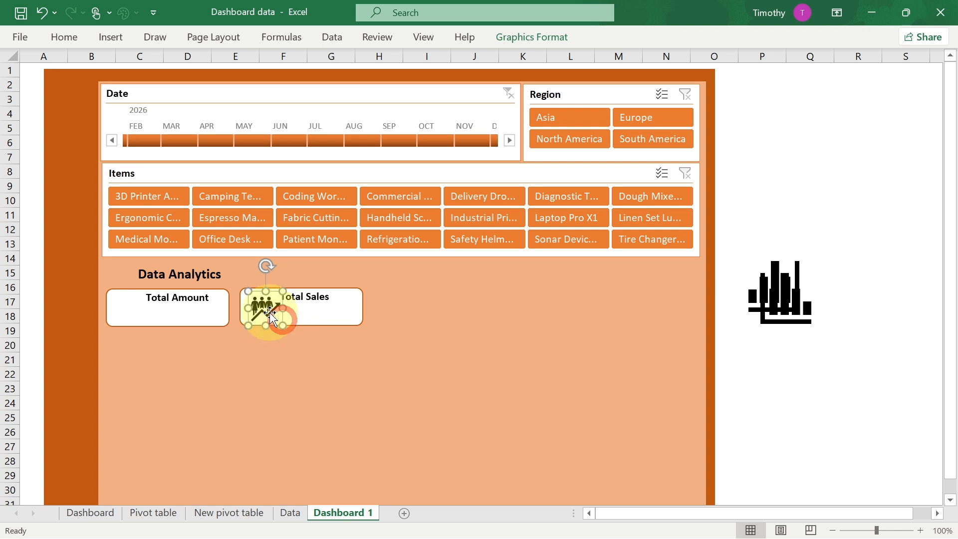
- Place a small bar-chart icon beside the Data Analytics heading and delete the spare bar-chart icon
{"action": "left_click_drag", "start_coordinate": [796, 312], "coordinate": [376, 369]}
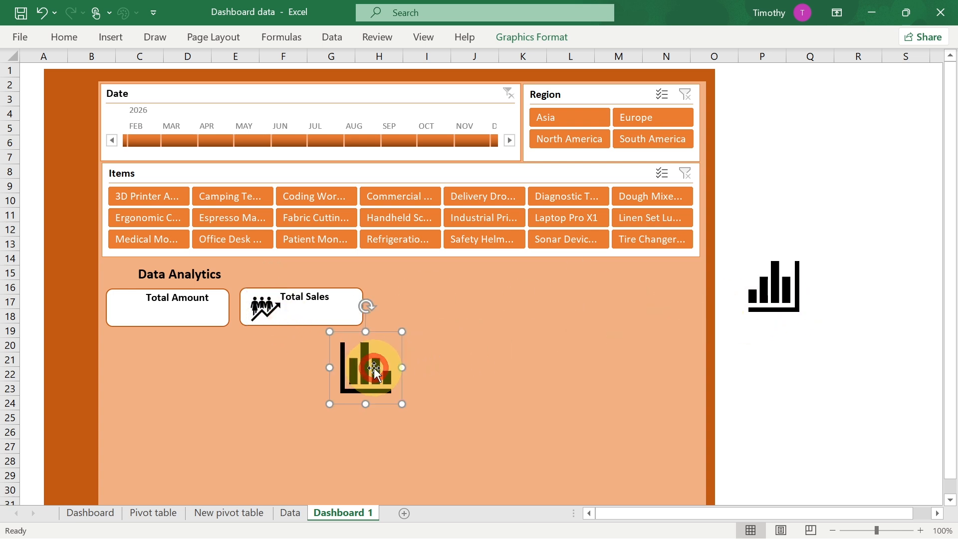
{"action": "left_click_drag", "start_coordinate": [366, 332], "coordinate": [136, 258]}
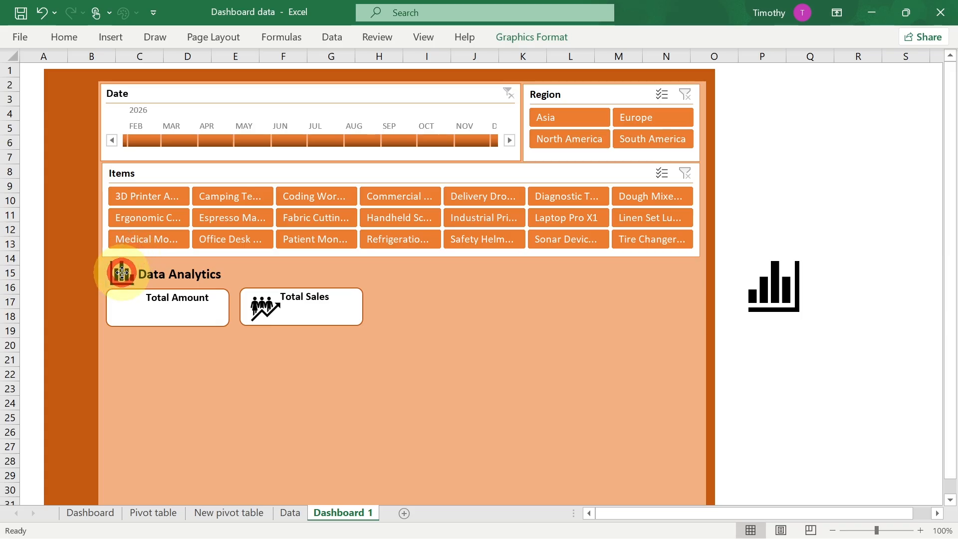
{"action": "left_click", "coordinate": [783, 283]}
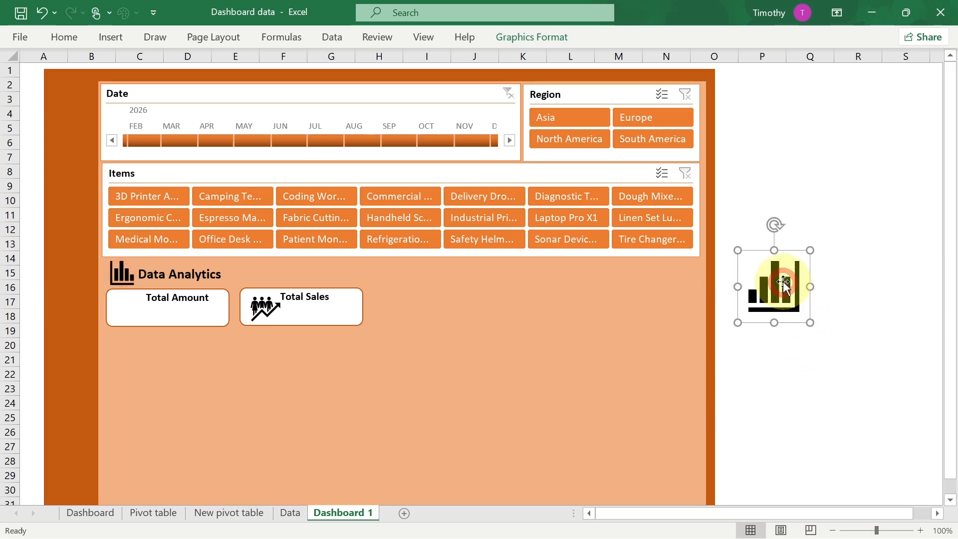
{"action": "key", "text": "Delete"}
- Open the stock icon library and search for money icons
{"action": "left_click", "coordinate": [105, 39]}
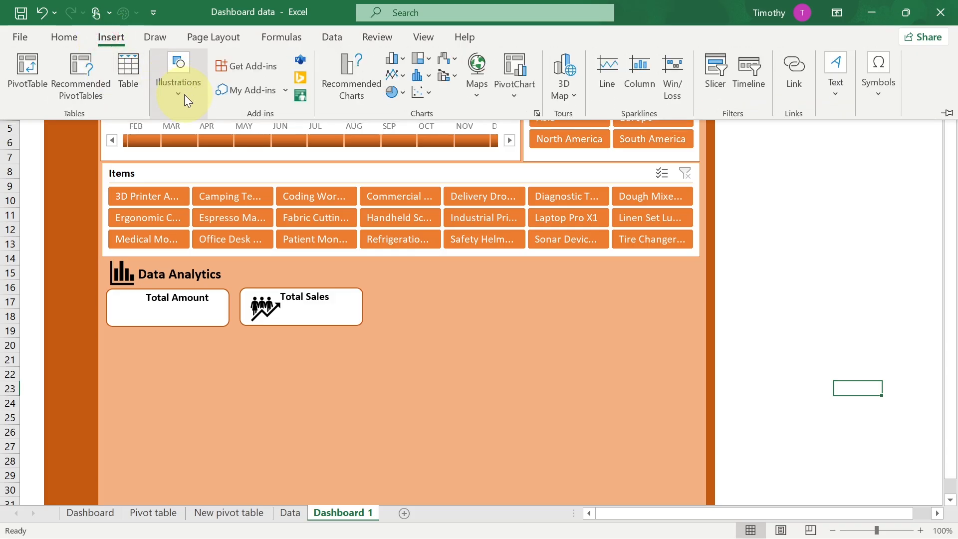
{"action": "left_click", "coordinate": [183, 94]}
{"action": "left_click", "coordinate": [233, 149]}
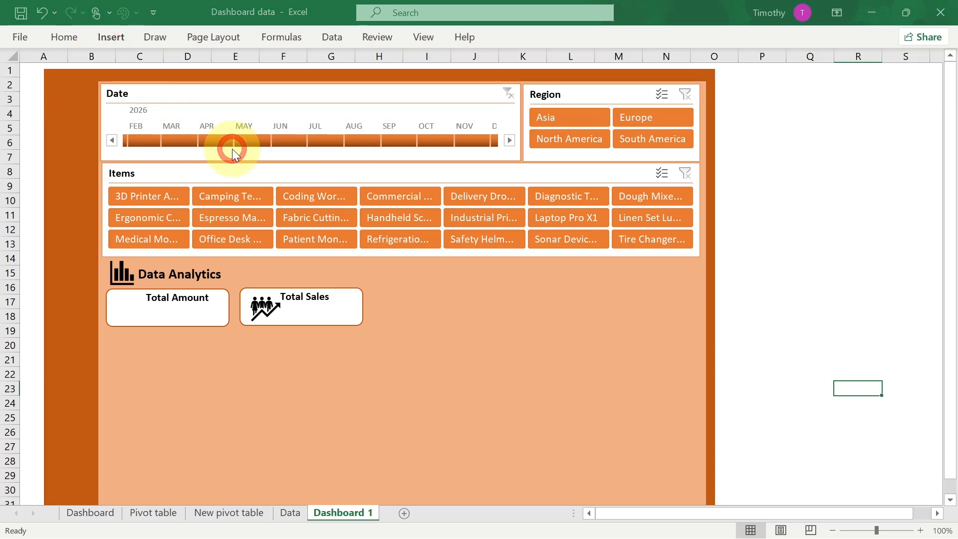
{"action": "type", "text": "money"}
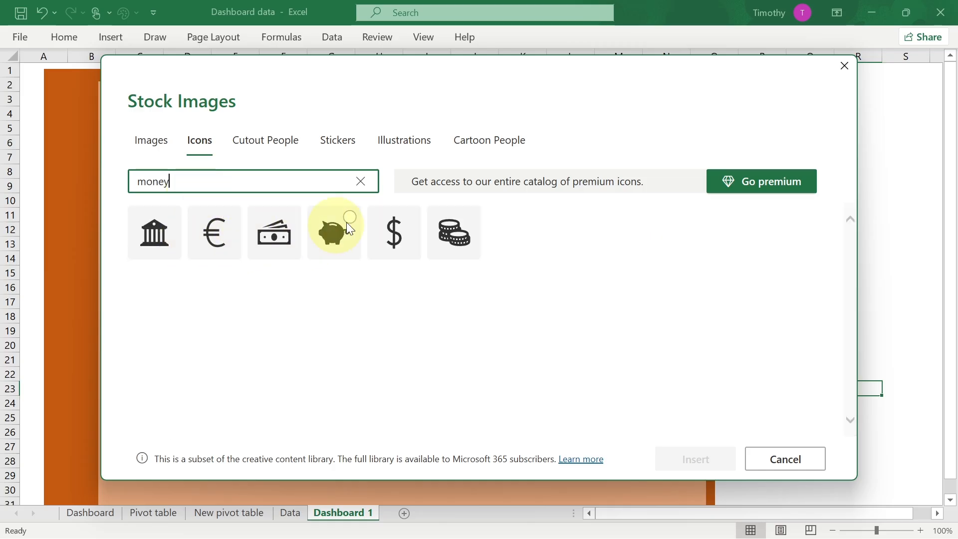
- Insert the dollar-sign money icon and place it, shrunk to fit, inside the Total Amount box
{"action": "left_click", "coordinate": [407, 217]}
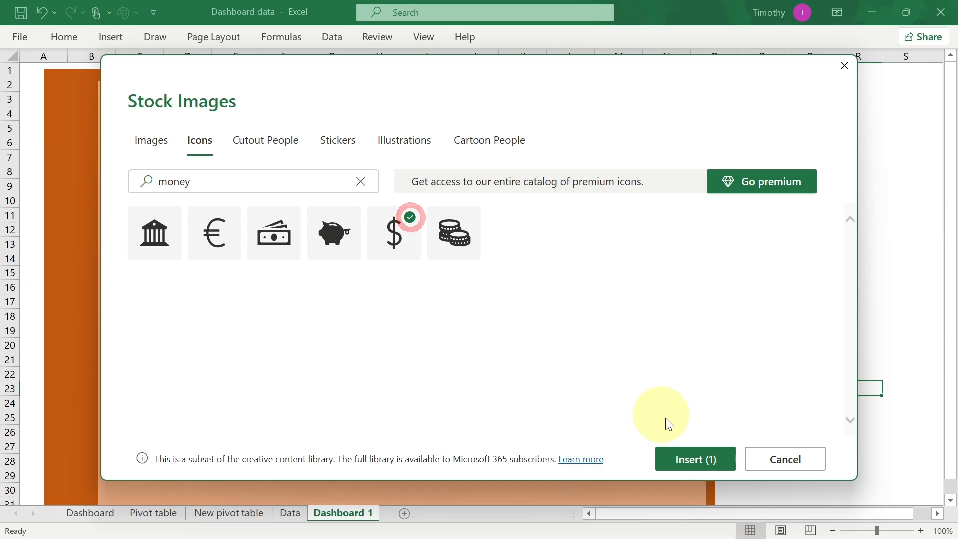
{"action": "left_click", "coordinate": [695, 464]}
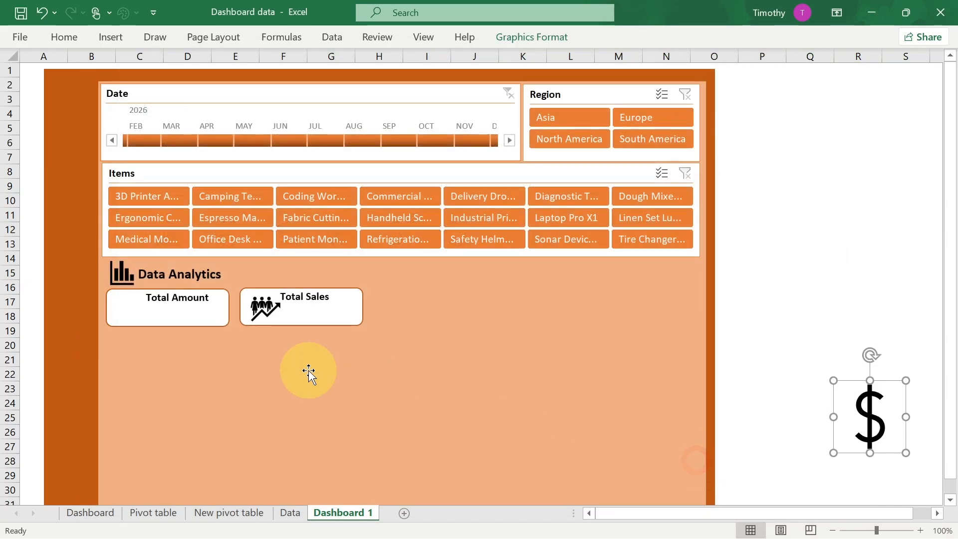
{"action": "left_click_drag", "start_coordinate": [865, 405], "coordinate": [136, 303]}
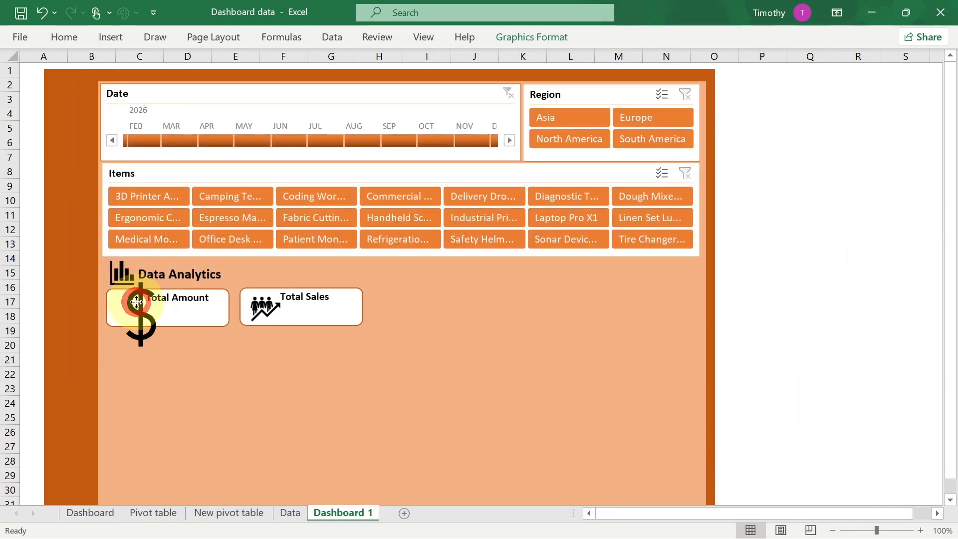
{"action": "left_click_drag", "start_coordinate": [177, 277], "coordinate": [121, 303]}
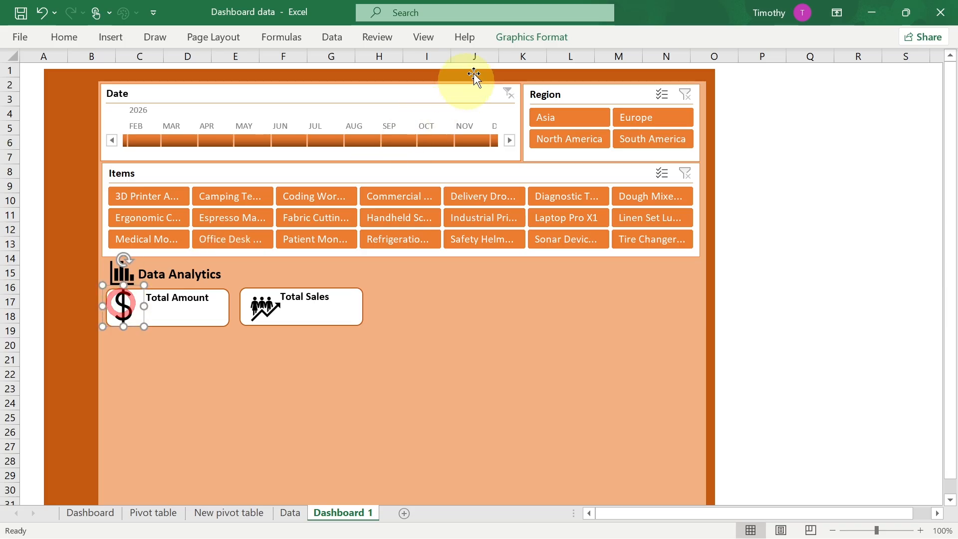
- Recolour the dollar, people and bar-chart icons with a dark orange fill
{"action": "left_click", "coordinate": [523, 39]}
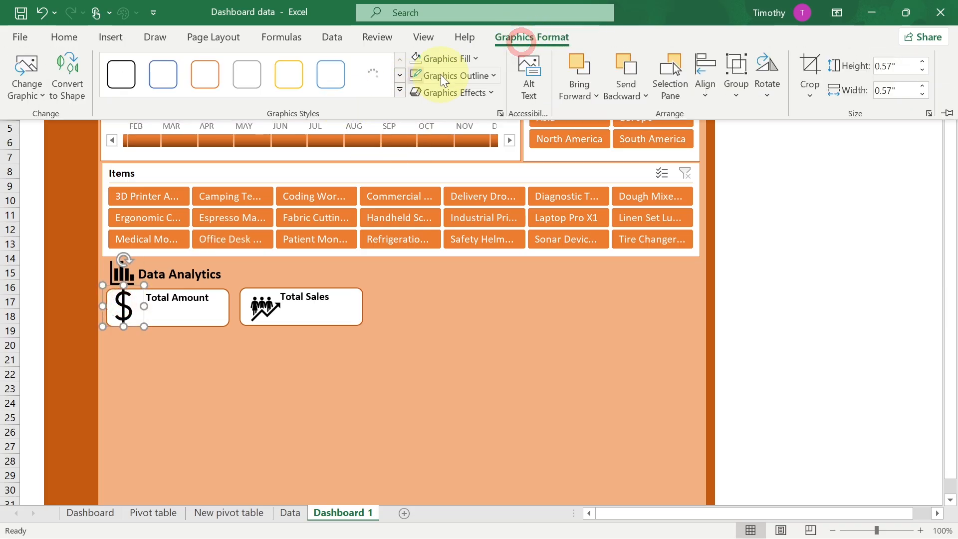
{"action": "left_click", "coordinate": [477, 59]}
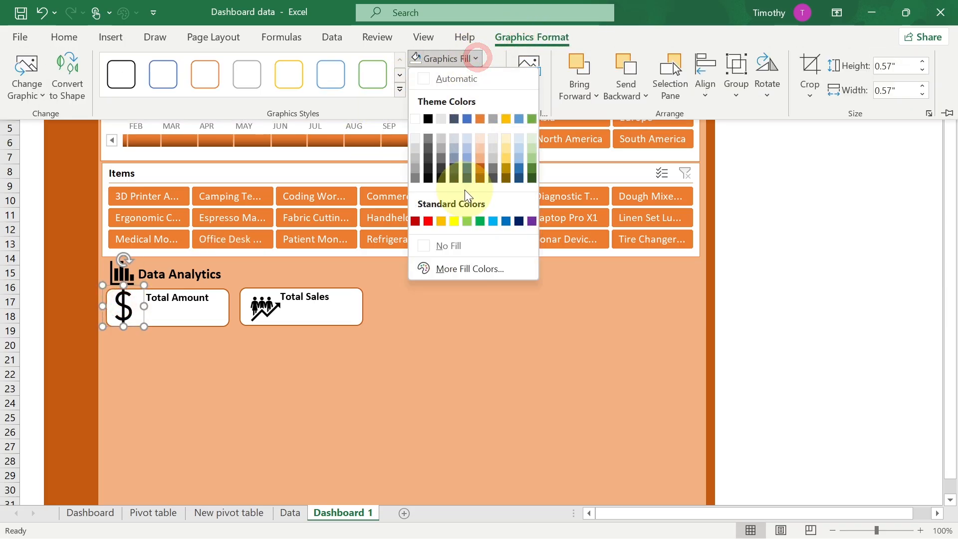
{"action": "left_click", "coordinate": [480, 172]}
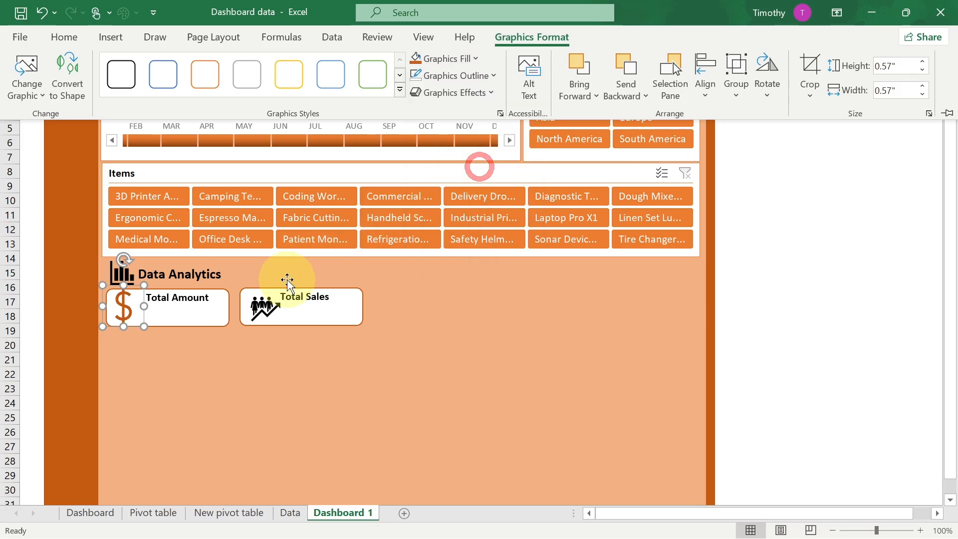
{"action": "left_click", "coordinate": [272, 277]}
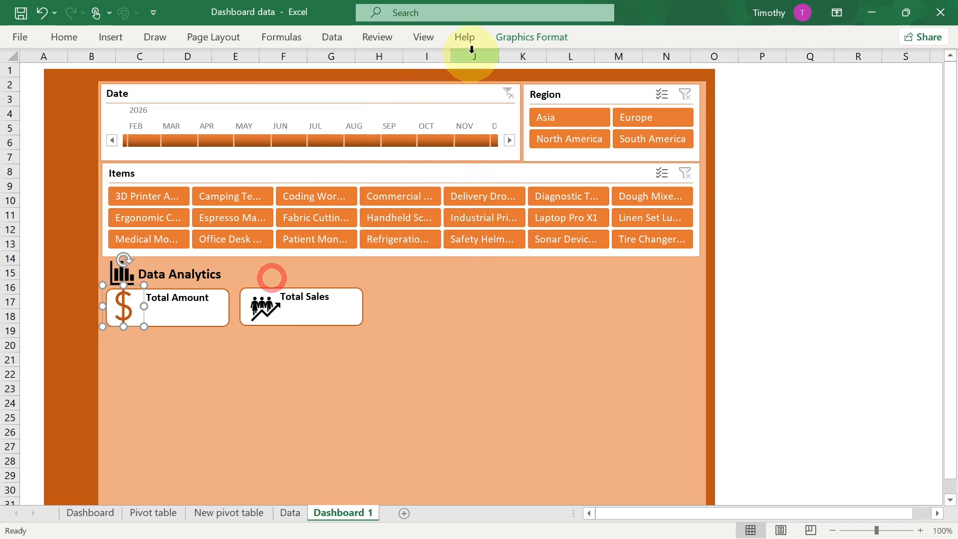
{"action": "left_click", "coordinate": [526, 35]}
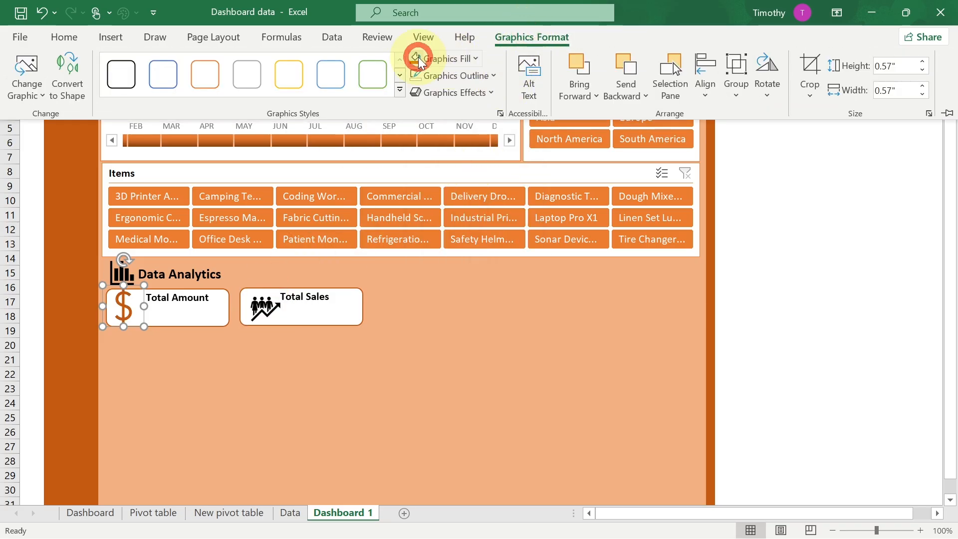
{"action": "left_click", "coordinate": [475, 59]}
{"action": "left_click", "coordinate": [478, 167]}
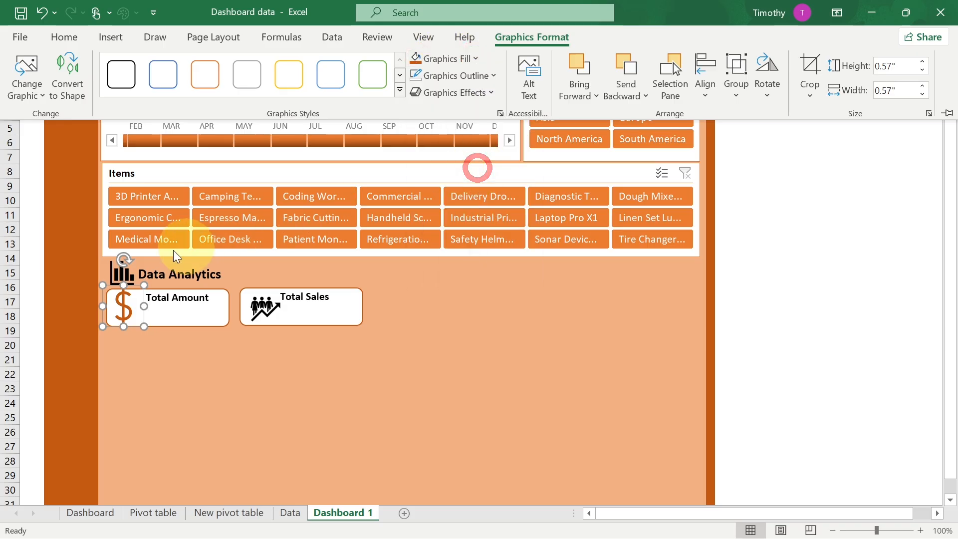
{"action": "left_click", "coordinate": [112, 271]}
{"action": "left_click", "coordinate": [120, 272]}
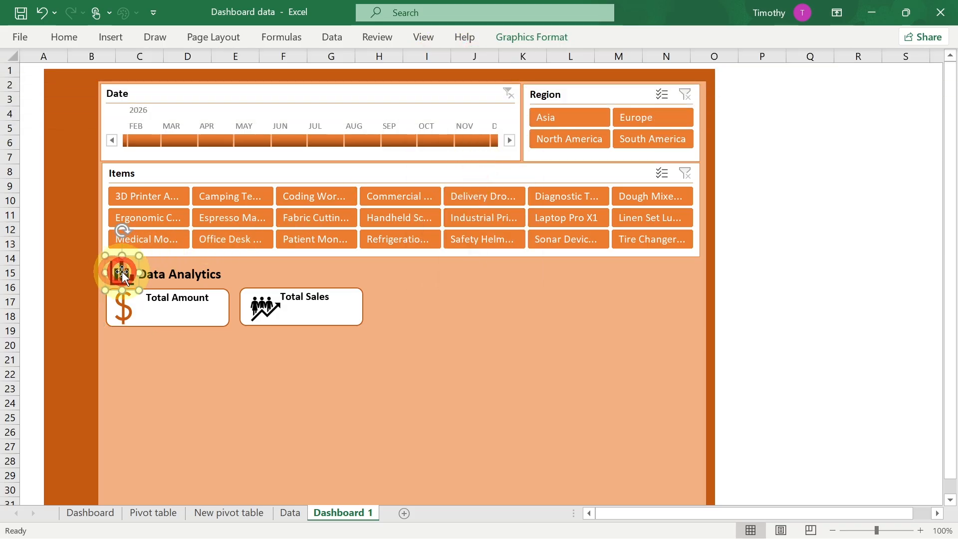
- Shorten the orange background shapes at the bottom of the dashboard area
{"action": "scroll", "coordinate": [393, 339], "scroll_direction": "down", "scroll_amount": 1}
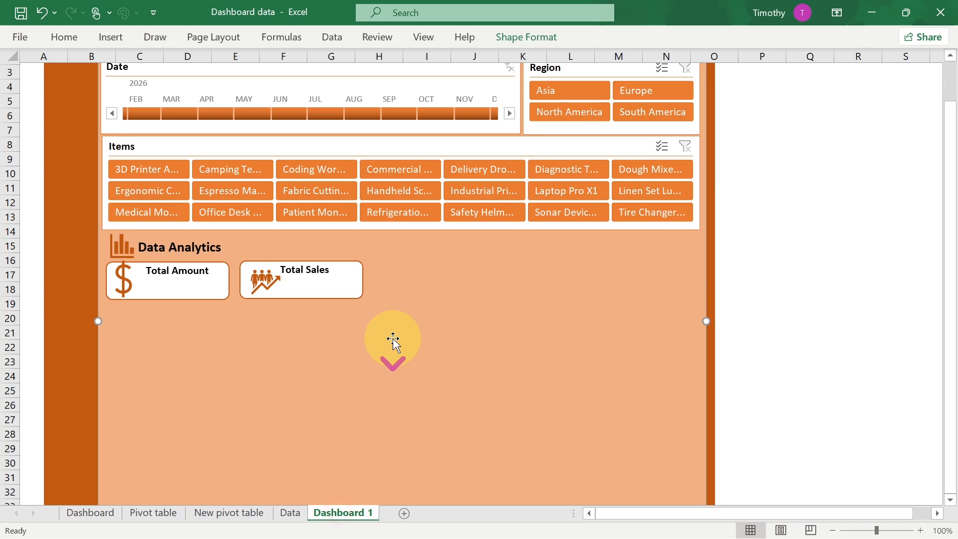
{"action": "scroll", "coordinate": [393, 339], "scroll_direction": "down", "scroll_amount": 5}
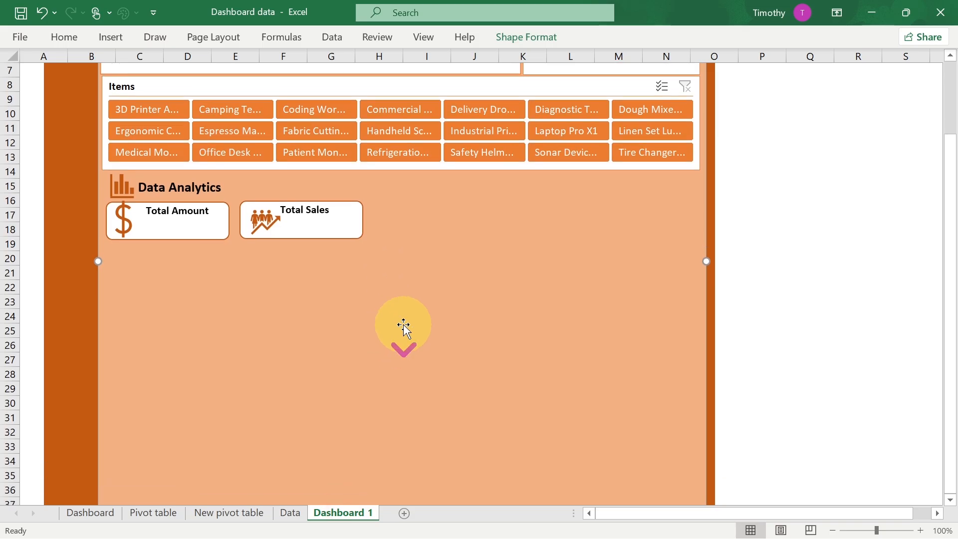
{"action": "left_click_drag", "start_coordinate": [404, 353], "coordinate": [403, 279]}
{"action": "left_click", "coordinate": [408, 335]}
{"action": "left_click_drag", "start_coordinate": [381, 363], "coordinate": [379, 289]}
{"action": "scroll", "coordinate": [496, 335], "scroll_direction": "up", "scroll_amount": 5}
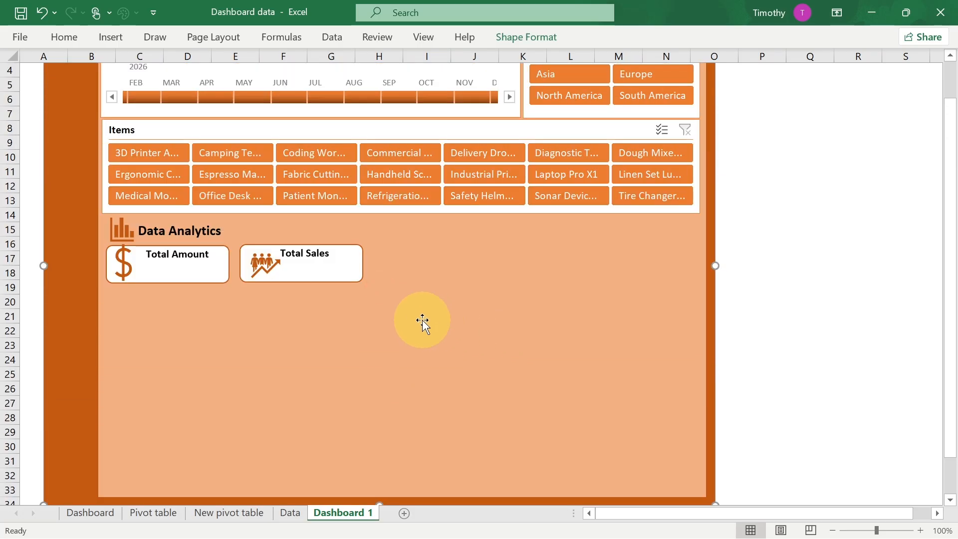
- Draw a large rectangle below the KPI boxes on the left half of the orange panel
{"action": "left_click", "coordinate": [111, 37]}
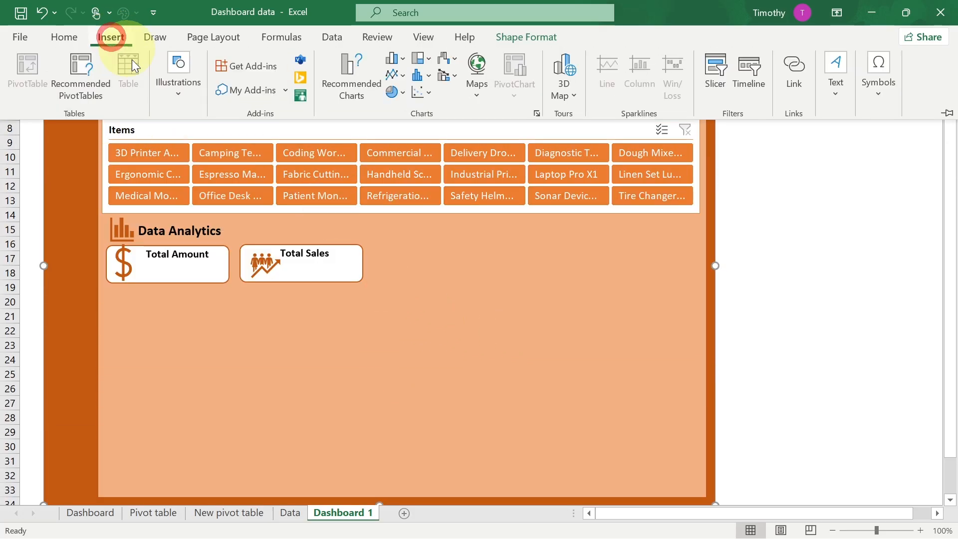
{"action": "left_click", "coordinate": [179, 95]}
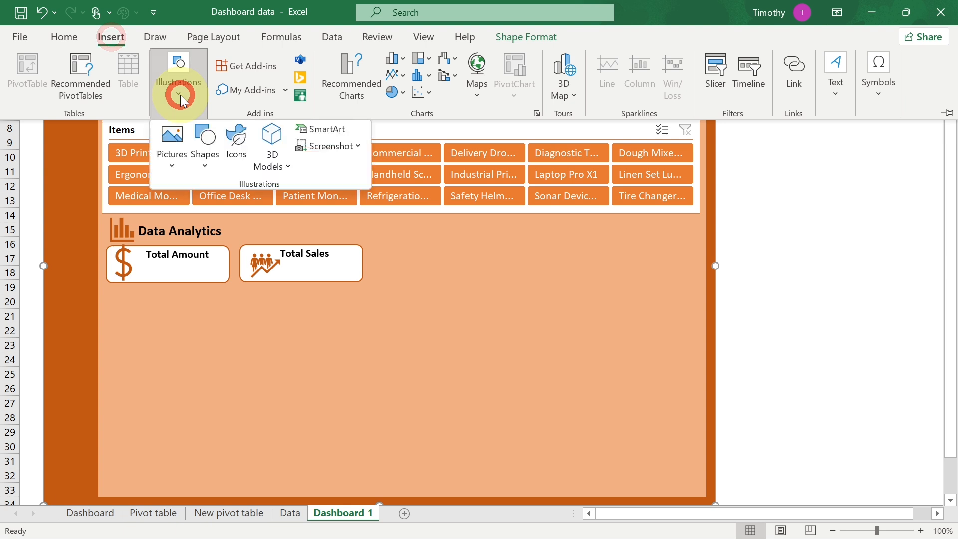
{"action": "left_click", "coordinate": [202, 161]}
{"action": "left_click", "coordinate": [244, 207]}
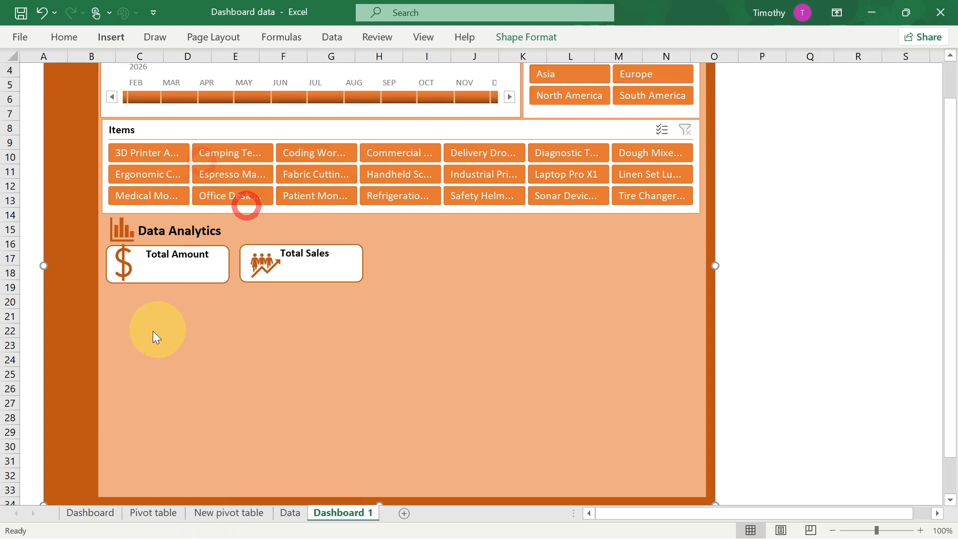
{"action": "mouse_move", "coordinate": [112, 291]}
{"action": "left_mouse_down"}
{"action": "mouse_move", "coordinate": [184, 351]}
{"action": "mouse_move", "coordinate": [362, 437]}
{"action": "mouse_move", "coordinate": [378, 455]}
{"action": "mouse_move", "coordinate": [375, 491]}
{"action": "left_mouse_up"}
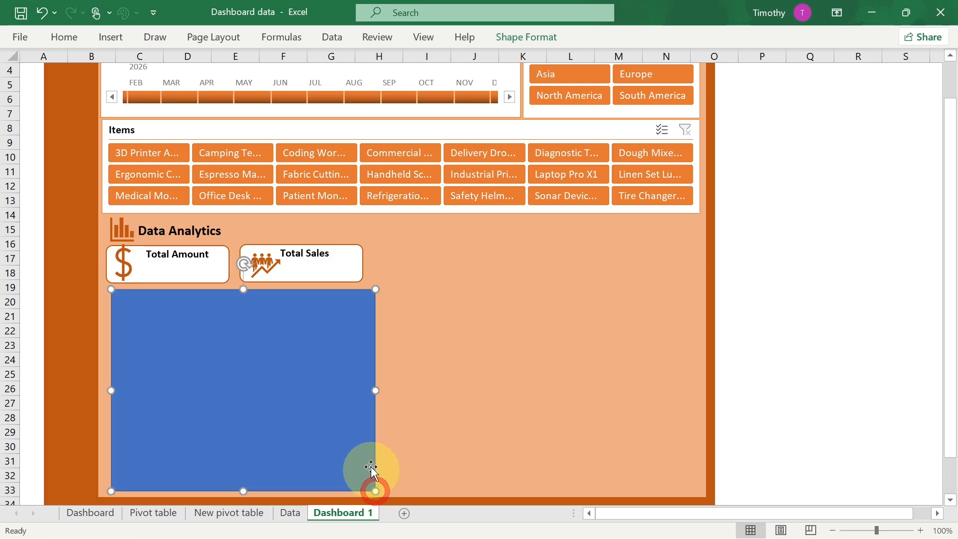
- Fill the new rectangle white and change its outline
{"action": "left_click", "coordinate": [543, 43]}
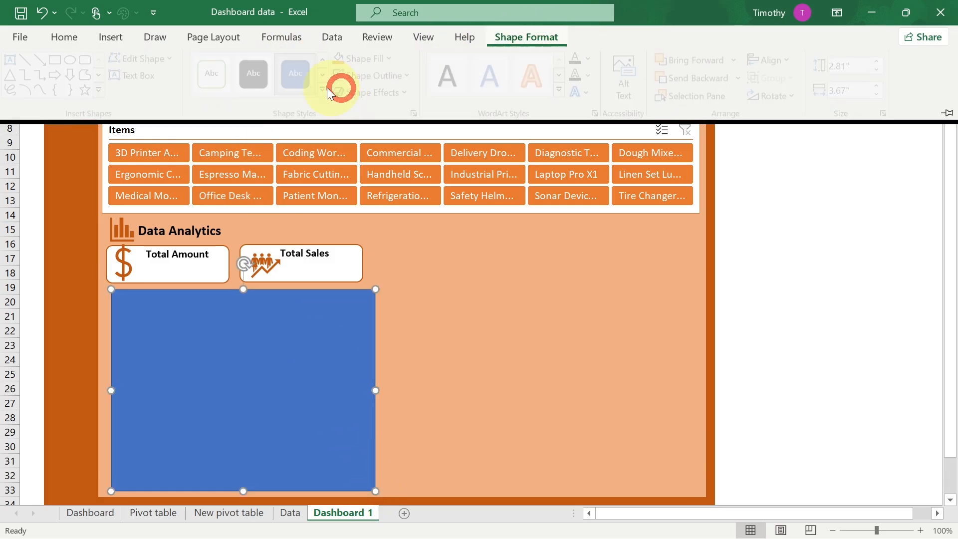
{"action": "left_click", "coordinate": [395, 58]}
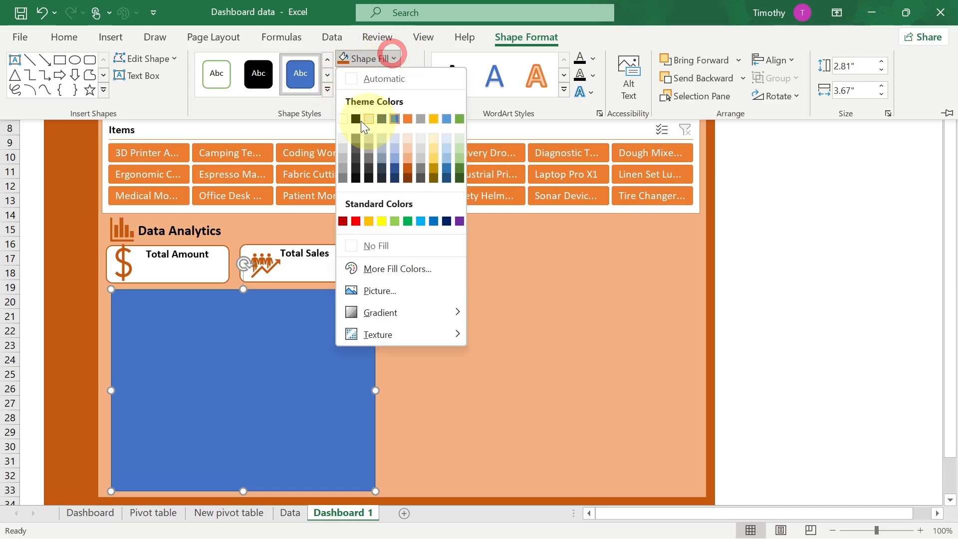
{"action": "left_click", "coordinate": [339, 119]}
{"action": "left_click", "coordinate": [411, 75]}
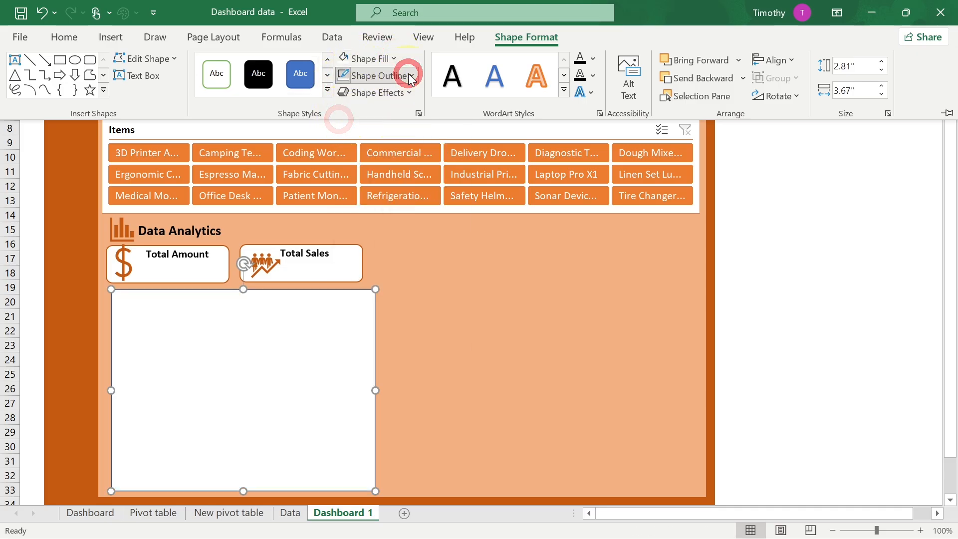
{"action": "left_click", "coordinate": [367, 259]}
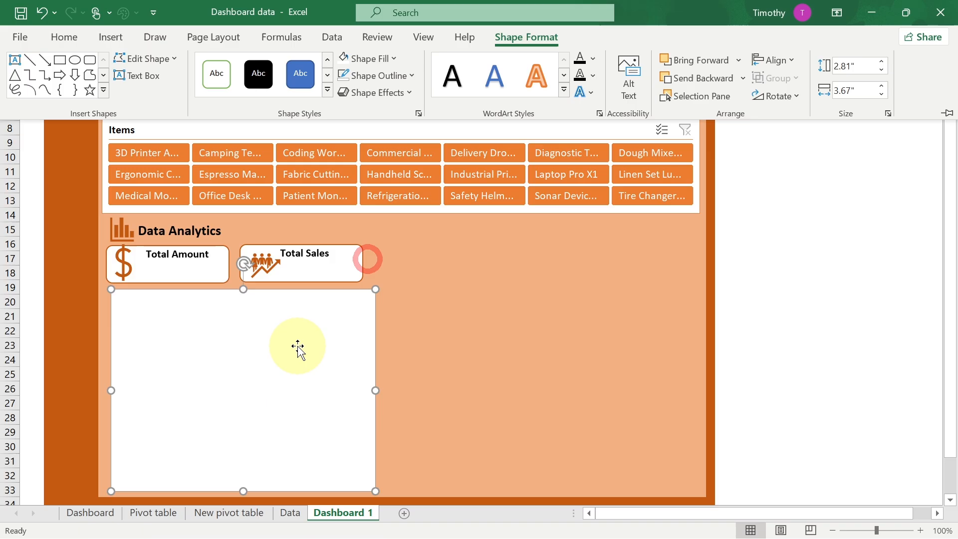
- Duplicate the white rectangle, move the copy to the right half under the Items slicer and resize it into a wide shorter panel
{"action": "key", "text": "ctrl+d"}
{"action": "left_click_drag", "start_coordinate": [272, 356], "coordinate": [527, 289]}
{"action": "left_click_drag", "start_coordinate": [391, 332], "coordinate": [597, 319]}
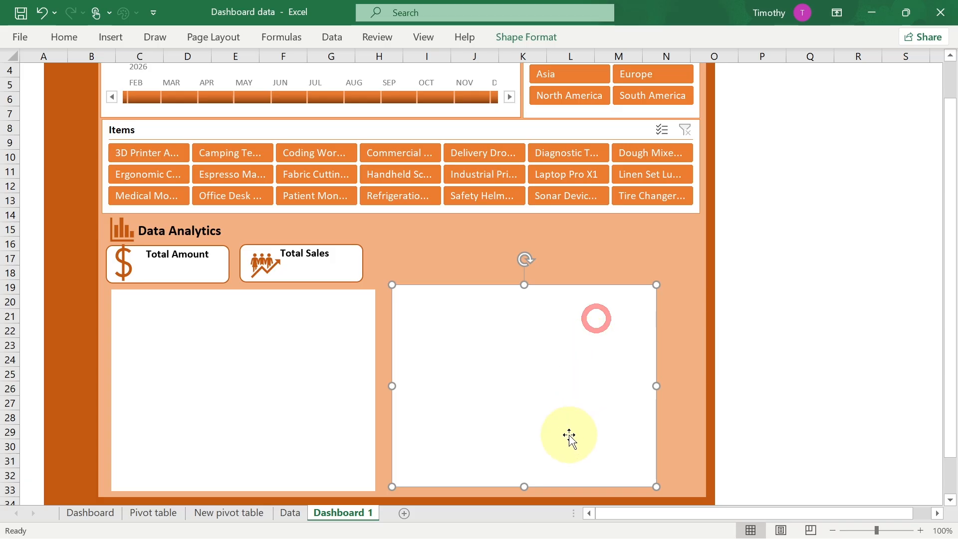
{"action": "left_click_drag", "start_coordinate": [523, 487], "coordinate": [524, 412]}
{"action": "left_click_drag", "start_coordinate": [524, 336], "coordinate": [530, 278]}
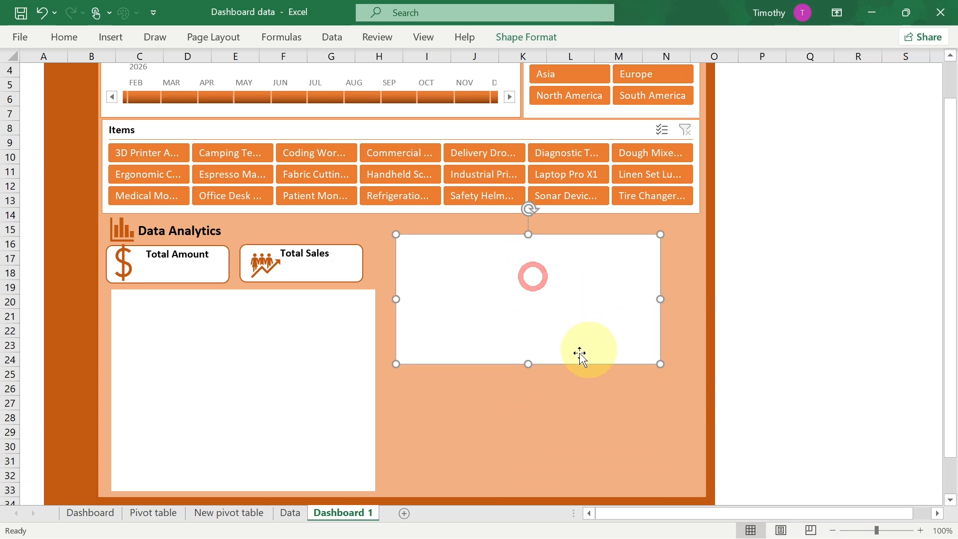
{"action": "left_click_drag", "start_coordinate": [528, 363], "coordinate": [528, 346]}
{"action": "left_click_drag", "start_coordinate": [530, 280], "coordinate": [541, 269]}
{"action": "left_click_drag", "start_coordinate": [539, 336], "coordinate": [539, 347]}
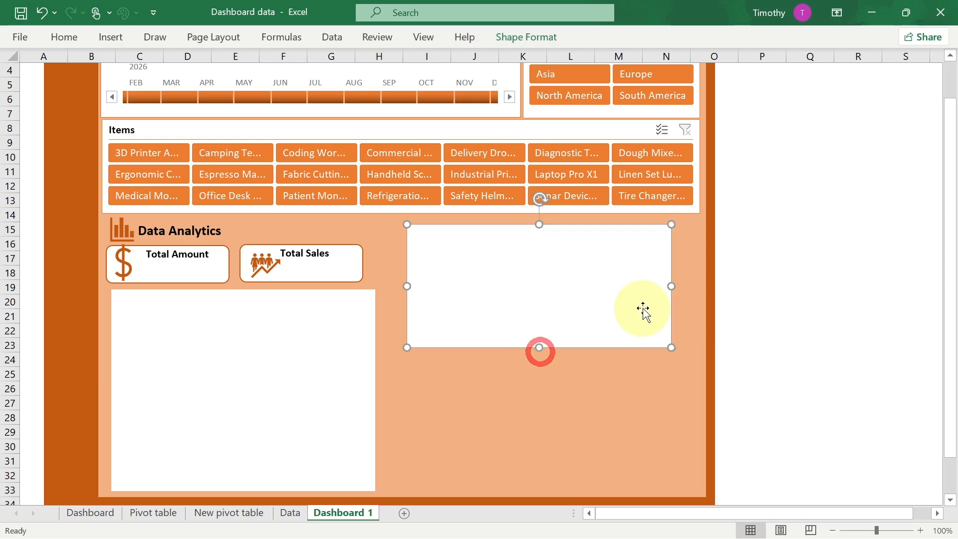
{"action": "left_click_drag", "start_coordinate": [670, 286], "coordinate": [702, 286]}
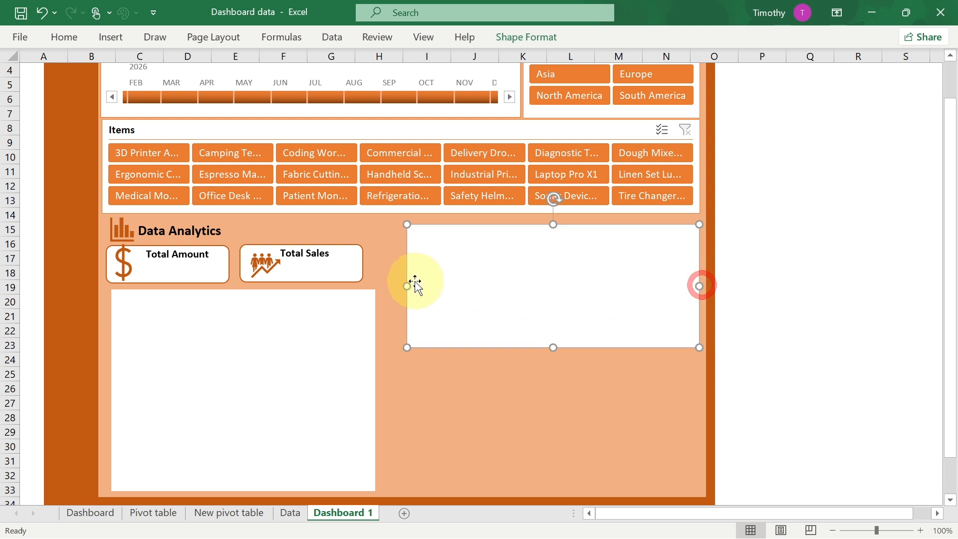
{"action": "left_click_drag", "start_coordinate": [402, 286], "coordinate": [389, 286]}
- Copy the right panel below itself and stretch it down to the bottom of the orange area
{"action": "key", "text": "ctrl"}
{"action": "left_click_drag", "start_coordinate": [528, 274], "coordinate": [517, 387]}
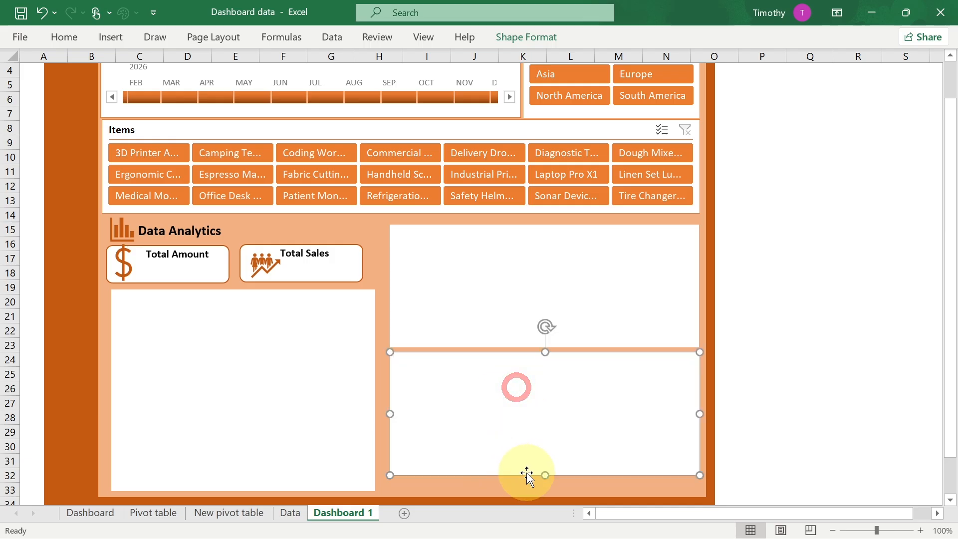
{"action": "left_click_drag", "start_coordinate": [545, 475], "coordinate": [547, 490]}
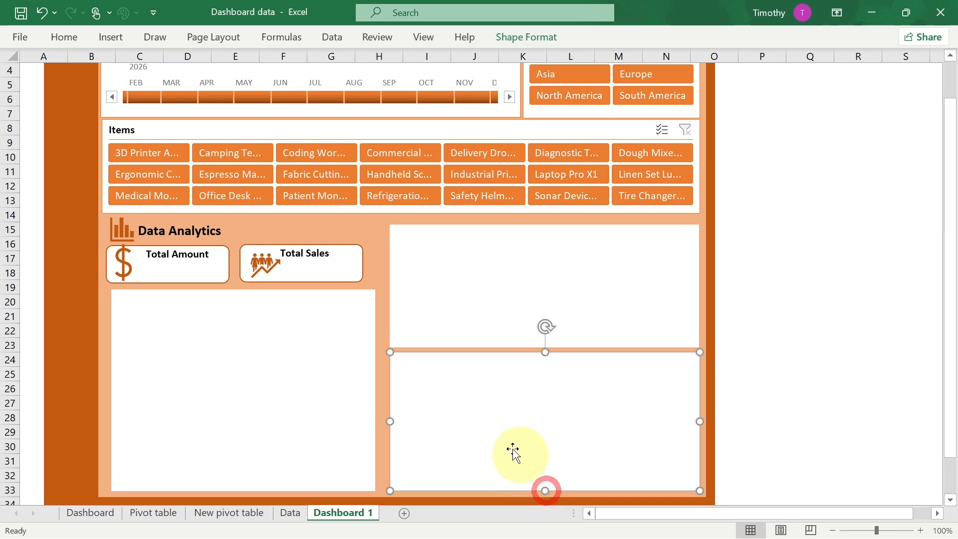
- Widen the left white rectangle and the Total Sales box slightly to line up with the right panels
{"action": "left_click", "coordinate": [324, 397]}
{"action": "left_click_drag", "start_coordinate": [375, 393], "coordinate": [382, 393]}
{"action": "left_click", "coordinate": [362, 264]}
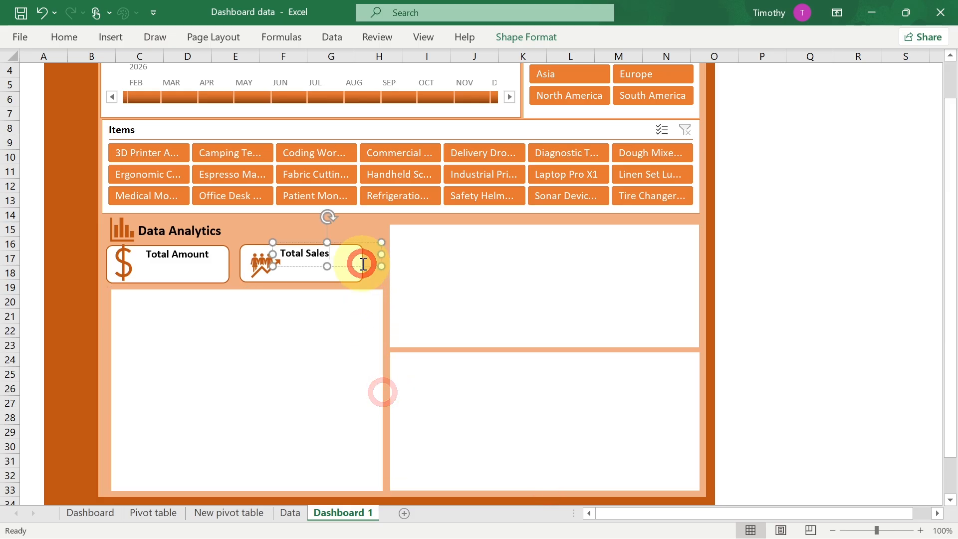
{"action": "left_click_drag", "start_coordinate": [363, 263], "coordinate": [382, 265]}
- Compare the layout with the finished reference Dashboard sheet and return to Dashboard 1
{"action": "left_click", "coordinate": [101, 513]}
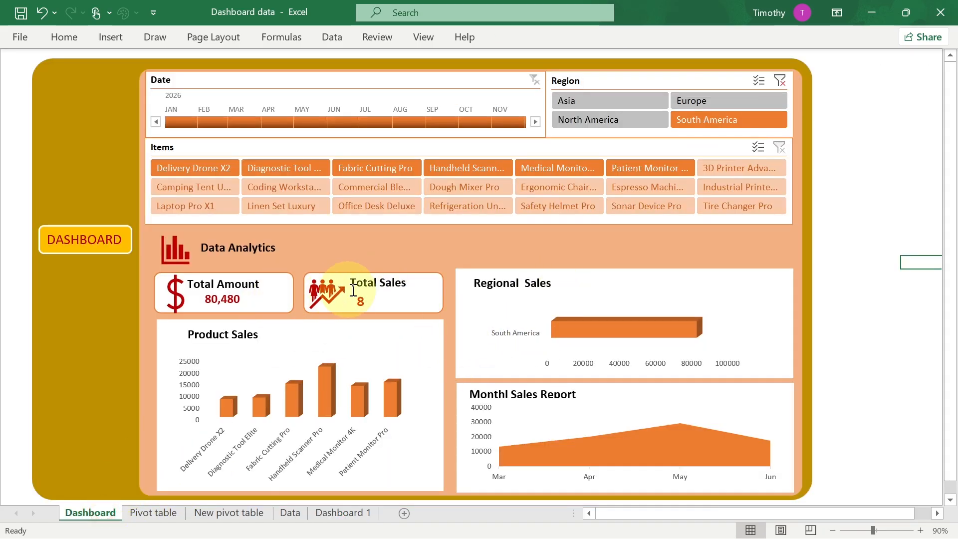
{"action": "left_click", "coordinate": [344, 514]}
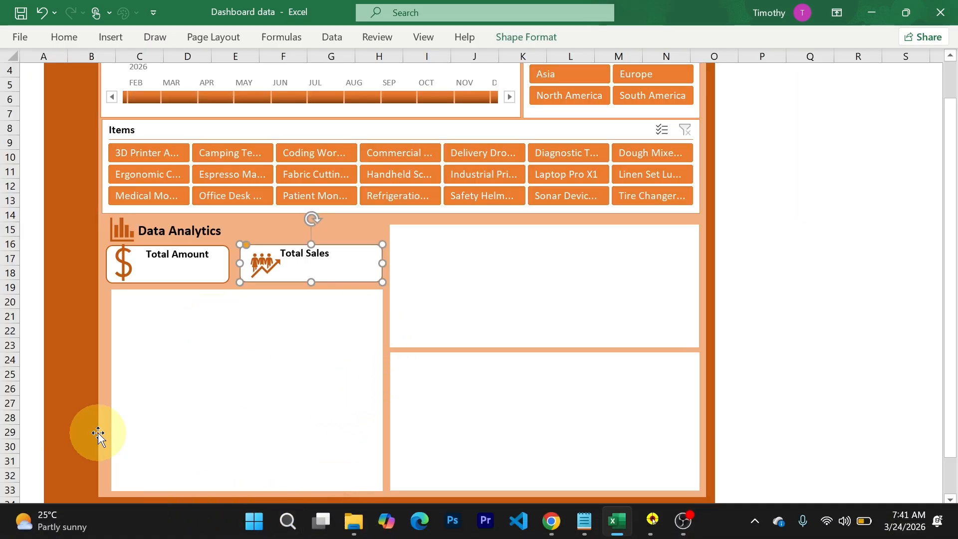
{"action": "left_click", "coordinate": [89, 519]}
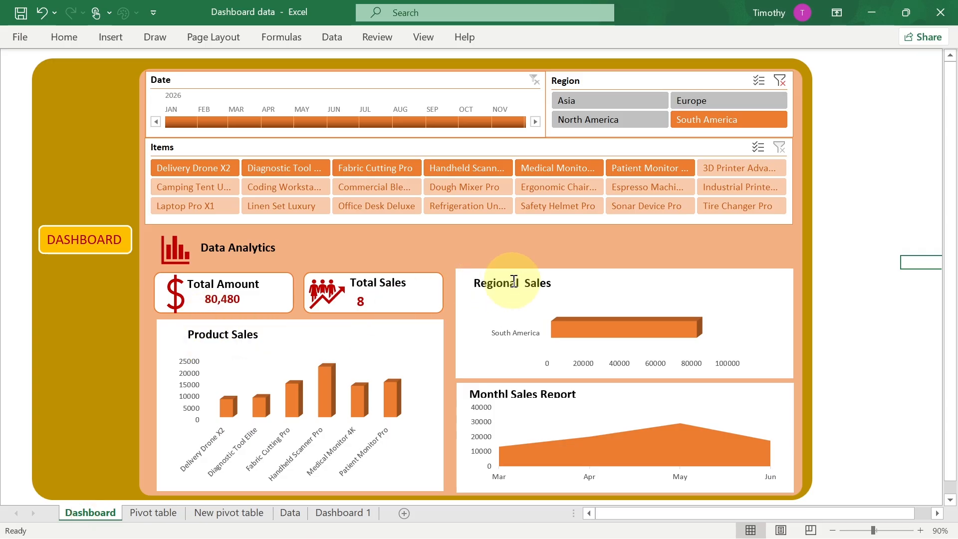
{"action": "left_click", "coordinate": [337, 512]}
- Duplicate the Total Amount label, move the copy into the left white panel and rename it Product Sales
{"action": "left_click", "coordinate": [176, 264]}
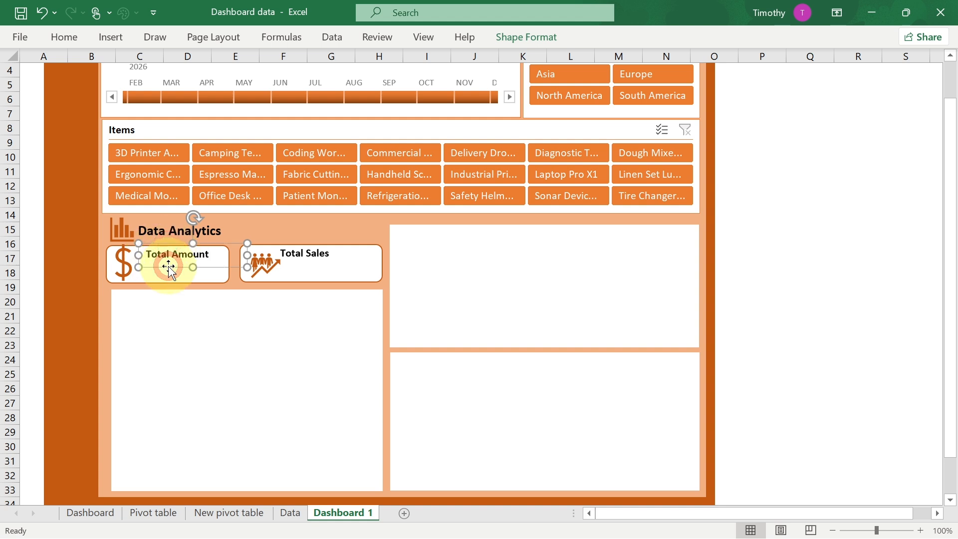
{"action": "key", "text": "ctrl+d"}
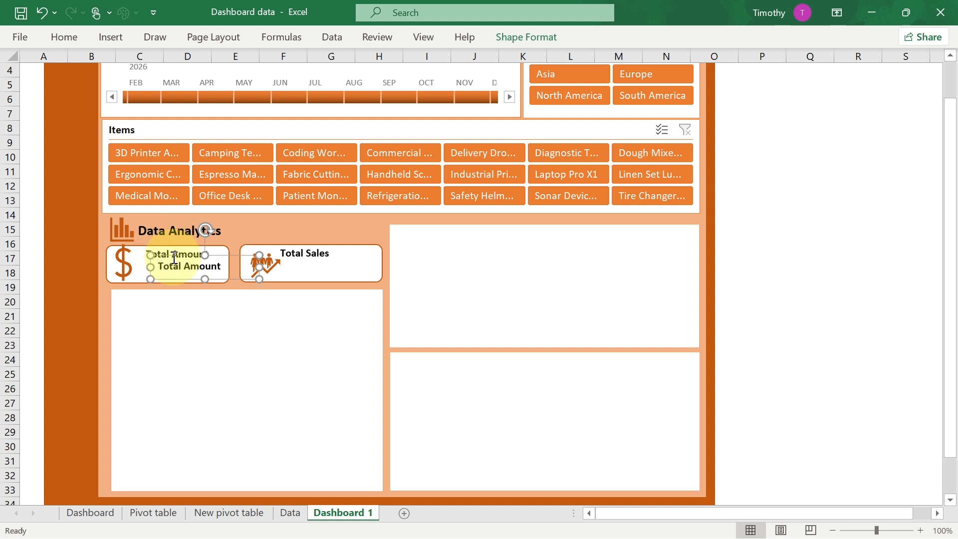
{"action": "left_click_drag", "start_coordinate": [176, 257], "coordinate": [139, 289]}
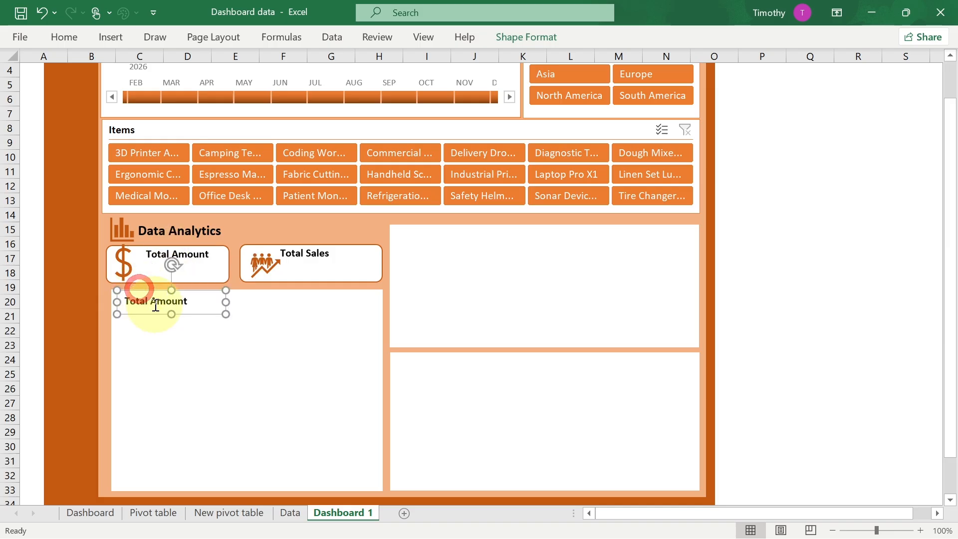
{"action": "key", "text": "ctrl+a"}
{"action": "type", "text": "Prod"}
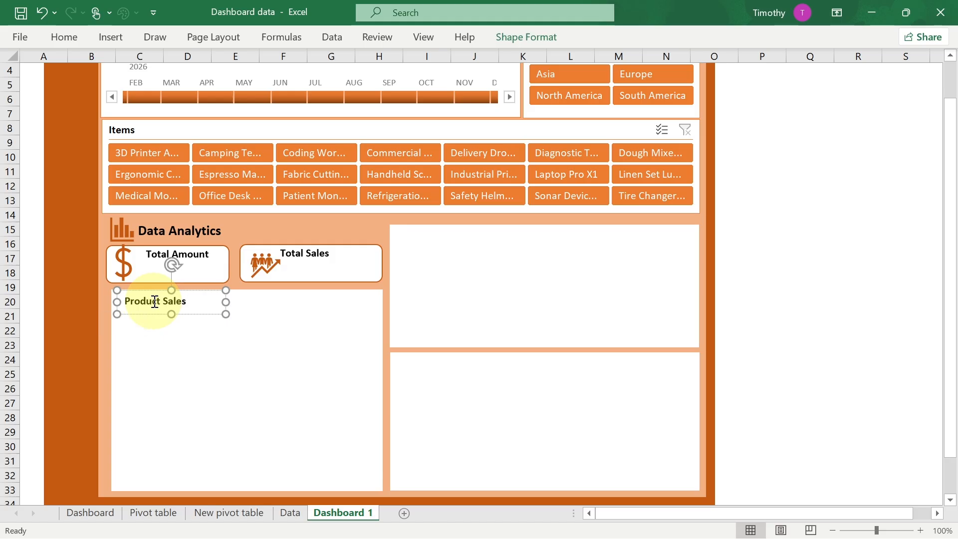
- Duplicate the Total Amount label, move the copy into the upper right white panel and rename it Regional Sales
{"action": "left_click", "coordinate": [181, 319]}
{"action": "left_click", "coordinate": [156, 299]}
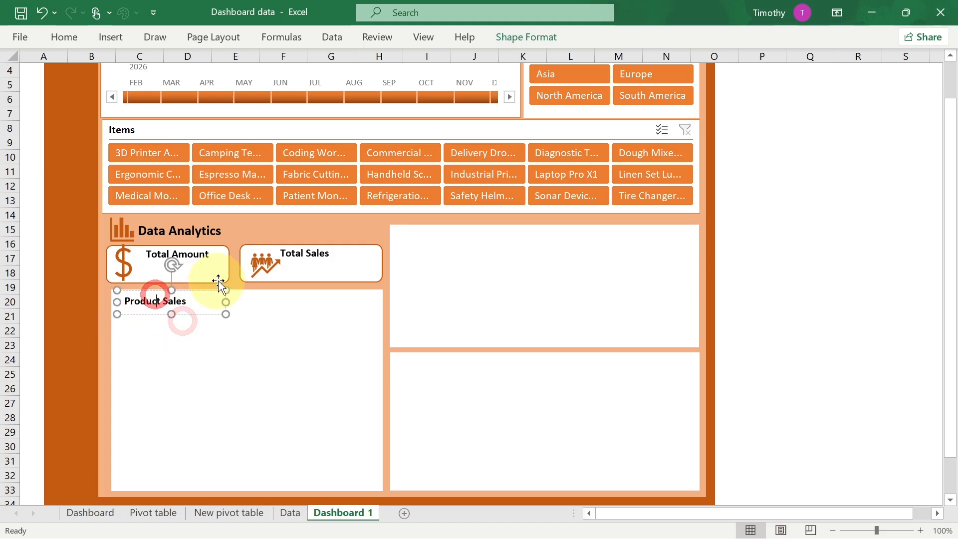
{"action": "left_click_drag", "start_coordinate": [218, 280], "coordinate": [164, 295]}
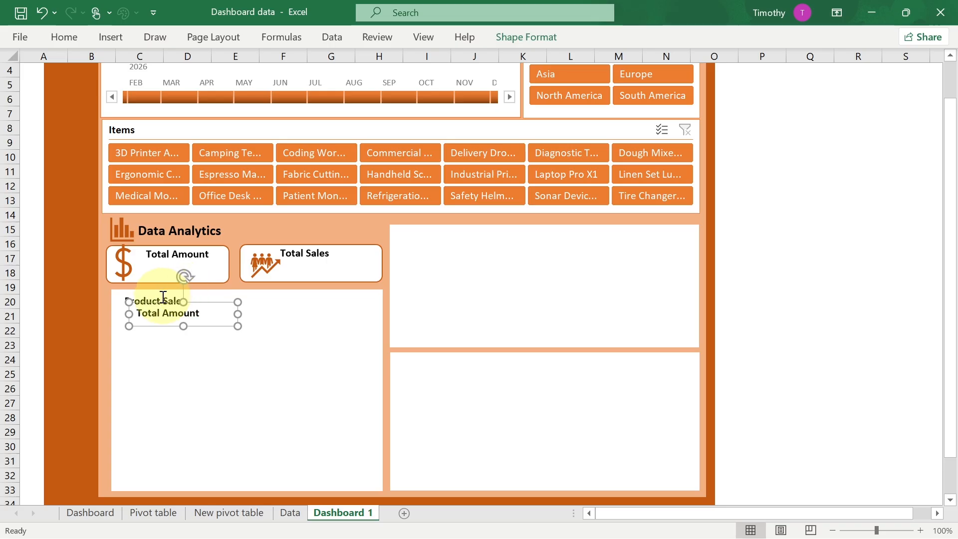
{"action": "left_click_drag", "start_coordinate": [162, 307], "coordinate": [427, 230]}
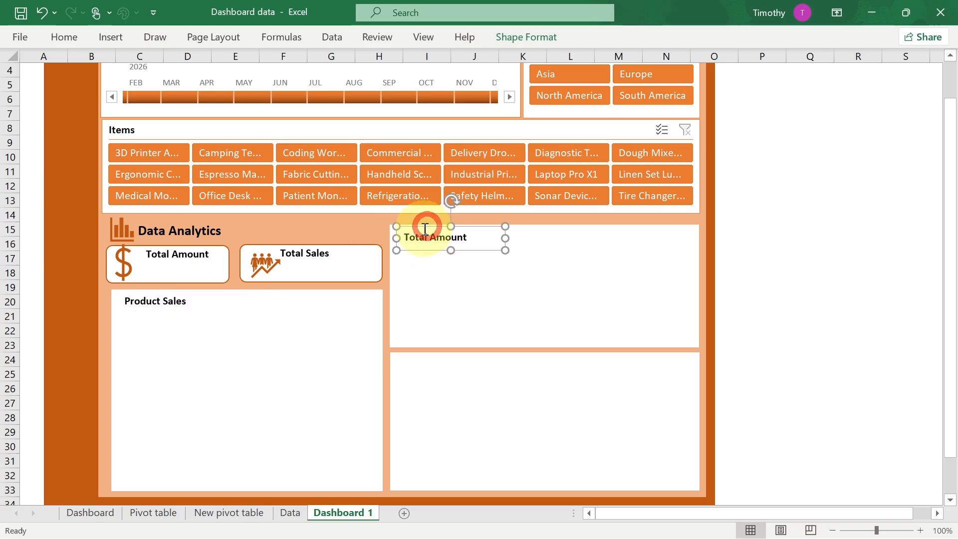
{"action": "triple_click", "coordinate": [424, 238]}
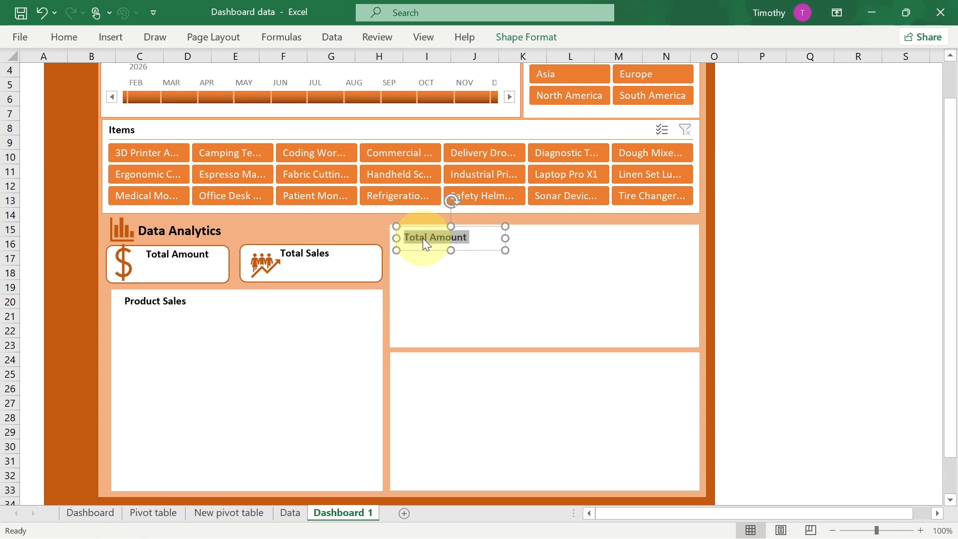
{"action": "type", "text": "Regional Sales"}
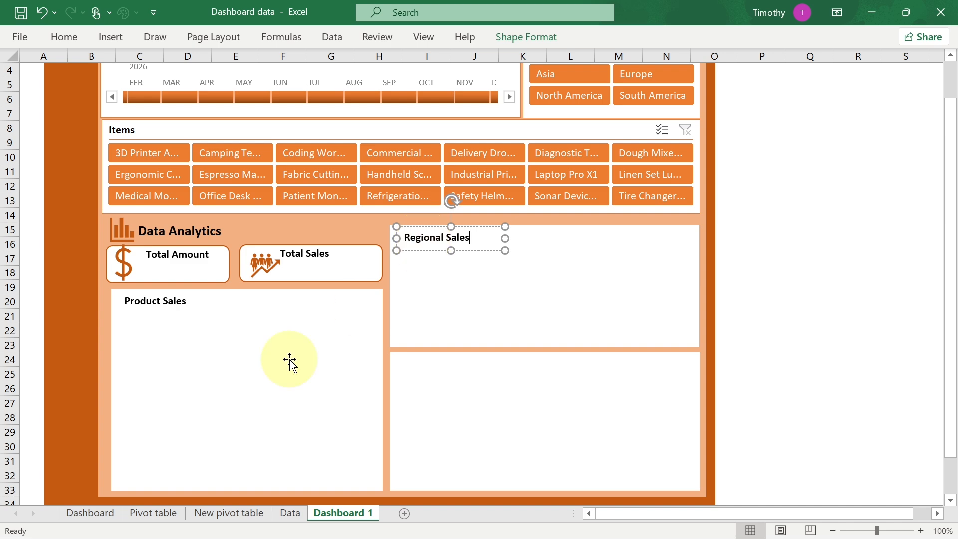
- Paste another label copy into the lower right panel, rename it Monthly Sales Report and widen it to fit on one line
{"action": "left_click", "coordinate": [79, 514]}
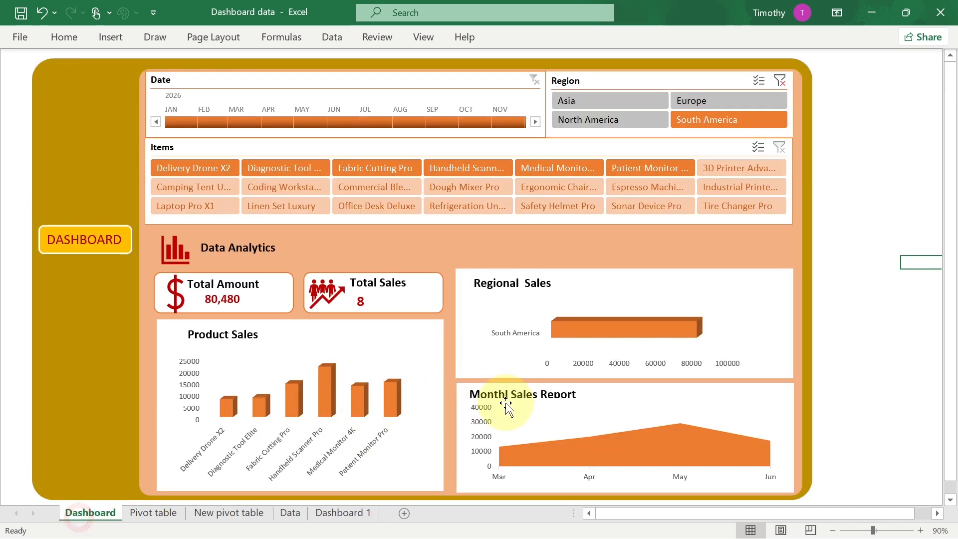
{"action": "left_click", "coordinate": [338, 513]}
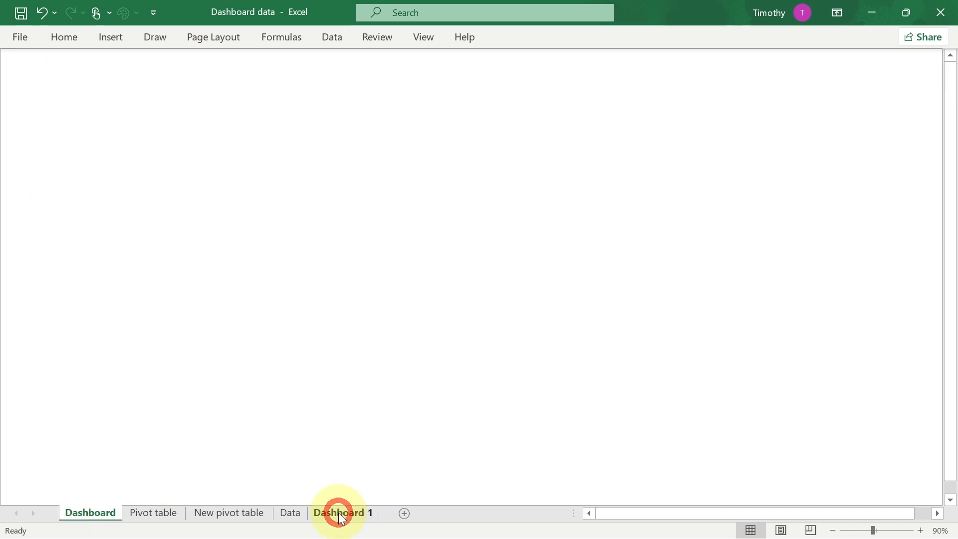
{"action": "key", "text": "ctrl+v"}
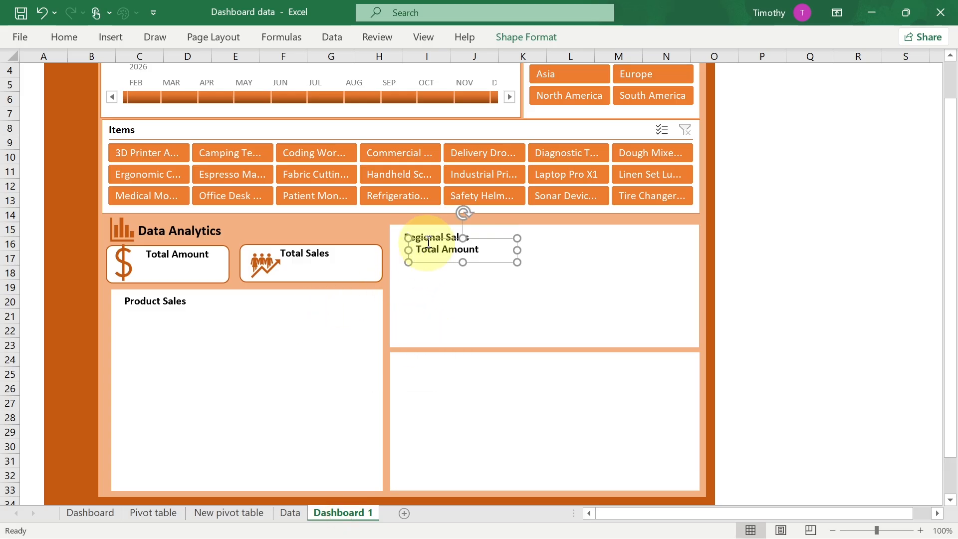
{"action": "left_click_drag", "start_coordinate": [431, 238], "coordinate": [414, 358]}
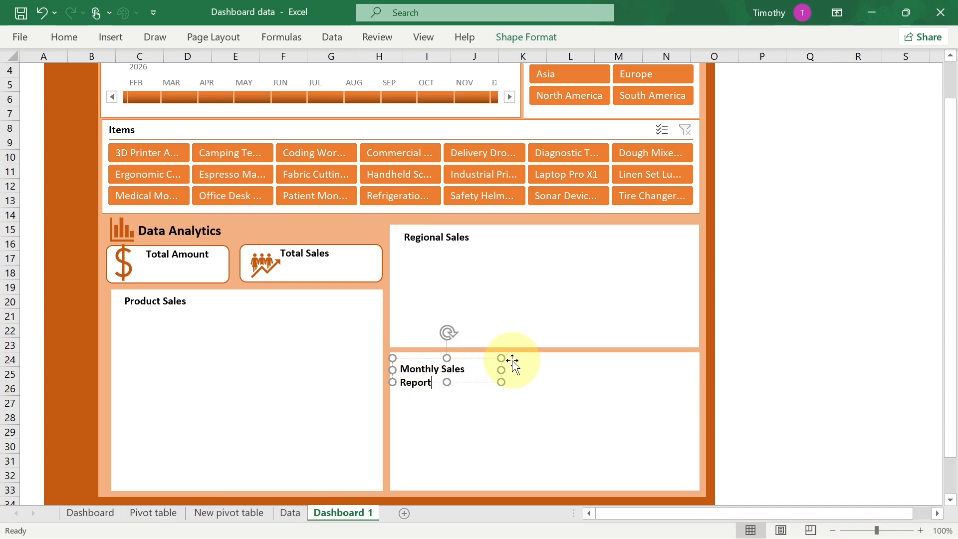
{"action": "left_click_drag", "start_coordinate": [500, 370], "coordinate": [541, 371]}
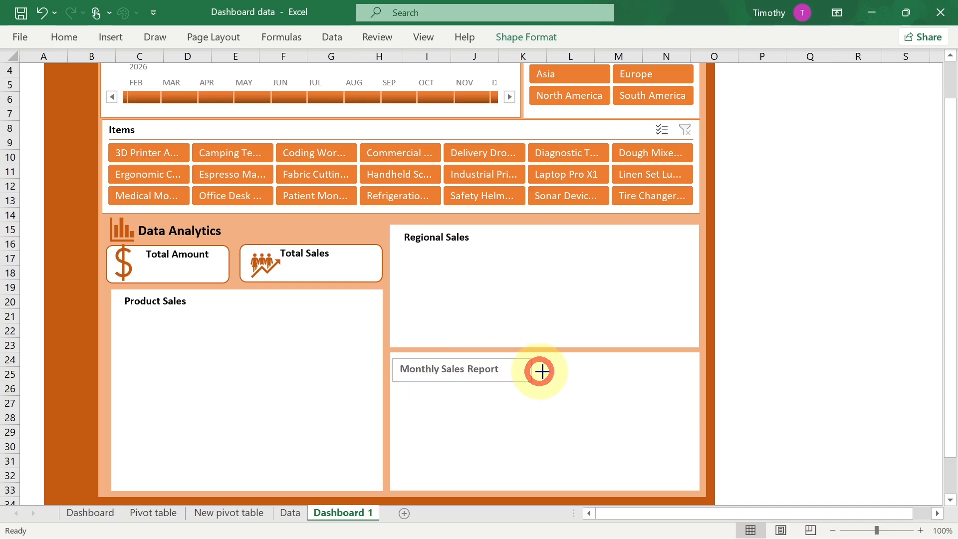
{"action": "left_click", "coordinate": [489, 398]}
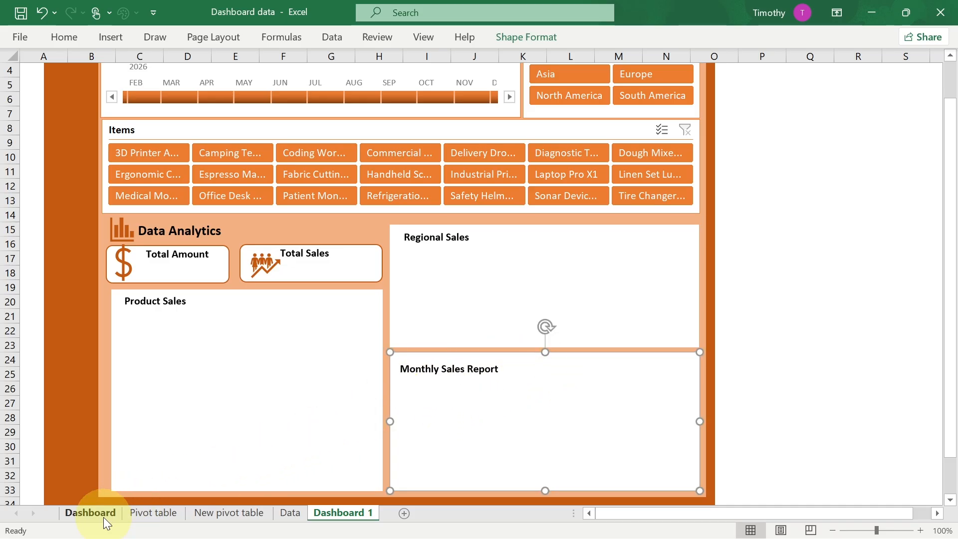
- On the New pivot table sheet, shrink the Items slicer and move it below the Region slicer
{"action": "left_click", "coordinate": [86, 514]}
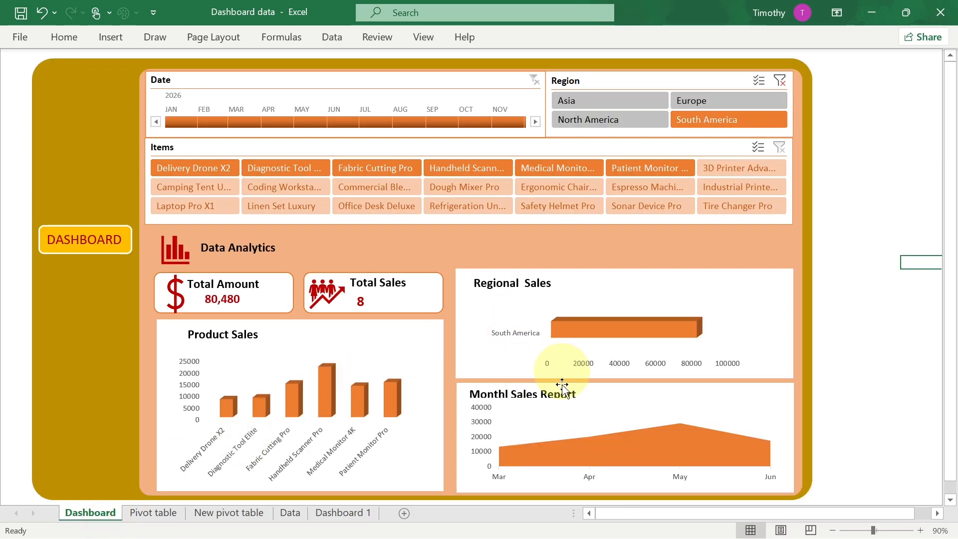
{"action": "left_click", "coordinate": [330, 511]}
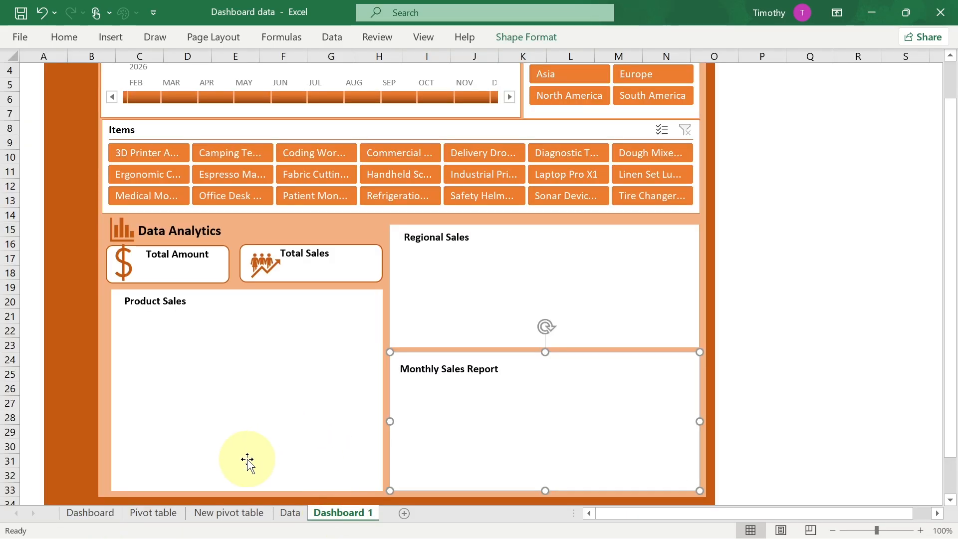
{"action": "left_click", "coordinate": [223, 512]}
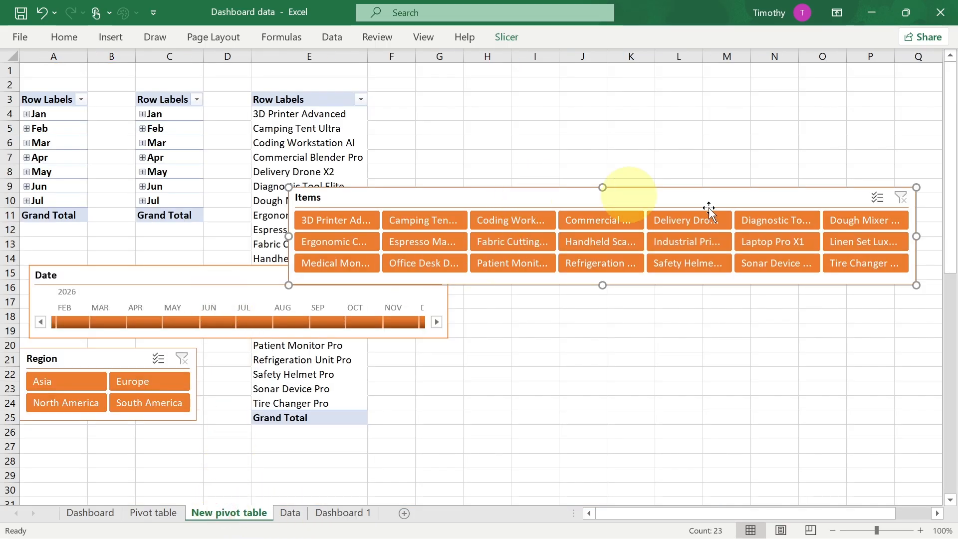
{"action": "left_click_drag", "start_coordinate": [916, 186], "coordinate": [524, 209]}
{"action": "left_click_drag", "start_coordinate": [379, 217], "coordinate": [120, 428]}
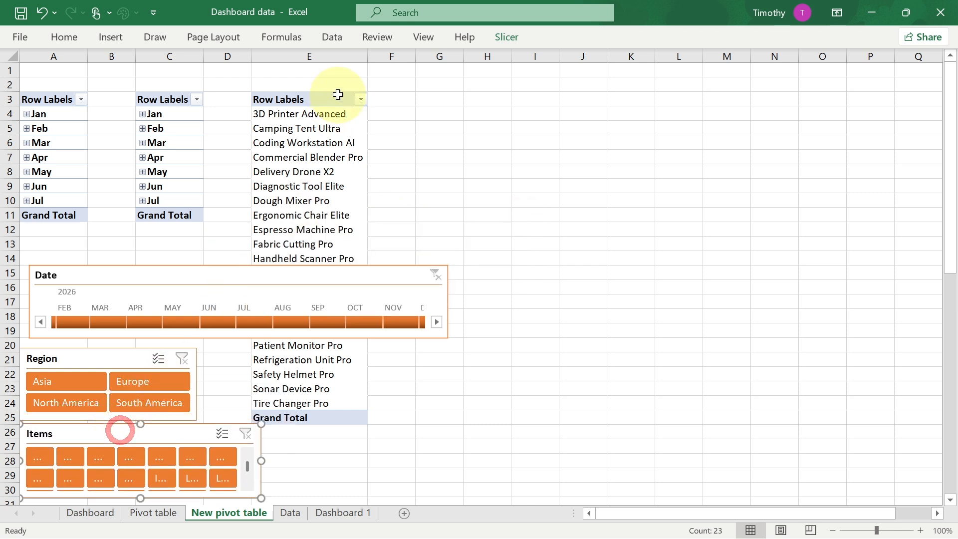
- Copy the months PivotTable in column C and paste the copy at cell G3
{"action": "left_click", "coordinate": [168, 100]}
{"action": "left_click_drag", "start_coordinate": [166, 113], "coordinate": [152, 215]}
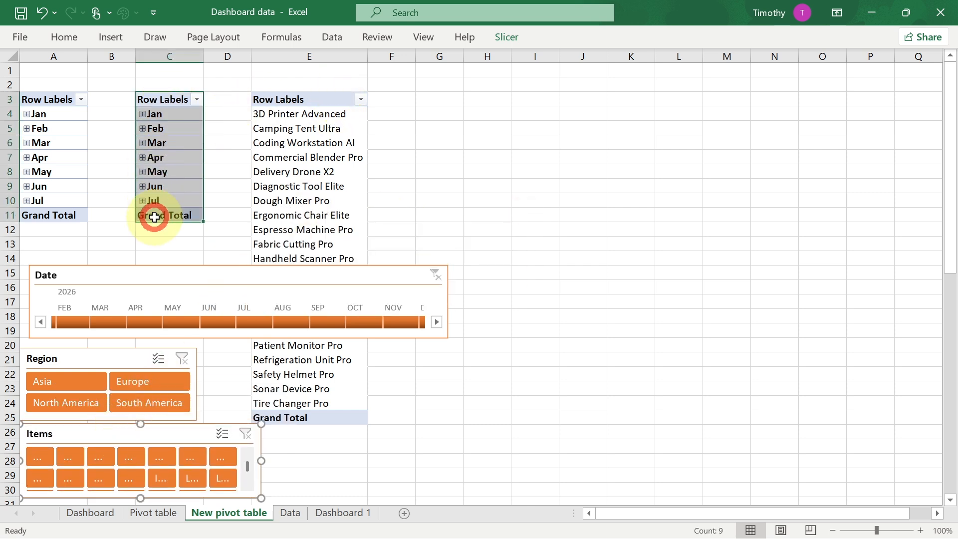
{"action": "key", "text": "ctrl+c"}
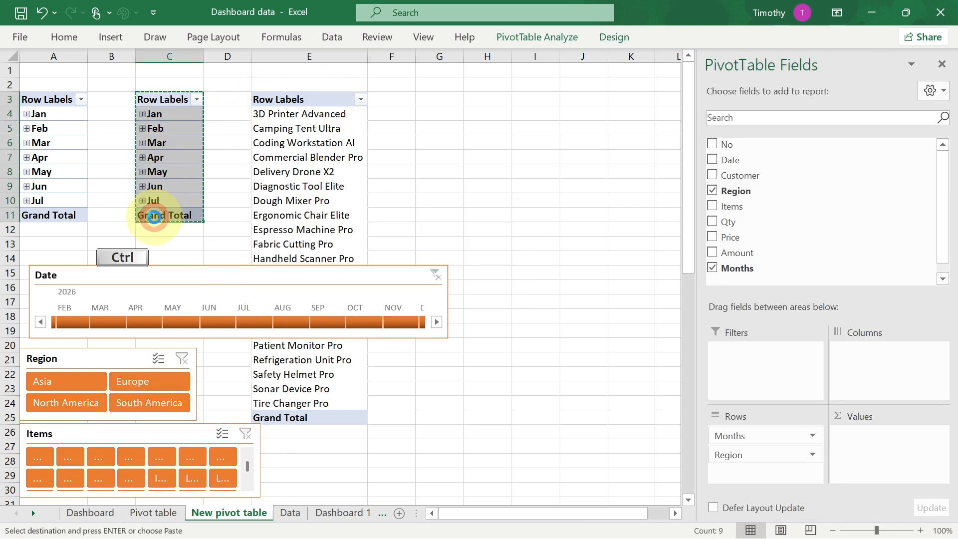
{"action": "left_click", "coordinate": [432, 96]}
{"action": "key", "text": "ctrl+v"}
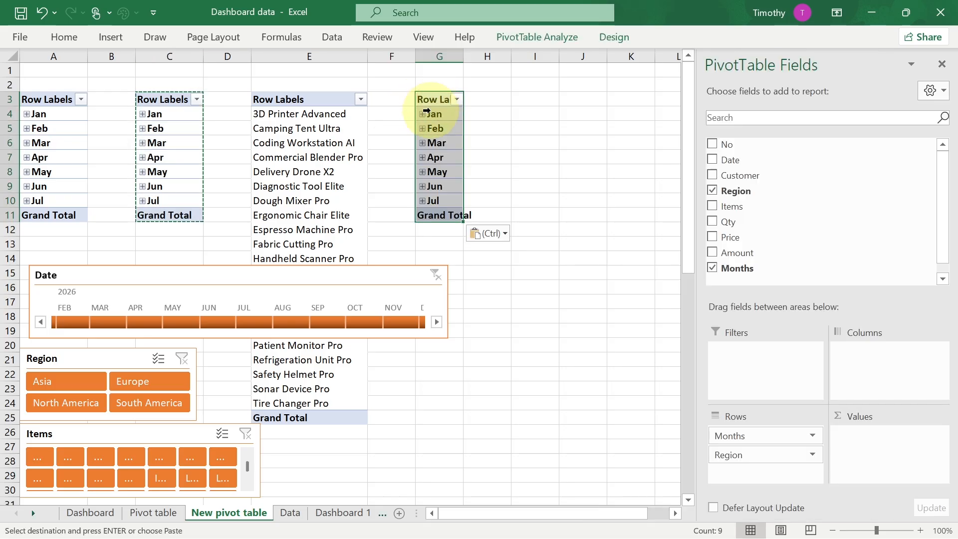
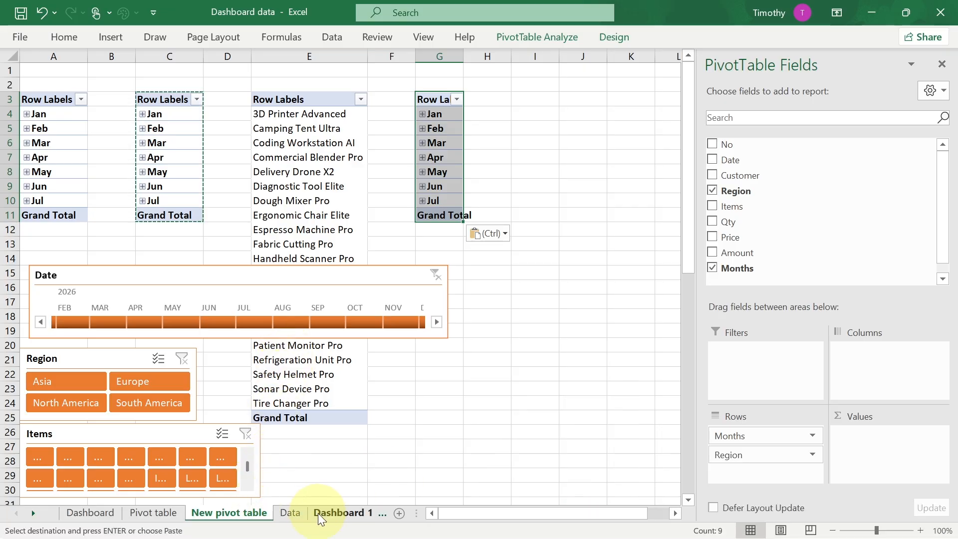
- Rebuild the copied PivotTable at G3 with Items as rows and Sum of Amount as values, removing Months and Region
{"action": "left_click", "coordinate": [328, 514]}
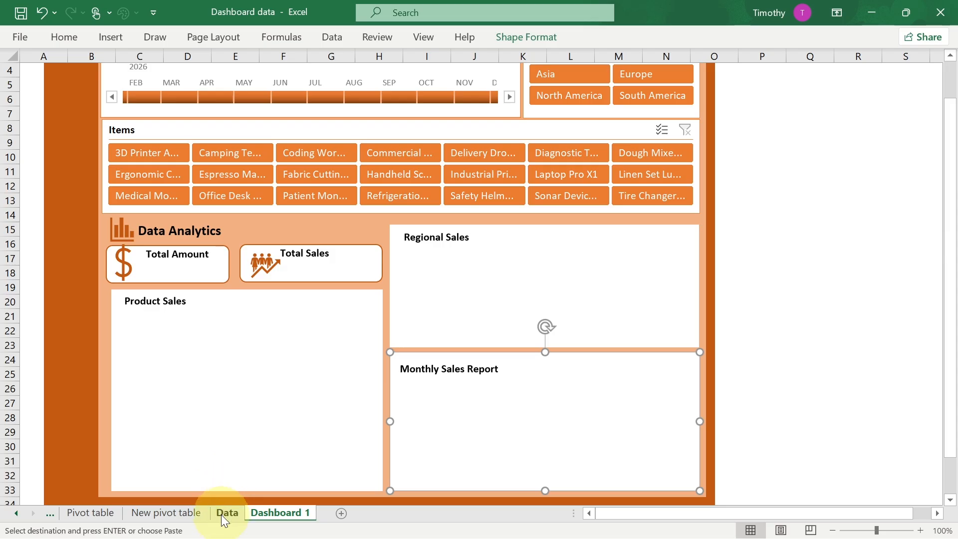
{"action": "left_click", "coordinate": [185, 514]}
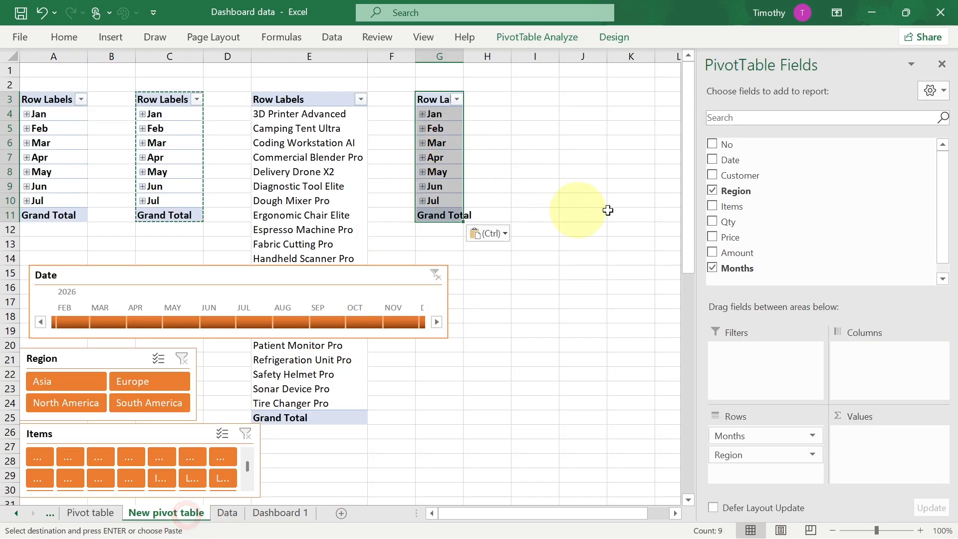
{"action": "left_click", "coordinate": [712, 188]}
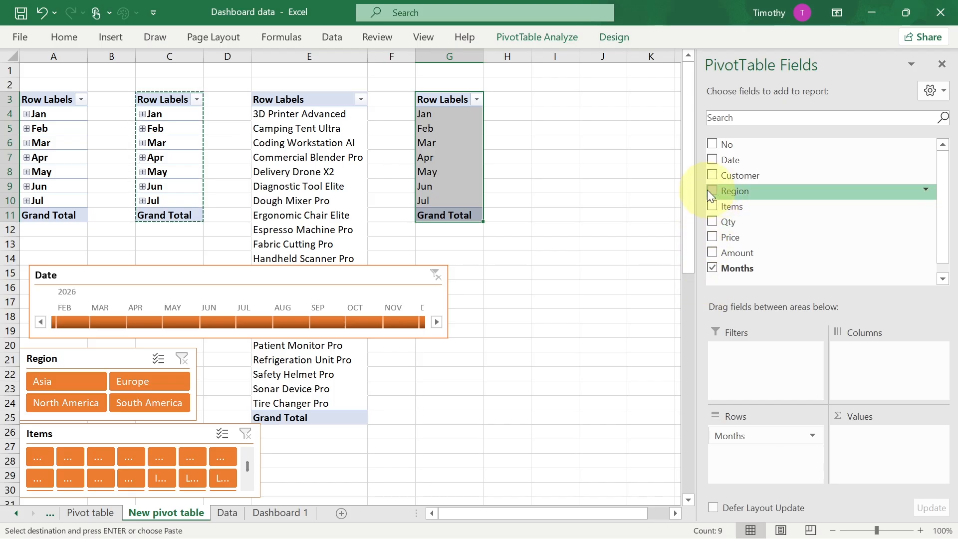
{"action": "left_click", "coordinate": [711, 207]}
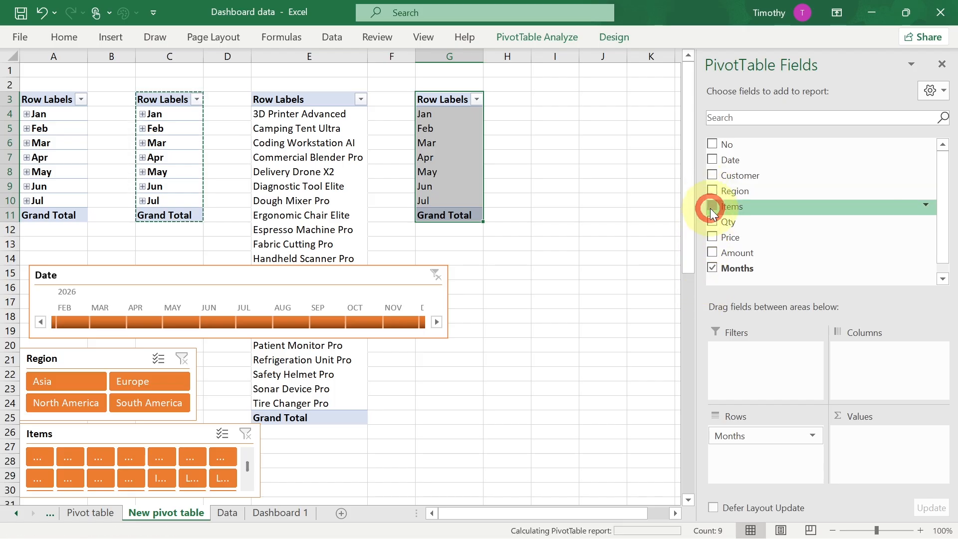
{"action": "left_click", "coordinate": [712, 267]}
{"action": "left_click", "coordinate": [711, 253]}
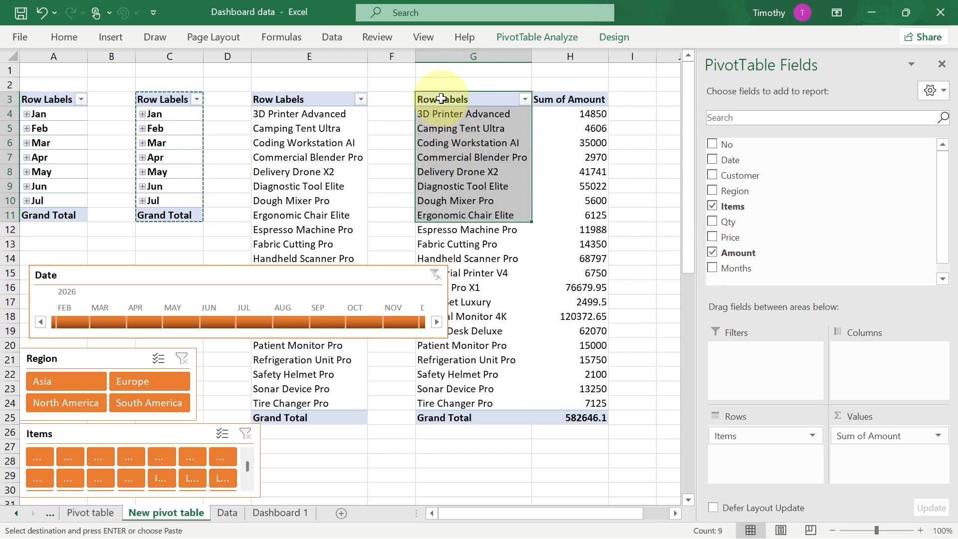
- Select the Items PivotTable and insert a 3-D Clustered Column PivotChart from it
{"action": "left_click_drag", "start_coordinate": [443, 99], "coordinate": [567, 417]}
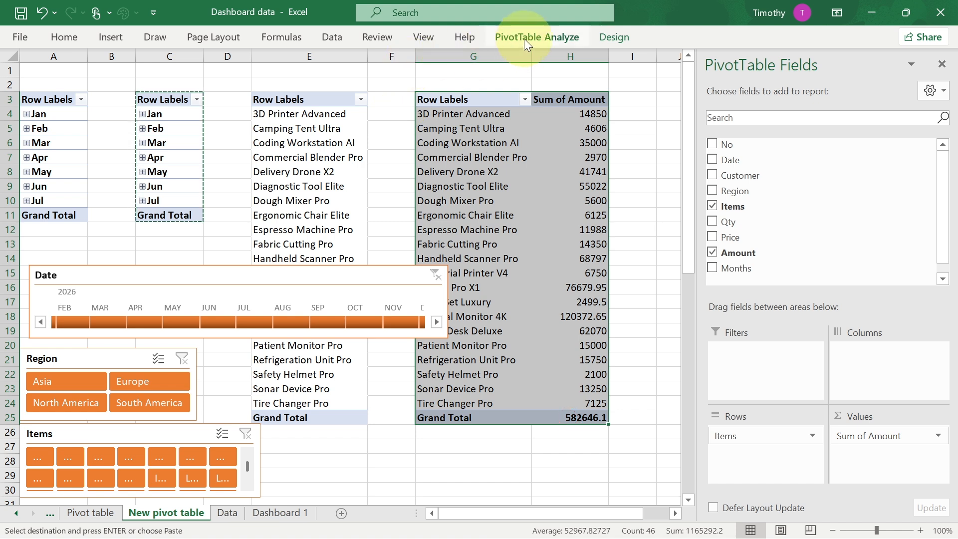
{"action": "left_click", "coordinate": [116, 38]}
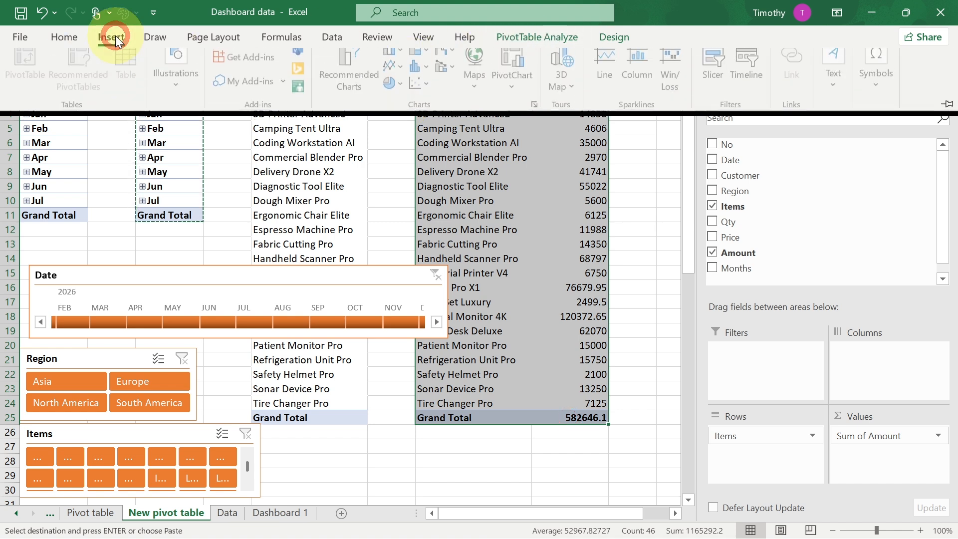
{"action": "left_click", "coordinate": [403, 55]}
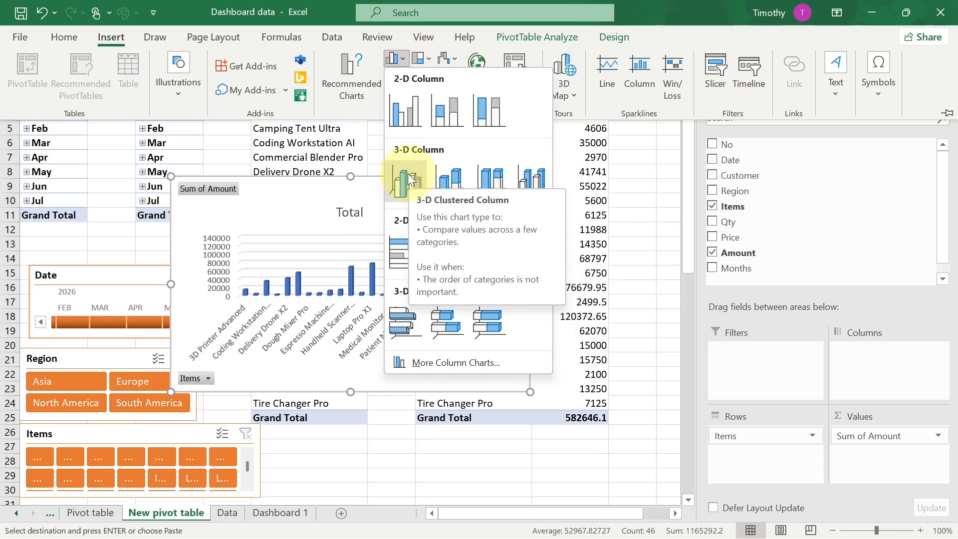
{"action": "left_click", "coordinate": [409, 179]}
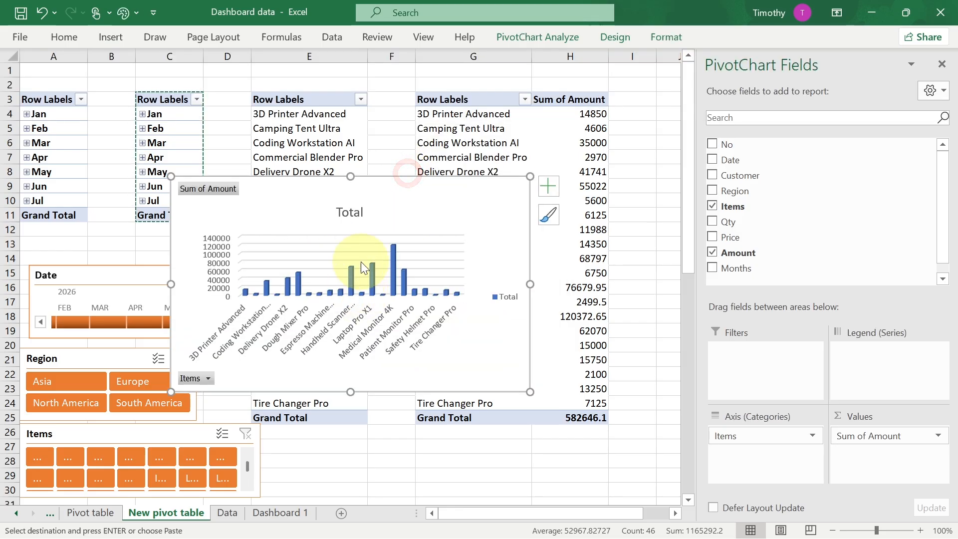
- Move the new chart slightly and hide all field buttons on it
{"action": "left_click_drag", "start_coordinate": [375, 192], "coordinate": [413, 190]}
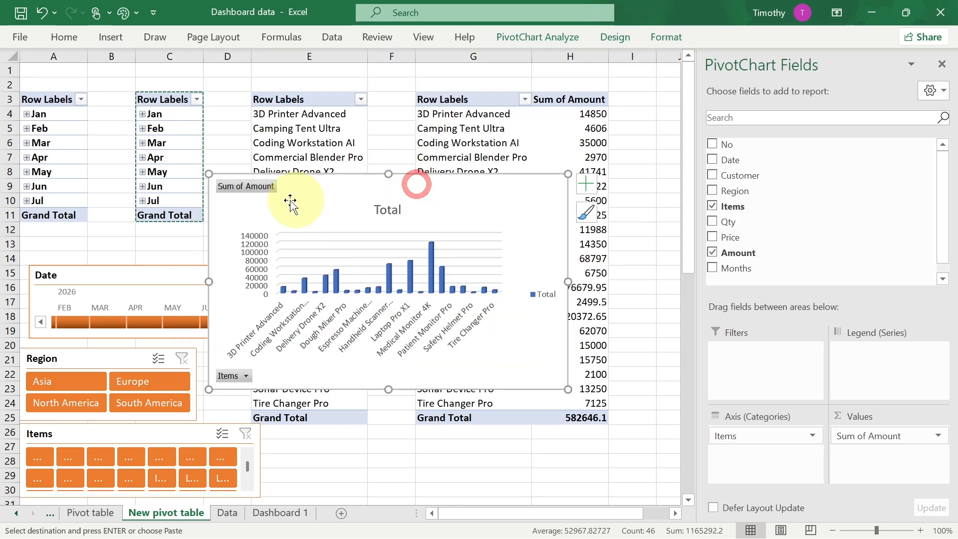
{"action": "right_click", "coordinate": [240, 188]}
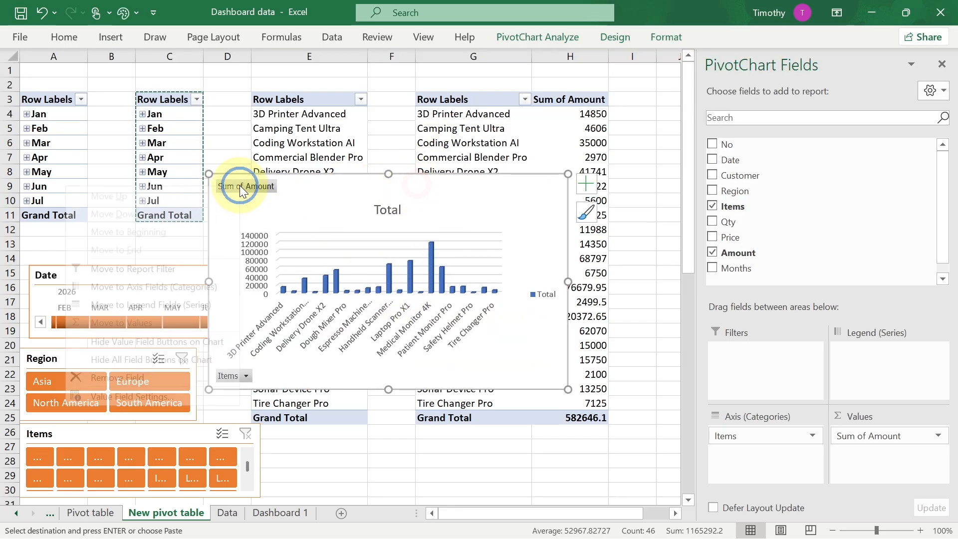
{"action": "left_click", "coordinate": [164, 359]}
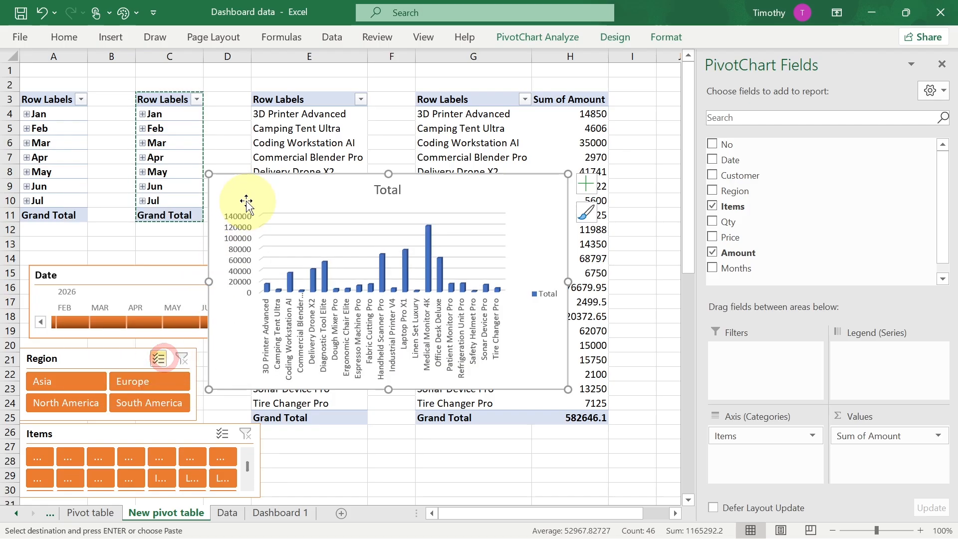
- Delete the chart's Total title
{"action": "right_click", "coordinate": [392, 193]}
{"action": "left_click", "coordinate": [428, 207]}
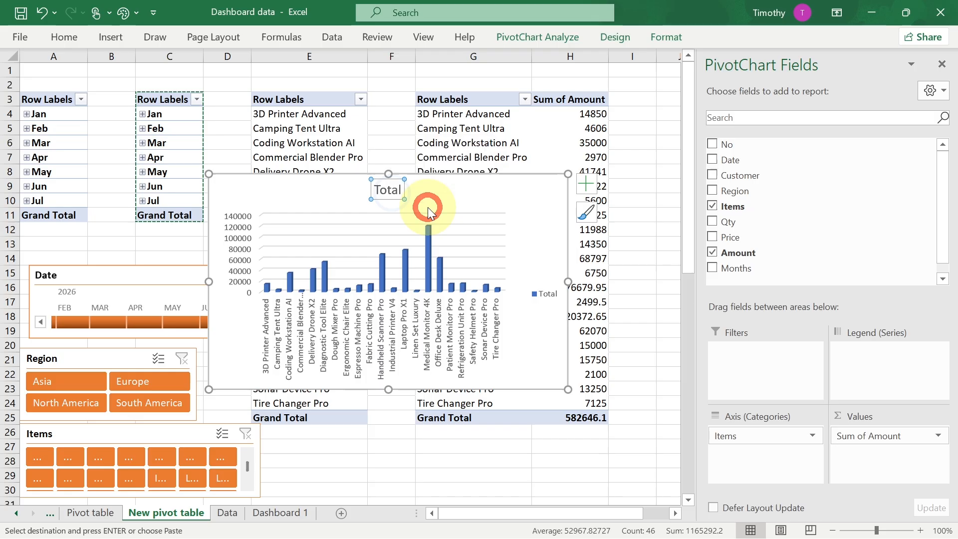
{"action": "key", "text": "Delete"}
- Remove the chart legend and turn off the gridlines
{"action": "right_click", "coordinate": [545, 283]}
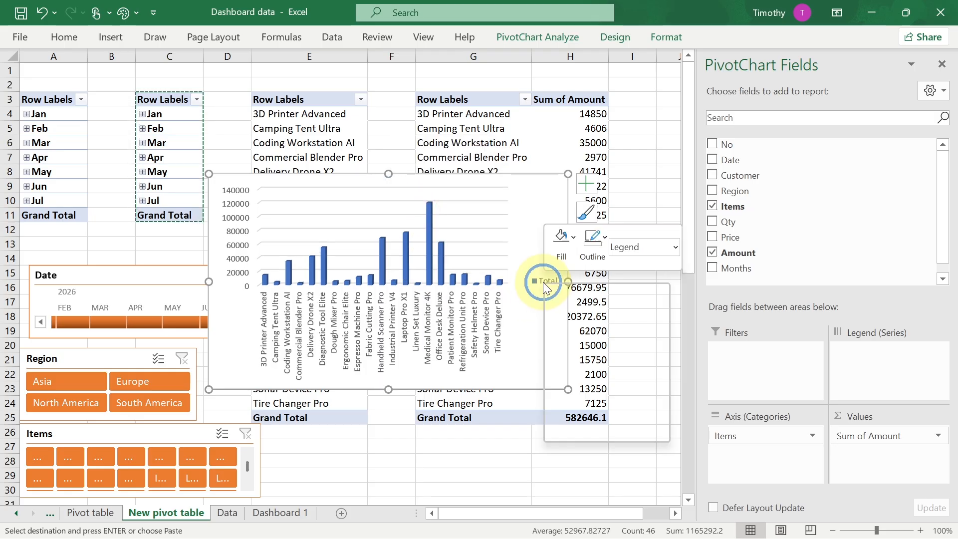
{"action": "left_click", "coordinate": [567, 295]}
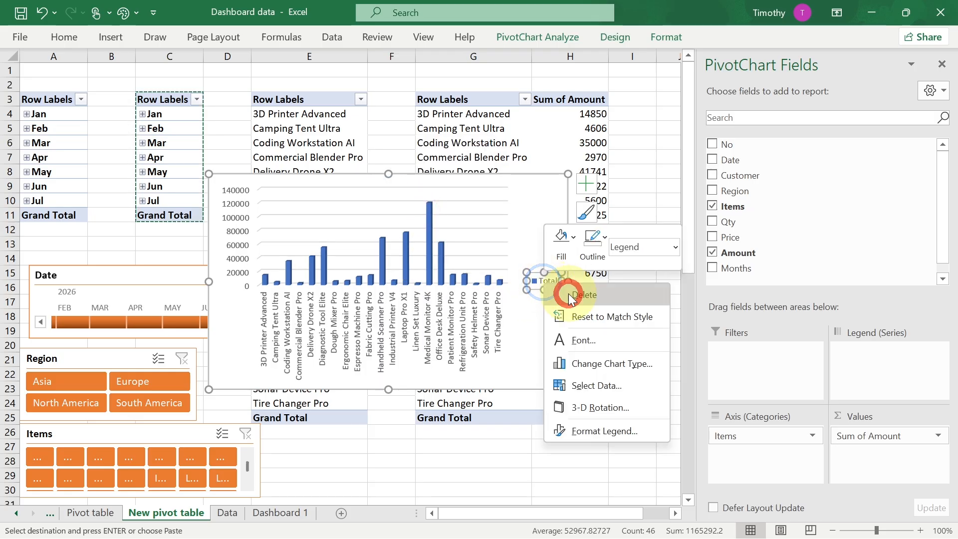
{"action": "left_click", "coordinate": [587, 187]}
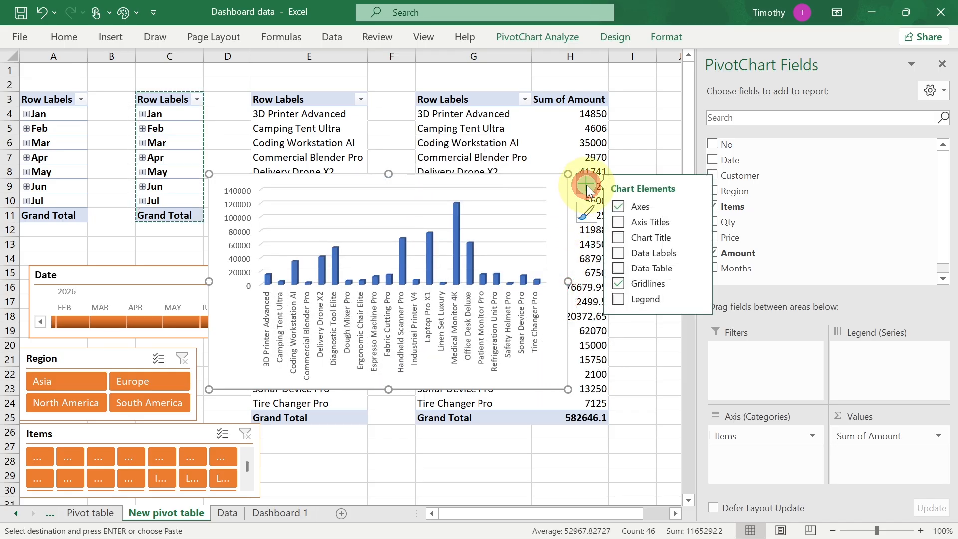
{"action": "left_click", "coordinate": [619, 286]}
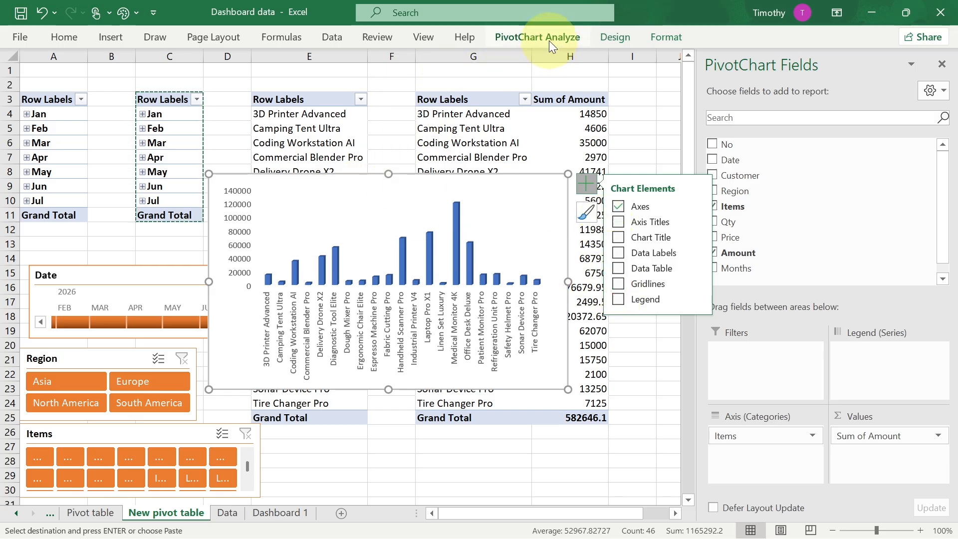
- Apply the monochromatic orange colour palette to the chart
{"action": "left_click", "coordinate": [614, 38]}
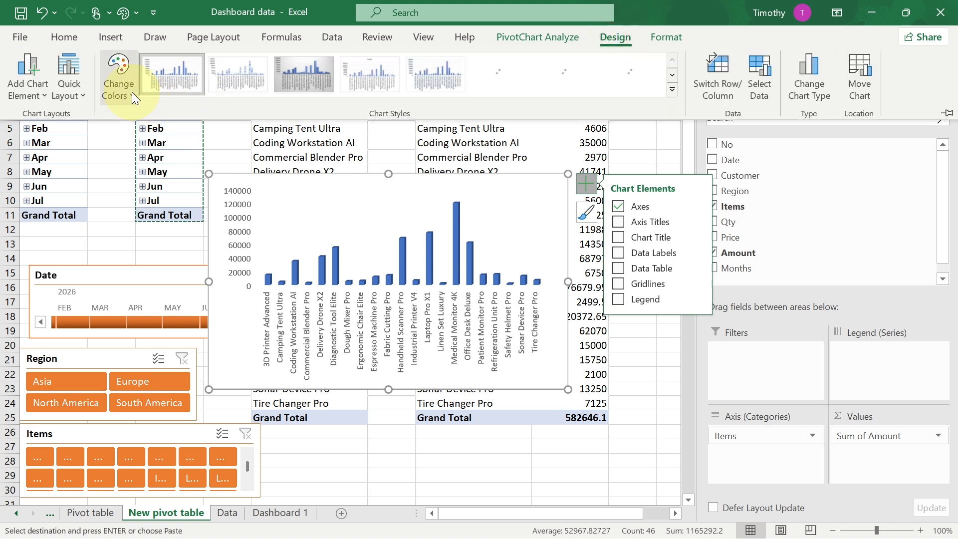
{"action": "left_click", "coordinate": [131, 91]}
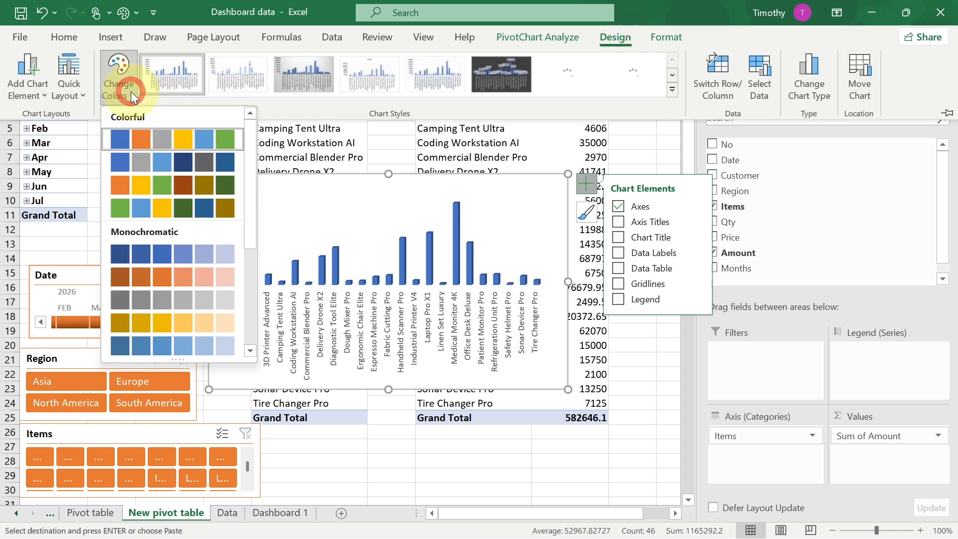
{"action": "left_click", "coordinate": [121, 282]}
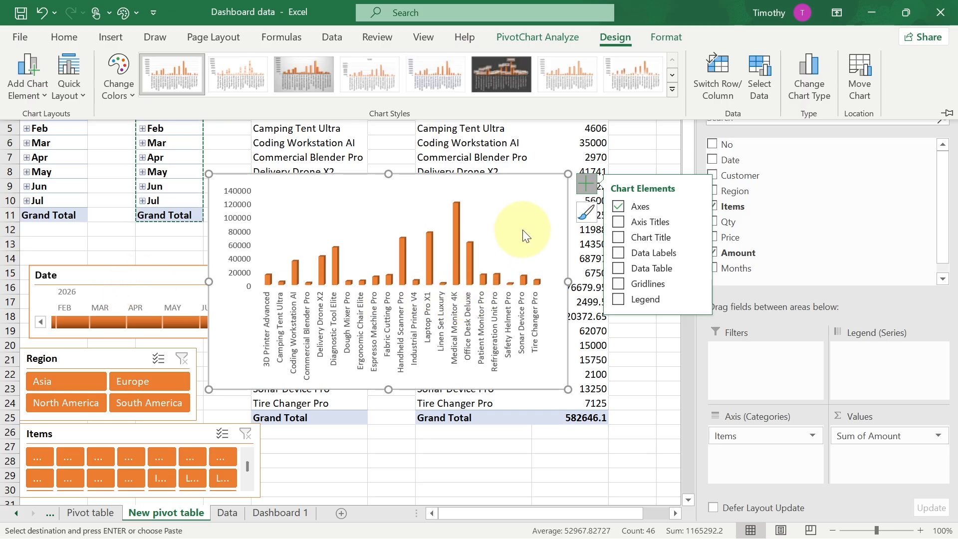
- Paste the product chart onto Dashboard 1 and fit it inside the Product Sales panel
{"action": "left_click", "coordinate": [268, 512]}
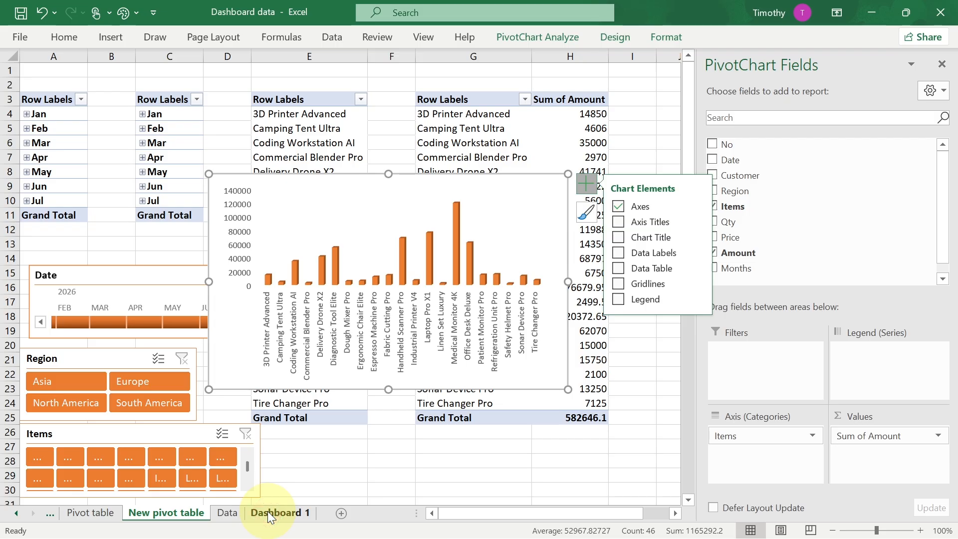
{"action": "left_click", "coordinate": [267, 512]}
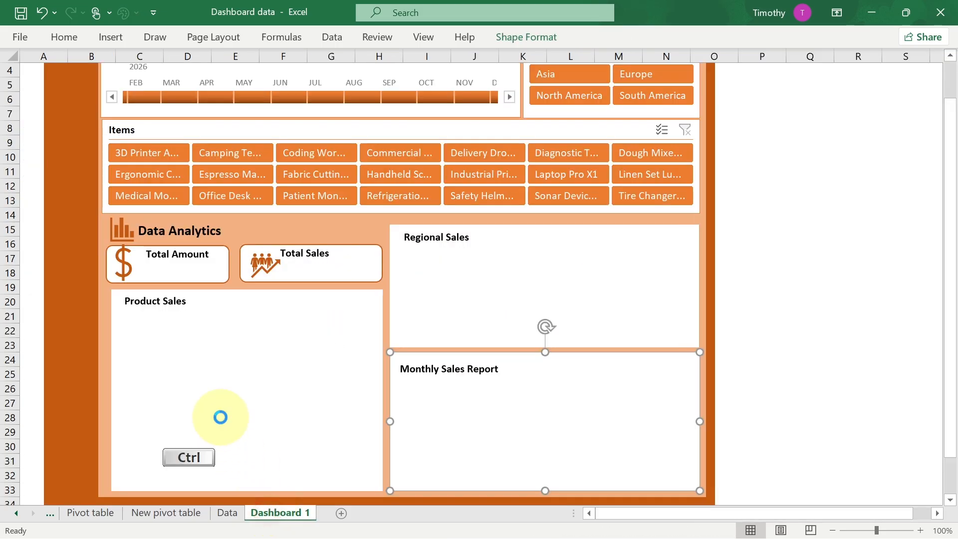
{"action": "key", "text": "ctrl+v"}
{"action": "left_click_drag", "start_coordinate": [334, 368], "coordinate": [251, 341]}
{"action": "left_click_drag", "start_coordinate": [509, 364], "coordinate": [438, 385]}
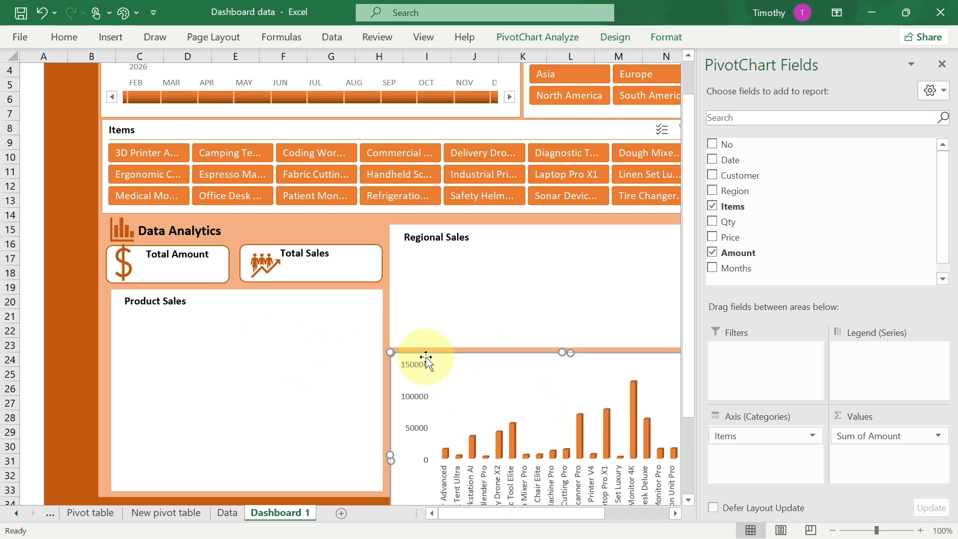
{"action": "key", "text": "ctrl+z"}
{"action": "left_click_drag", "start_coordinate": [441, 357], "coordinate": [170, 313]}
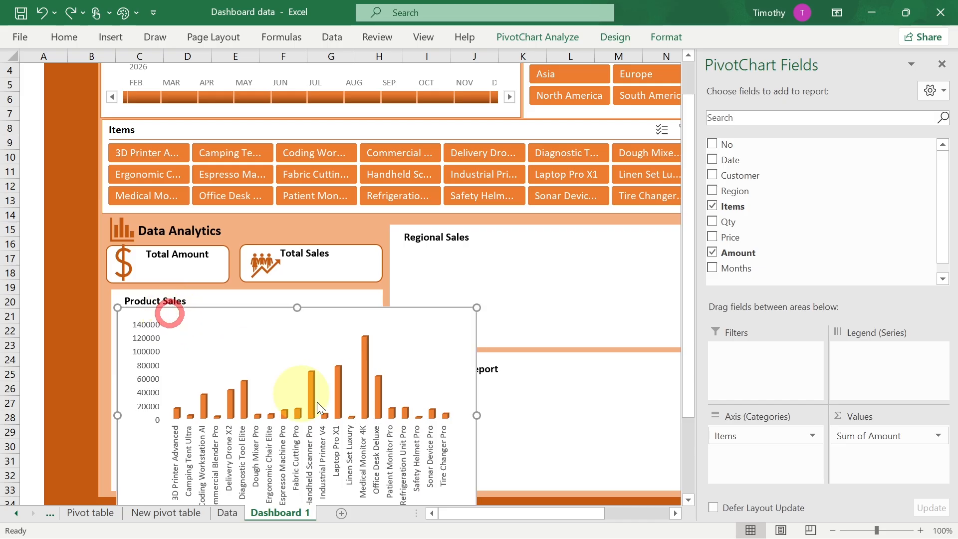
{"action": "left_click_drag", "start_coordinate": [478, 415], "coordinate": [374, 384]}
{"action": "scroll", "coordinate": [300, 424], "scroll_direction": "down", "scroll_amount": 2}
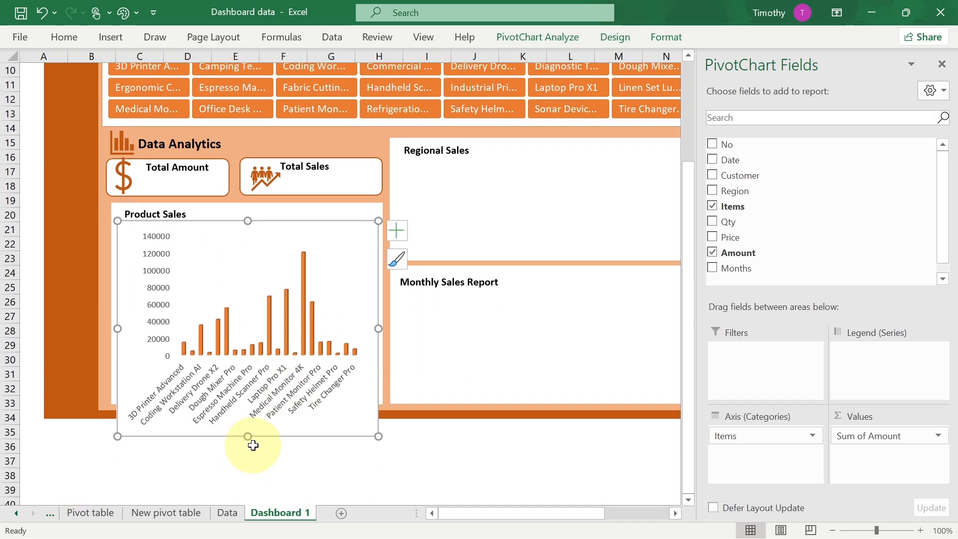
{"action": "left_click_drag", "start_coordinate": [247, 437], "coordinate": [247, 398]}
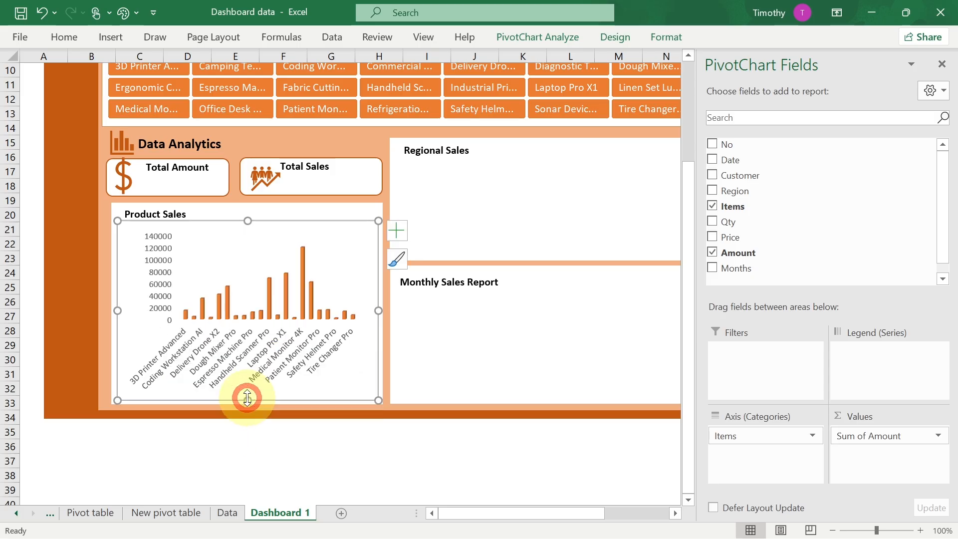
- Select the pasted chart and set its outline to No Outline
{"action": "left_click", "coordinate": [86, 281]}
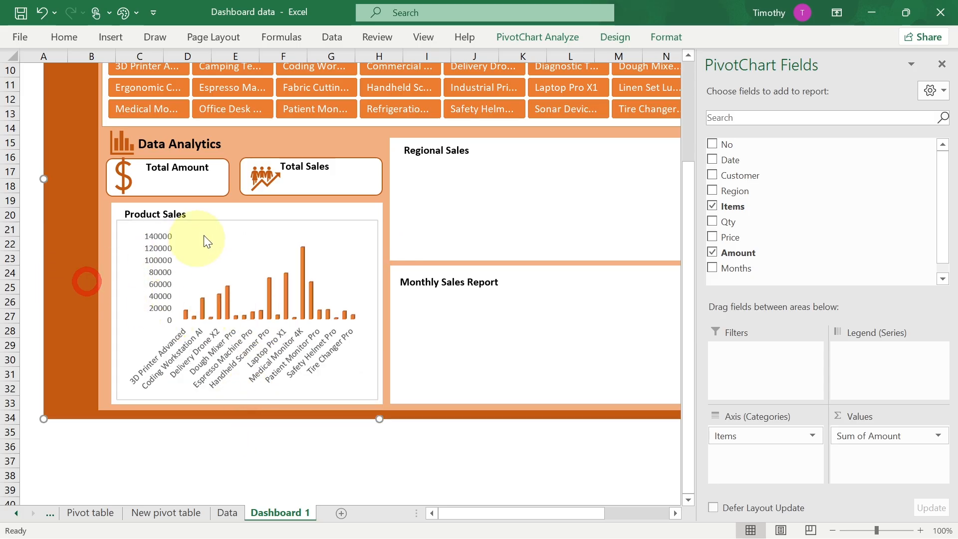
{"action": "left_click", "coordinate": [216, 227]}
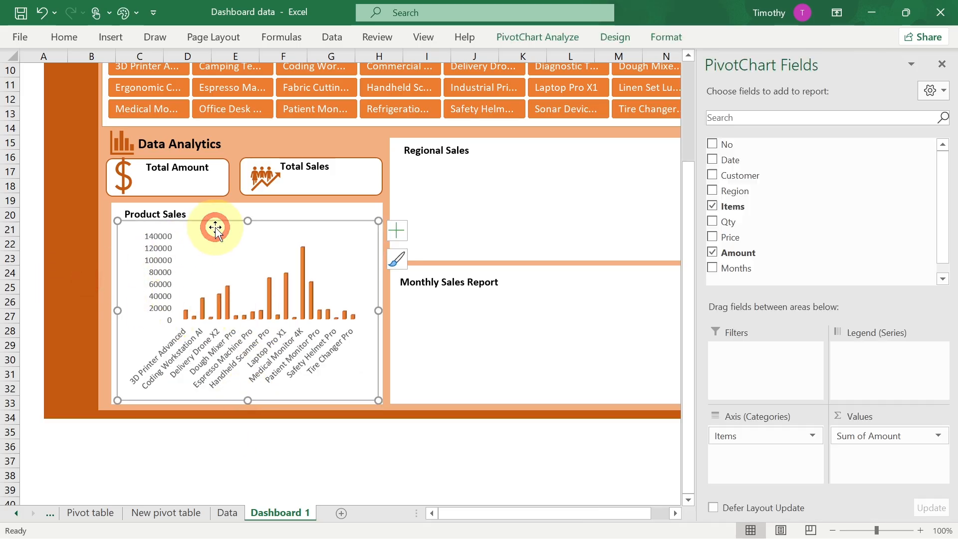
{"action": "left_click", "coordinate": [571, 36]}
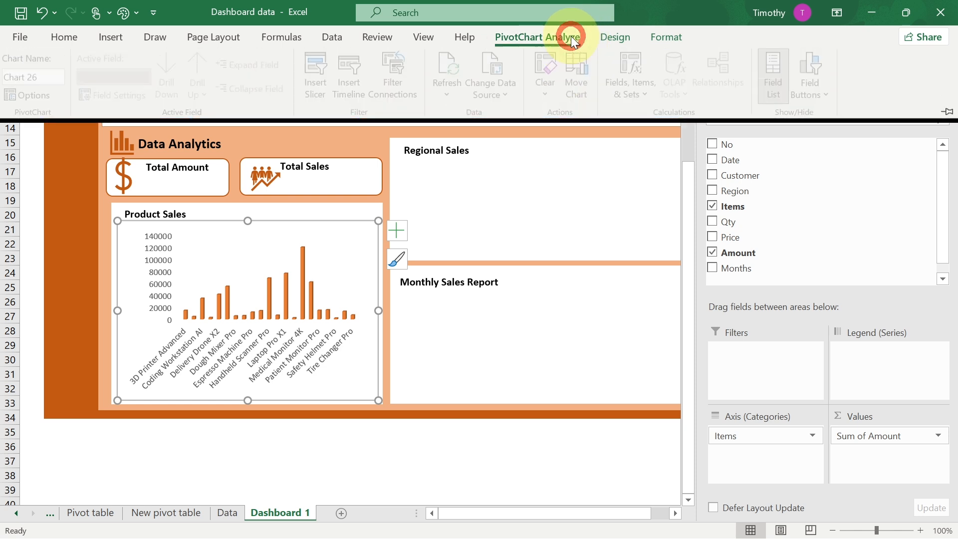
{"action": "left_click", "coordinate": [607, 38]}
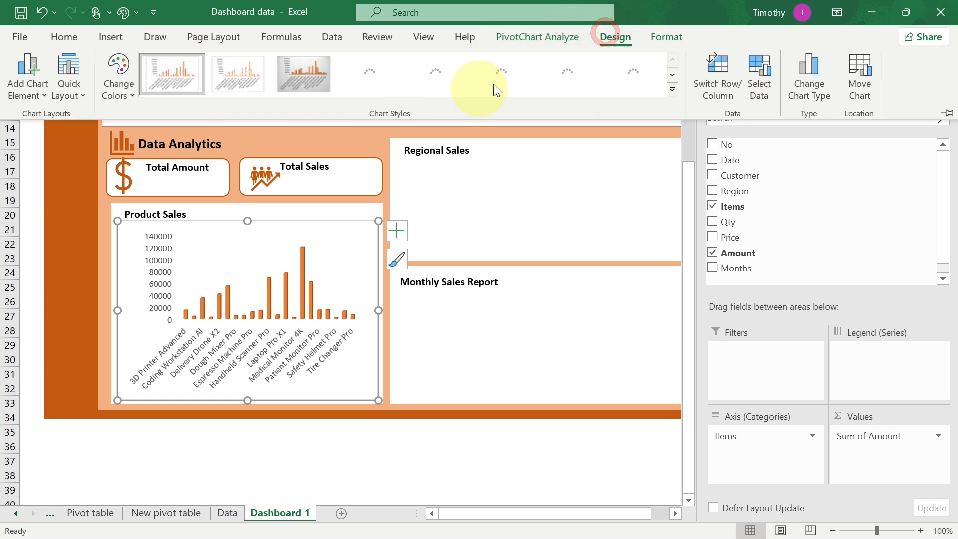
{"action": "left_click", "coordinate": [660, 34]}
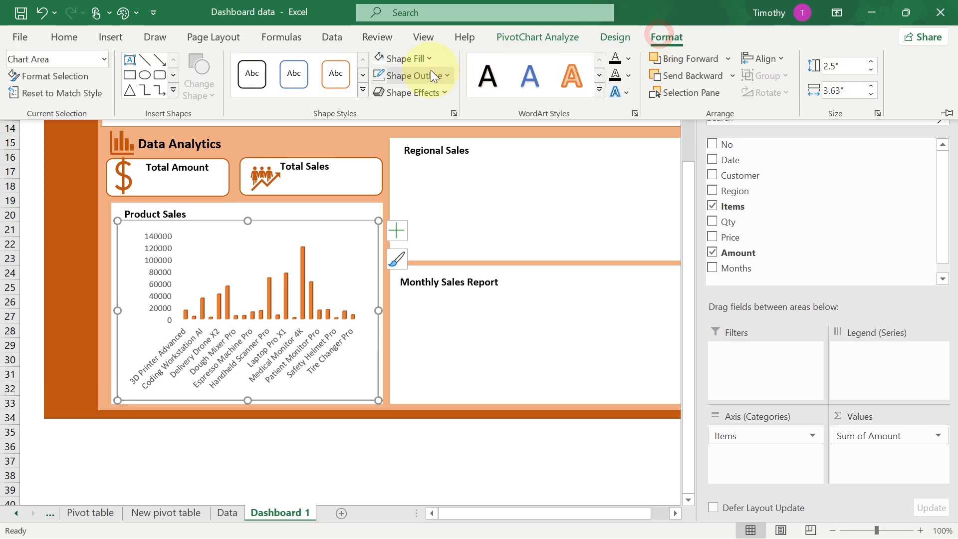
{"action": "left_click", "coordinate": [448, 75]}
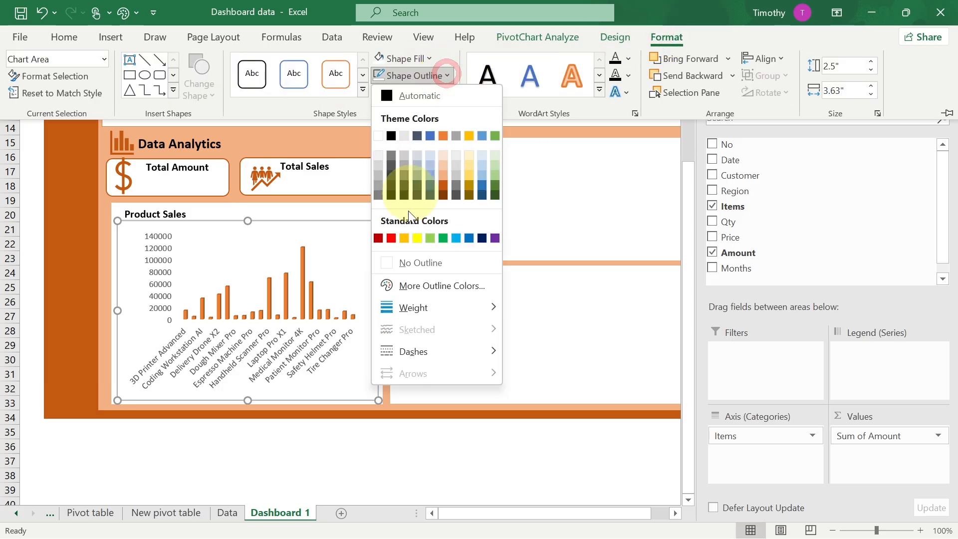
{"action": "left_click", "coordinate": [414, 262]}
- Return to the New pivot table sheet and shrink the original product PivotChart to a small size
{"action": "left_click", "coordinate": [67, 271]}
{"action": "left_click", "coordinate": [544, 215]}
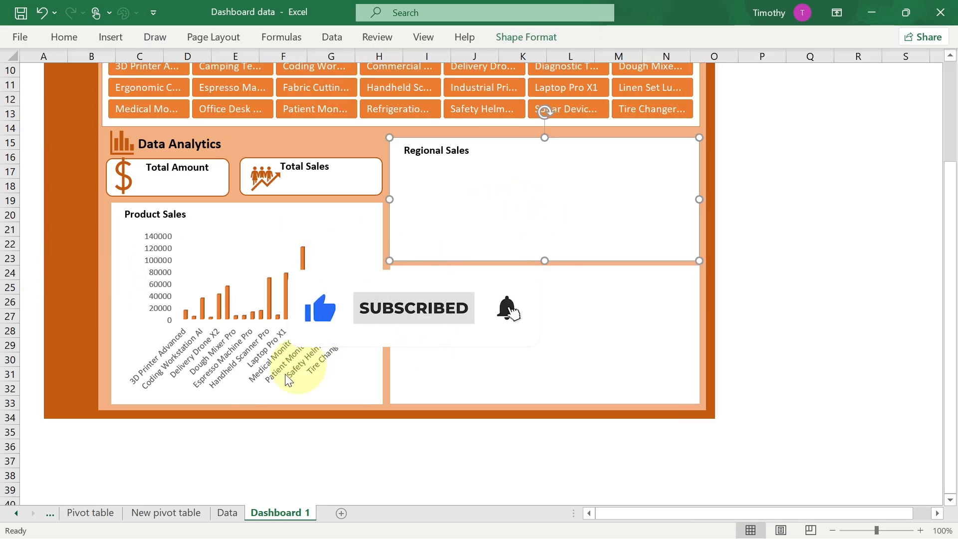
{"action": "left_click", "coordinate": [166, 513]}
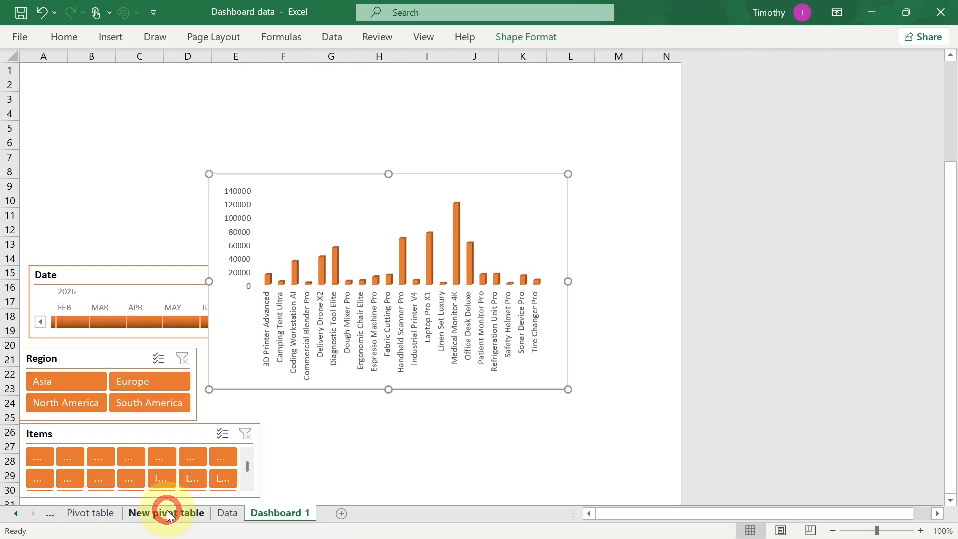
{"action": "left_click_drag", "start_coordinate": [568, 174], "coordinate": [130, 339]}
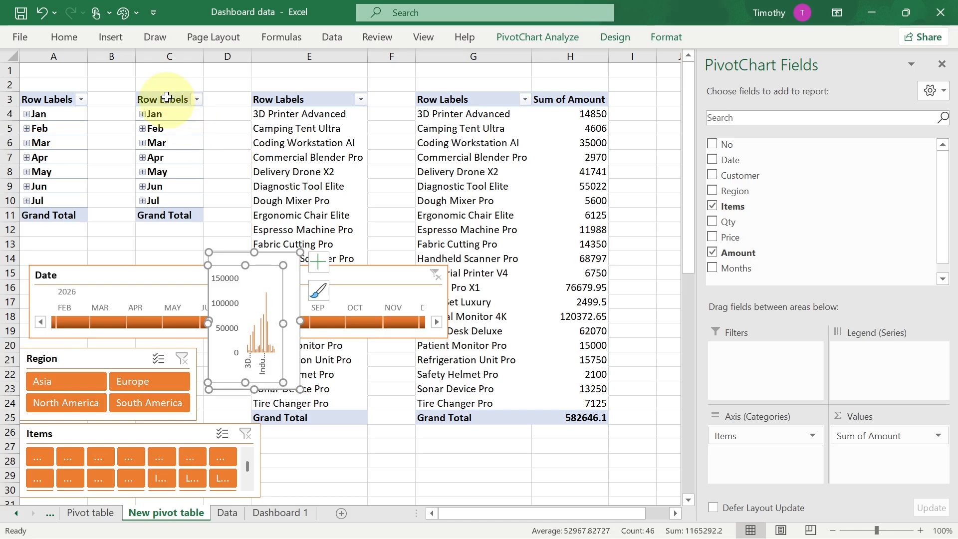
- Copy the months pivot table and paste it into cell J3
{"action": "left_click_drag", "start_coordinate": [167, 91], "coordinate": [159, 215]}
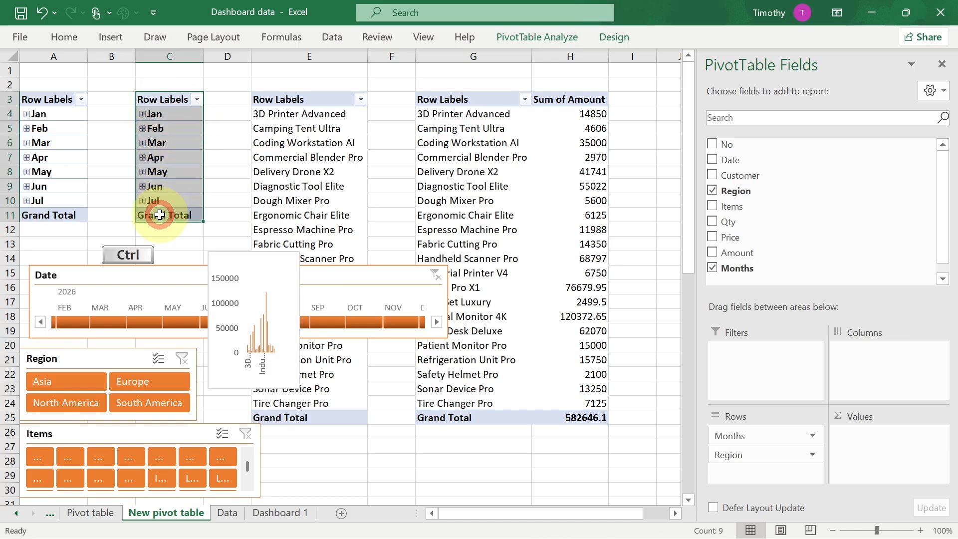
{"action": "key", "text": "ctrl+c"}
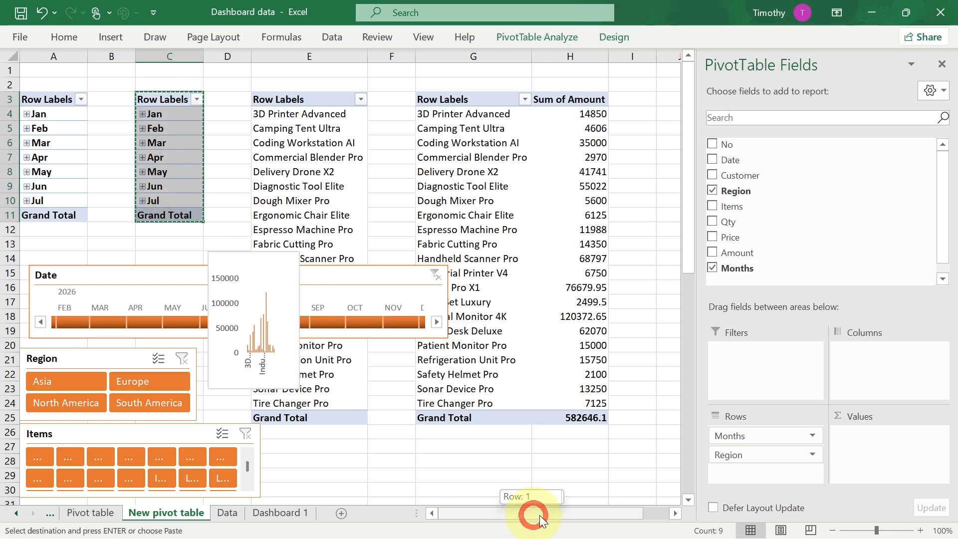
{"action": "left_click_drag", "start_coordinate": [535, 507], "coordinate": [615, 512]}
{"action": "left_click", "coordinate": [577, 98]}
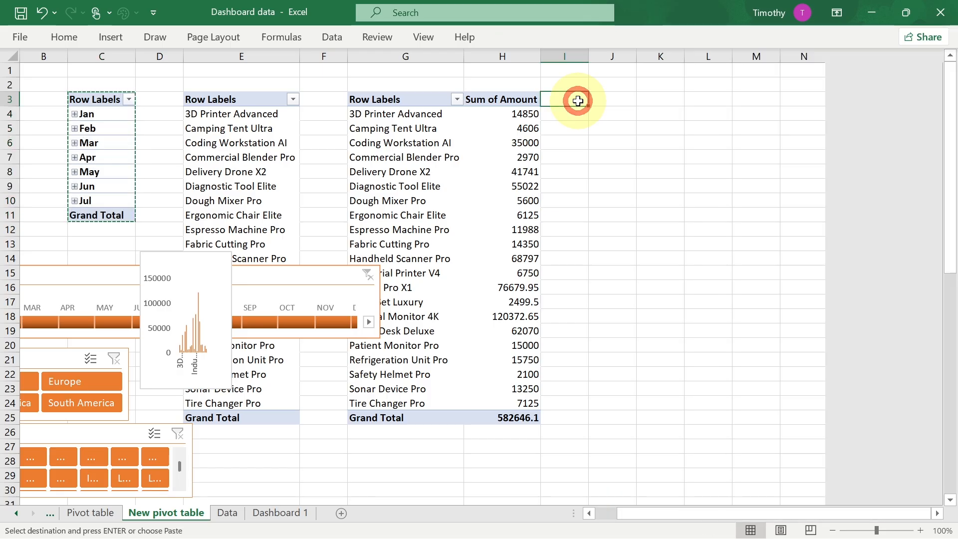
{"action": "left_click", "coordinate": [602, 96]}
{"action": "key", "text": "ctrl+v"}
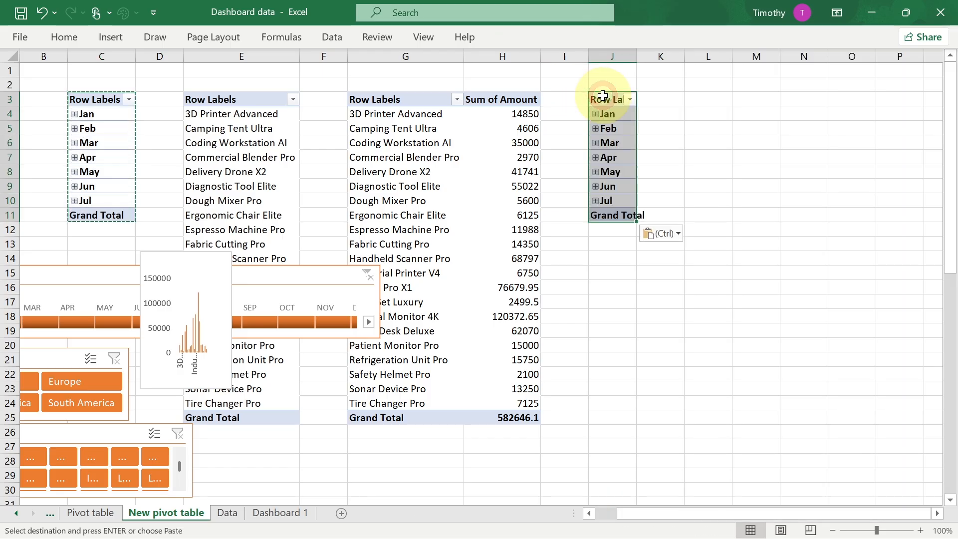
- Change the copied pivot table to show Sum of Amount by Region instead of months
{"action": "left_click", "coordinate": [713, 268]}
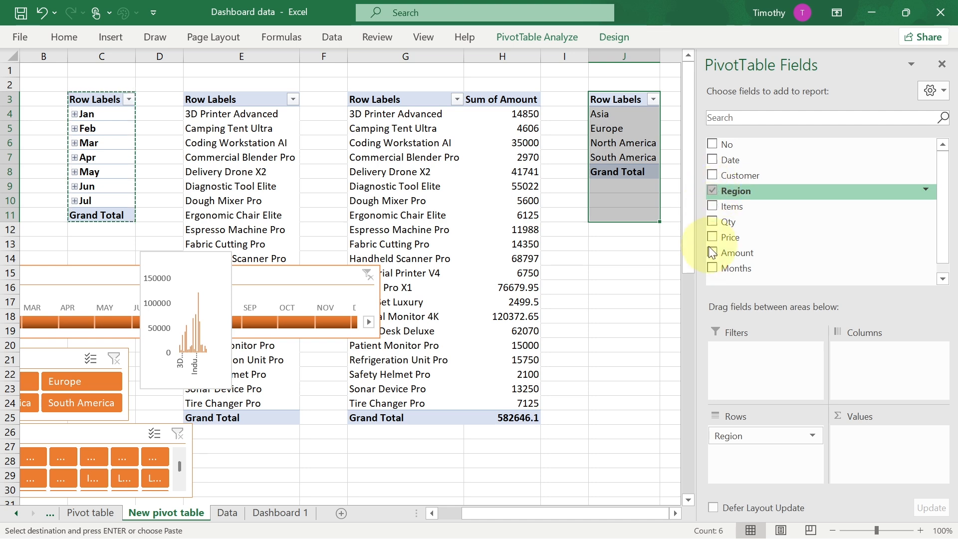
{"action": "left_click", "coordinate": [712, 255]}
{"action": "left_click_drag", "start_coordinate": [565, 513], "coordinate": [609, 511]}
- Insert a 3-D clustered bar PivotChart from the regional pivot table
{"action": "left_click_drag", "start_coordinate": [493, 99], "coordinate": [577, 169]}
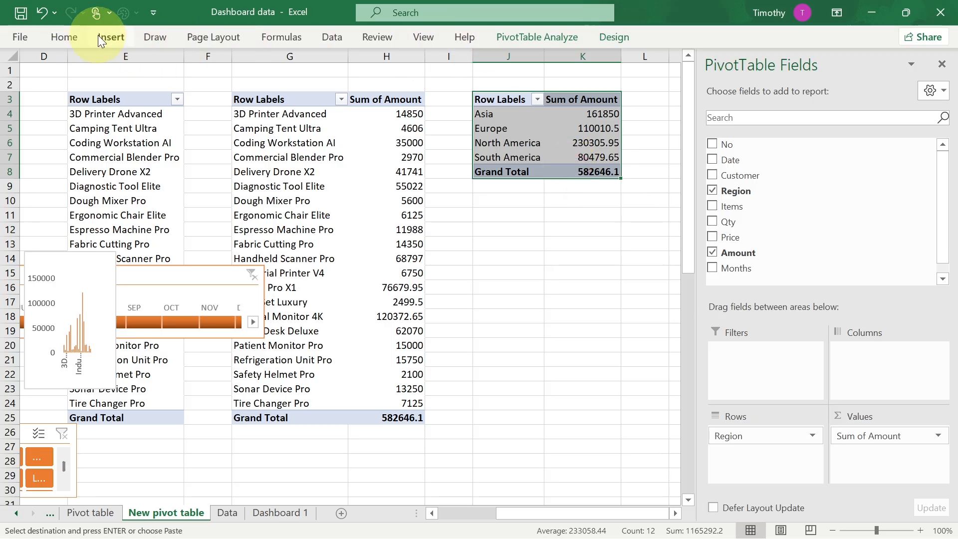
{"action": "left_click", "coordinate": [109, 44]}
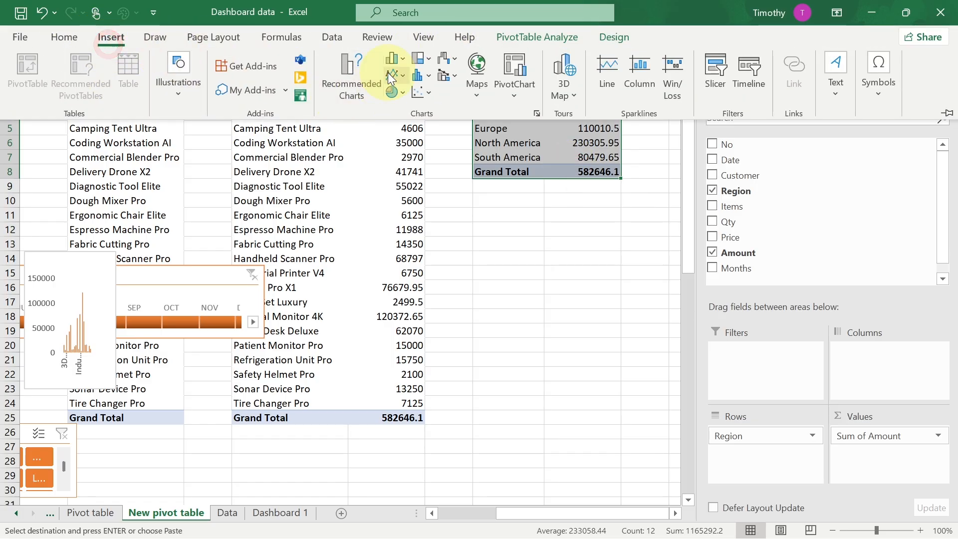
{"action": "left_click", "coordinate": [402, 61]}
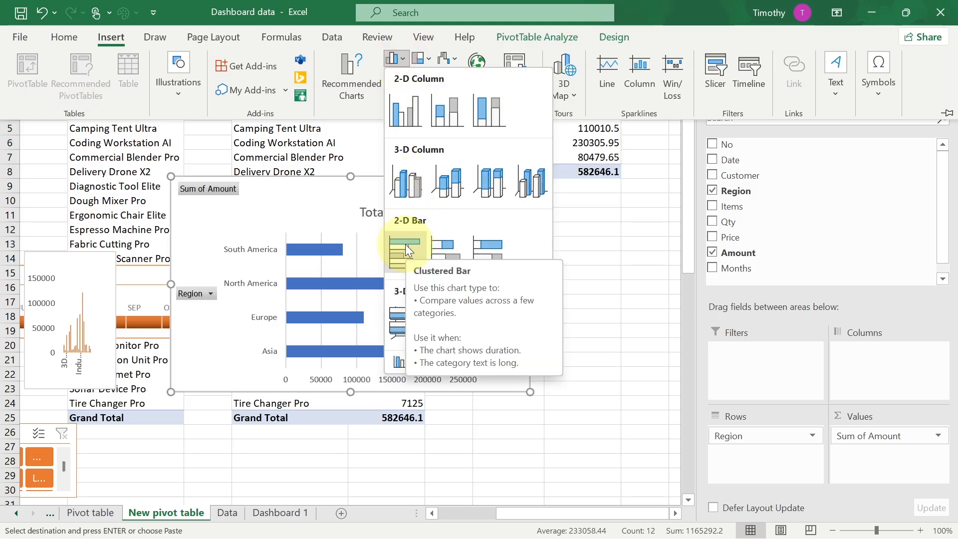
{"action": "left_click", "coordinate": [396, 316]}
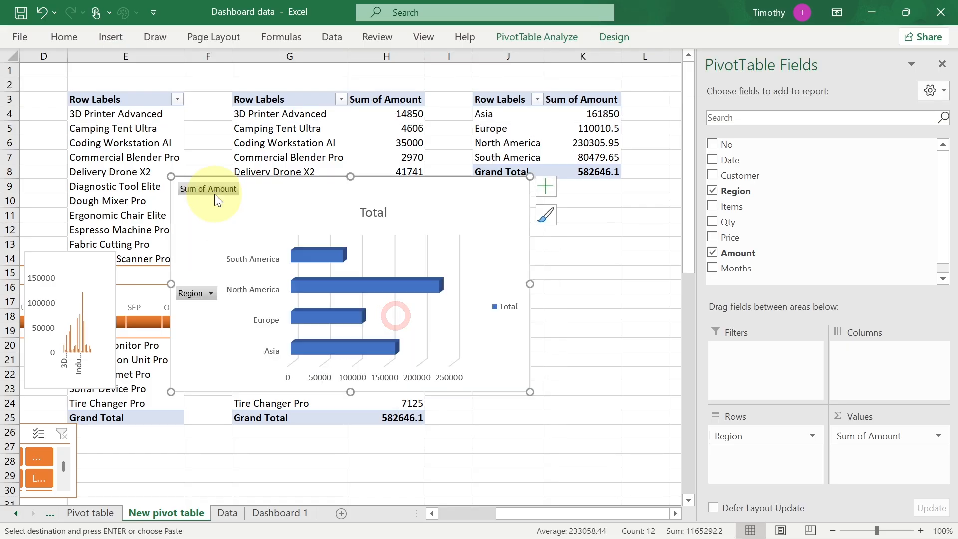
- Hide all field buttons on the regional chart and delete its title
{"action": "right_click", "coordinate": [216, 189]}
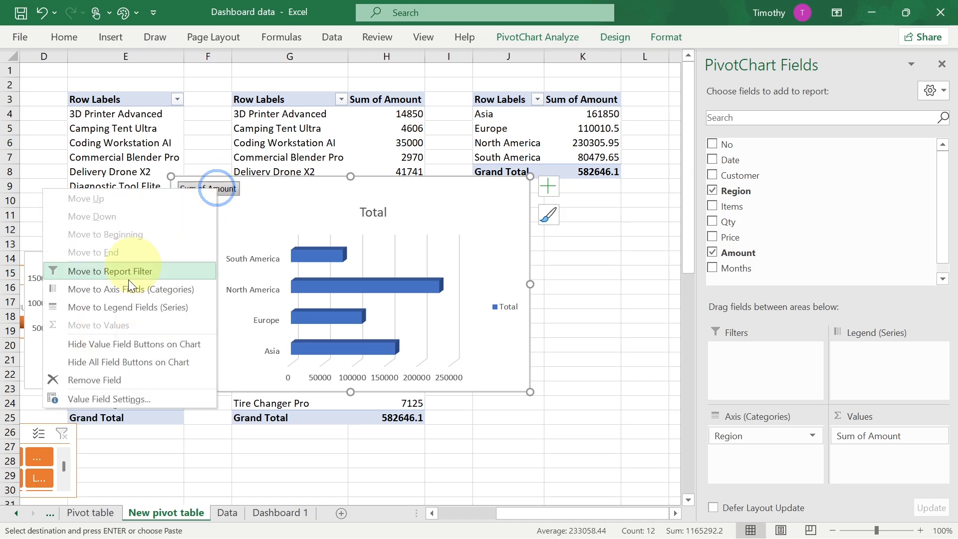
{"action": "left_click", "coordinate": [126, 362]}
{"action": "left_click", "coordinate": [352, 193]}
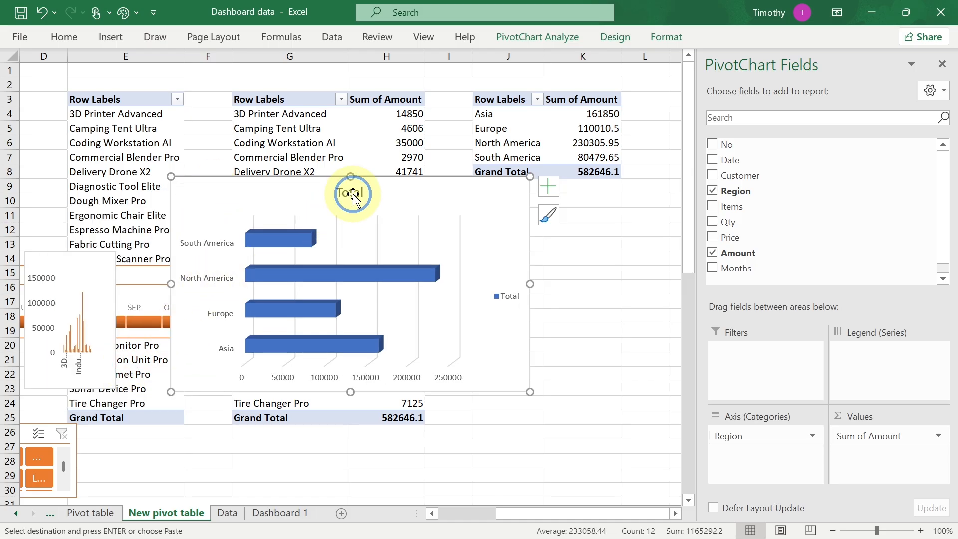
{"action": "right_click", "coordinate": [352, 194]}
{"action": "left_click", "coordinate": [386, 208]}
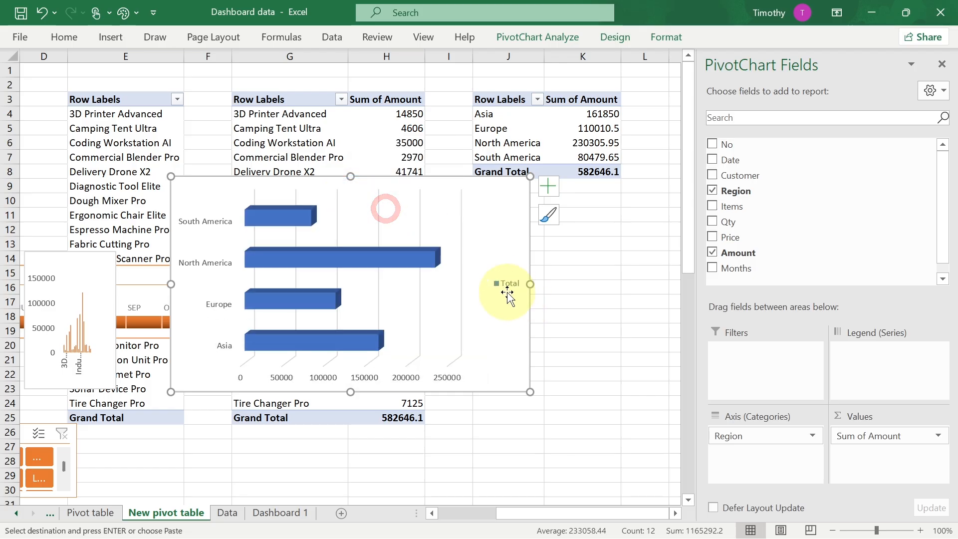
- Delete the regional chart's legend and turn off its gridlines
{"action": "right_click", "coordinate": [507, 293]}
{"action": "left_click", "coordinate": [527, 296]}
{"action": "left_click", "coordinate": [548, 187]}
{"action": "left_click", "coordinate": [582, 286]}
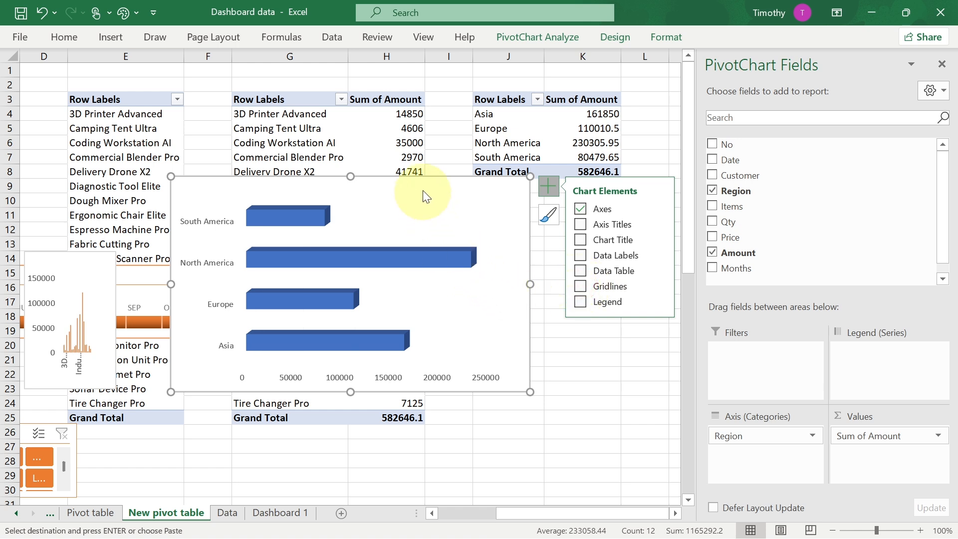
- Apply the monochromatic orange colour palette to the regional chart
{"action": "left_click", "coordinate": [611, 38]}
{"action": "left_click", "coordinate": [130, 95]}
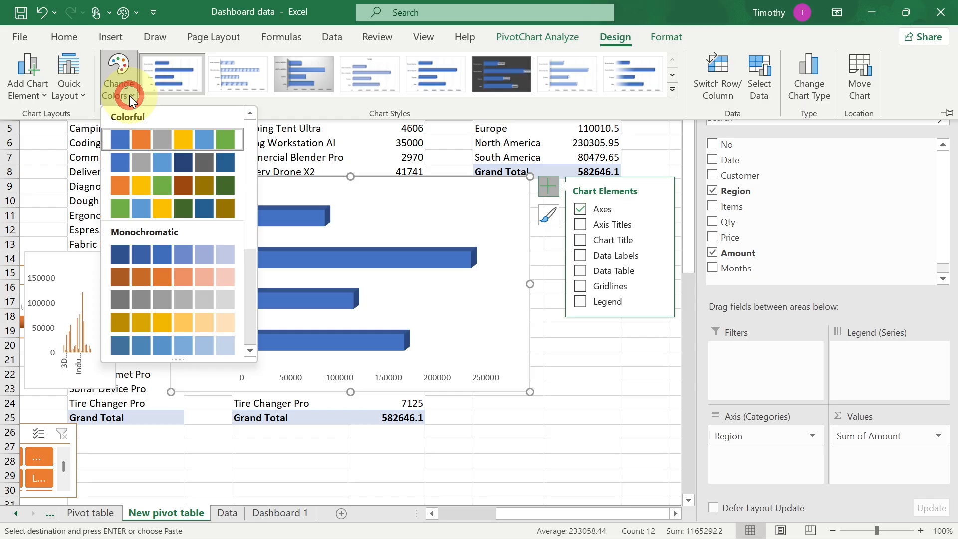
{"action": "left_click", "coordinate": [122, 277]}
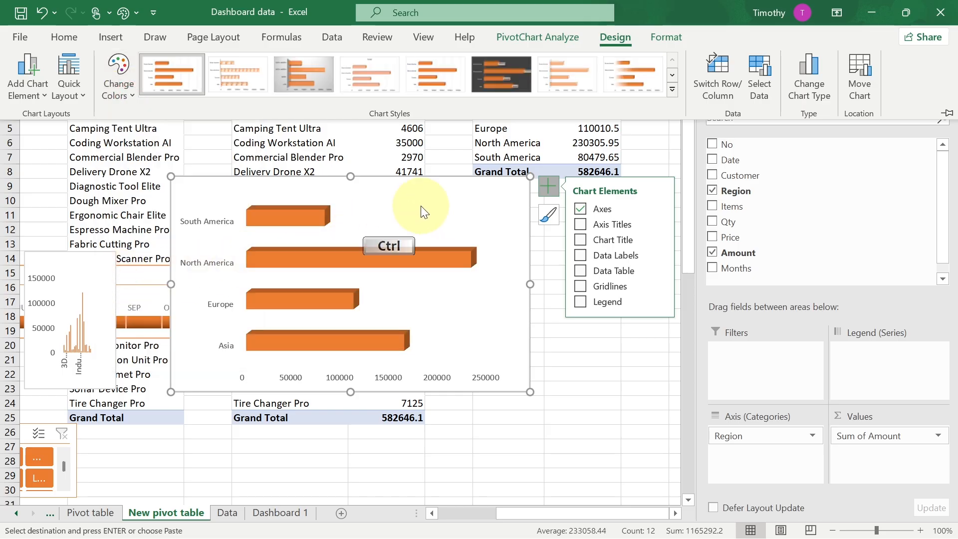
- Paste the regional chart onto the Dashboard 1 sheet
{"action": "left_click", "coordinate": [277, 511]}
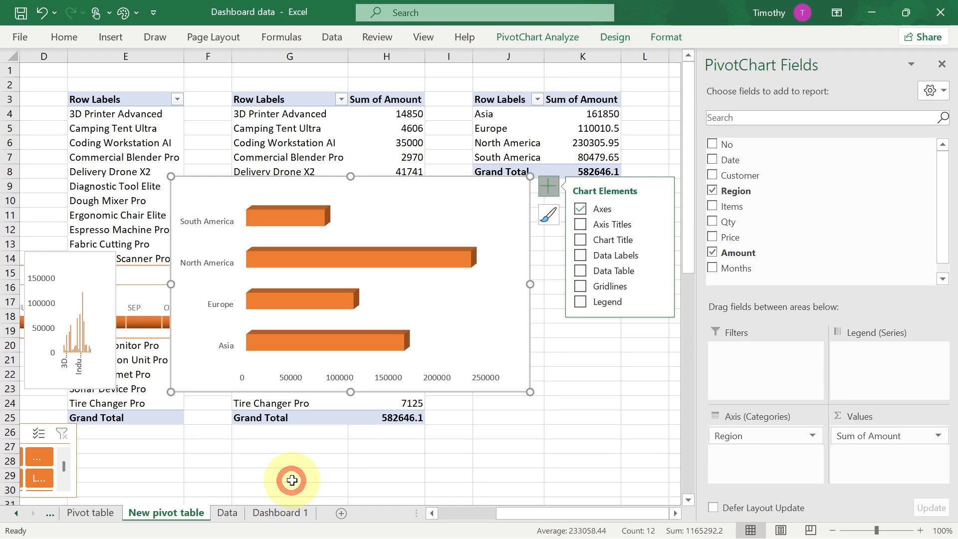
{"action": "left_click", "coordinate": [297, 517]}
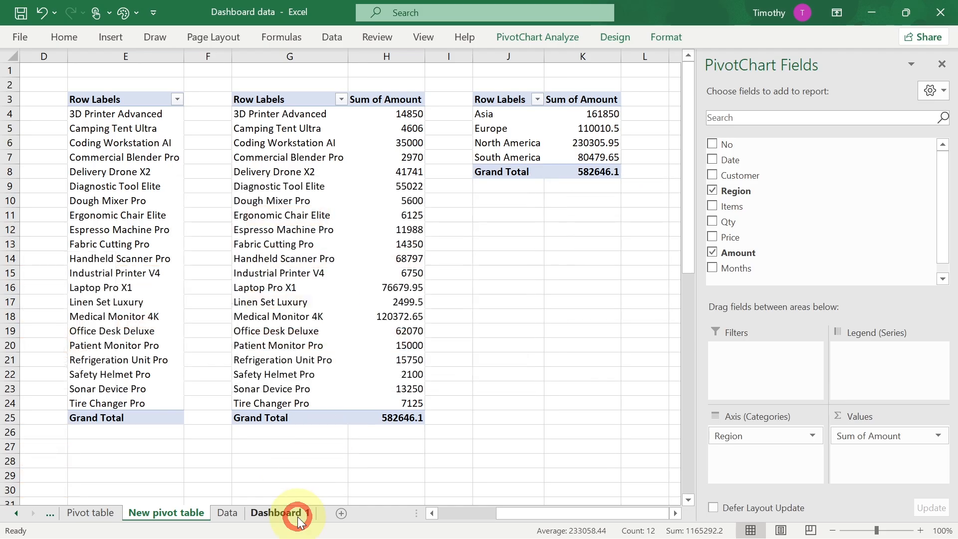
{"action": "key", "text": "ctrl+v"}
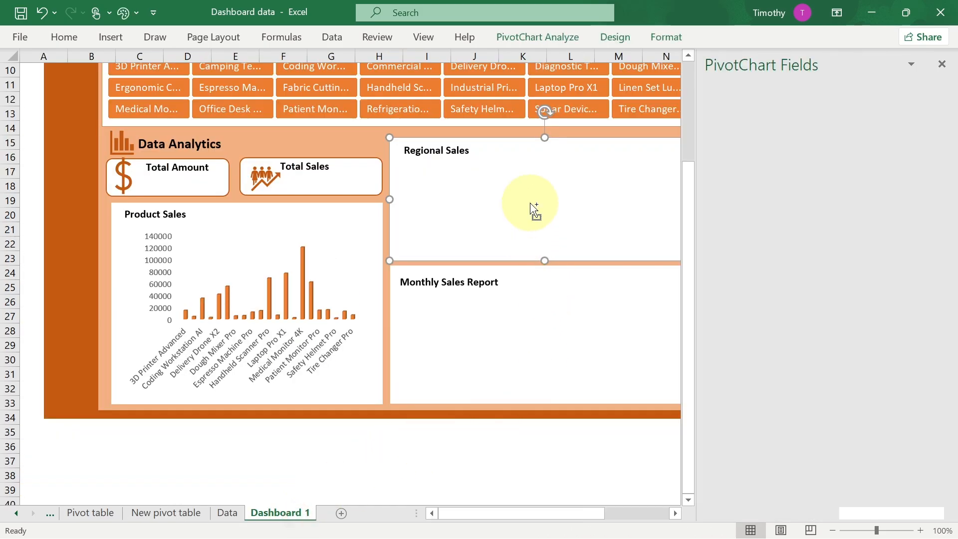
{"action": "left_click_drag", "start_coordinate": [562, 150], "coordinate": [480, 155]}
{"action": "key", "text": "ctrl+z"}
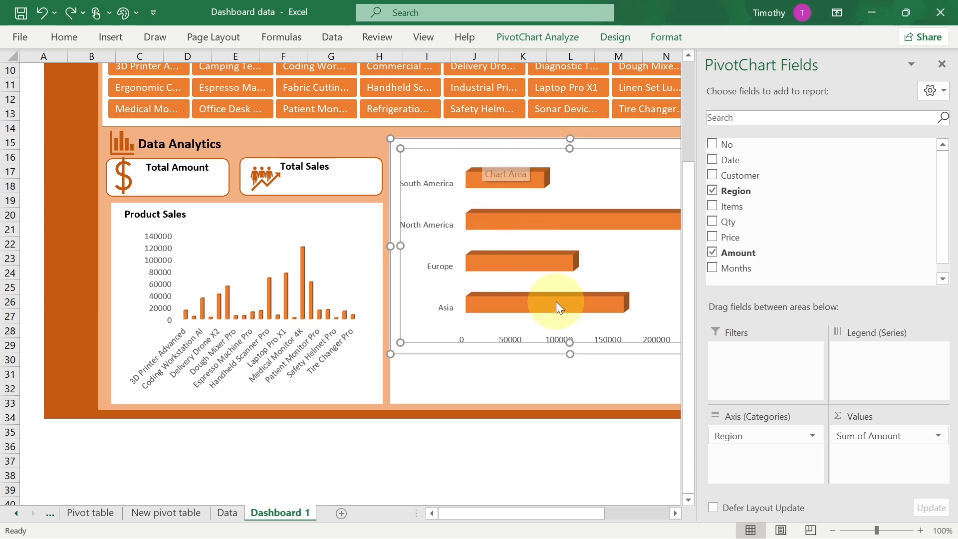
- Resize and position the regional chart to fit inside the Regional Sales panel below its heading
{"action": "left_click_drag", "start_coordinate": [569, 354], "coordinate": [549, 222]}
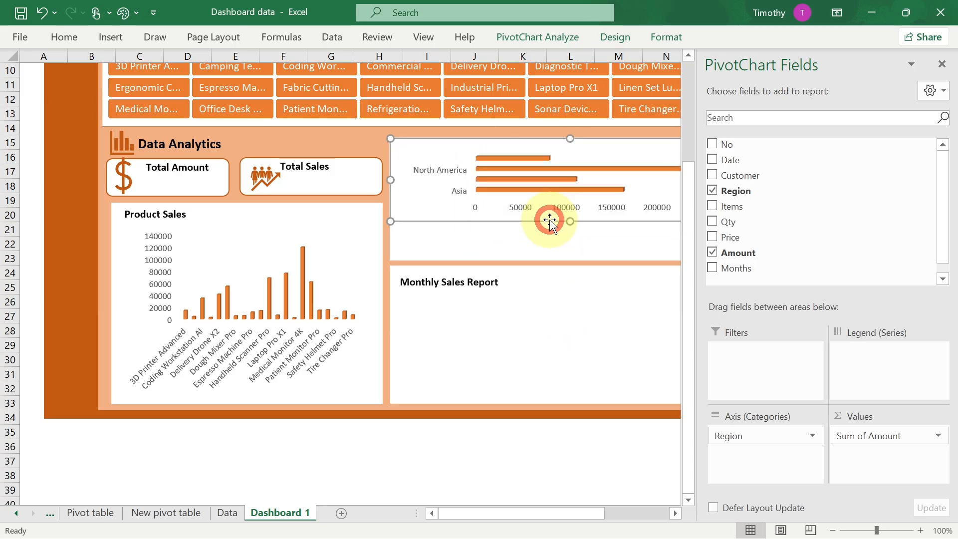
{"action": "left_click_drag", "start_coordinate": [514, 514], "coordinate": [547, 425]}
{"action": "left_click_drag", "start_coordinate": [426, 219], "coordinate": [426, 253]}
{"action": "left_click_drag", "start_coordinate": [598, 193], "coordinate": [546, 196]}
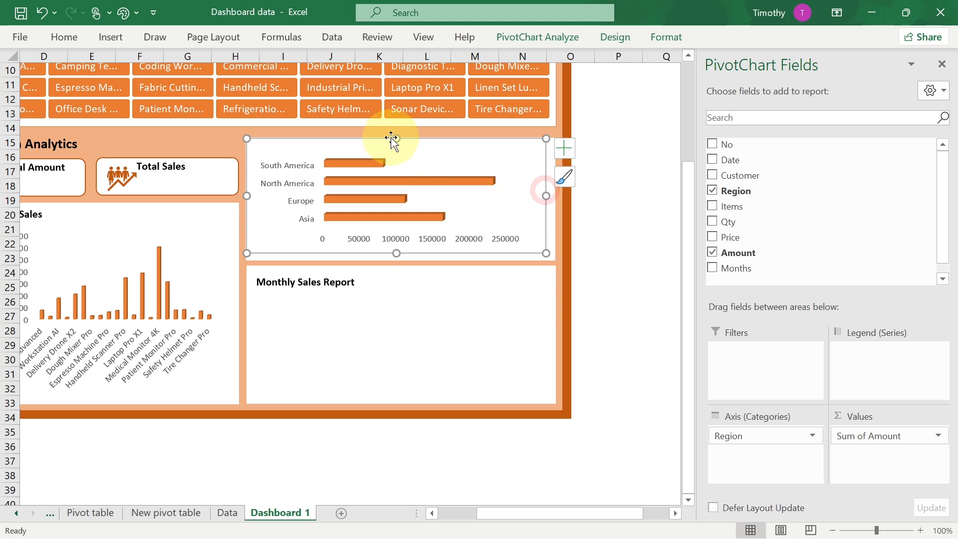
{"action": "left_click_drag", "start_coordinate": [396, 138], "coordinate": [400, 158]}
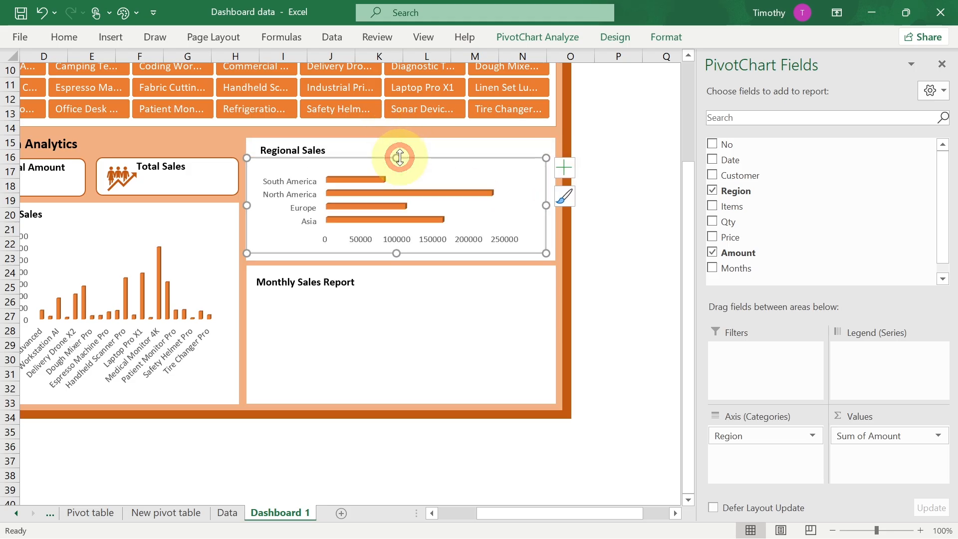
{"action": "left_click_drag", "start_coordinate": [246, 207], "coordinate": [254, 206]}
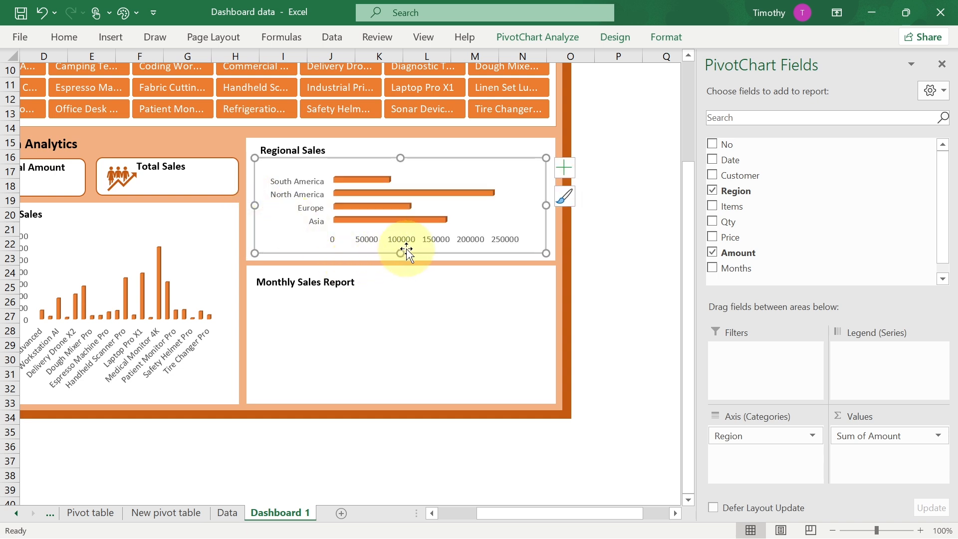
{"action": "left_click_drag", "start_coordinate": [401, 252], "coordinate": [398, 256]}
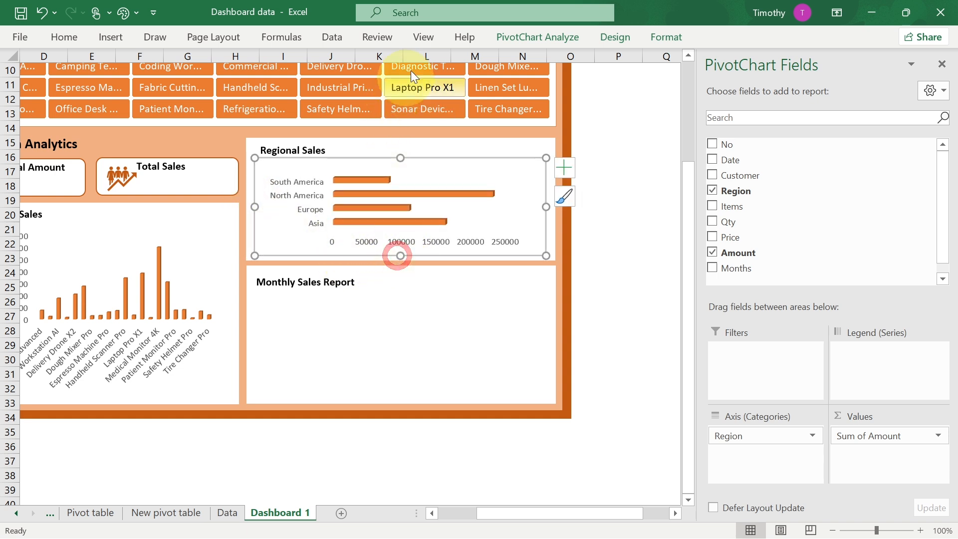
- Set the regional chart's outline to No Outline
{"action": "left_click", "coordinate": [652, 37]}
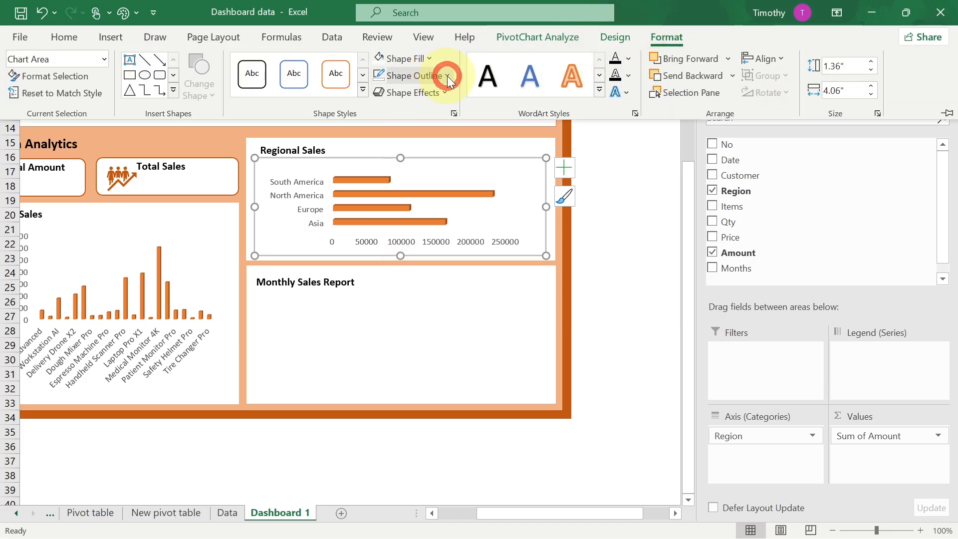
{"action": "left_click", "coordinate": [448, 76]}
{"action": "left_click", "coordinate": [412, 259]}
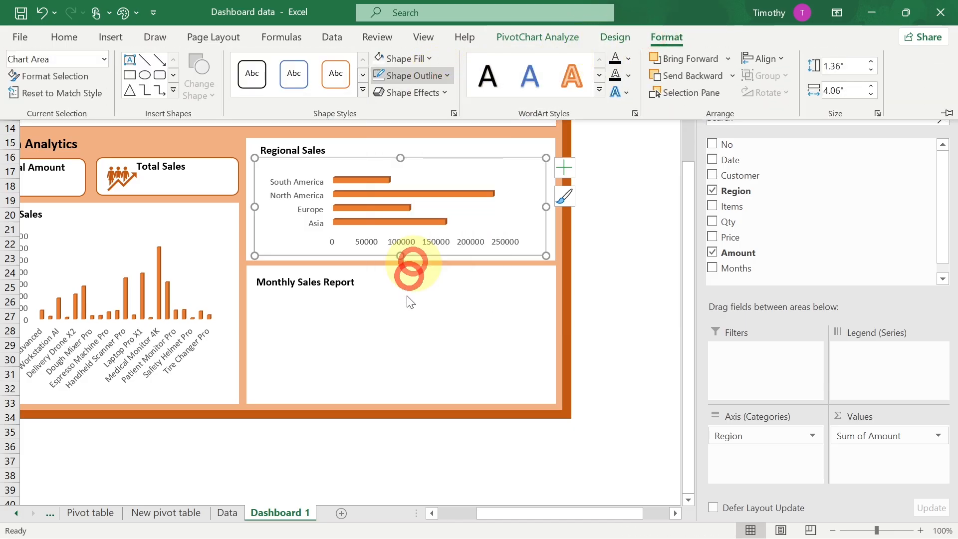
{"action": "left_click", "coordinate": [425, 338]}
{"action": "left_click", "coordinate": [620, 281]}
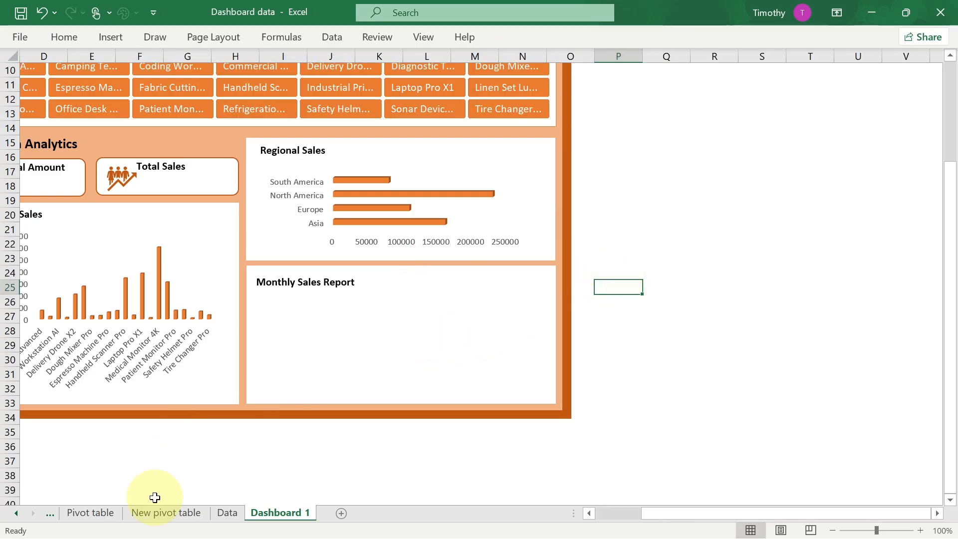
- Return to the New pivot table sheet and shrink the original regional PivotChart, moving it aside
{"action": "left_click", "coordinate": [157, 513]}
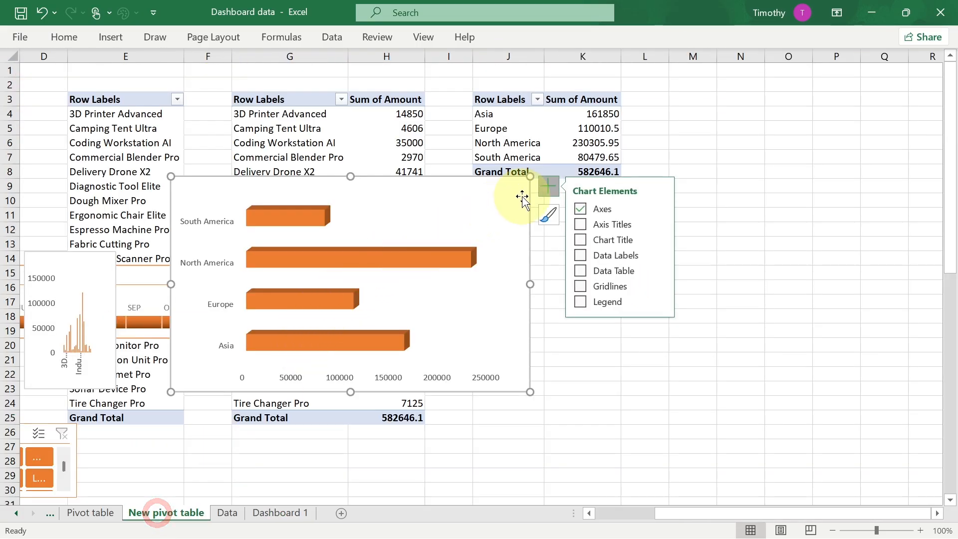
{"action": "left_click_drag", "start_coordinate": [530, 176], "coordinate": [331, 248]}
{"action": "left_click_drag", "start_coordinate": [221, 262], "coordinate": [163, 358]}
- Copy the regional pivot table to cell J11 and switch its rows from Region to Months
{"action": "left_click_drag", "start_coordinate": [488, 101], "coordinate": [581, 173]}
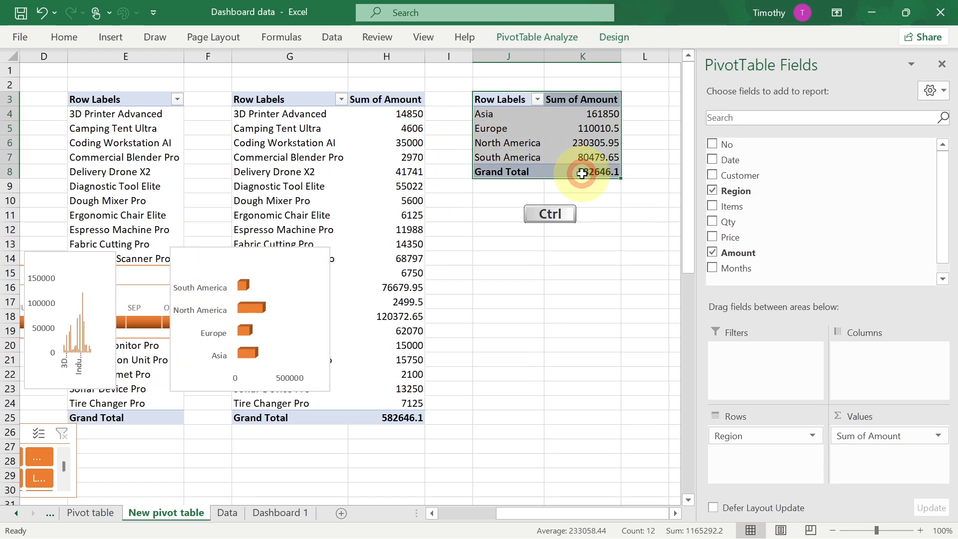
{"action": "key", "text": "ctrl+c"}
{"action": "left_click", "coordinate": [496, 213]}
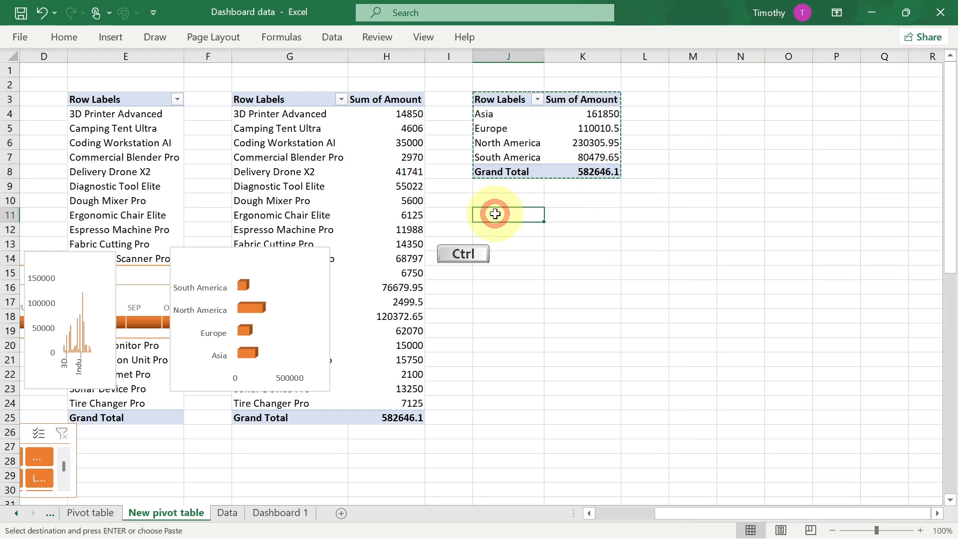
{"action": "key", "text": "ctrl+v"}
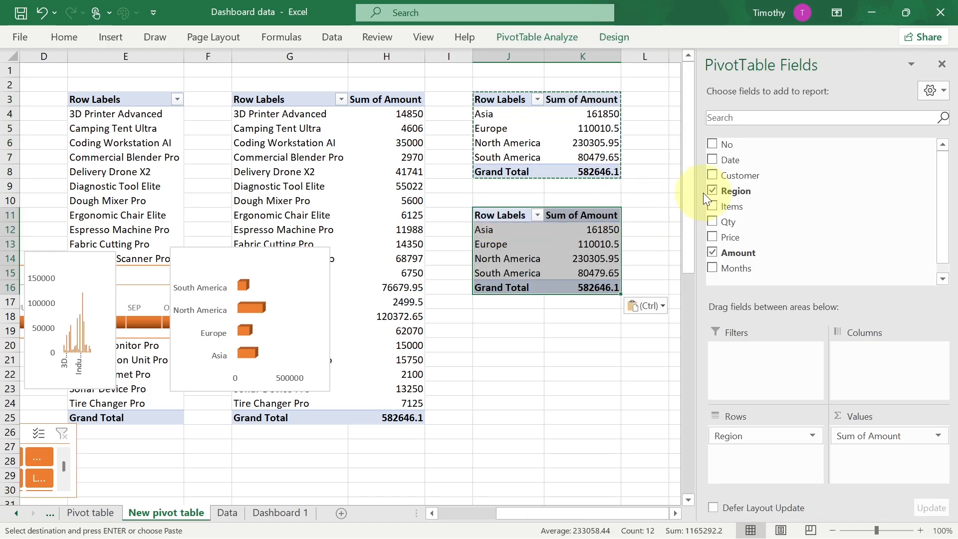
{"action": "left_click", "coordinate": [711, 191]}
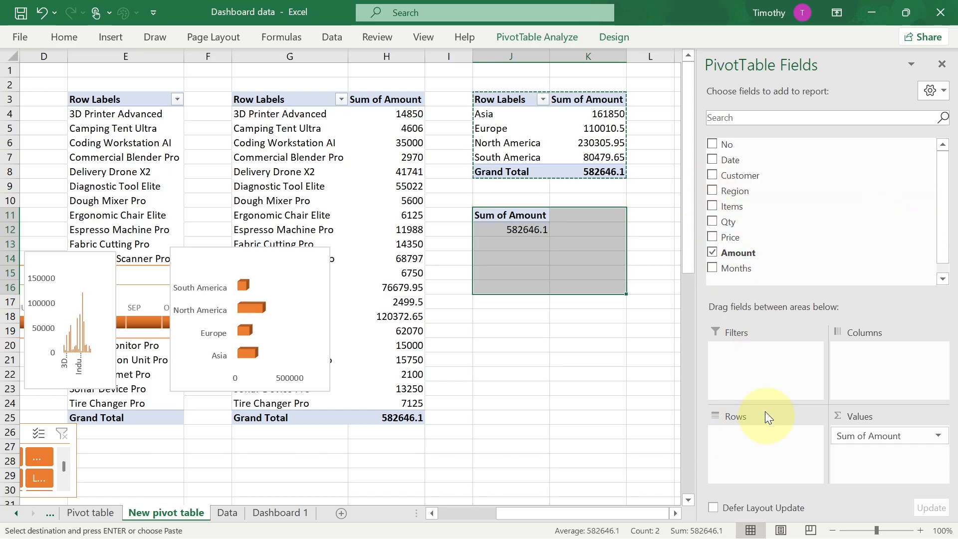
{"action": "left_click", "coordinate": [710, 268]}
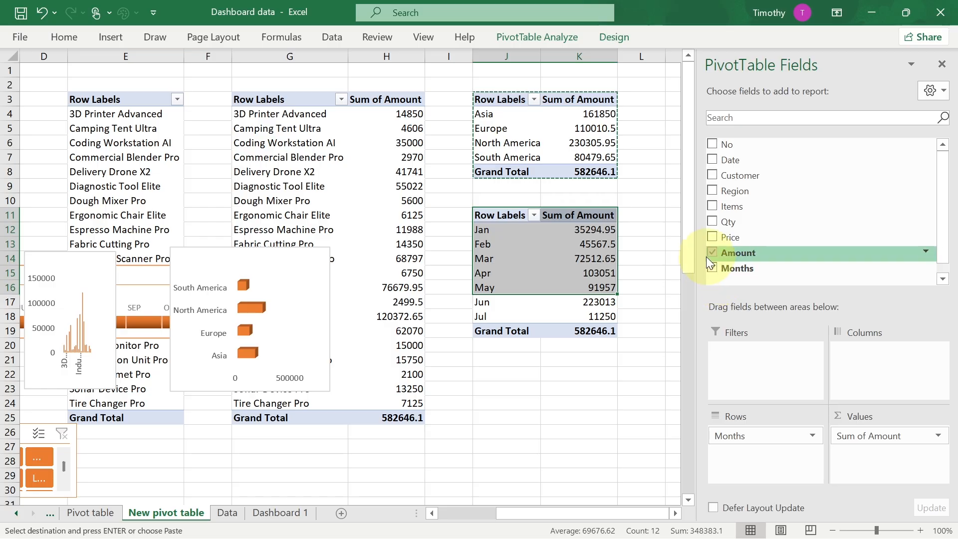
- Select the monthly pivot table and insert a 2-D Area PivotChart from it
{"action": "left_click_drag", "start_coordinate": [492, 215], "coordinate": [584, 328]}
{"action": "key", "text": "ctrl"}
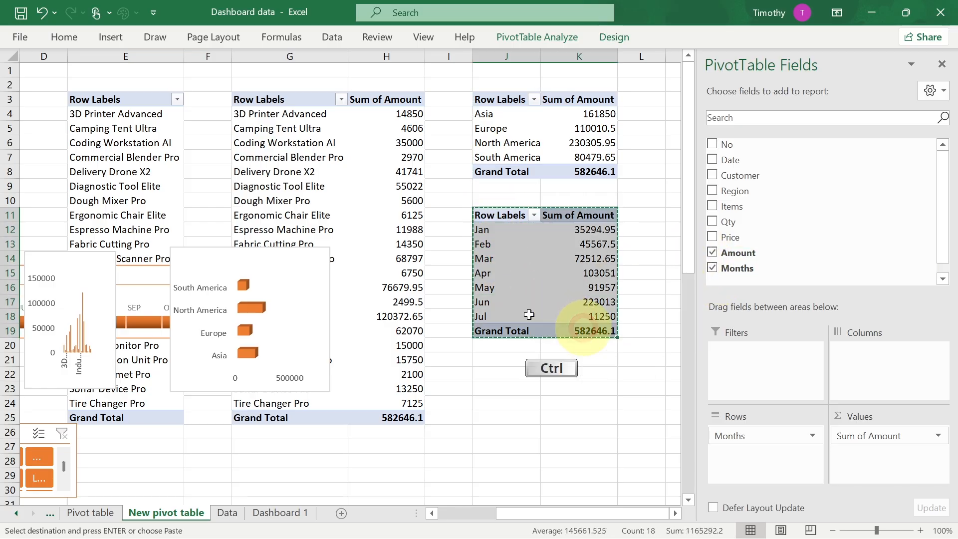
{"action": "left_click", "coordinate": [120, 46]}
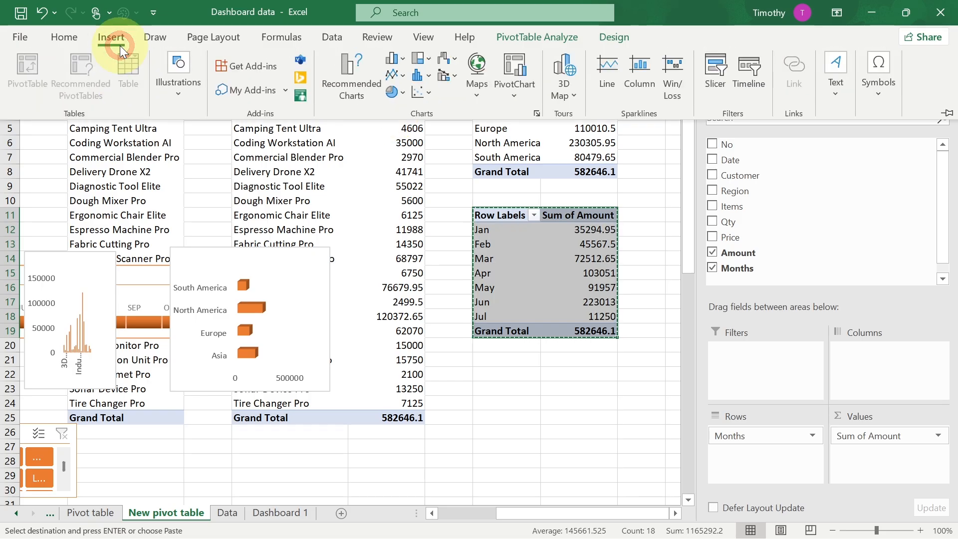
{"action": "left_click", "coordinate": [403, 79]}
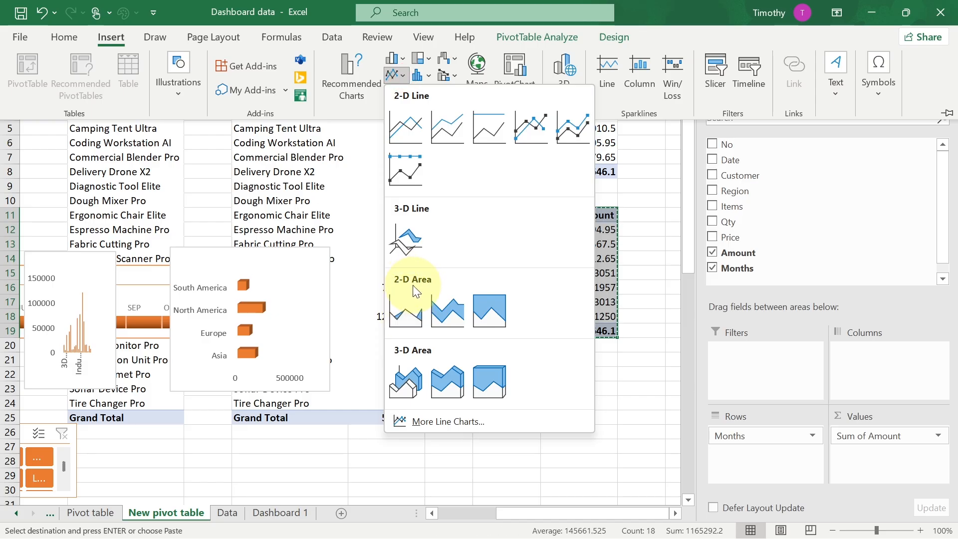
{"action": "left_click", "coordinate": [442, 312]}
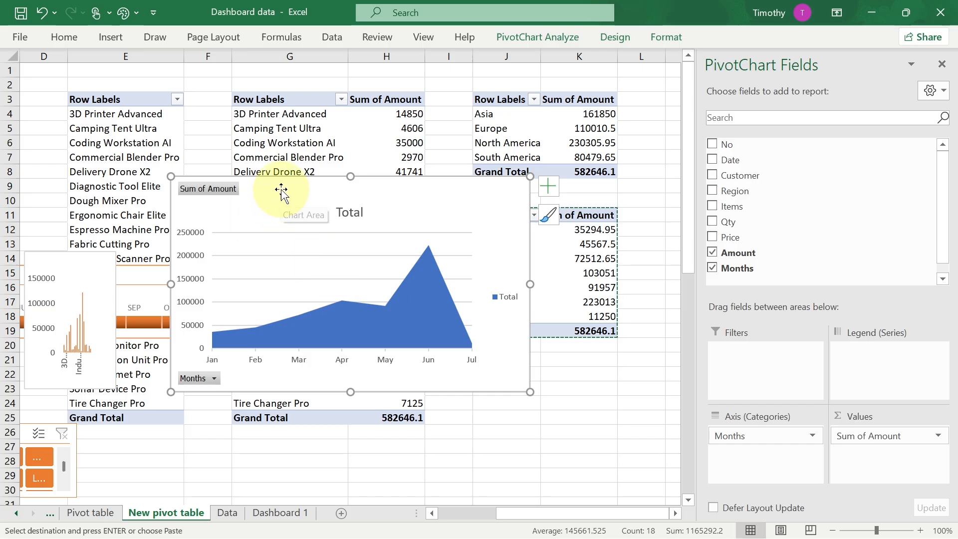
- Hide all field buttons on the area chart and delete its chart title and legend
{"action": "right_click", "coordinate": [226, 190]}
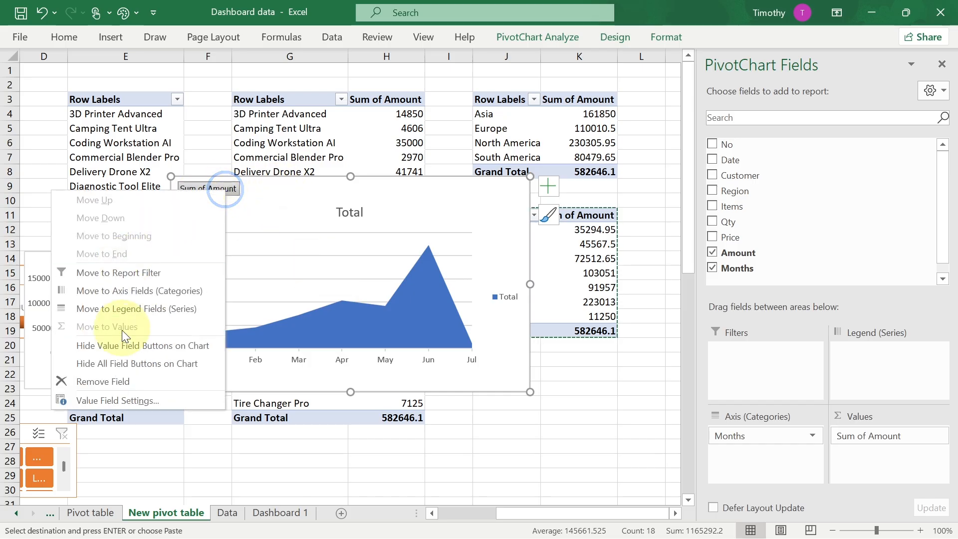
{"action": "left_click", "coordinate": [139, 366]}
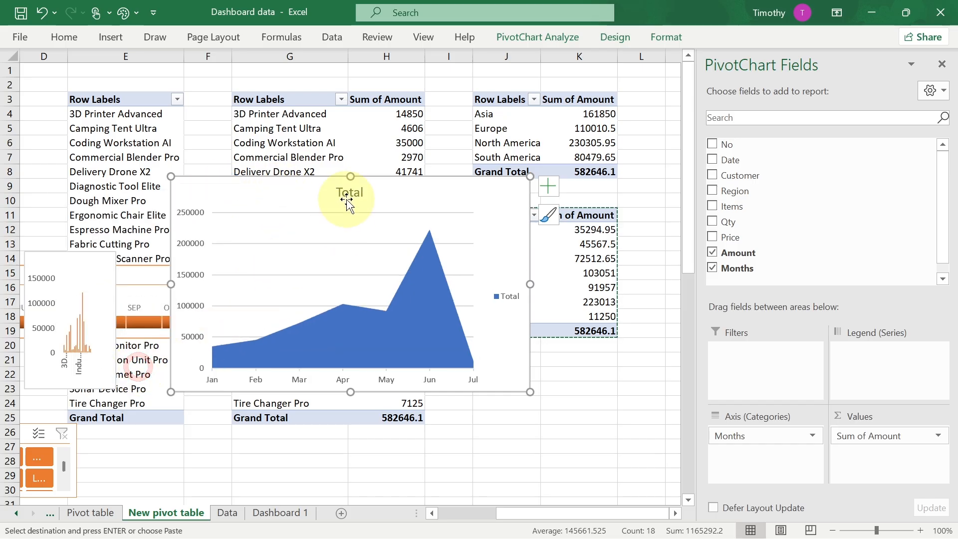
{"action": "right_click", "coordinate": [348, 192]}
{"action": "left_click", "coordinate": [390, 205]}
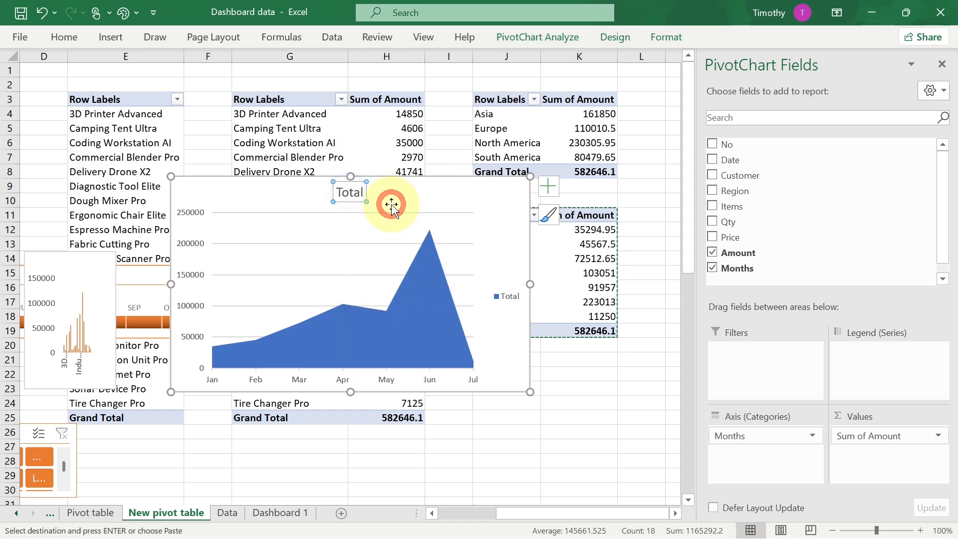
{"action": "right_click", "coordinate": [499, 284]}
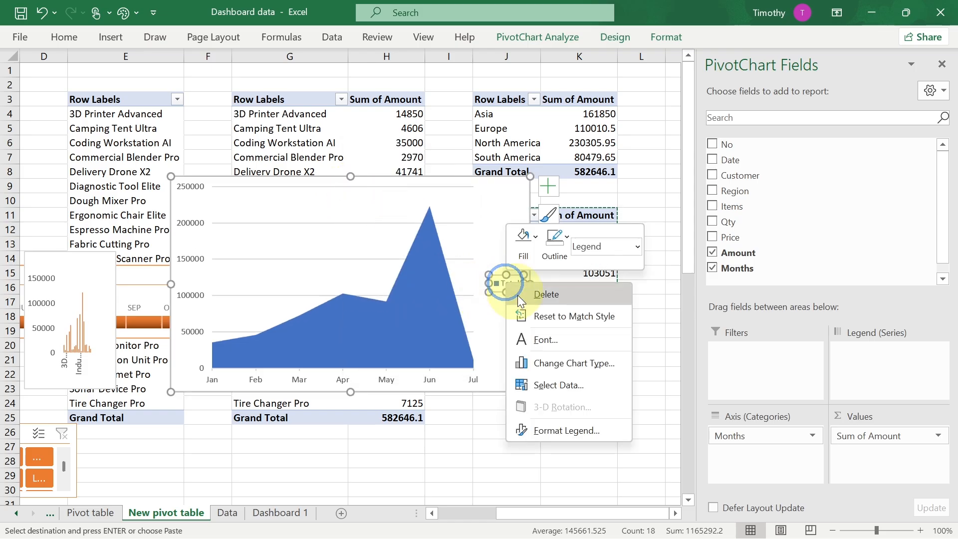
{"action": "left_click", "coordinate": [545, 296]}
- Turn off the area chart's gridlines and apply the monochromatic orange colour scheme
{"action": "left_click", "coordinate": [548, 188]}
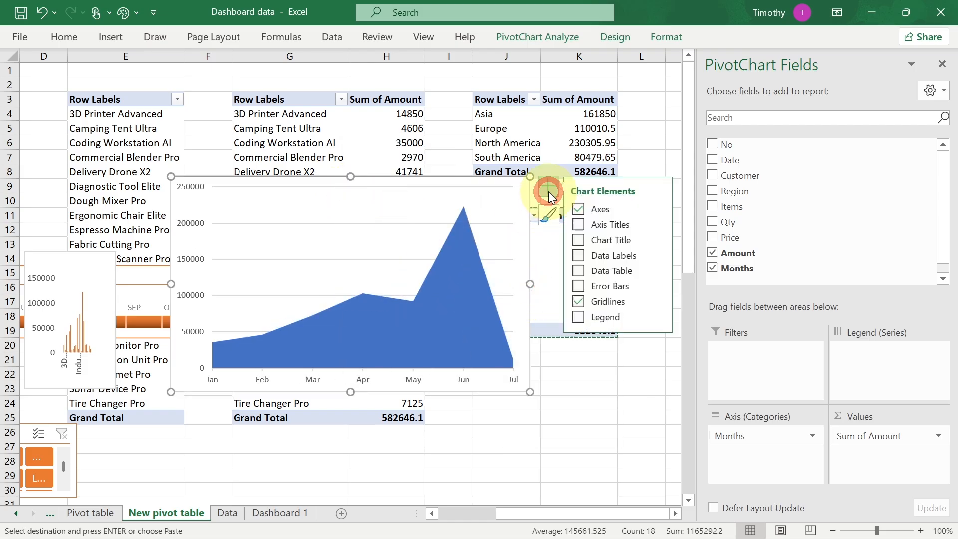
{"action": "left_click", "coordinate": [580, 302]}
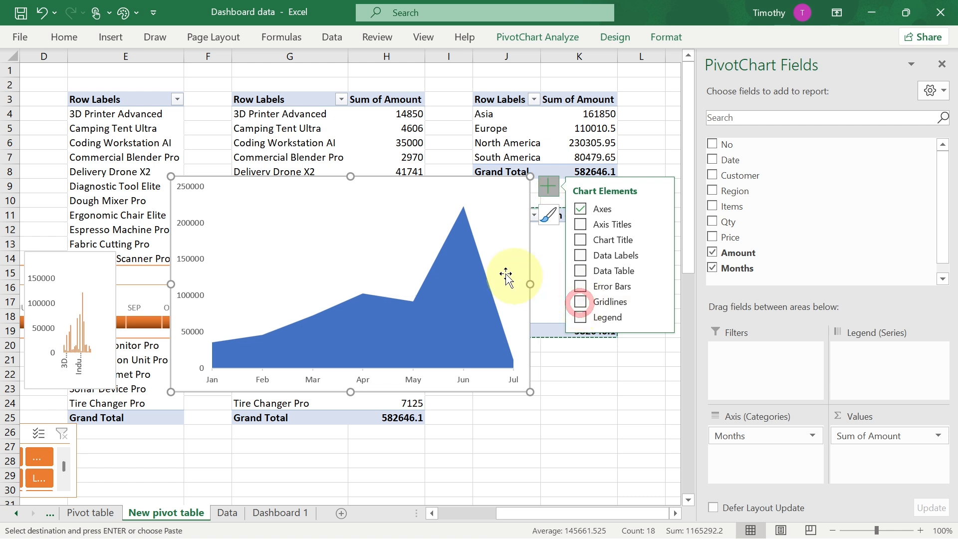
{"action": "left_click", "coordinate": [662, 40]}
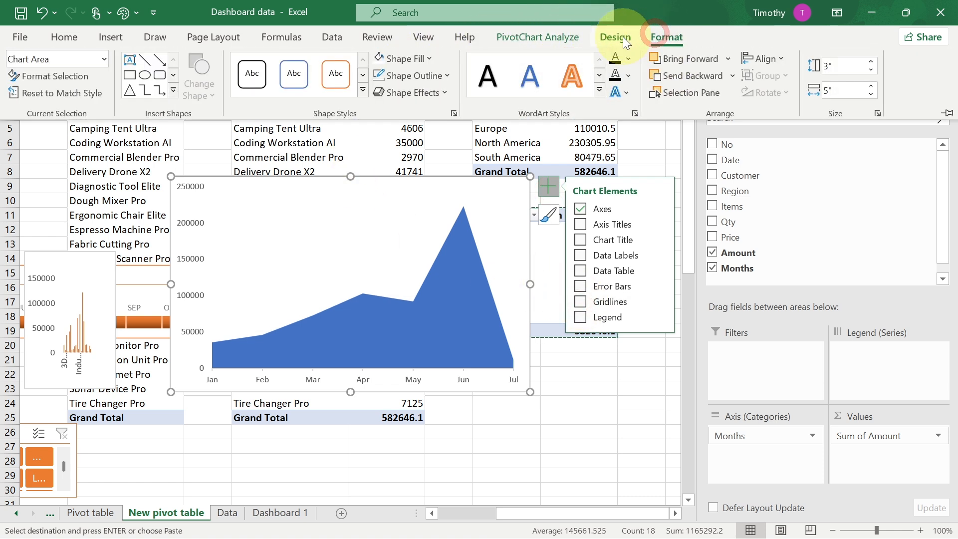
{"action": "left_click", "coordinate": [623, 38]}
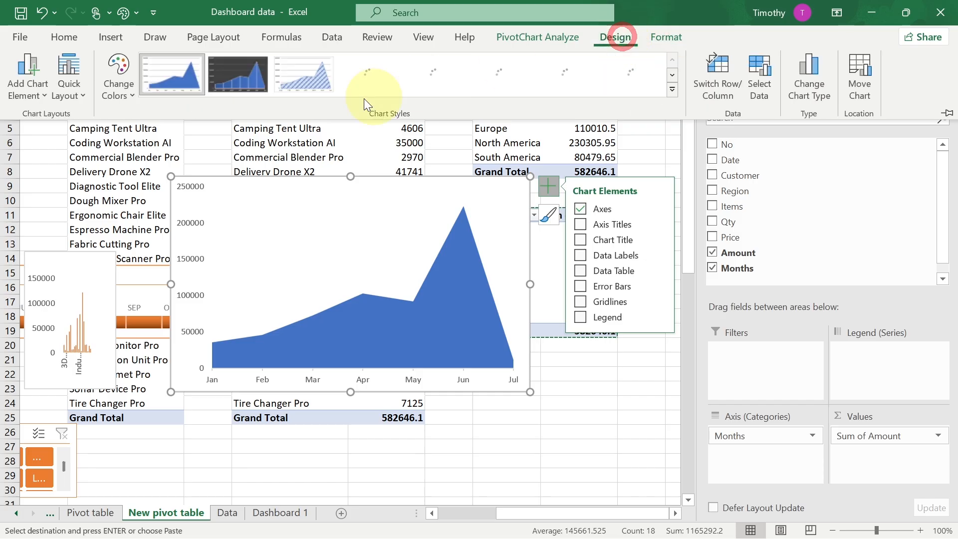
{"action": "left_click", "coordinate": [134, 96]}
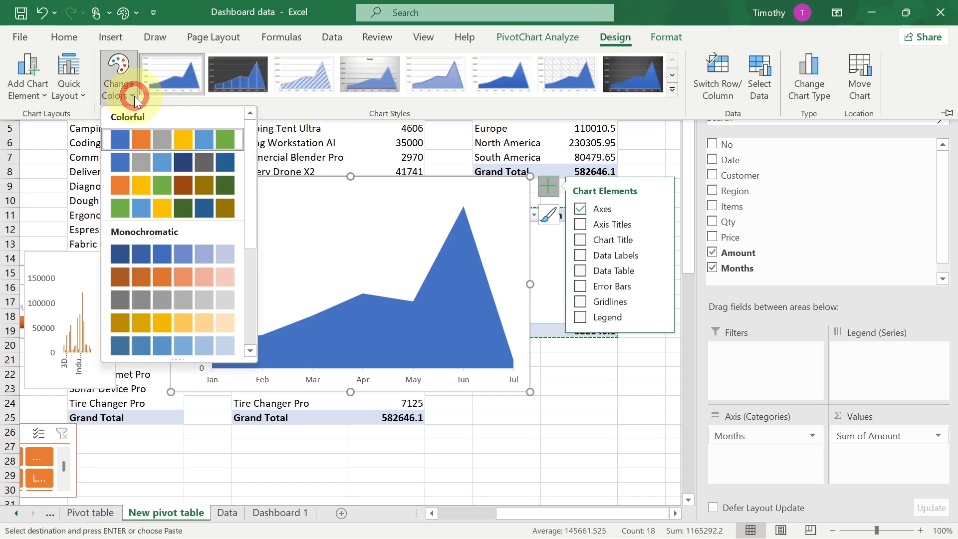
{"action": "left_click", "coordinate": [122, 273]}
- Try to copy the area chart onto the Dashboard 1 sheet
{"action": "key", "text": "ctrl+c"}
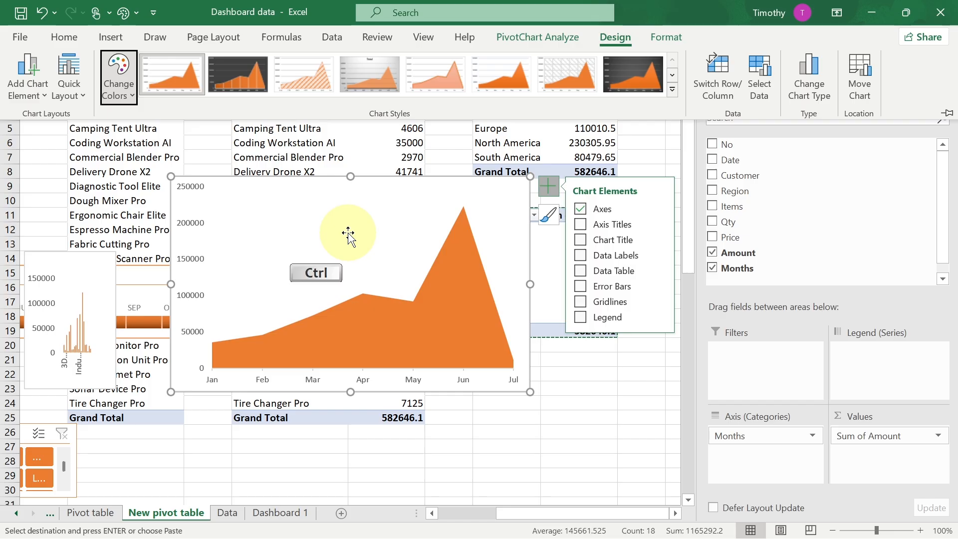
{"action": "left_click", "coordinate": [272, 509]}
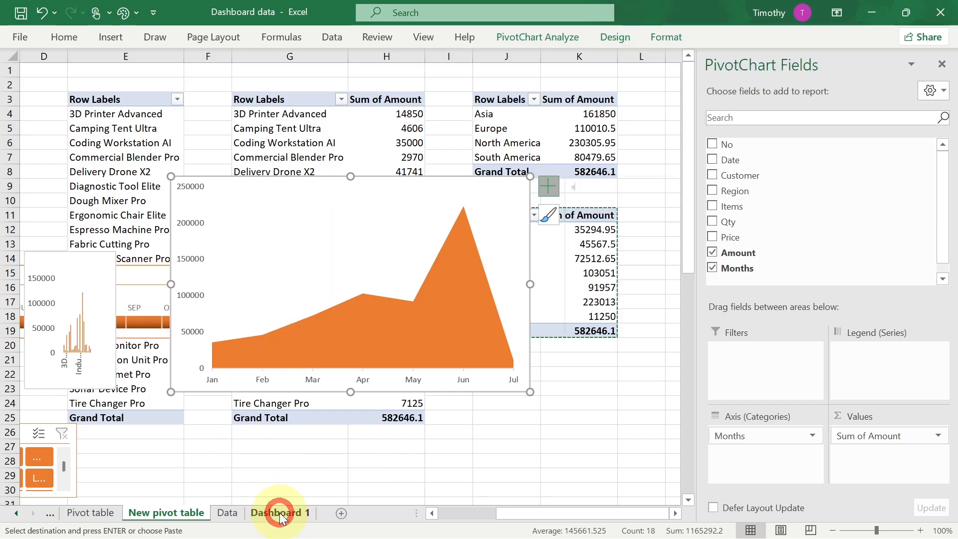
{"action": "key", "text": "ctrl+v"}
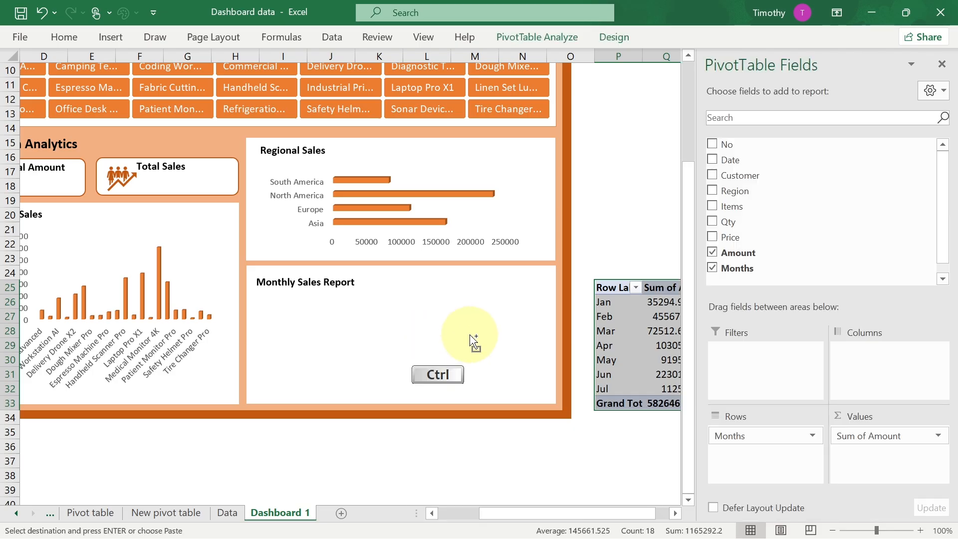
{"action": "left_click", "coordinate": [159, 513]}
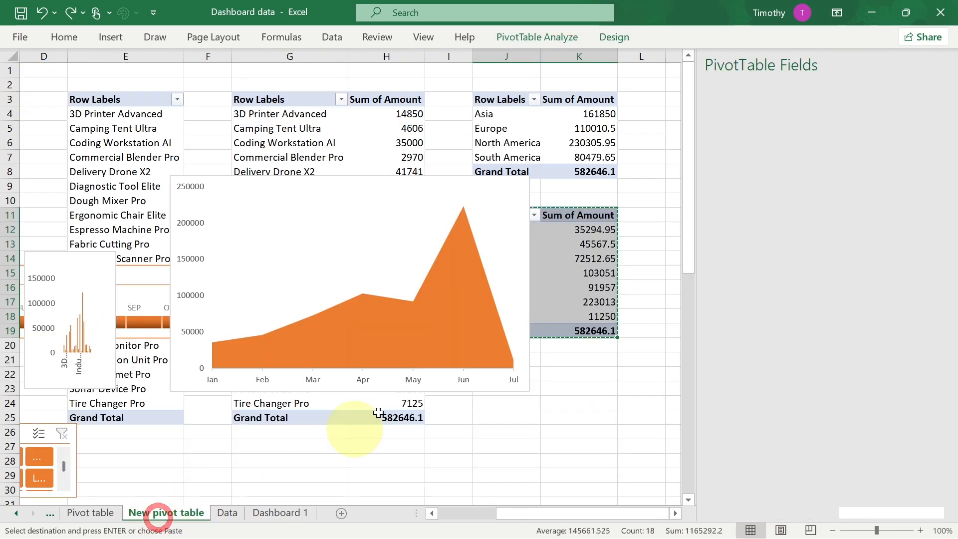
- Copy the monthly area chart and paste it onto the Dashboard 1 sheet
{"action": "left_click", "coordinate": [377, 215]}
{"action": "left_click", "coordinate": [195, 198]}
{"action": "key", "text": "ctrl+c"}
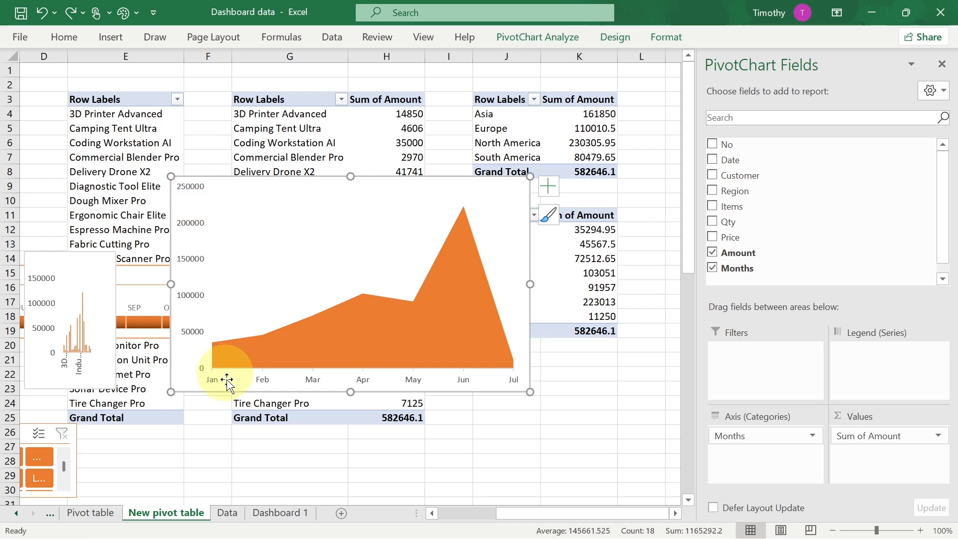
{"action": "left_click", "coordinate": [287, 520]}
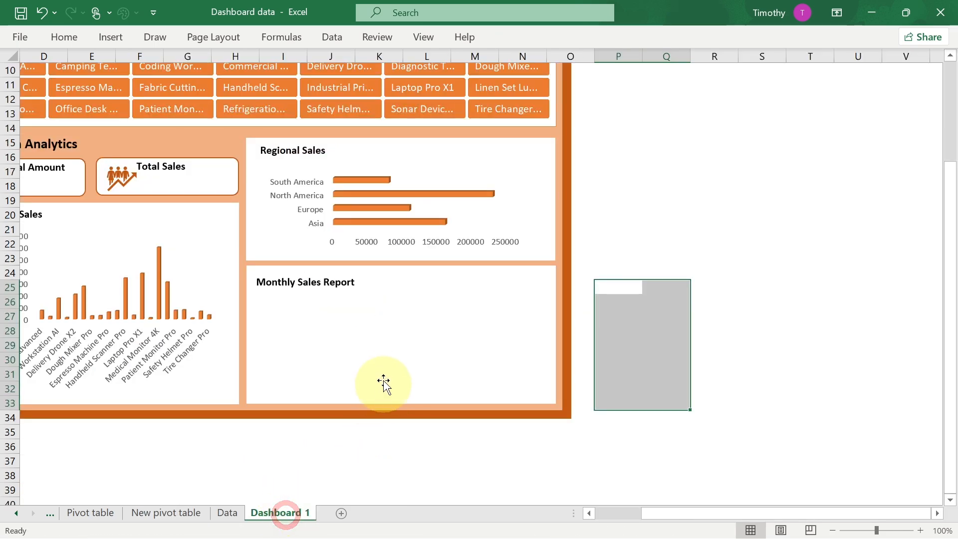
{"action": "key", "text": "ctrl+v"}
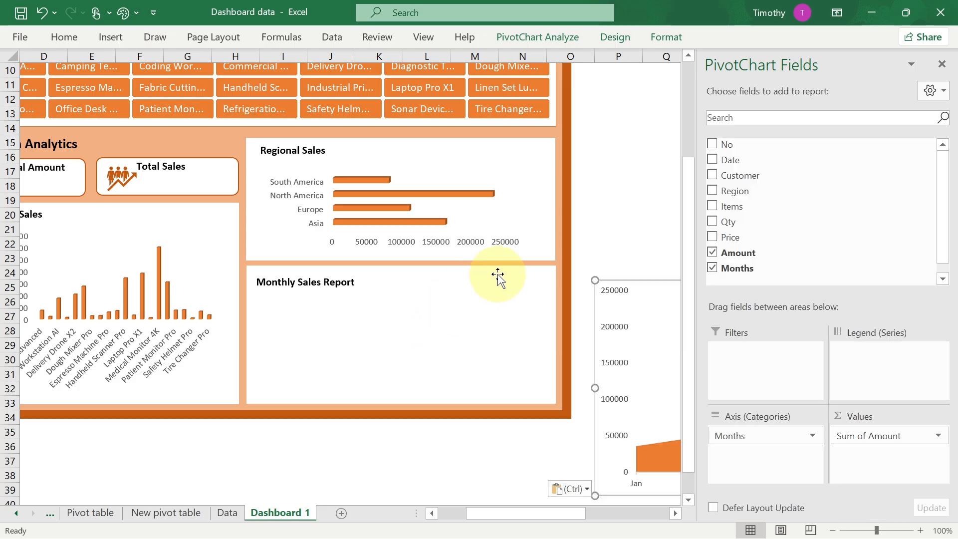
- Move and resize the area chart to fit inside the Monthly Sales Report panel below its heading
{"action": "left_click_drag", "start_coordinate": [641, 284], "coordinate": [284, 253]}
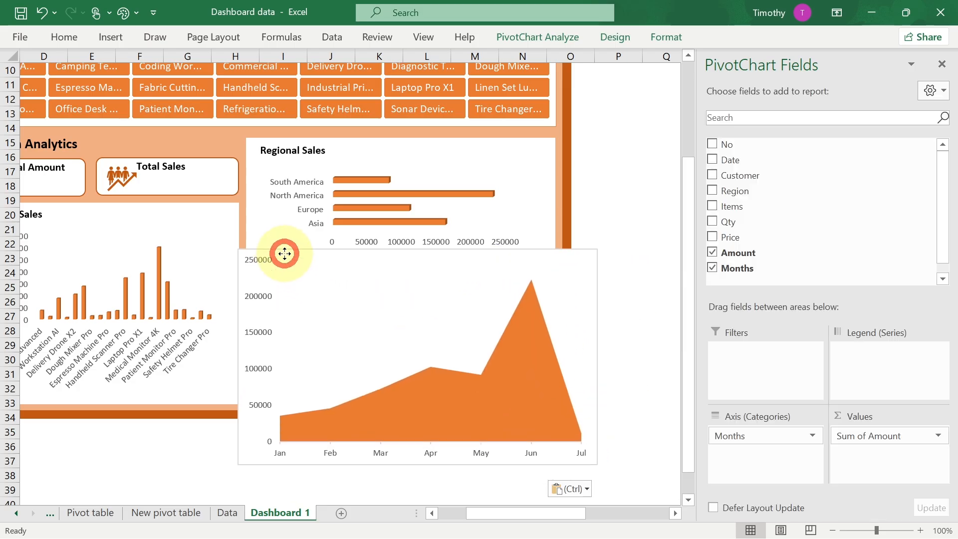
{"action": "left_click_drag", "start_coordinate": [600, 248], "coordinate": [510, 284]}
{"action": "left_click", "coordinate": [414, 335]}
{"action": "left_click_drag", "start_coordinate": [408, 340], "coordinate": [400, 344]}
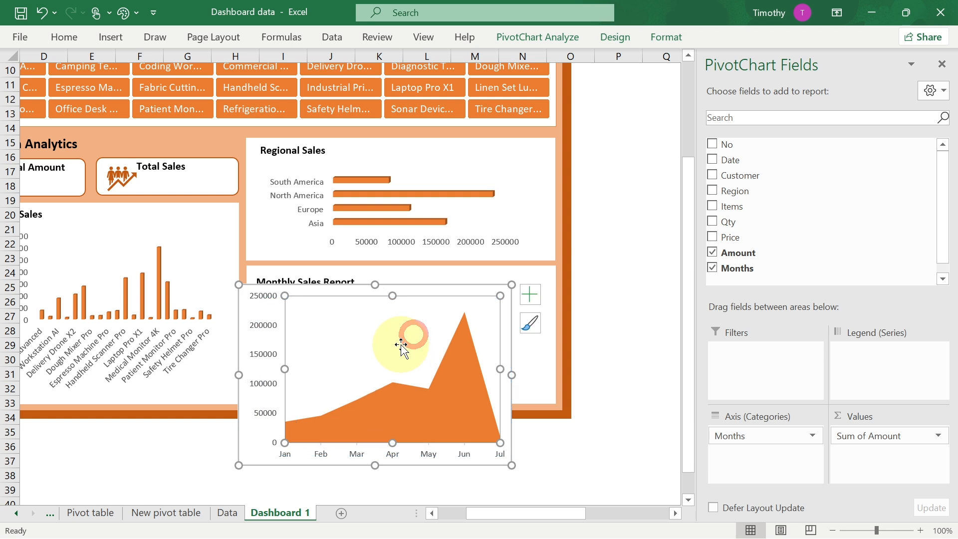
{"action": "key", "text": "ctrl+z"}
{"action": "left_click_drag", "start_coordinate": [375, 465], "coordinate": [383, 408]}
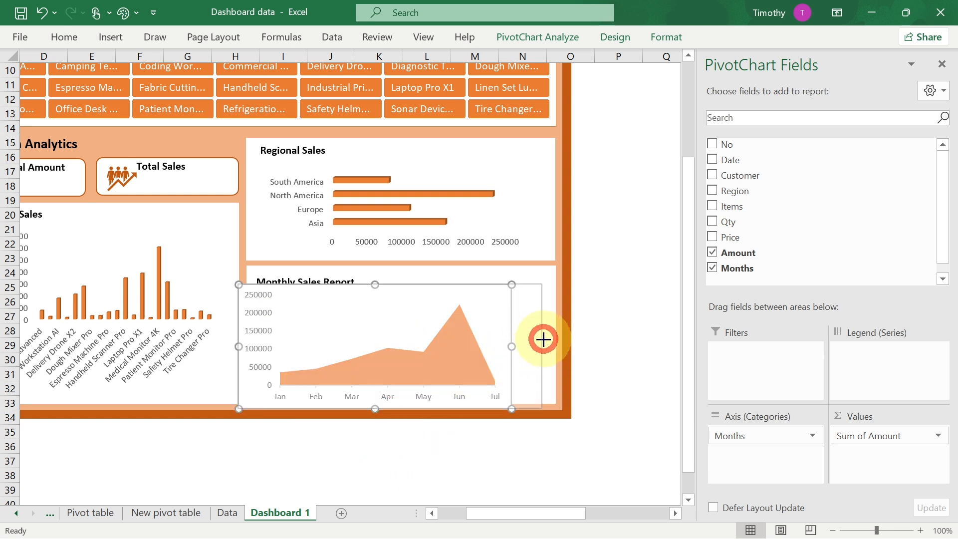
{"action": "left_click_drag", "start_coordinate": [545, 339], "coordinate": [546, 346]}
{"action": "left_click_drag", "start_coordinate": [238, 347], "coordinate": [253, 346]}
{"action": "left_click_drag", "start_coordinate": [402, 282], "coordinate": [400, 290]}
{"action": "left_click_drag", "start_coordinate": [398, 407], "coordinate": [400, 399]}
{"action": "left_click", "coordinate": [423, 459]}
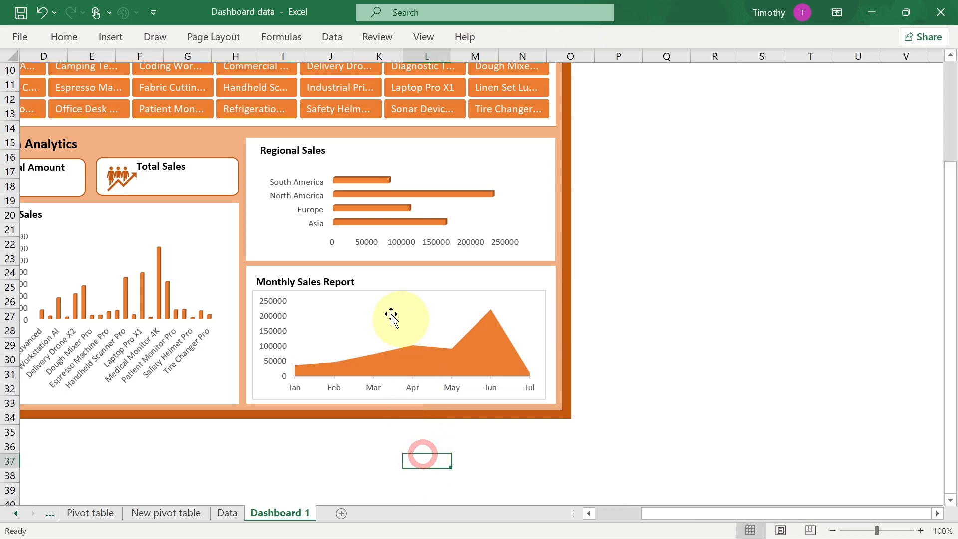
- Set the monthly chart's outline to No Outline
{"action": "left_click", "coordinate": [309, 291]}
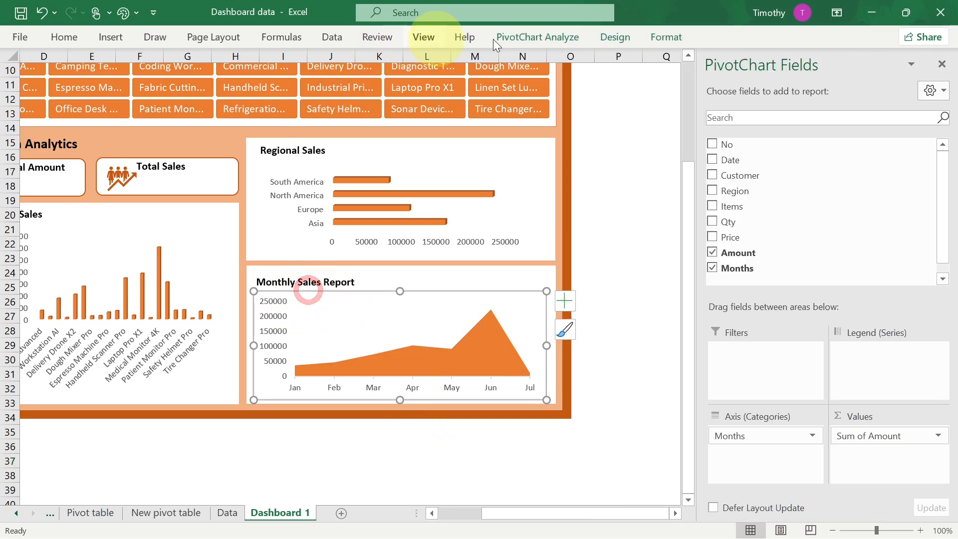
{"action": "left_click", "coordinate": [657, 35]}
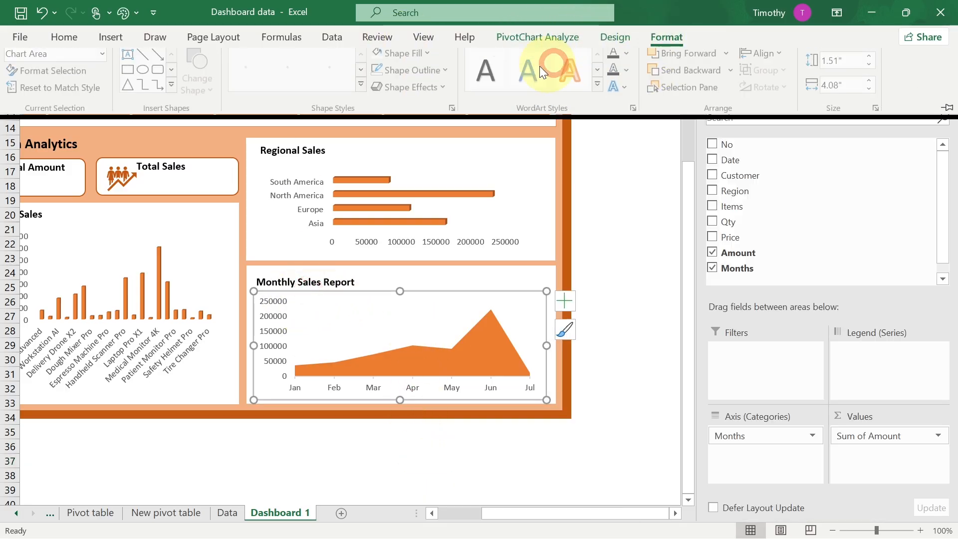
{"action": "left_click", "coordinate": [448, 77]}
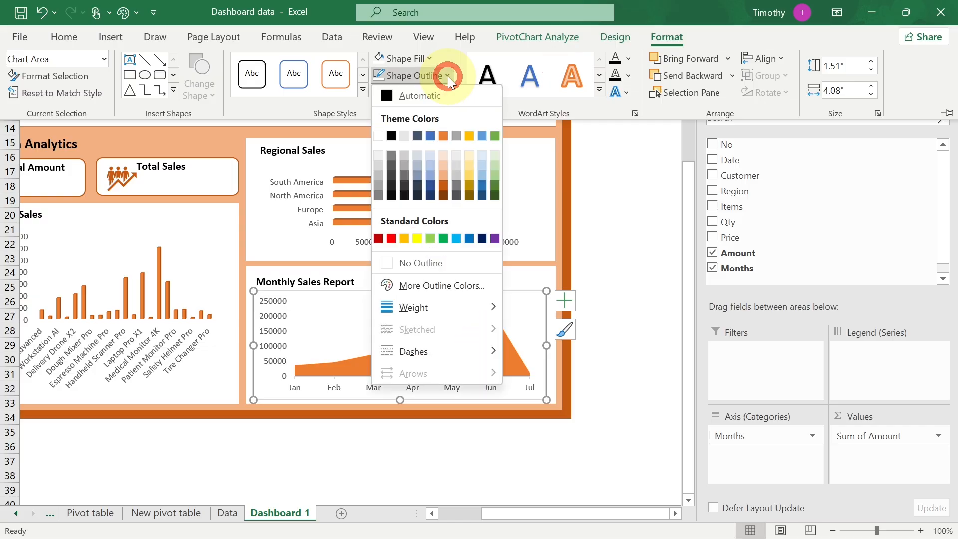
{"action": "left_click", "coordinate": [411, 258]}
- Paste a copy of the Total Amount label inside its KPI box and change the copied text to 1999
{"action": "left_click", "coordinate": [270, 236]}
{"action": "left_click", "coordinate": [247, 277]}
{"action": "left_click_drag", "start_coordinate": [502, 511], "coordinate": [467, 500]}
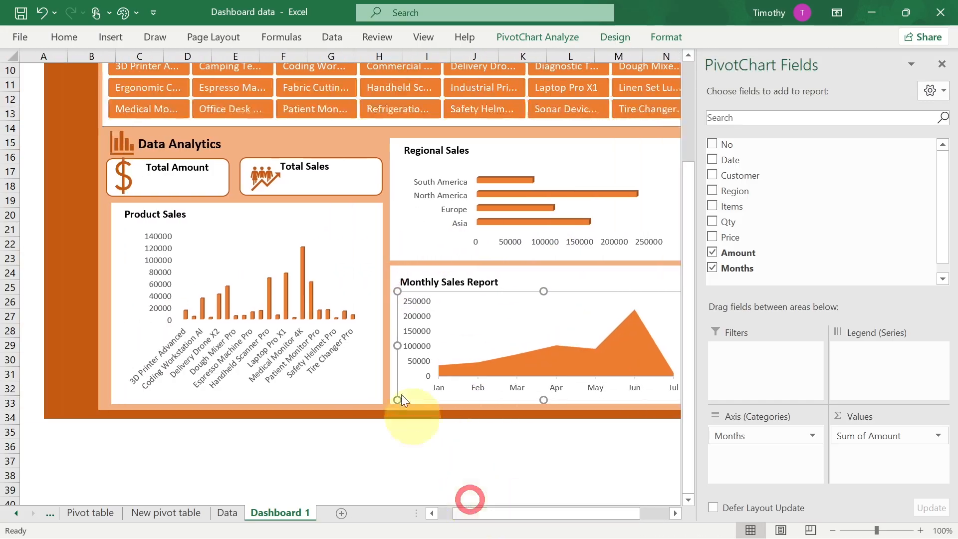
{"action": "left_click", "coordinate": [304, 209]}
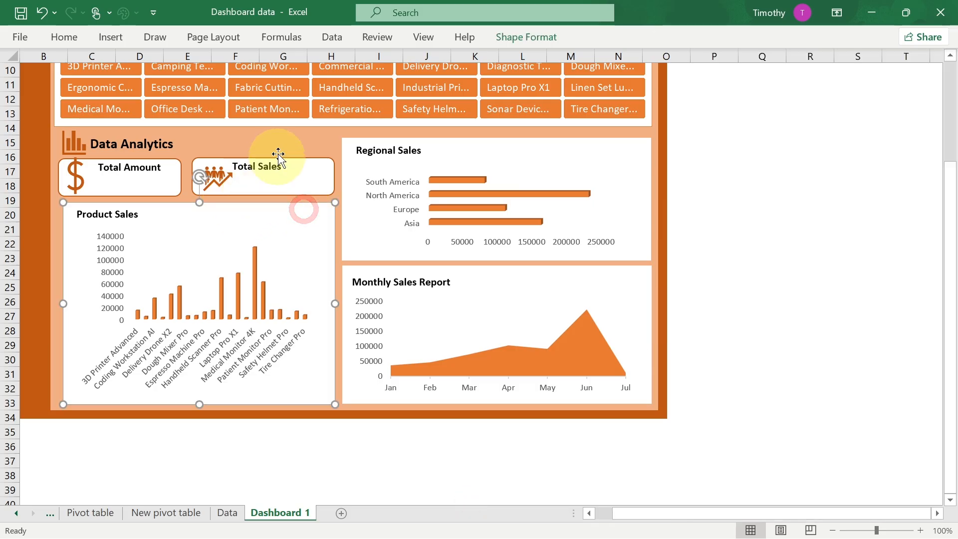
{"action": "left_click", "coordinate": [146, 170]}
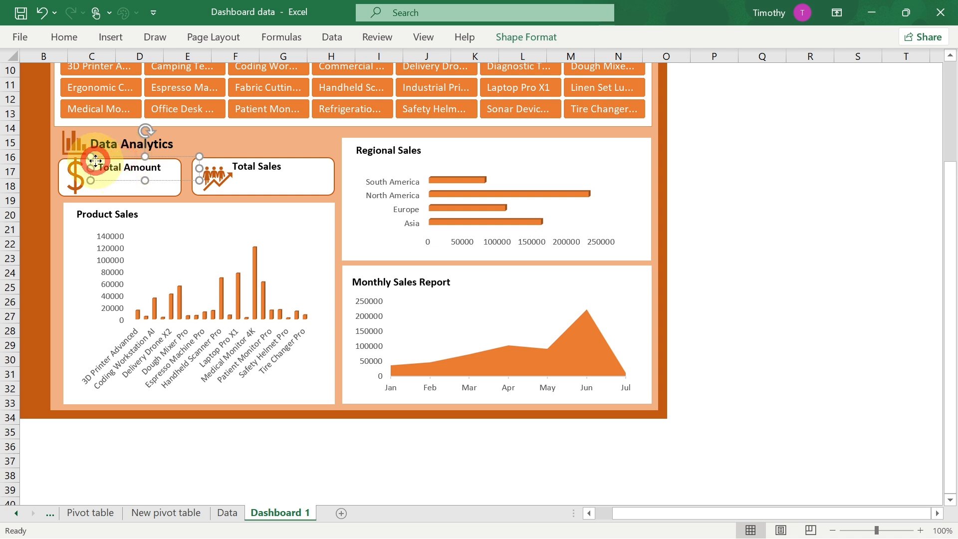
{"action": "left_click", "coordinate": [122, 161]}
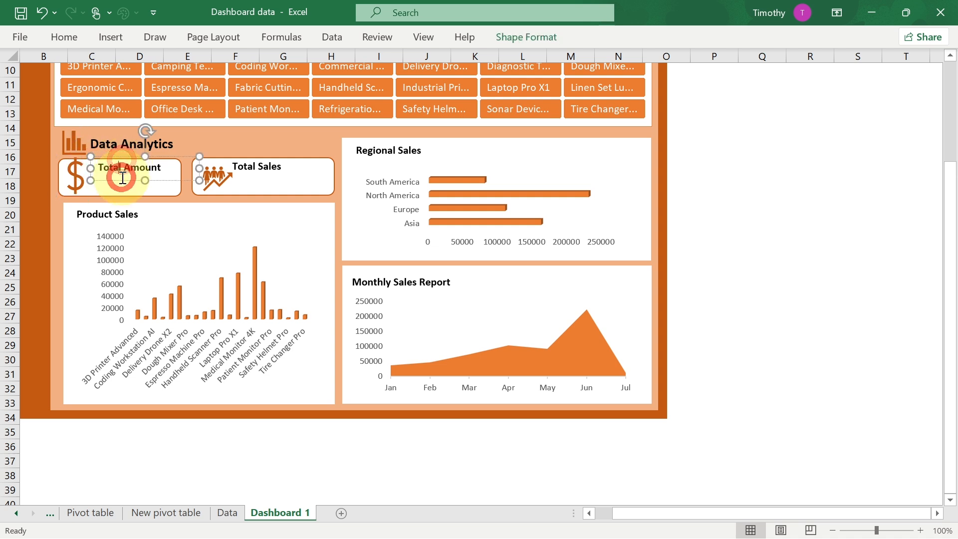
{"action": "left_click", "coordinate": [124, 183]}
{"action": "key", "text": "ctrl+v"}
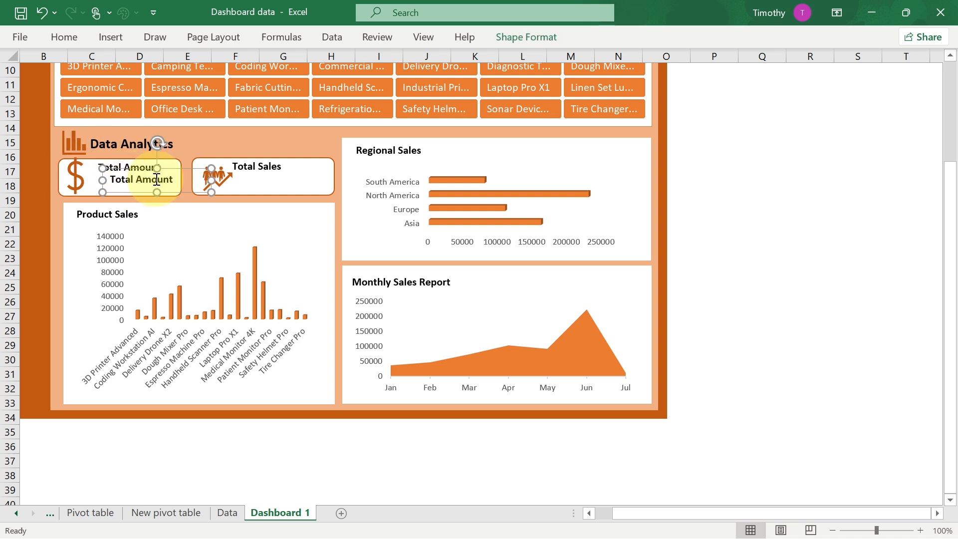
{"action": "left_click_drag", "start_coordinate": [173, 179], "coordinate": [133, 177]}
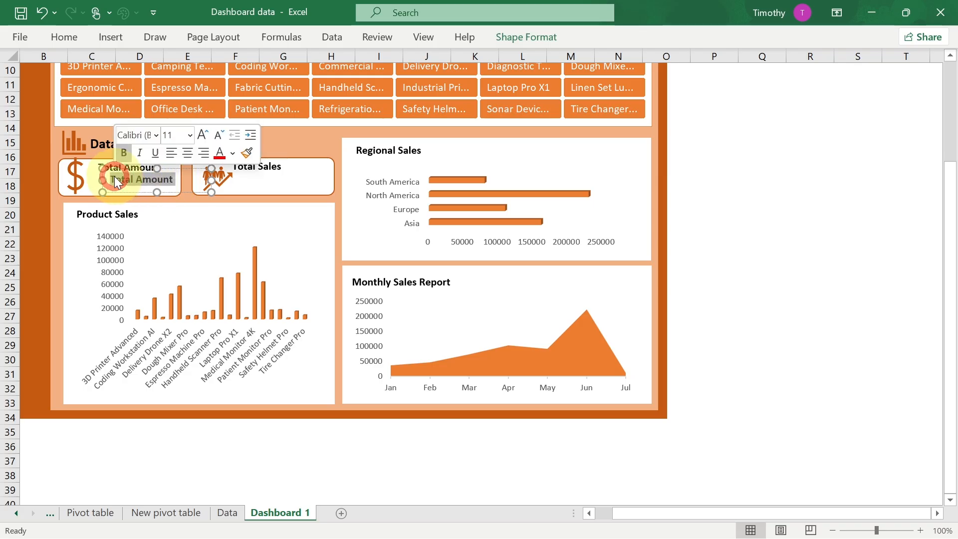
{"action": "type", "text": "1999"}
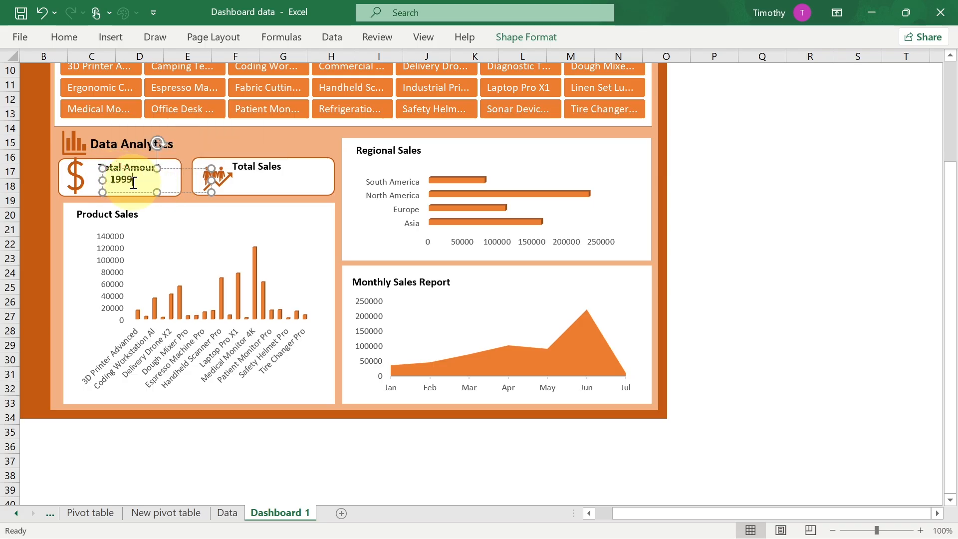
{"action": "left_click", "coordinate": [69, 33]}
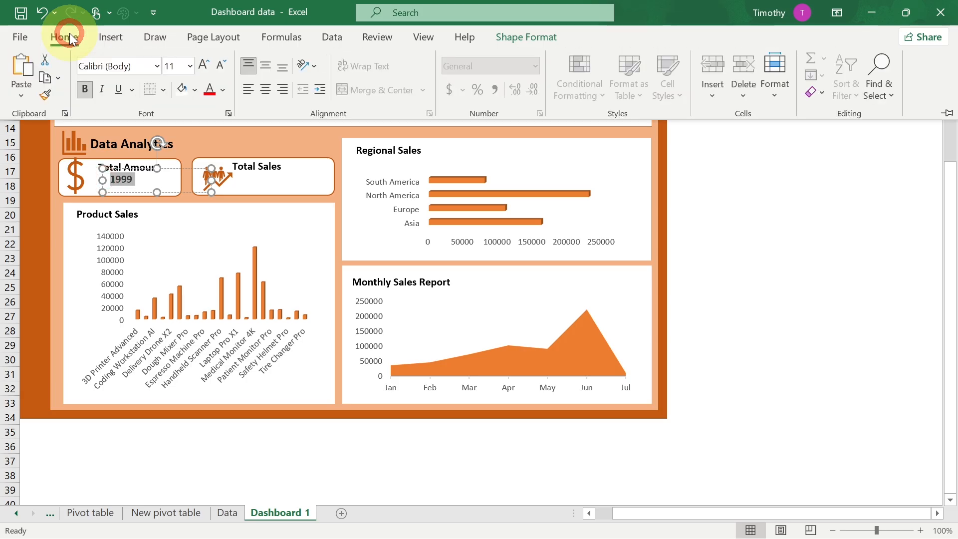
- Set the font colour of the 1999 value in the Total Amount box to dark red
{"action": "left_click", "coordinate": [223, 88]}
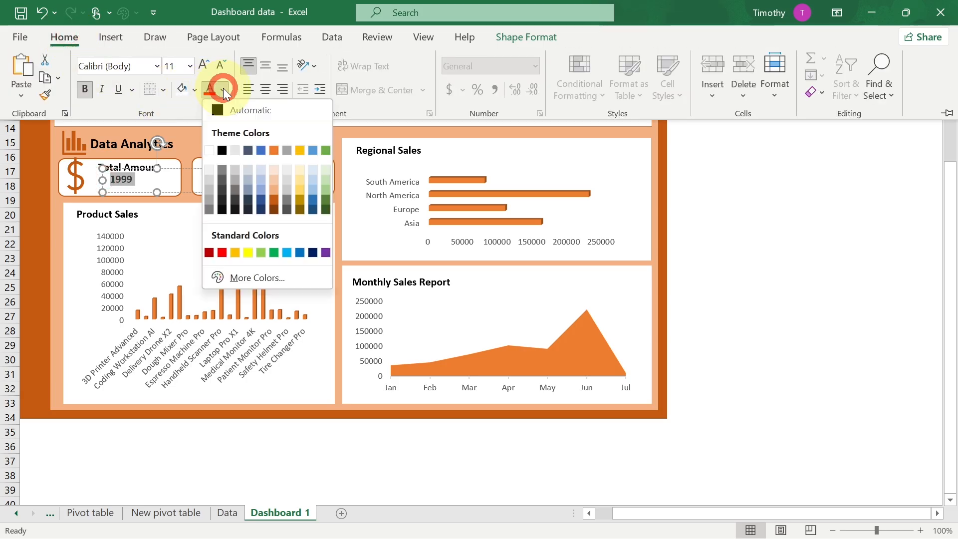
{"action": "left_click", "coordinate": [210, 252]}
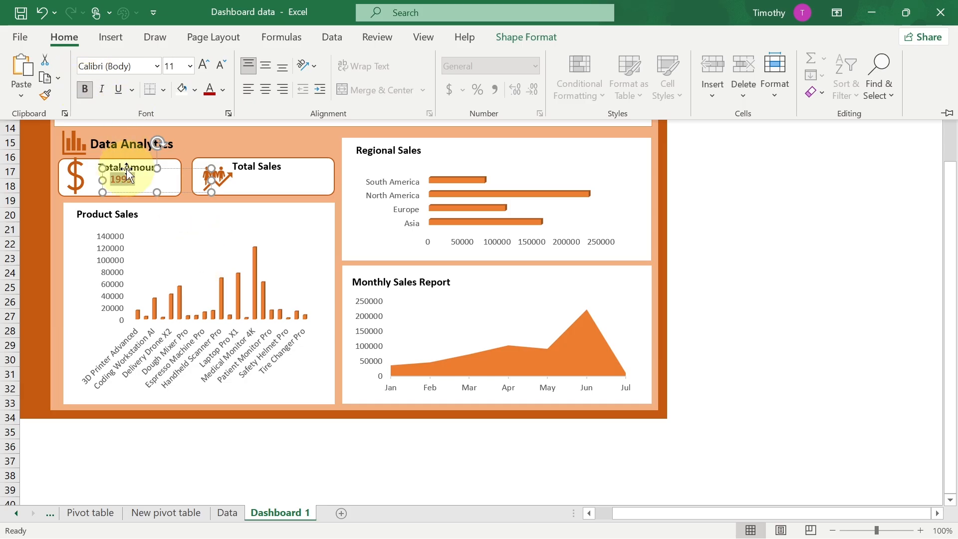
{"action": "left_click", "coordinate": [114, 173]}
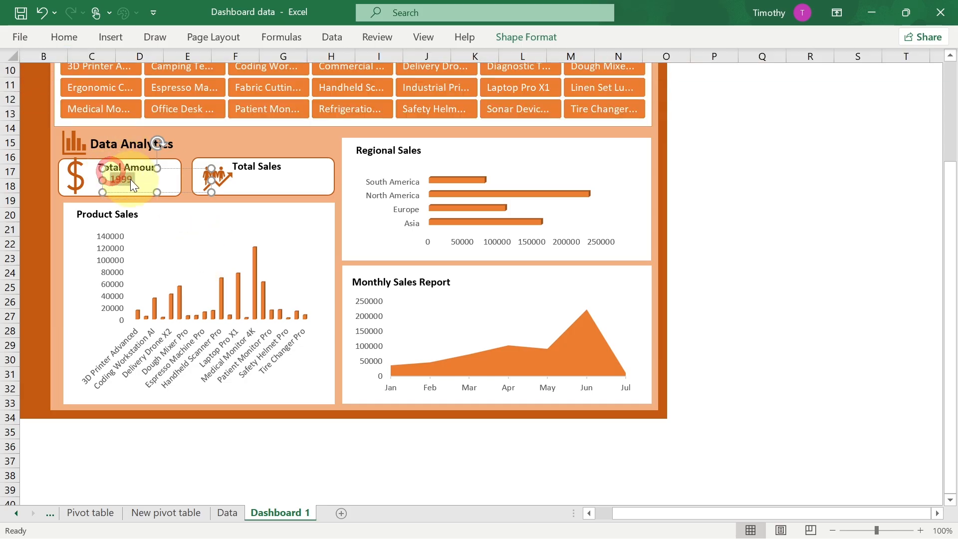
- Copy the regional pivot table below the monthly one and remove its Region field to leave only the total amount
{"action": "left_click", "coordinate": [172, 517]}
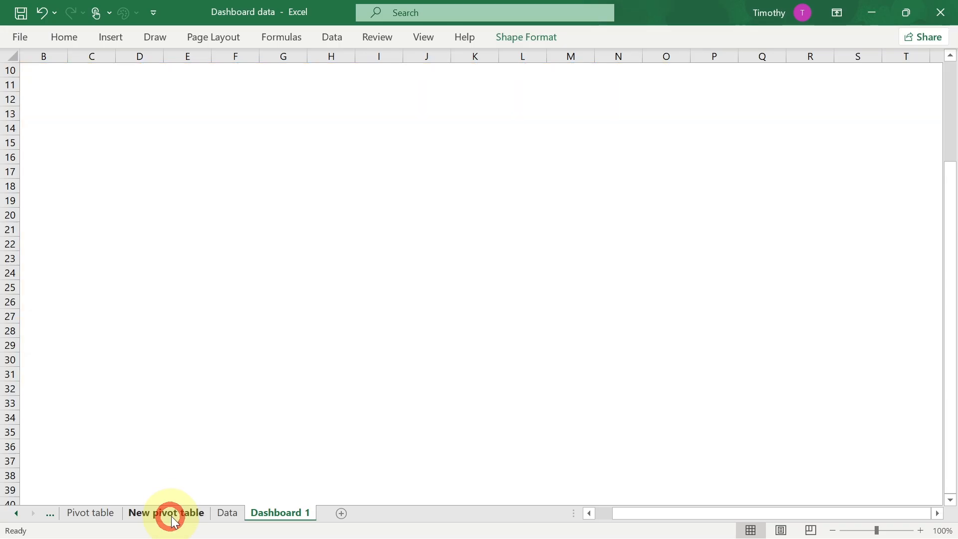
{"action": "left_click", "coordinate": [331, 320]}
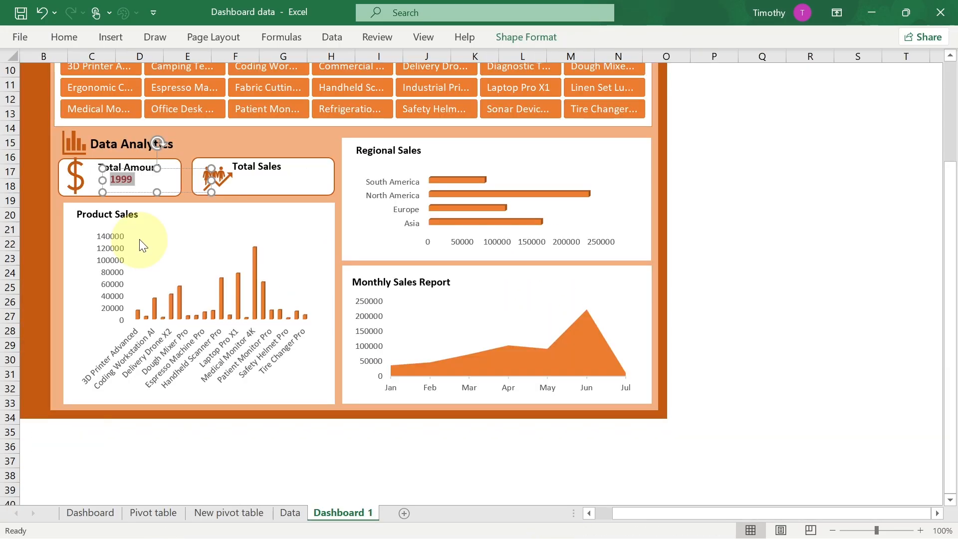
{"action": "left_click", "coordinate": [244, 516]}
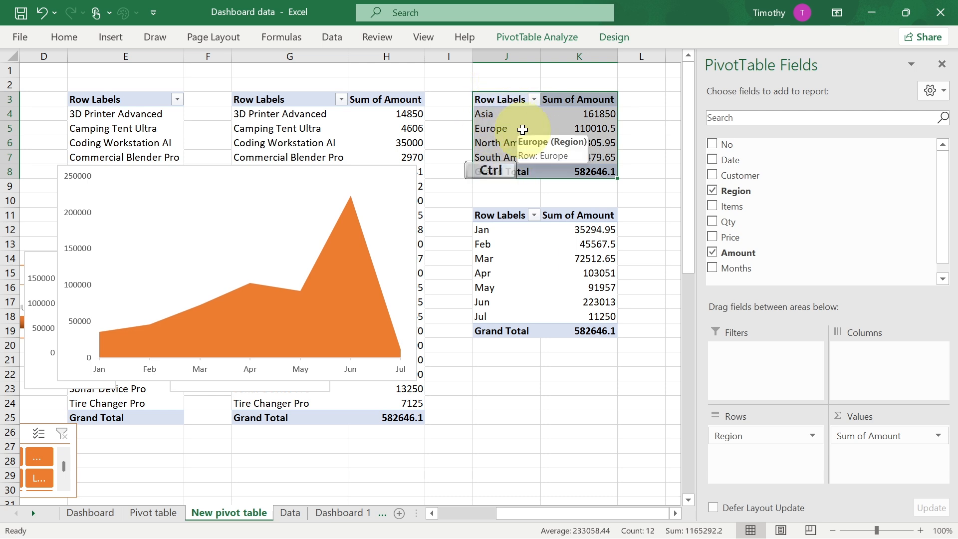
{"action": "key", "text": "ctrl+c"}
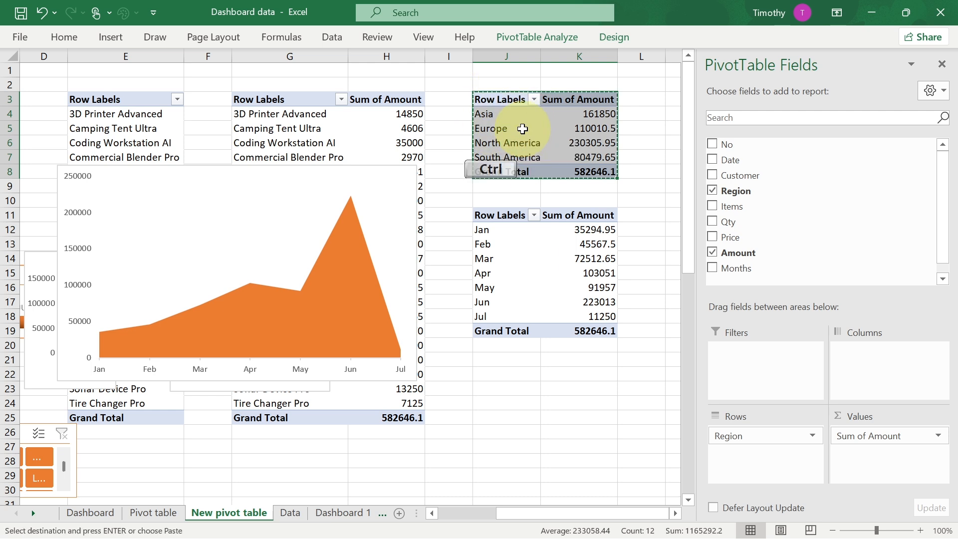
{"action": "left_click", "coordinate": [496, 361]}
{"action": "key", "text": "ctrl+v"}
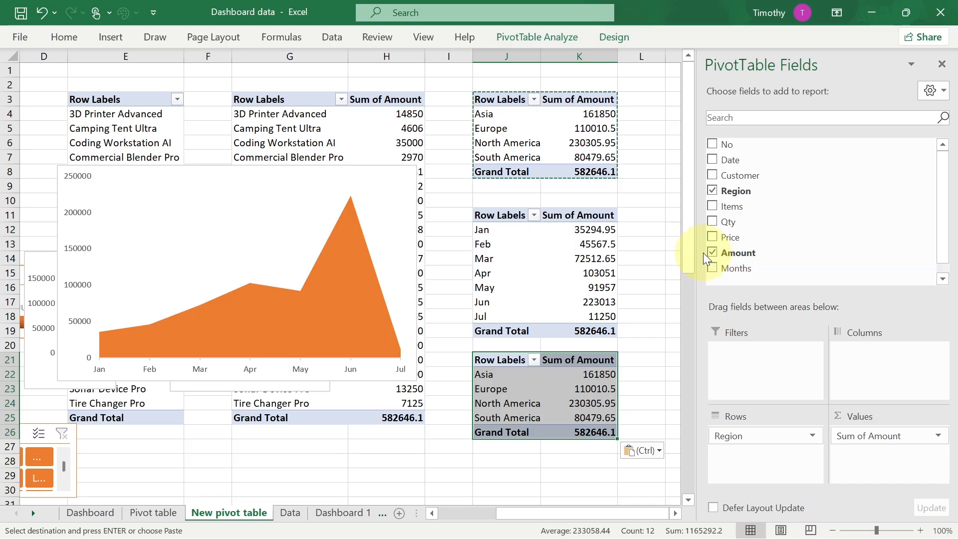
{"action": "left_click", "coordinate": [713, 192]}
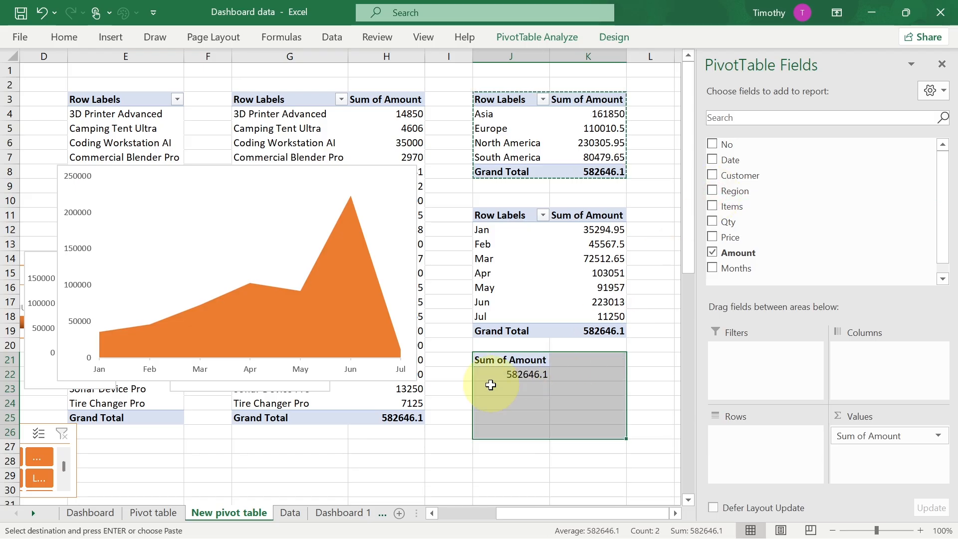
- In the cell beside the pivot total, enter a formula that references the total Sum of Amount value
{"action": "left_click", "coordinate": [489, 372]}
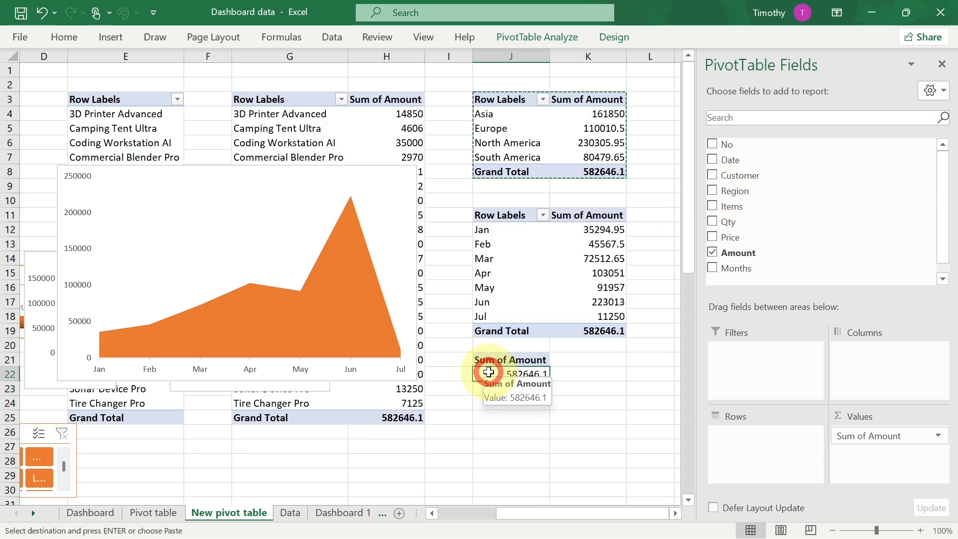
{"action": "left_click", "coordinate": [569, 374]}
{"action": "double_click", "coordinate": [569, 374]}
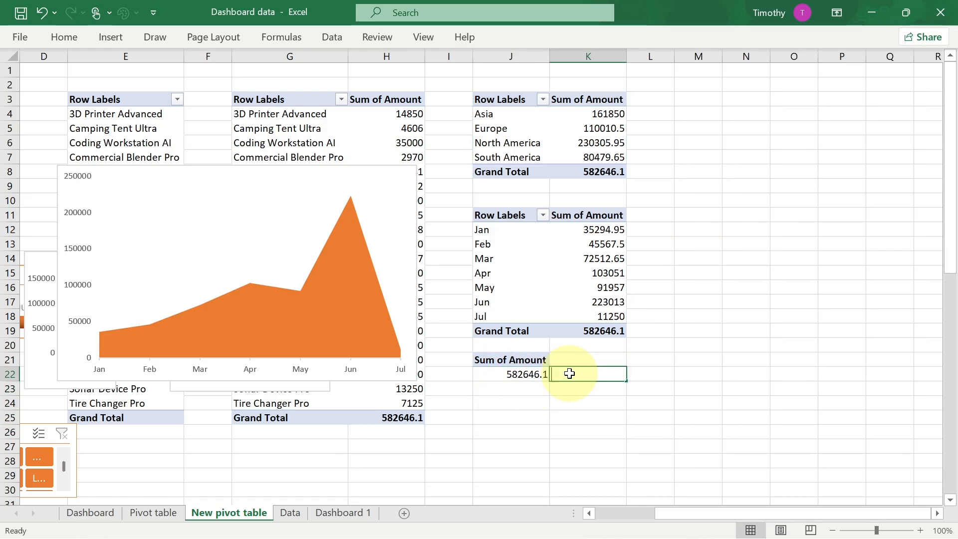
{"action": "type", "text": "="}
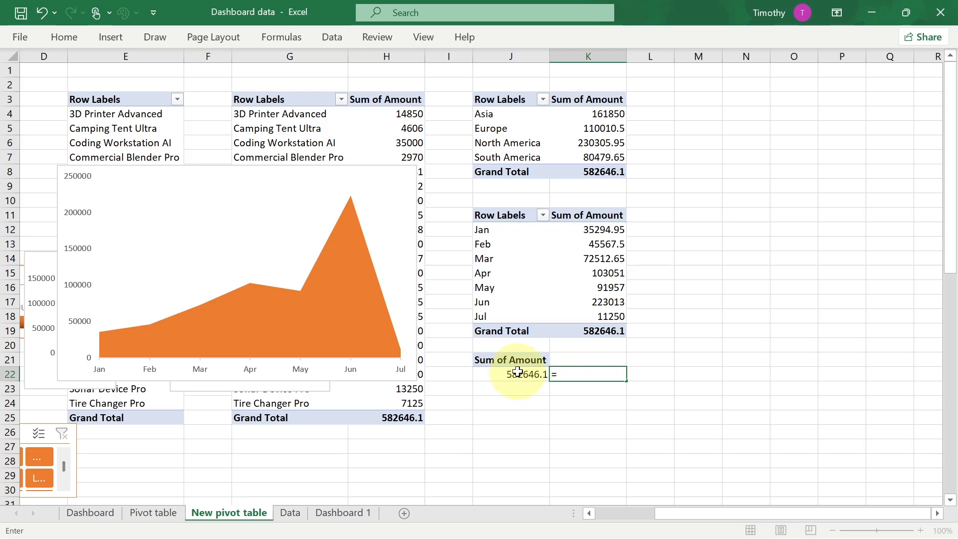
{"action": "left_click", "coordinate": [517, 372]}
{"action": "key", "text": "Return"}
{"action": "left_click", "coordinate": [585, 374]}
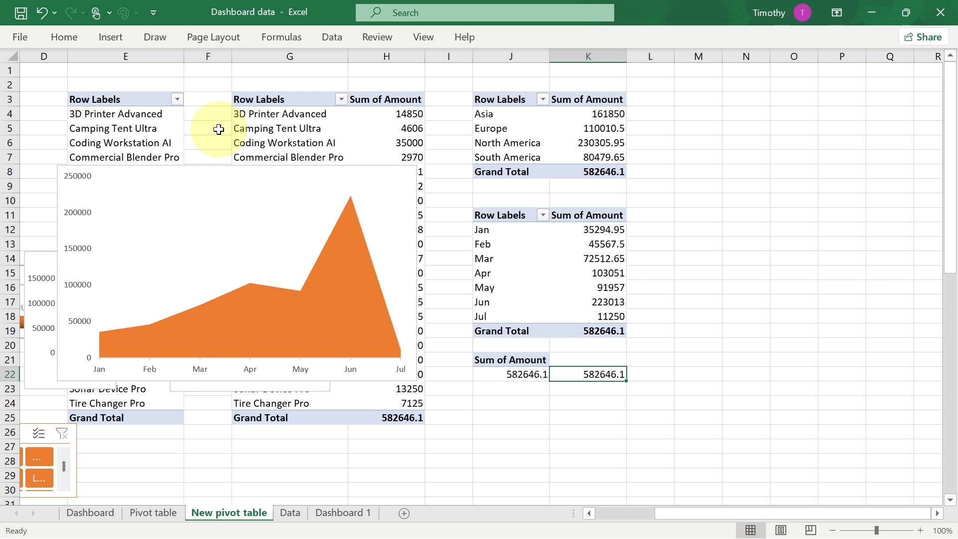
- Format the formula cell as Number with 0 decimal places and a 1000 separator
{"action": "left_click", "coordinate": [63, 35]}
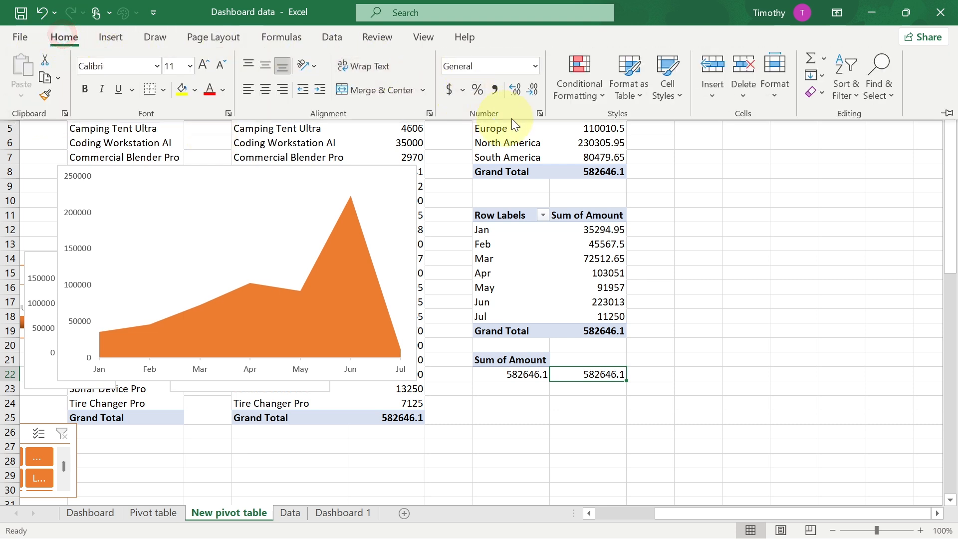
{"action": "left_click", "coordinate": [539, 111]}
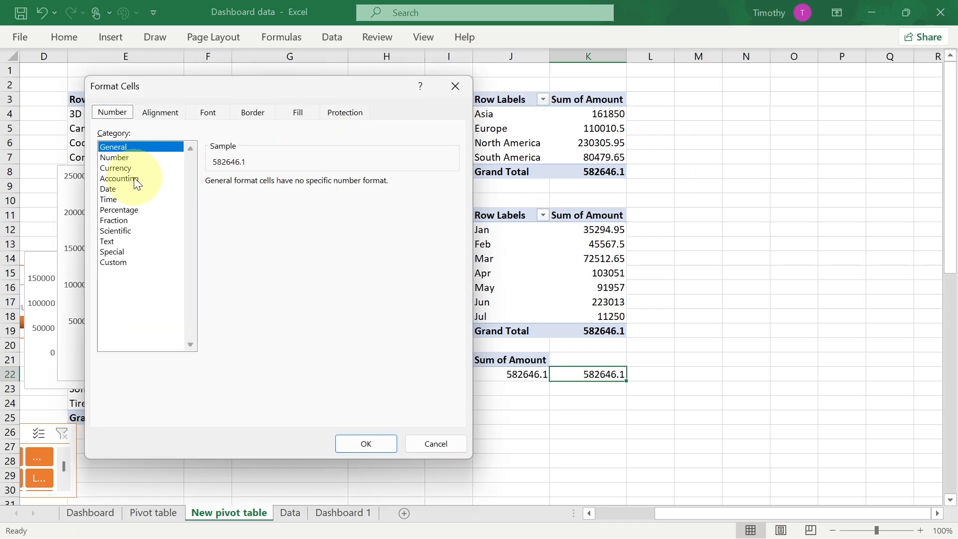
{"action": "left_click", "coordinate": [113, 157]}
{"action": "left_click", "coordinate": [210, 202]}
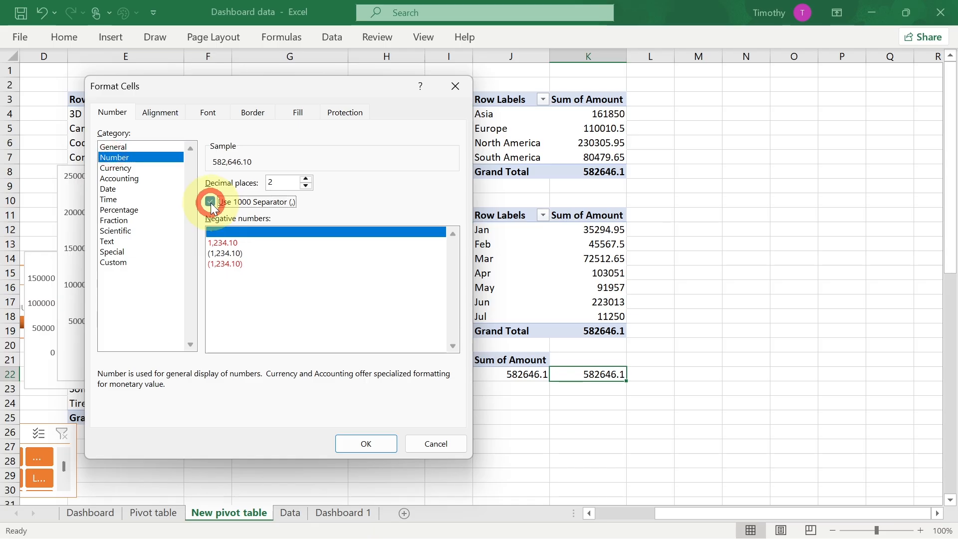
{"action": "left_click", "coordinate": [306, 186]}
{"action": "left_click", "coordinate": [306, 186]}
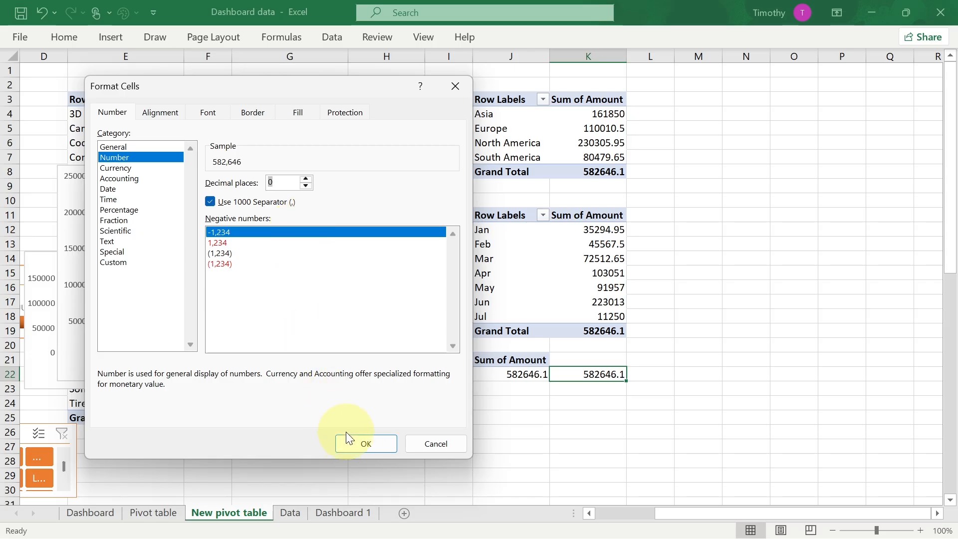
{"action": "left_click", "coordinate": [366, 443]}
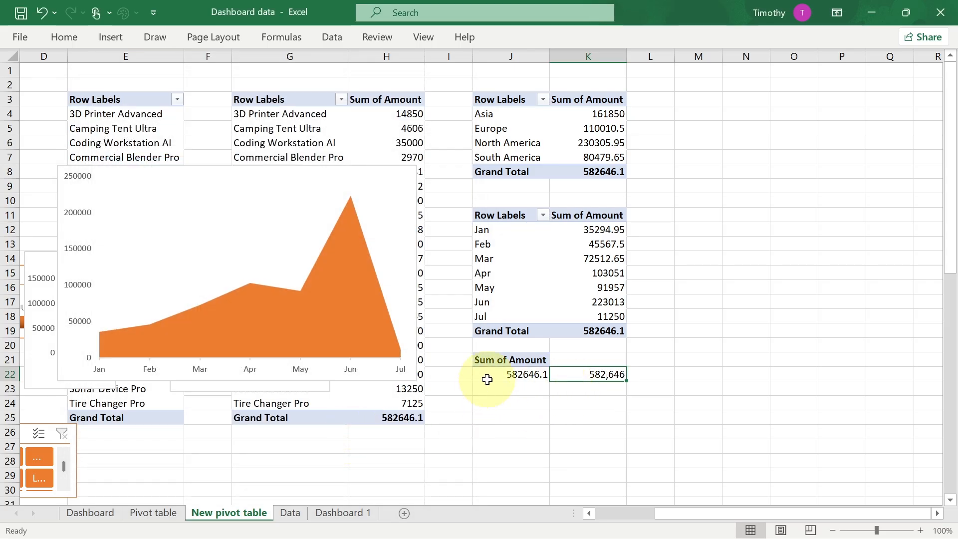
- Copy the total-amount pivot table into the cells two rows below it
{"action": "left_click_drag", "start_coordinate": [490, 360], "coordinate": [496, 371]}
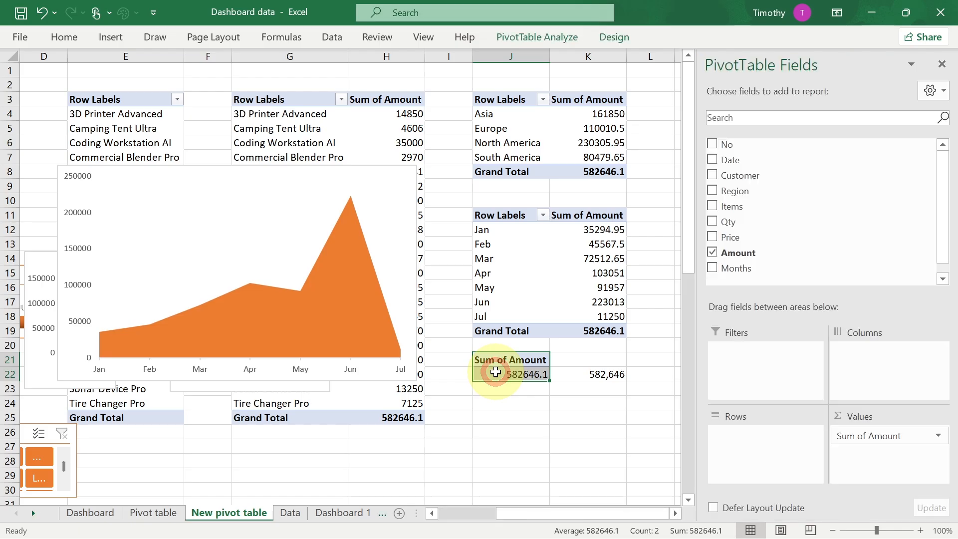
{"action": "key", "text": "ctrl+c"}
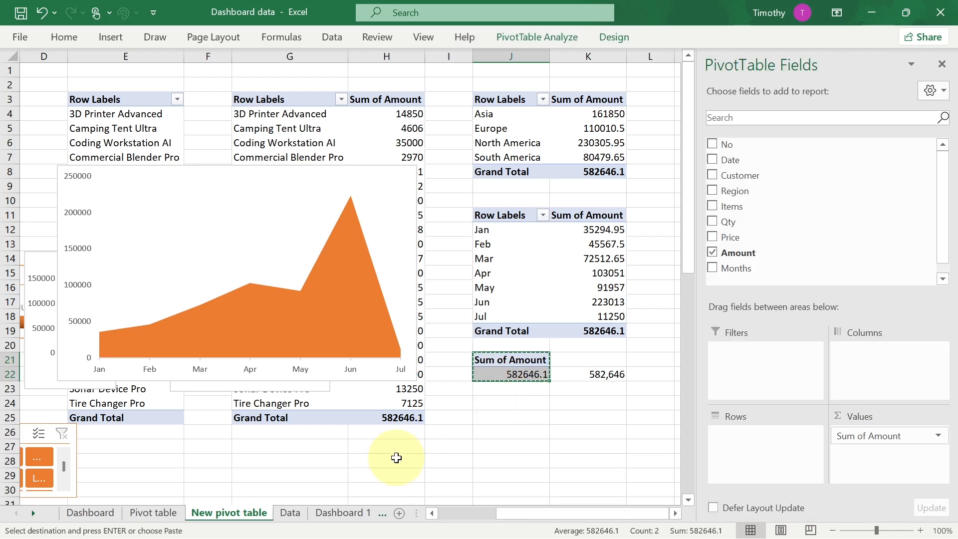
{"action": "left_click", "coordinate": [497, 403]}
{"action": "key", "text": "ctrl+v"}
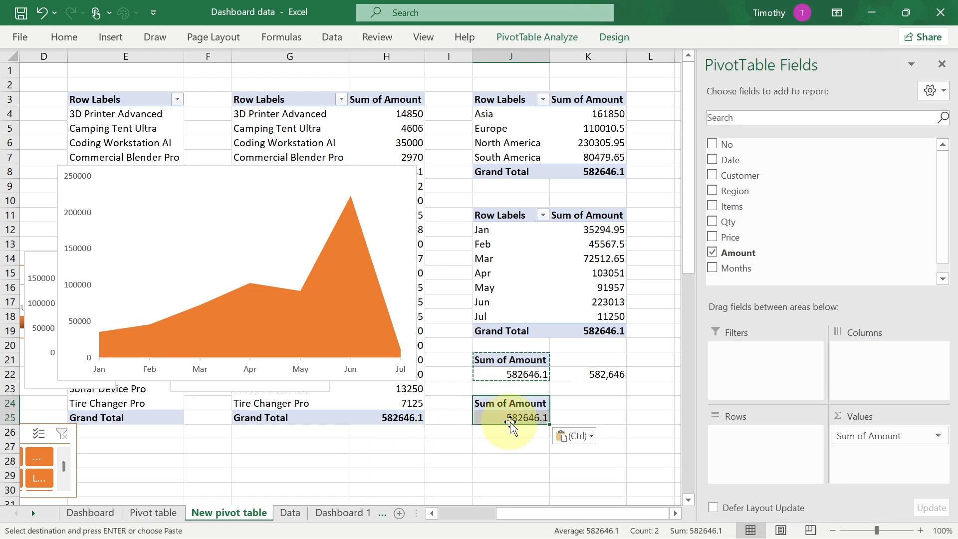
{"action": "left_click", "coordinate": [492, 416]}
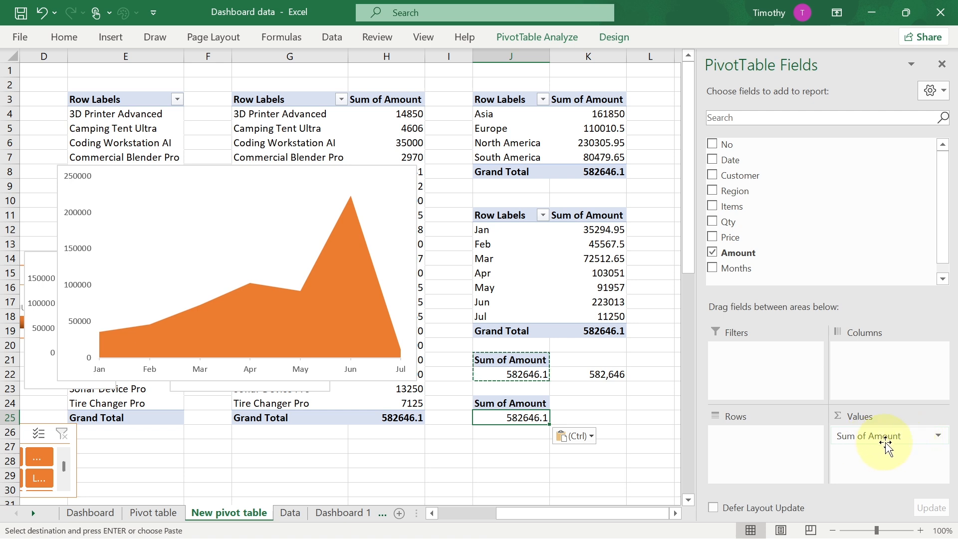
- Change the copied pivot table's Amount value field to summarize by Count
{"action": "left_click", "coordinate": [929, 439]}
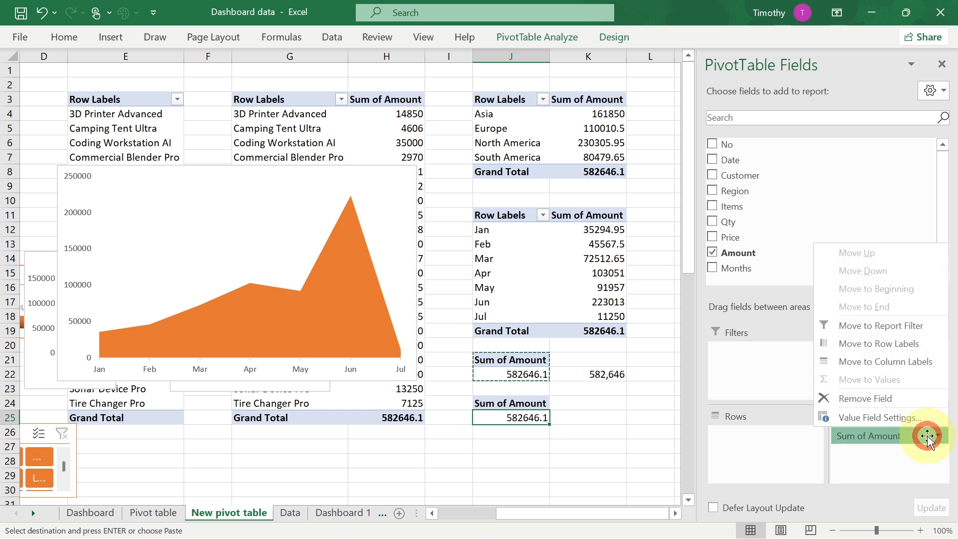
{"action": "left_click", "coordinate": [862, 418]}
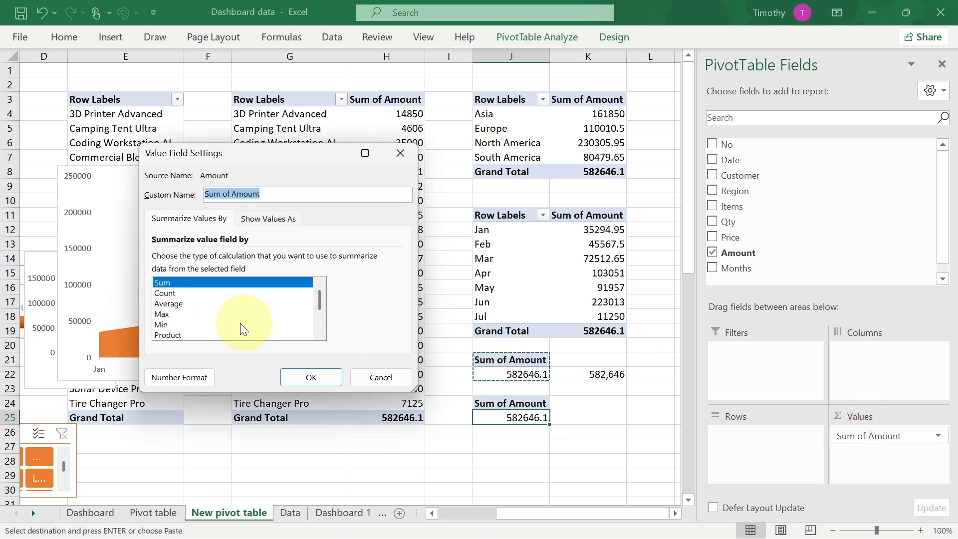
{"action": "left_click", "coordinate": [164, 294]}
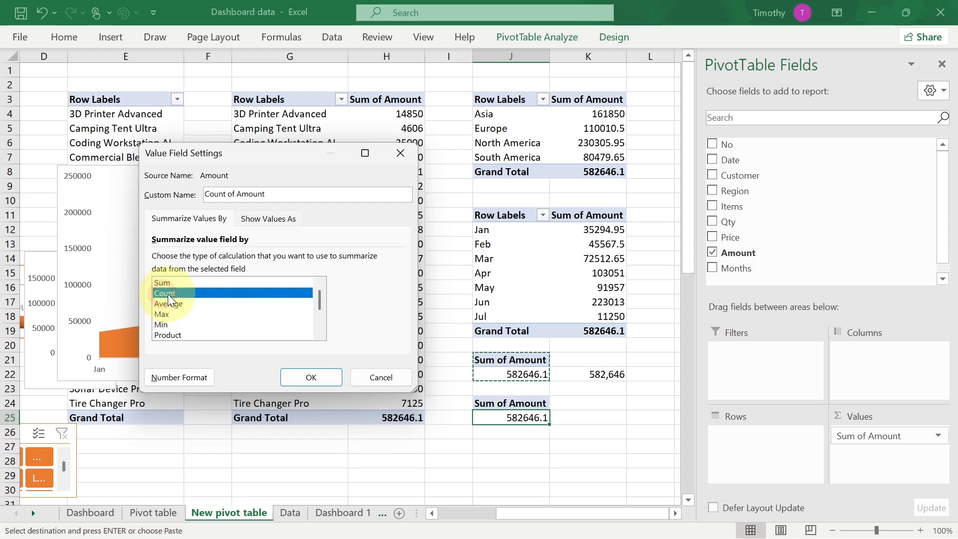
{"action": "left_click", "coordinate": [310, 376]}
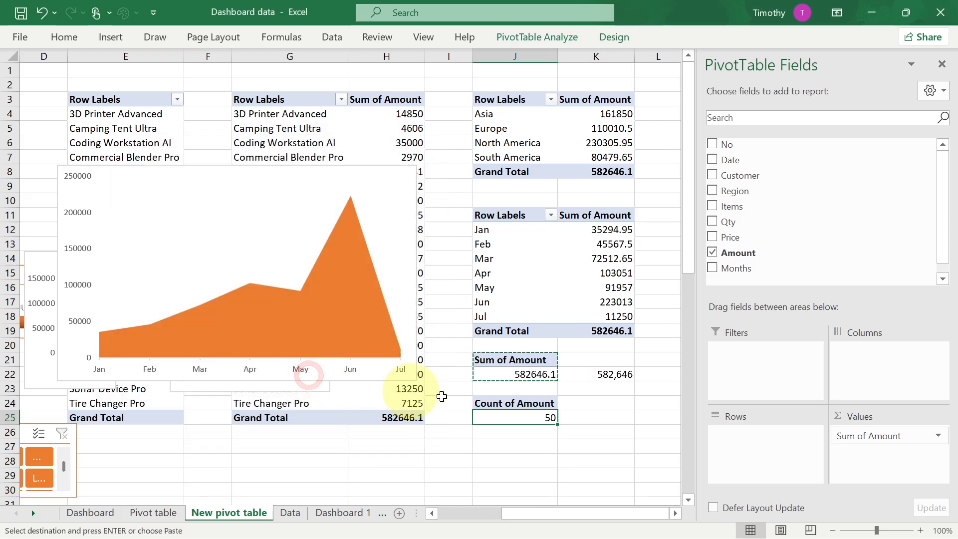
- In the cell beside the count, enter a formula referencing the Count of Amount value
{"action": "left_click", "coordinate": [574, 418]}
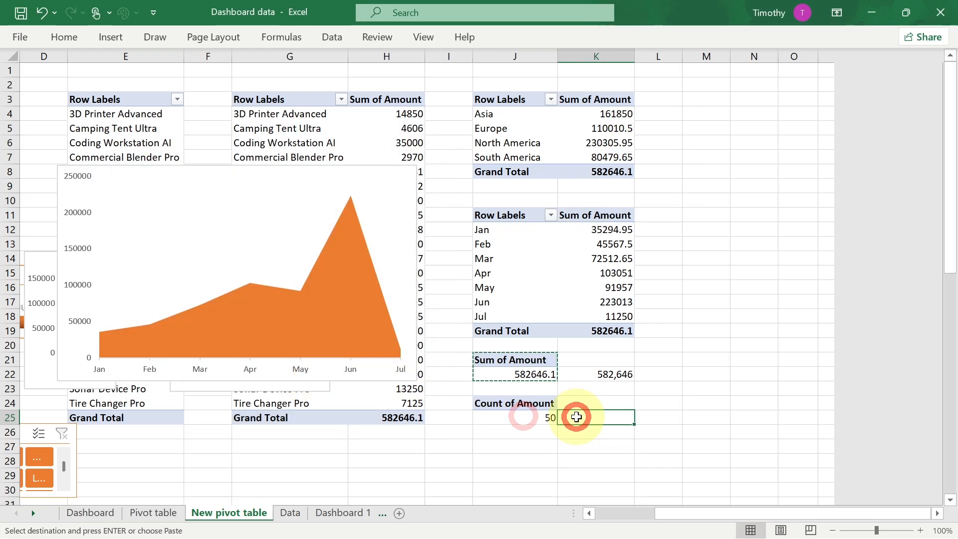
{"action": "type", "text": "="}
{"action": "left_click", "coordinate": [549, 418]}
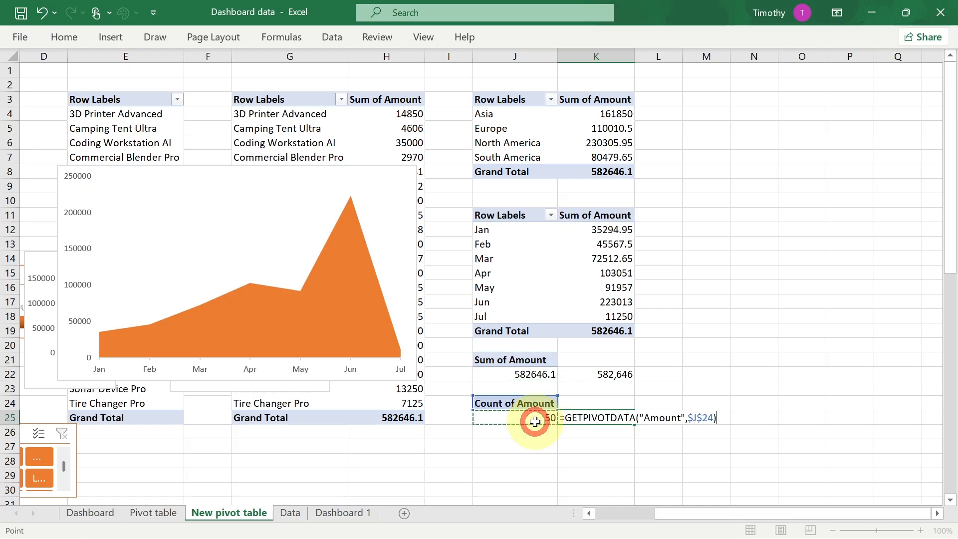
{"action": "key", "text": "Return"}
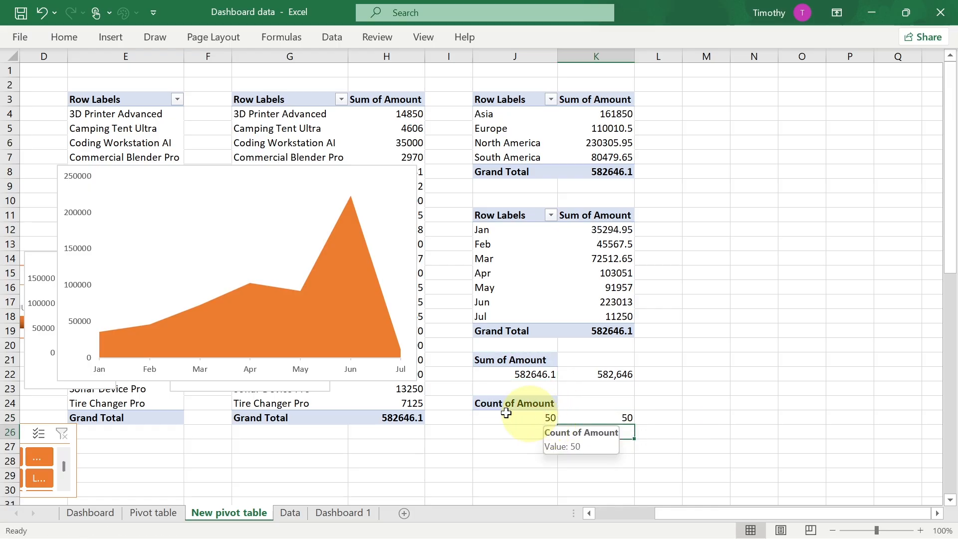
- Switch to the Dashboard 1 sheet and turn on the formula bar
{"action": "left_click", "coordinate": [342, 513]}
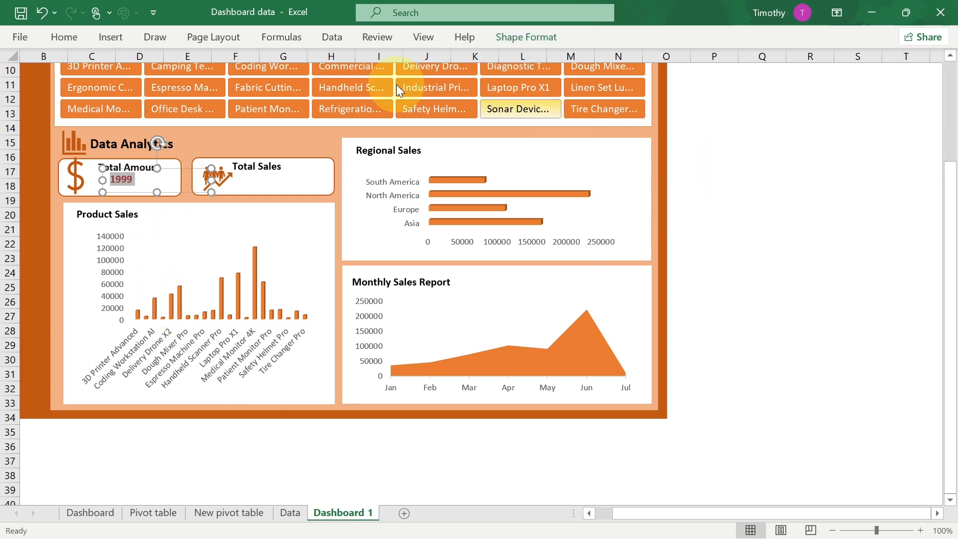
{"action": "left_click_drag", "start_coordinate": [948, 198], "coordinate": [948, 122]}
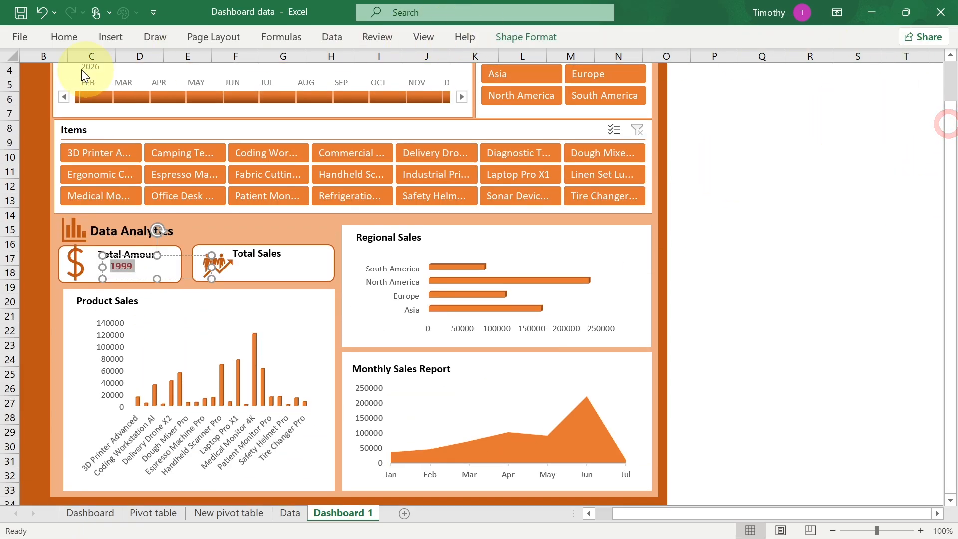
{"action": "left_click", "coordinate": [57, 38]}
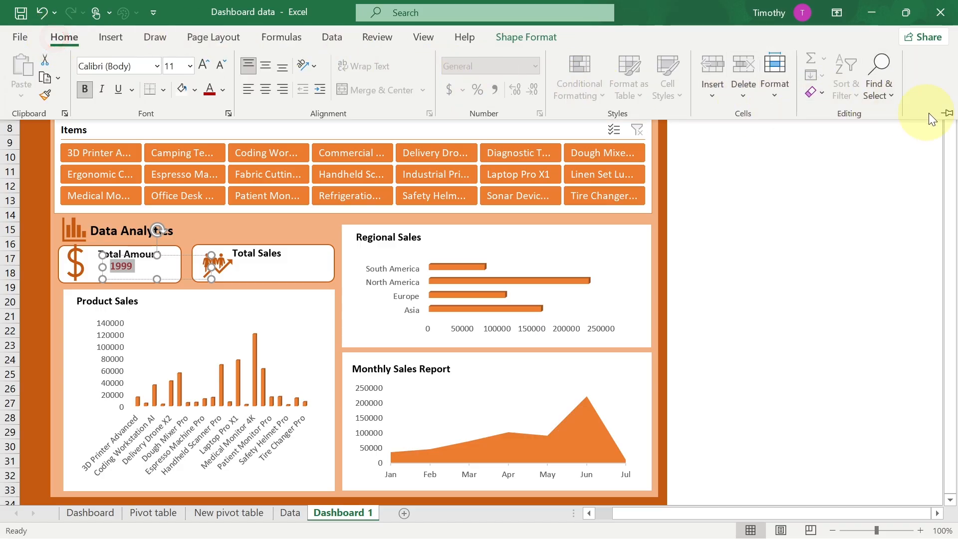
{"action": "left_click", "coordinate": [945, 114]}
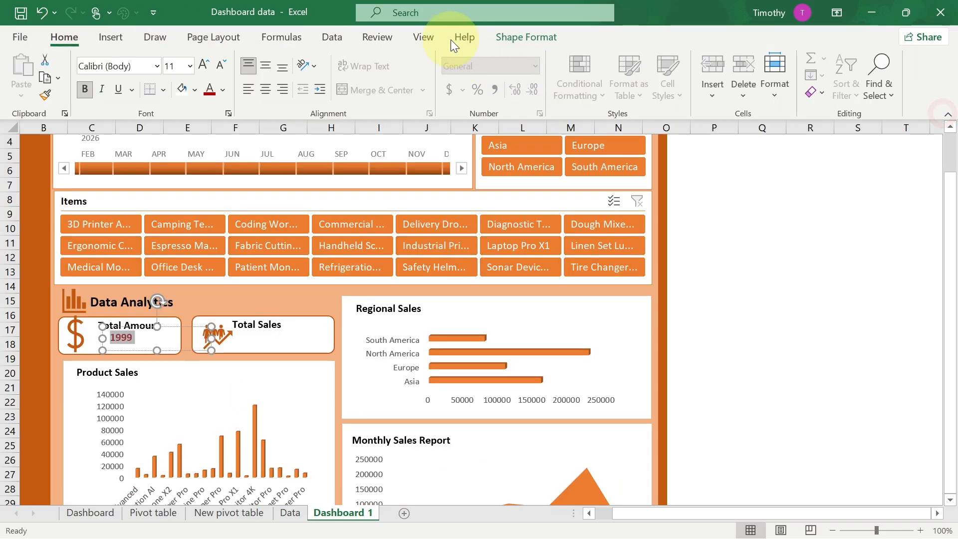
{"action": "left_click", "coordinate": [508, 38]}
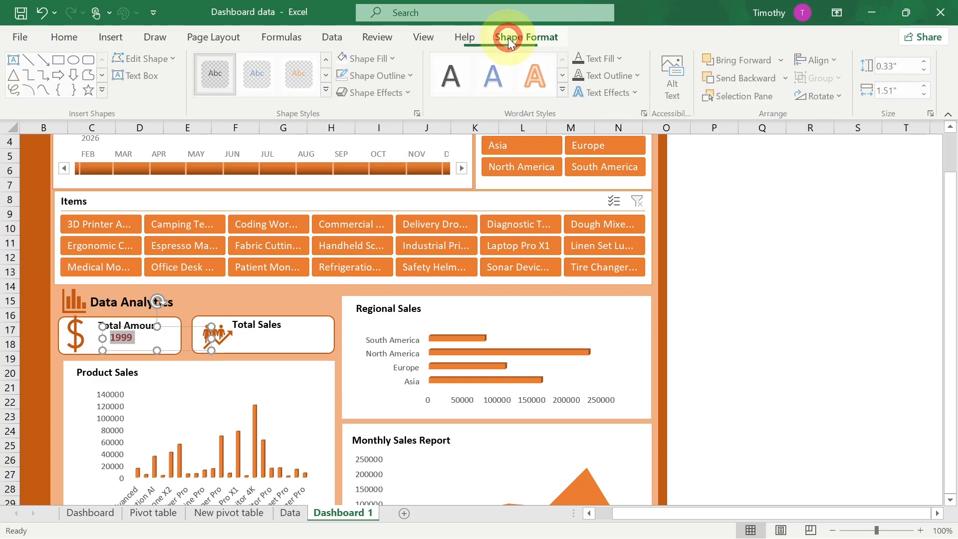
{"action": "left_click", "coordinate": [424, 37]}
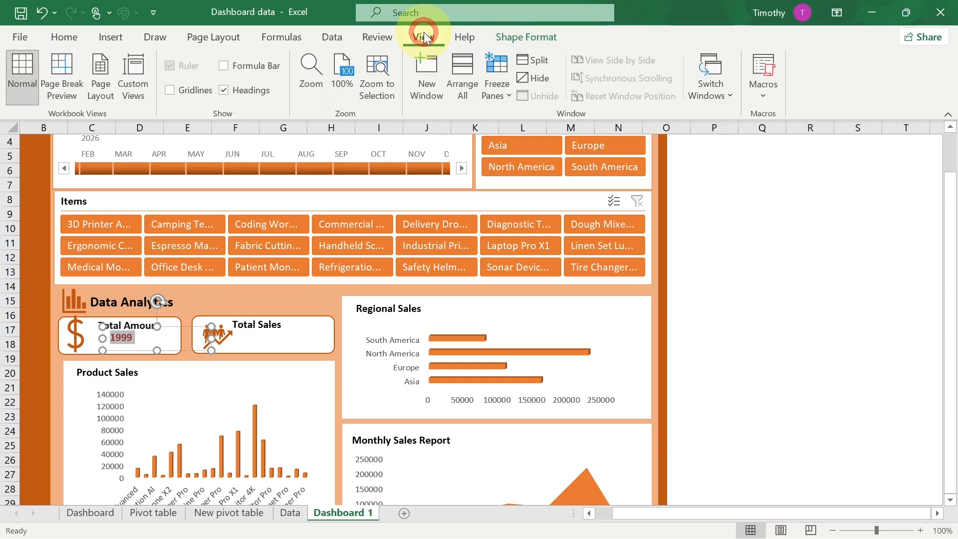
{"action": "left_click", "coordinate": [228, 68]}
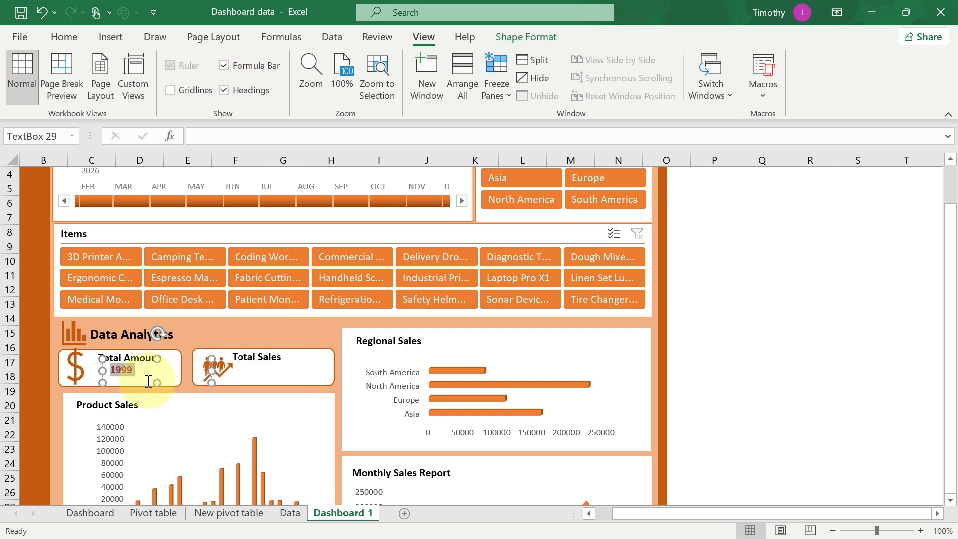
- Link the Total Amount value text box to cell K22 on the New pivot table sheet
{"action": "left_click", "coordinate": [213, 129]}
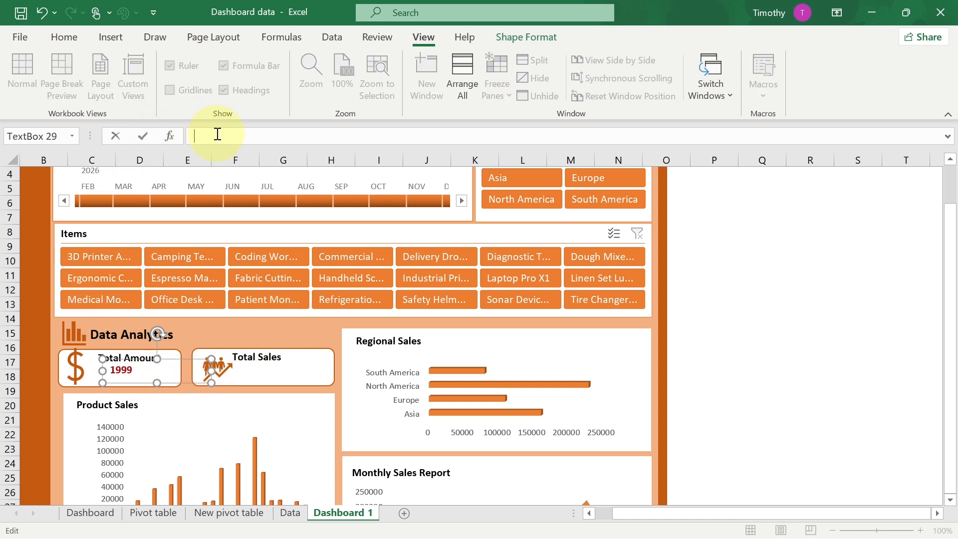
{"action": "left_click", "coordinate": [229, 513]}
{"action": "left_click", "coordinate": [589, 478]}
{"action": "key", "text": "Return"}
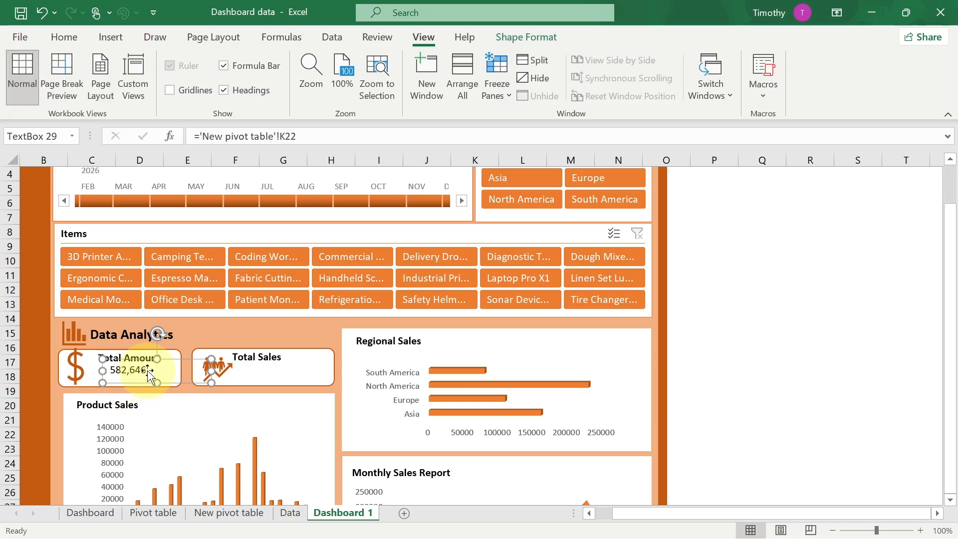
- Set the Total Amount value's font colour to dark red
{"action": "left_click_drag", "start_coordinate": [131, 363], "coordinate": [131, 364]}
{"action": "left_click", "coordinate": [59, 34]}
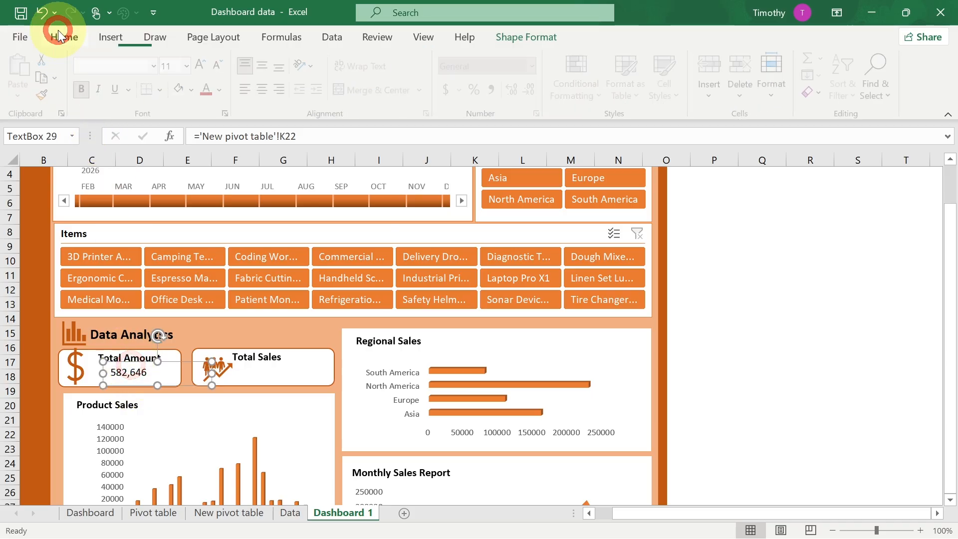
{"action": "left_click", "coordinate": [208, 91]}
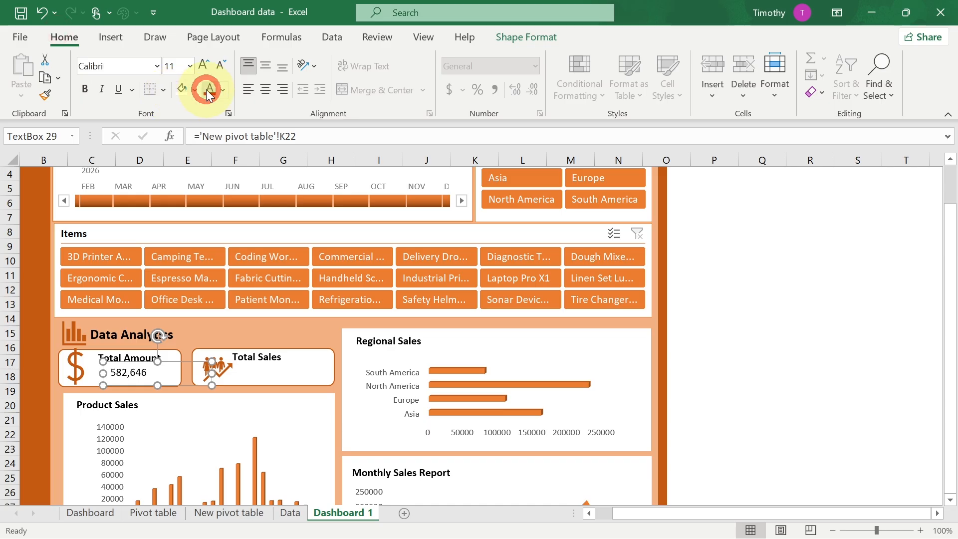
{"action": "left_click", "coordinate": [128, 373]}
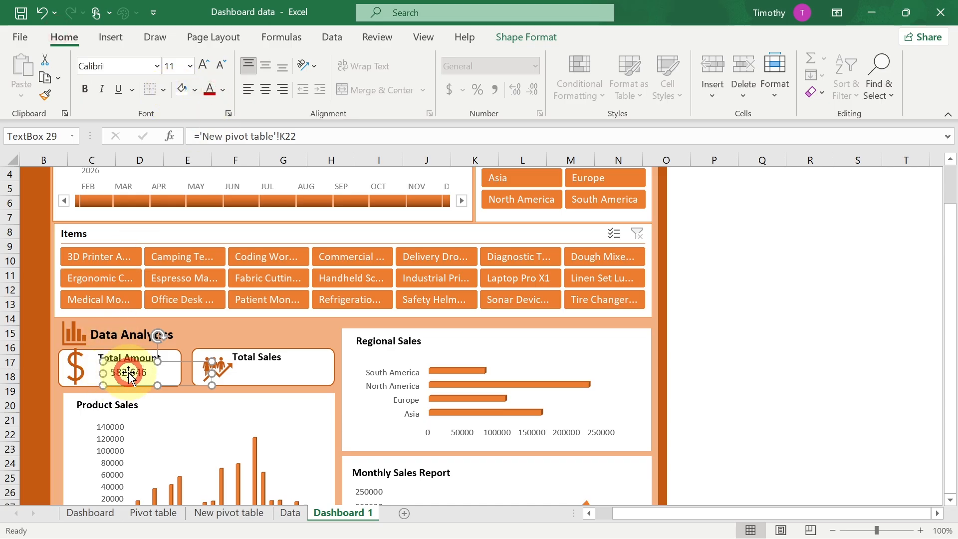
{"action": "left_click", "coordinate": [132, 373]}
{"action": "left_click", "coordinate": [135, 372]}
{"action": "left_click", "coordinate": [110, 371]}
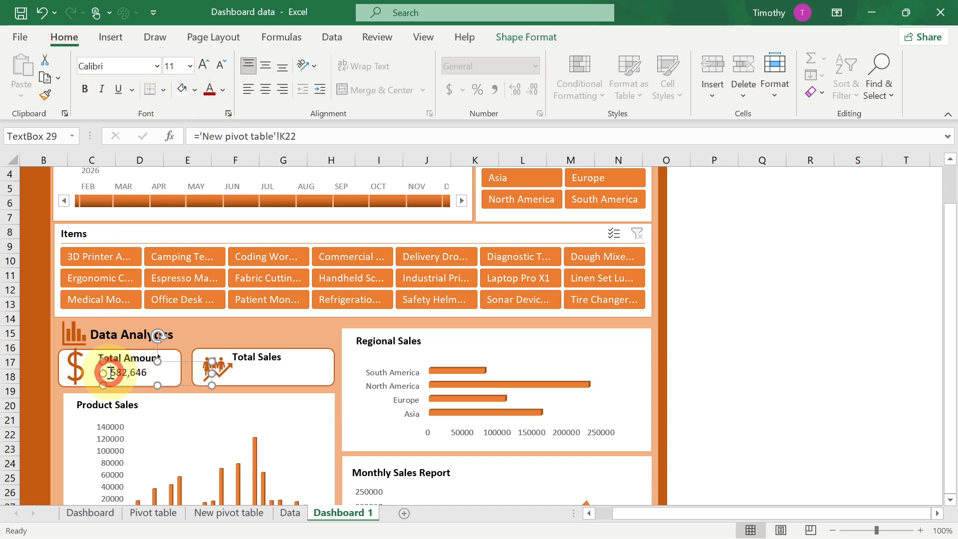
{"action": "left_click", "coordinate": [115, 372]}
{"action": "double_click", "coordinate": [118, 372]}
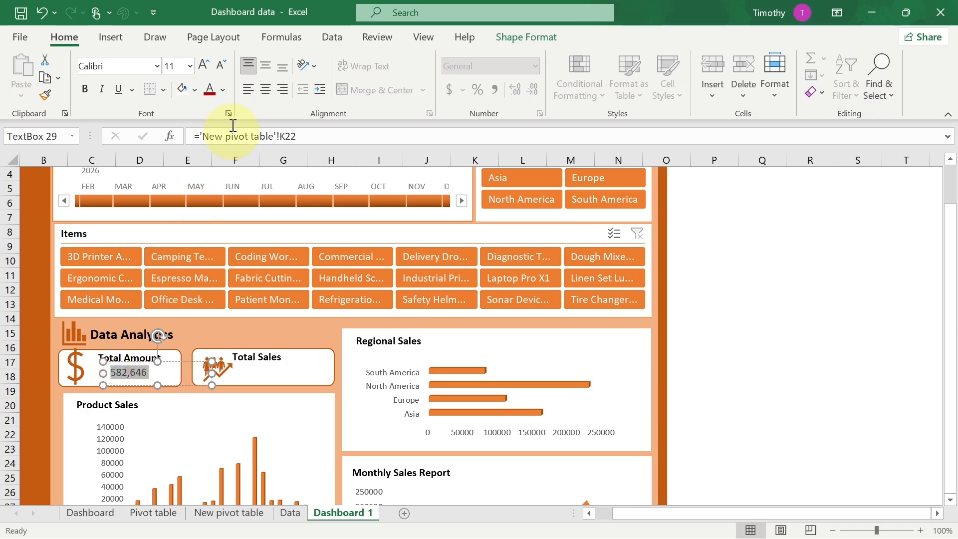
{"action": "left_click", "coordinate": [209, 91]}
{"action": "left_click", "coordinate": [163, 371]}
{"action": "left_click", "coordinate": [124, 360]}
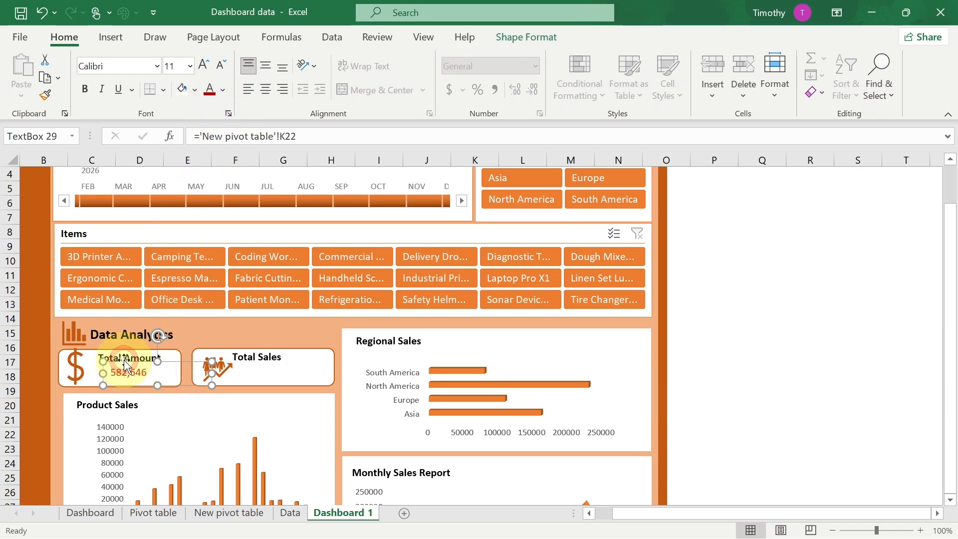
- Duplicate the Total Amount value text box and move the copy into the Total Sales box
{"action": "key", "text": "ctrl+c"}
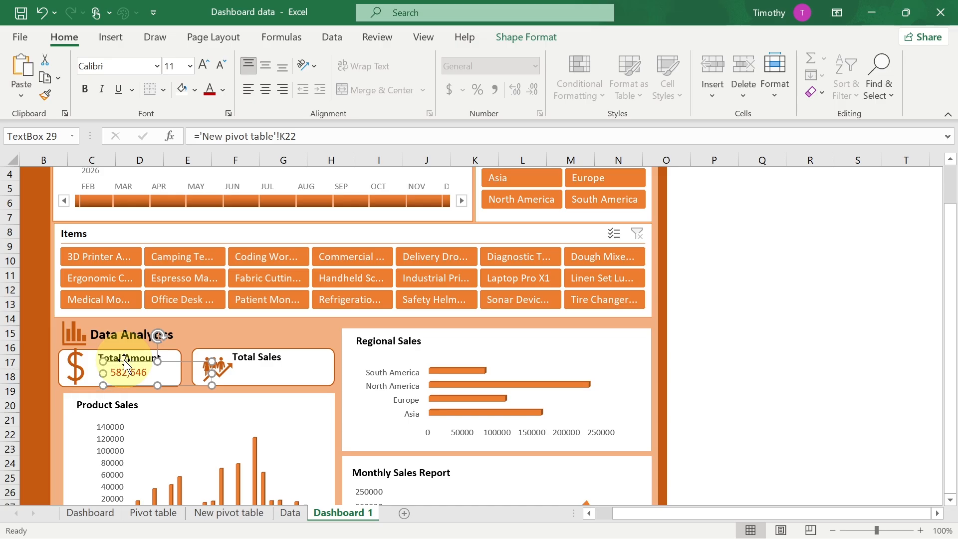
{"action": "key", "text": "ctrl+v"}
{"action": "left_click_drag", "start_coordinate": [128, 368], "coordinate": [259, 363]}
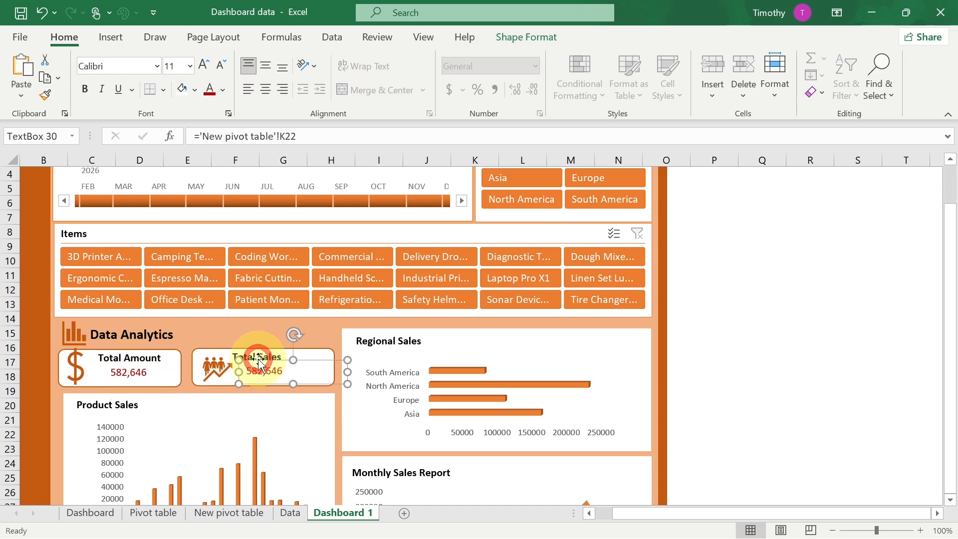
- Relink the copied text box's formula to cell K25 on the New pivot table sheet
{"action": "left_click", "coordinate": [267, 369]}
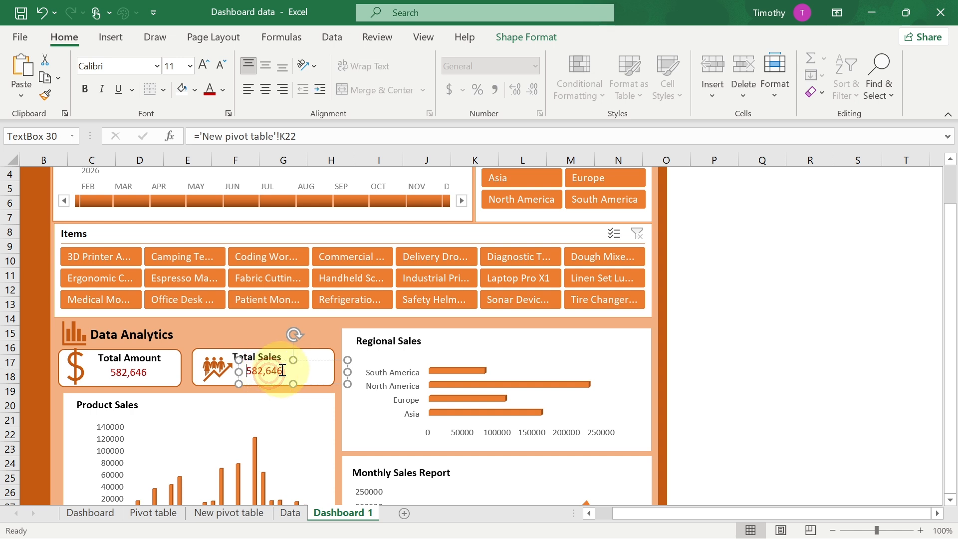
{"action": "key", "text": "ctrl+a"}
{"action": "left_click", "coordinate": [252, 135]}
{"action": "key", "text": "ctrl+a"}
{"action": "key", "text": "BackSpace"}
{"action": "key", "text": "Return"}
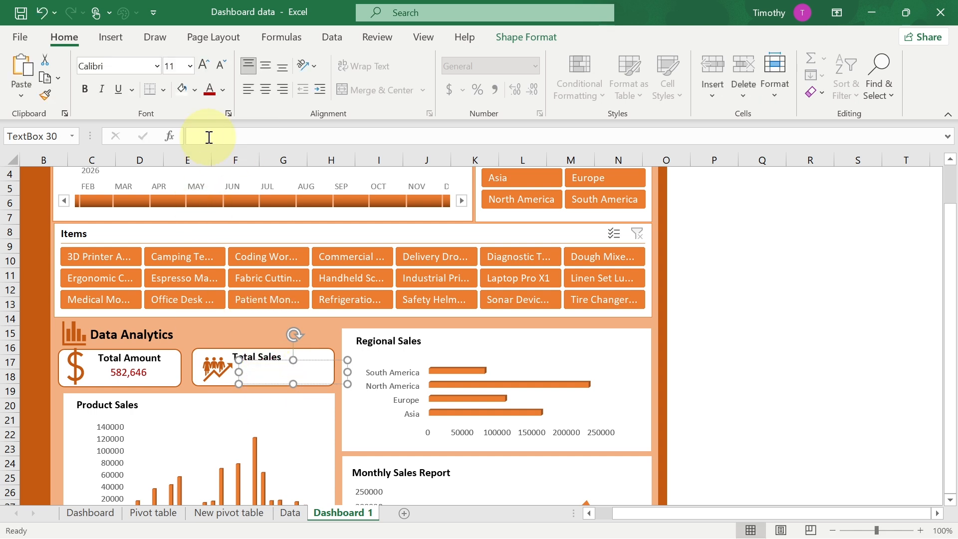
{"action": "left_click", "coordinate": [209, 137]}
{"action": "type", "text": "="}
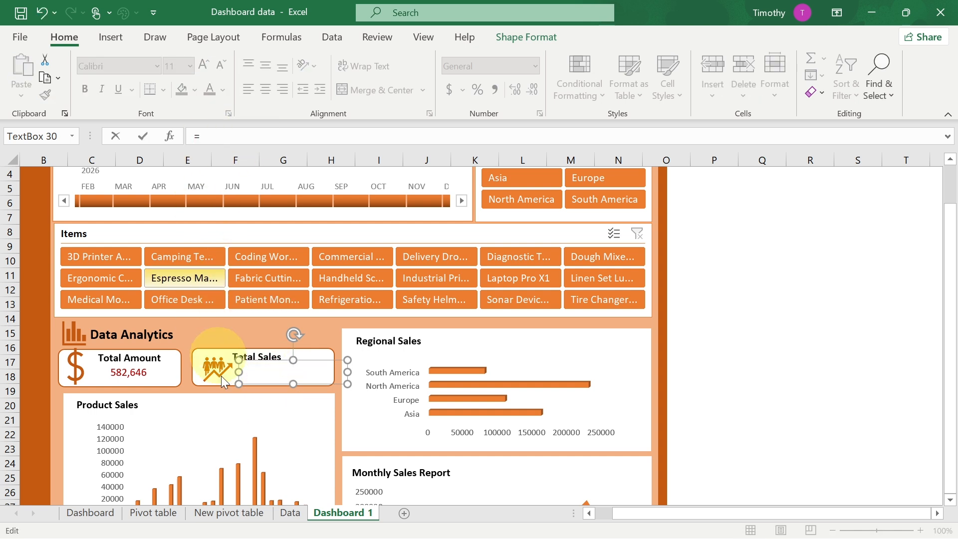
{"action": "left_click", "coordinate": [229, 517]}
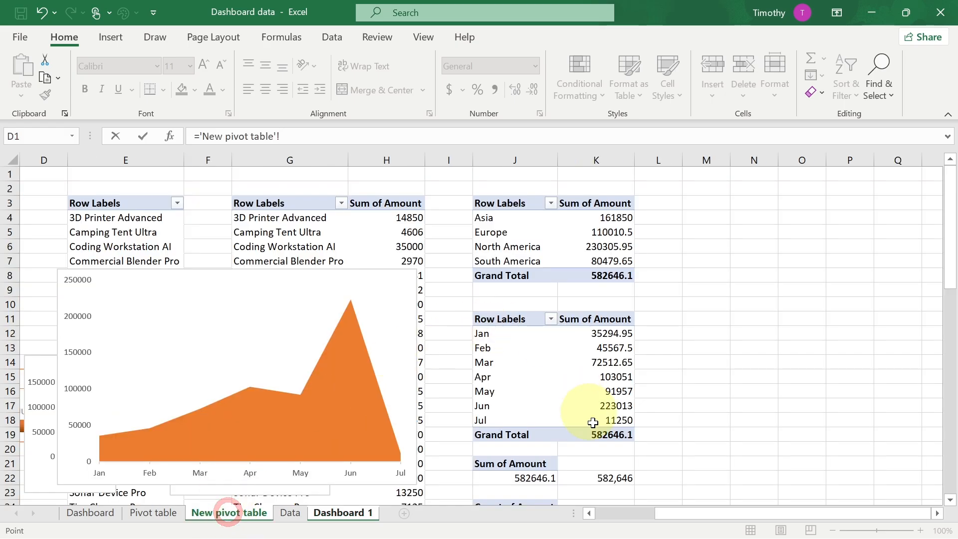
{"action": "scroll", "coordinate": [605, 454], "scroll_direction": "down", "scroll_amount": 1}
{"action": "scroll", "coordinate": [605, 454], "scroll_direction": "down", "scroll_amount": 1}
{"action": "left_click", "coordinate": [612, 434]}
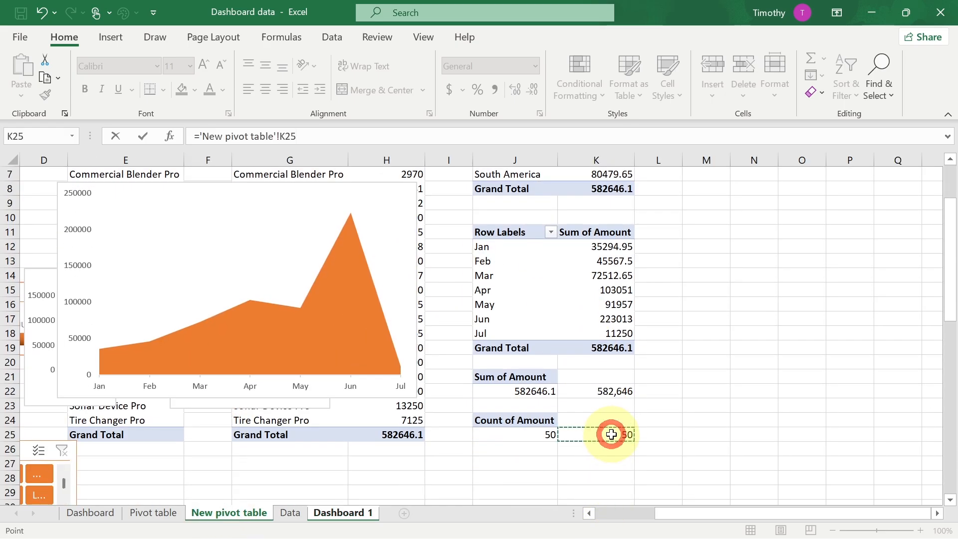
{"action": "key", "text": "Return"}
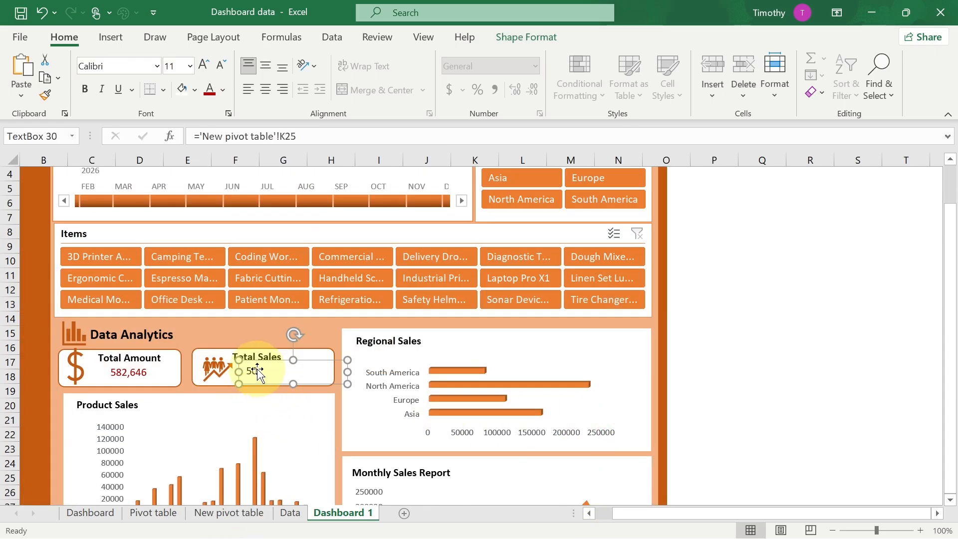
- Apply the dark red font colour to the Total Sales value
{"action": "left_click", "coordinate": [262, 370]}
{"action": "key", "text": "ctrl+a"}
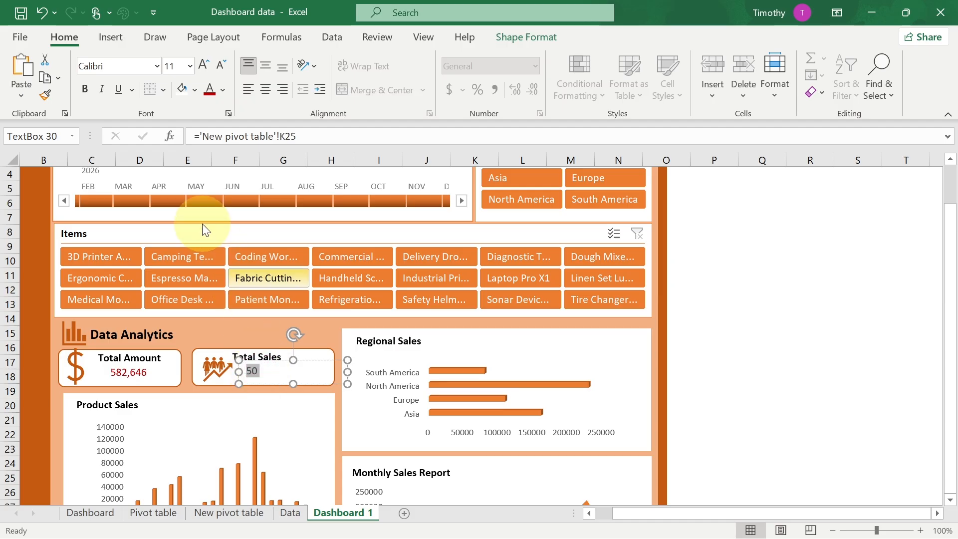
{"action": "left_click", "coordinate": [209, 91]}
- Collapse the ribbon and close the PivotChart Fields pane
{"action": "left_click", "coordinate": [272, 428]}
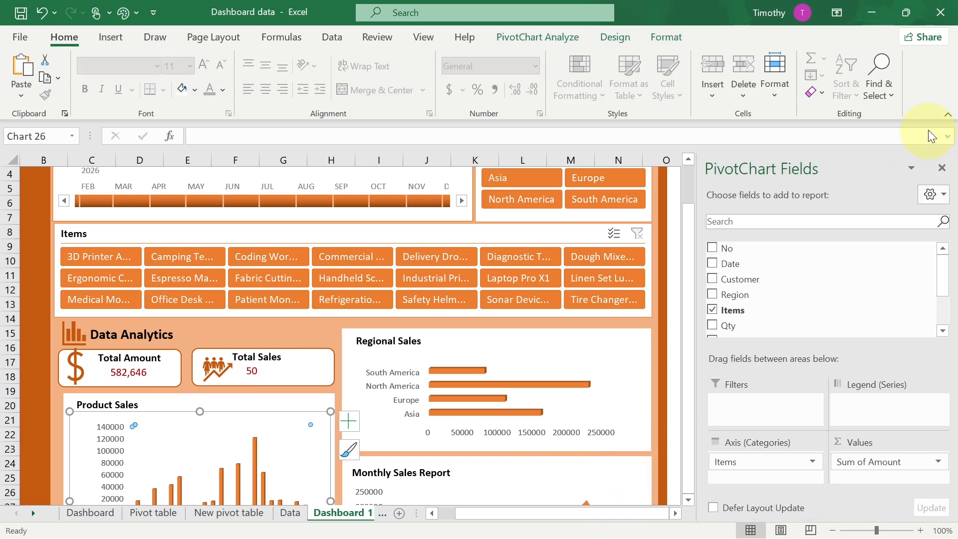
{"action": "left_click", "coordinate": [948, 118]}
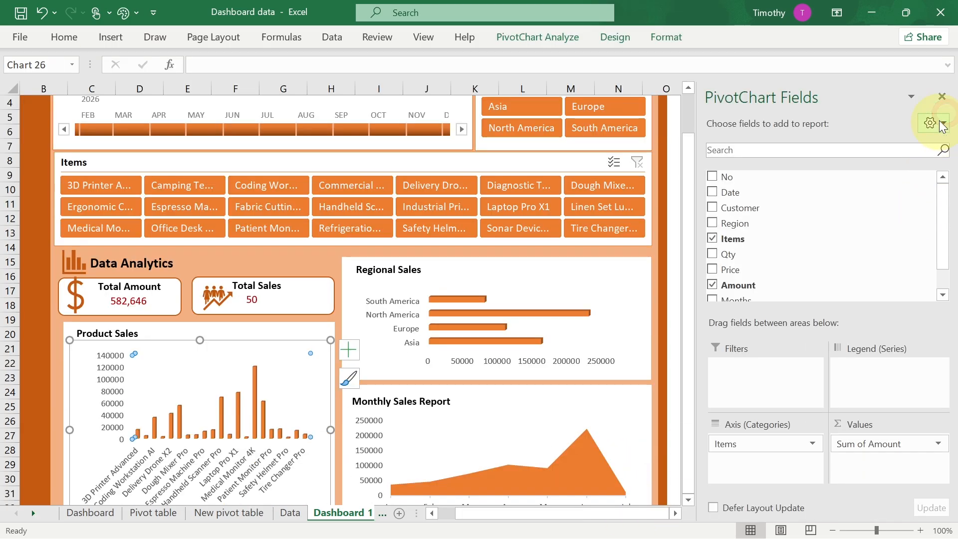
{"action": "left_click", "coordinate": [942, 96]}
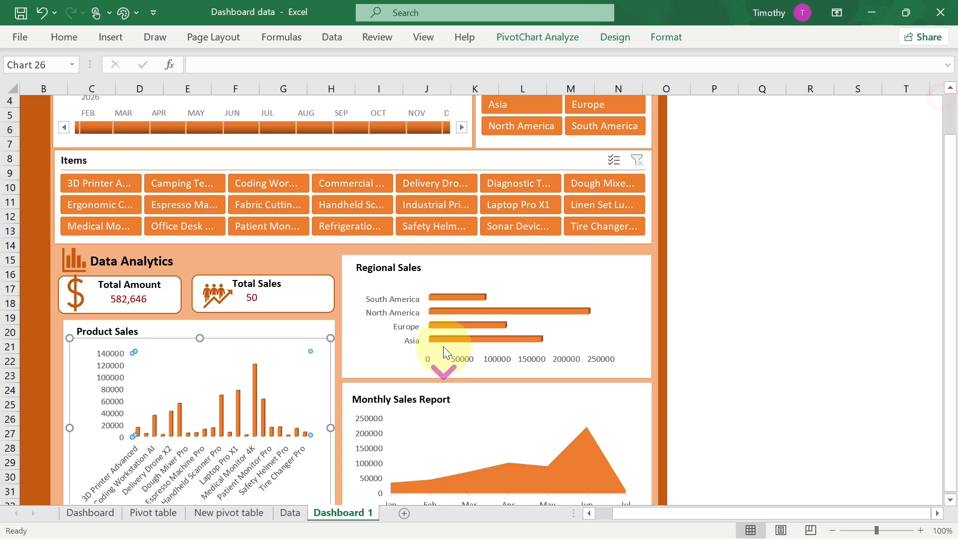
{"action": "scroll", "coordinate": [440, 349], "scroll_direction": "down", "scroll_amount": 1}
{"action": "scroll", "coordinate": [444, 338], "scroll_direction": "up", "scroll_amount": 1}
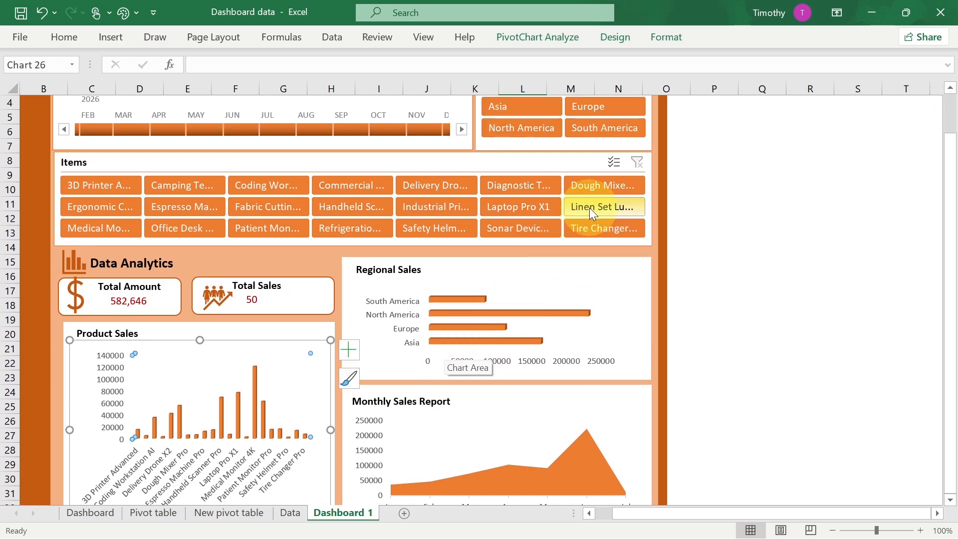
- Test the Region slicer by filtering Asia, Europe, North America and South America in turn
{"action": "left_click", "coordinate": [515, 108]}
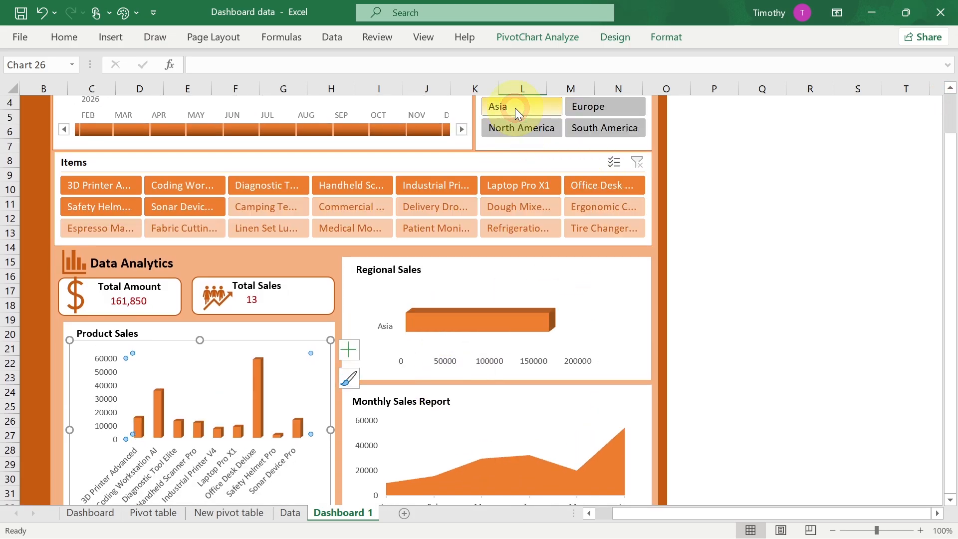
{"action": "left_click", "coordinate": [597, 108]}
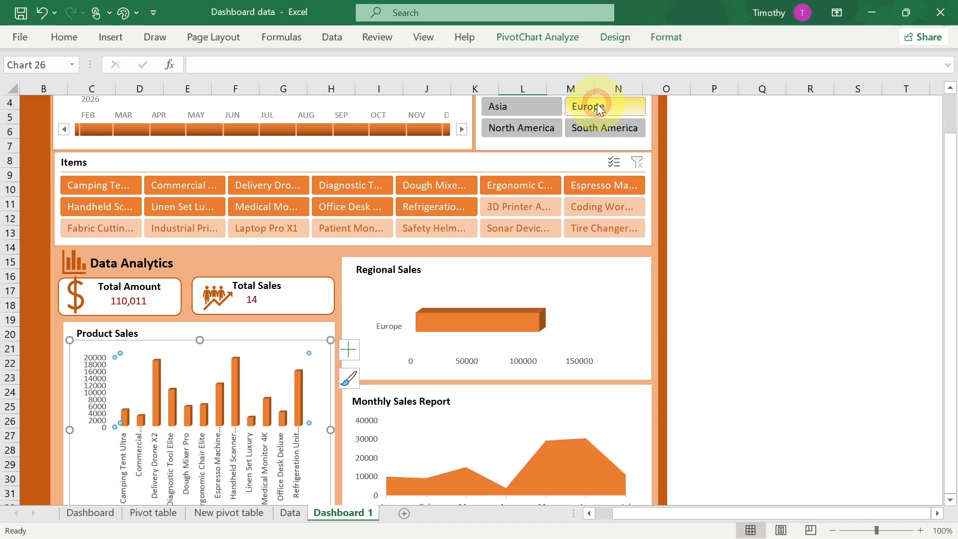
{"action": "left_click", "coordinate": [532, 131]}
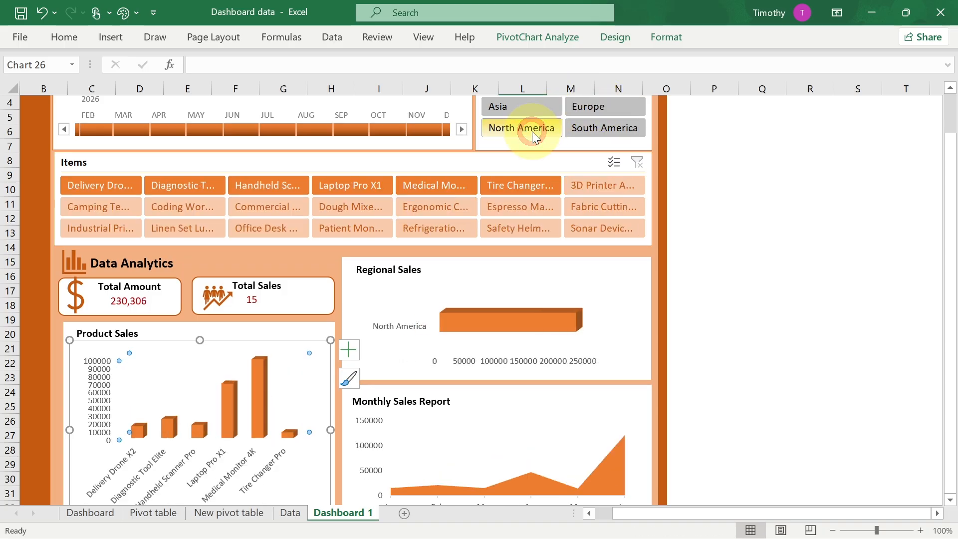
{"action": "left_click", "coordinate": [599, 130]}
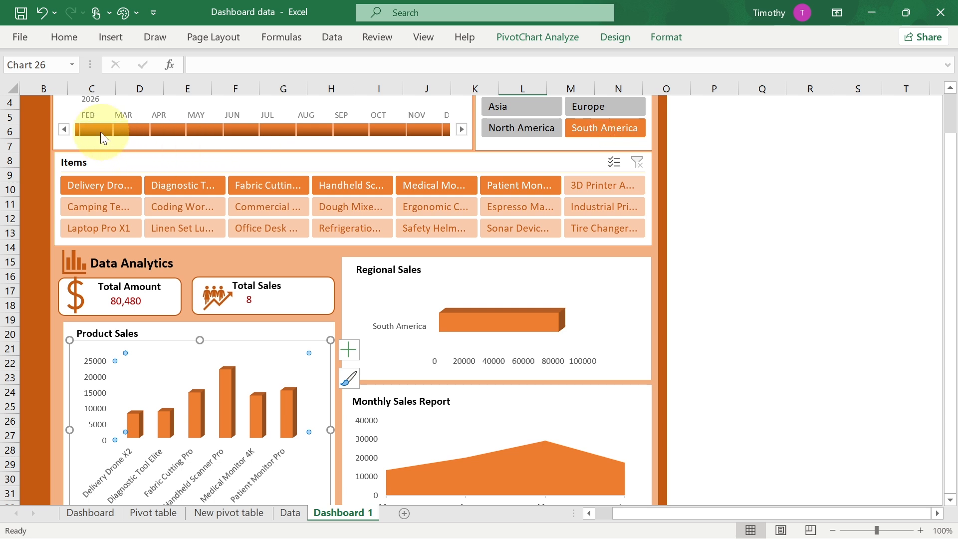
- Select June through December on the Date timeline, then clear the Region slicer filter
{"action": "left_click_drag", "start_coordinate": [224, 128], "coordinate": [422, 129]}
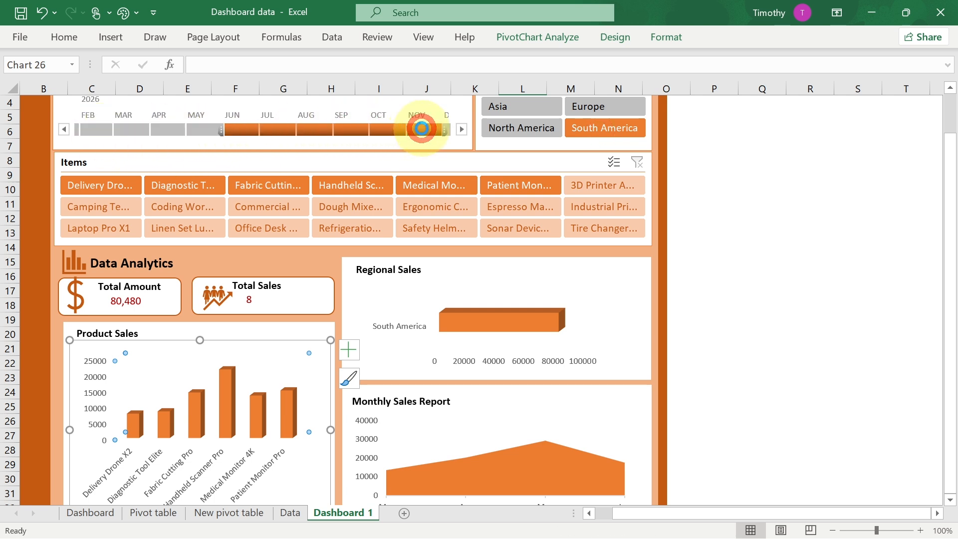
{"action": "left_click", "coordinate": [530, 251]}
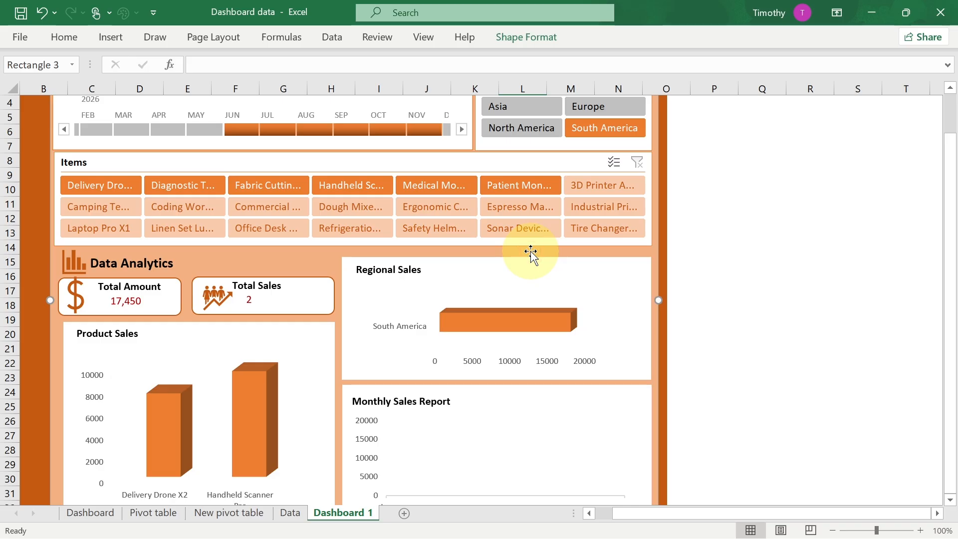
{"action": "left_click_drag", "start_coordinate": [573, 111], "coordinate": [607, 128]}
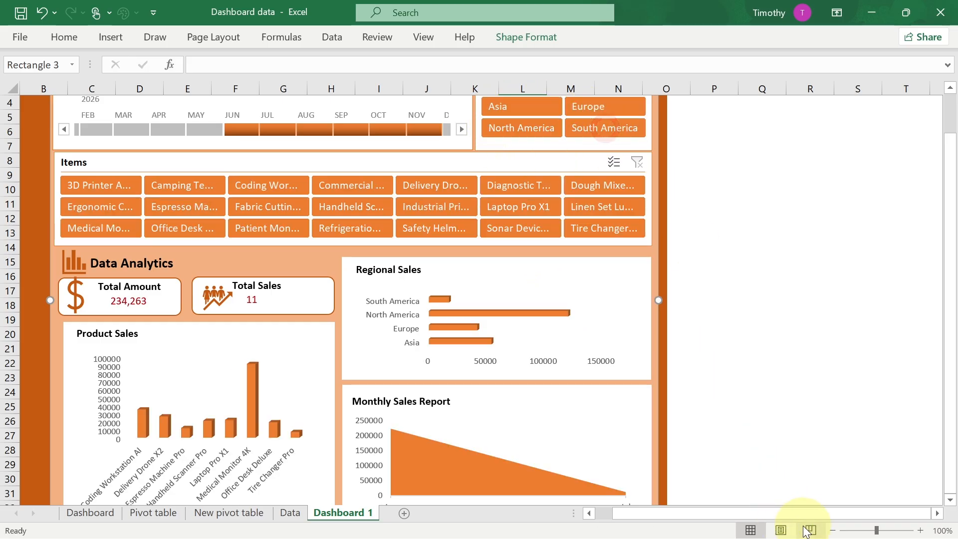
- Zoom out to 80% and select February through December on the Date timeline
{"action": "left_click", "coordinate": [833, 531]}
{"action": "left_click", "coordinate": [763, 336]}
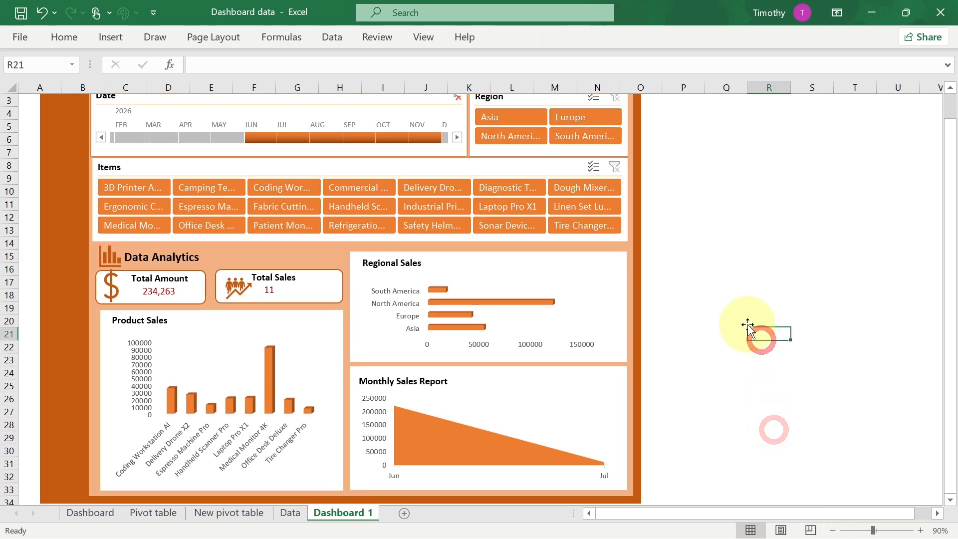
{"action": "left_click", "coordinate": [832, 530]}
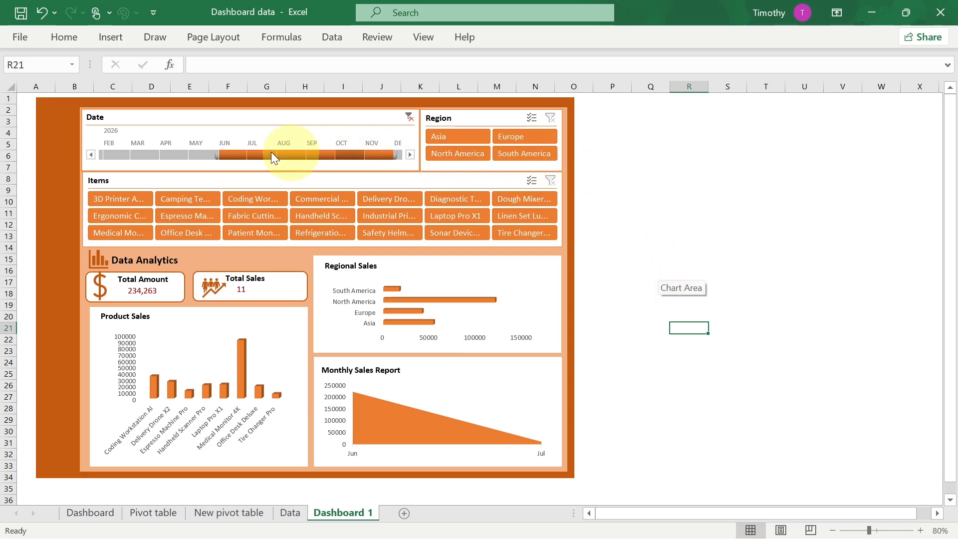
{"action": "left_click", "coordinate": [98, 155]}
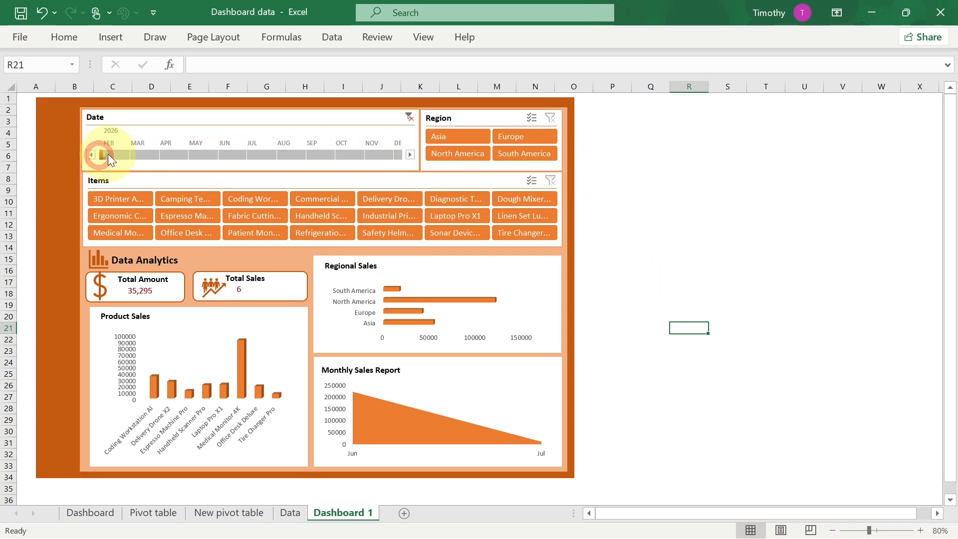
{"action": "left_click_drag", "start_coordinate": [254, 152], "coordinate": [398, 152]}
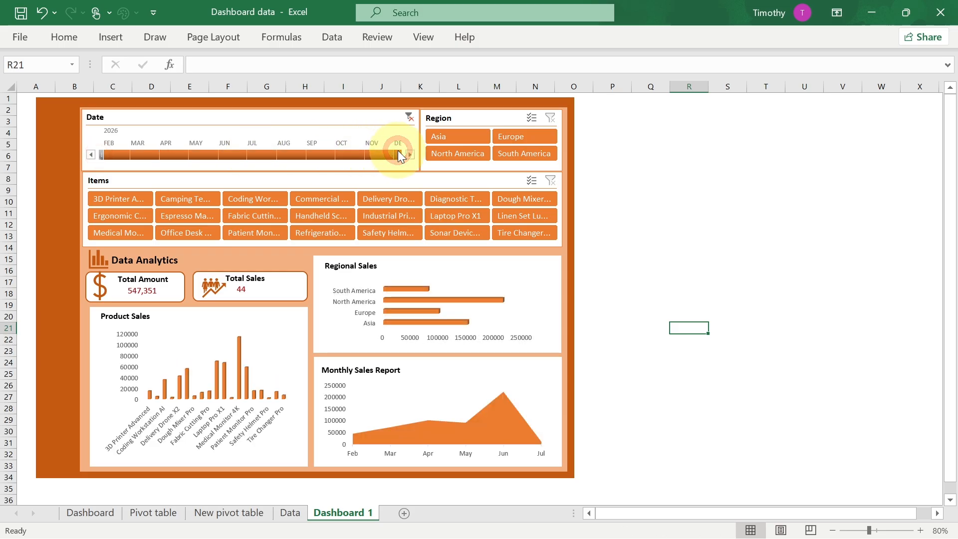